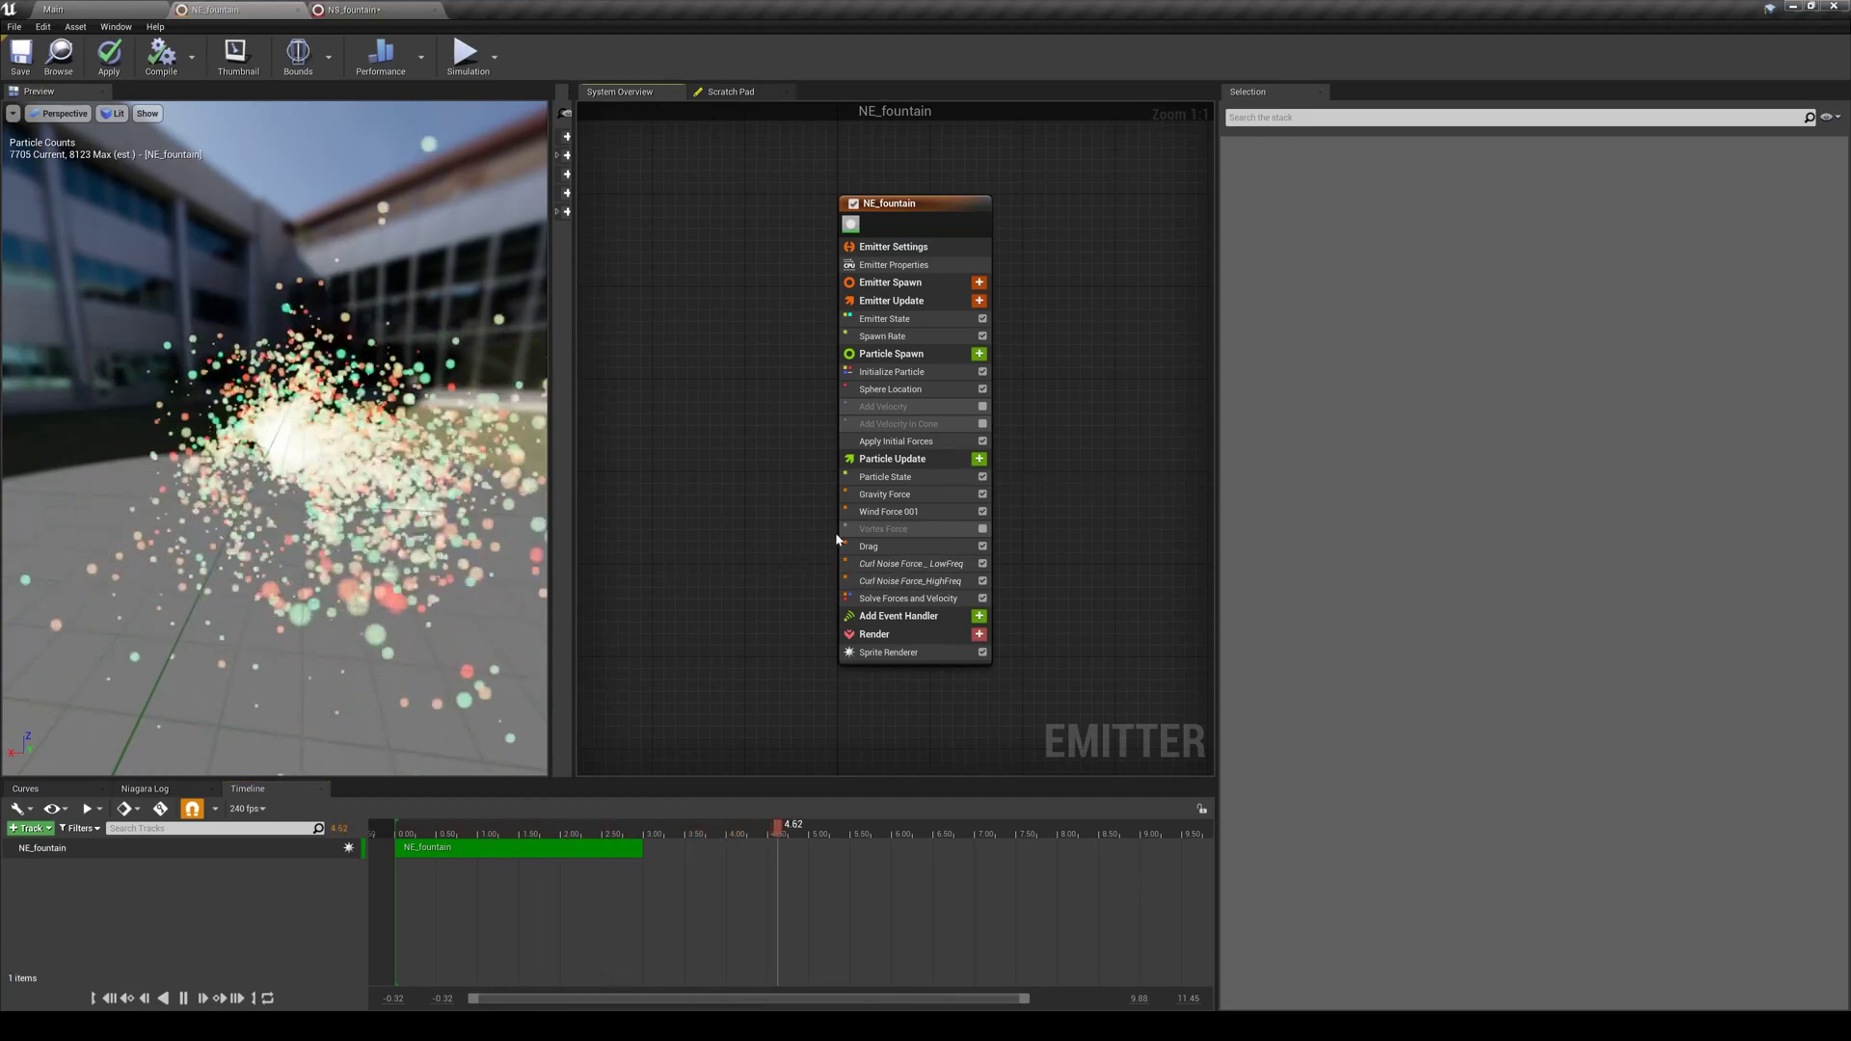
# Add a Color module to the Particle Update stage of the NE_fountain emitter
pyautogui.click(978, 459)
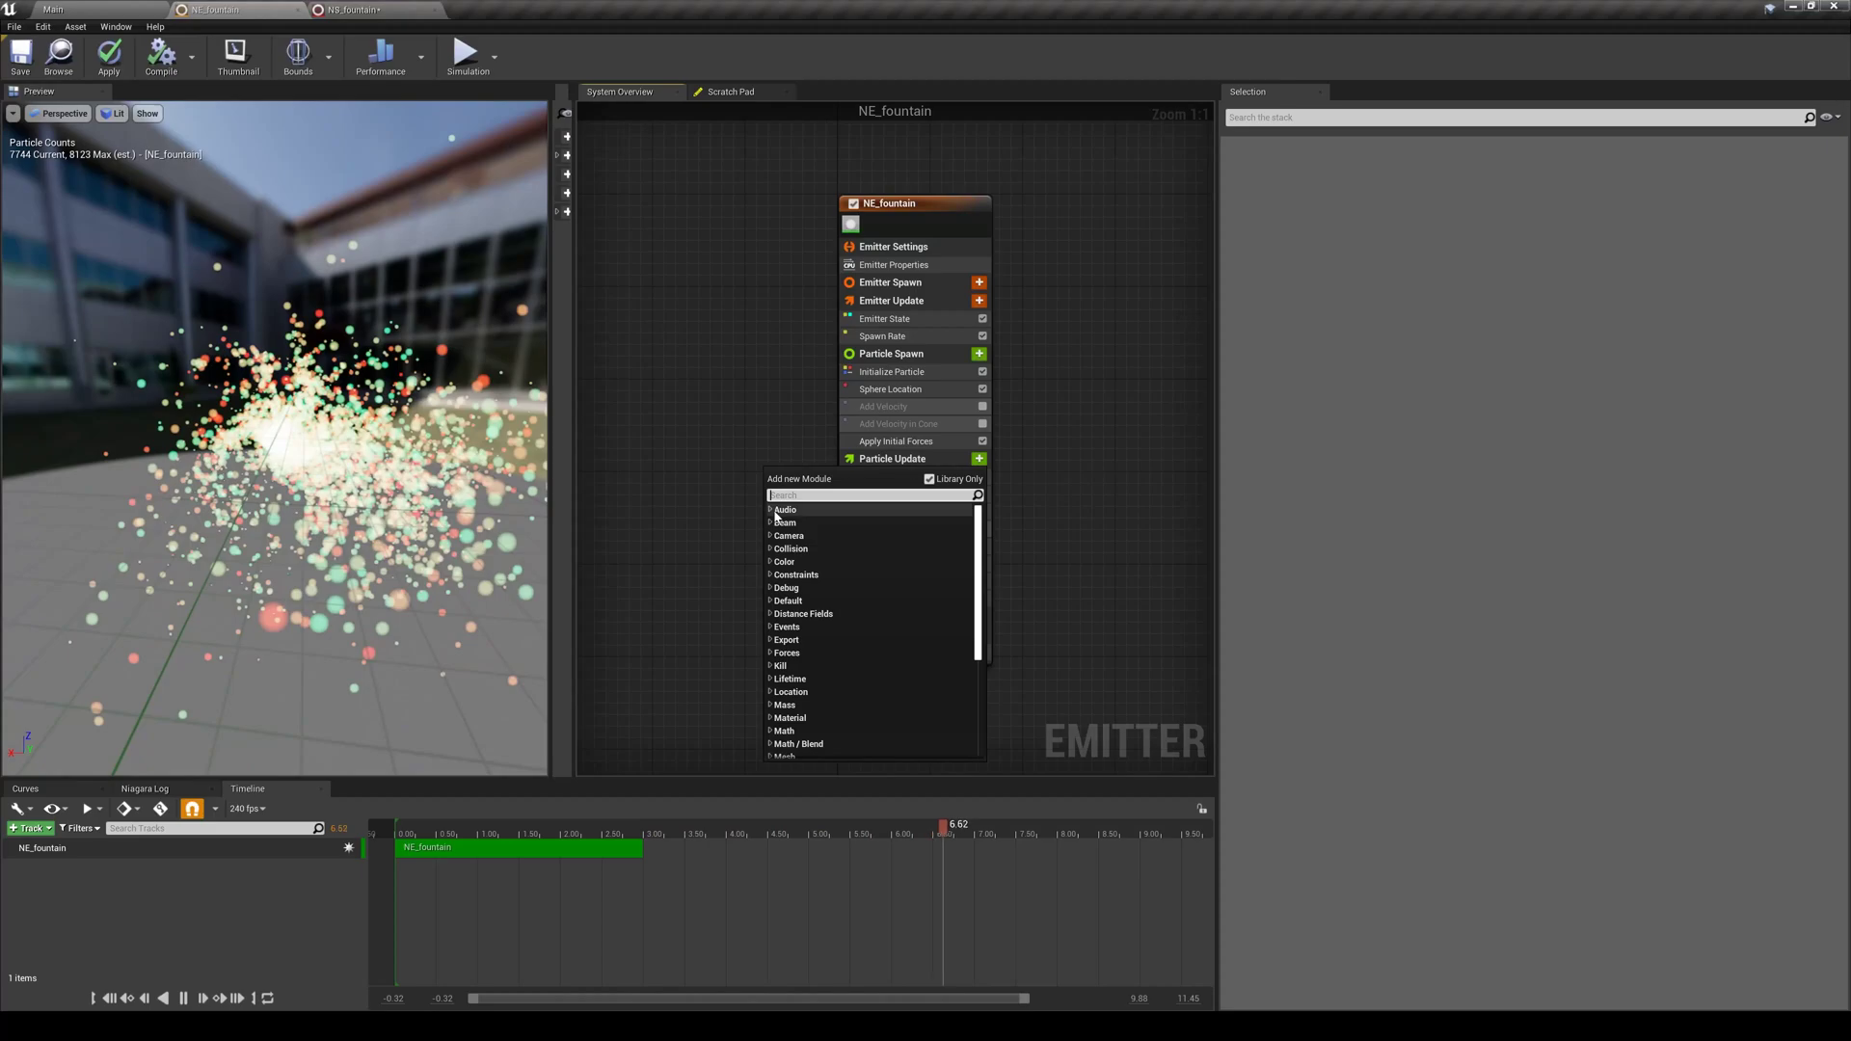
pyautogui.write('color')
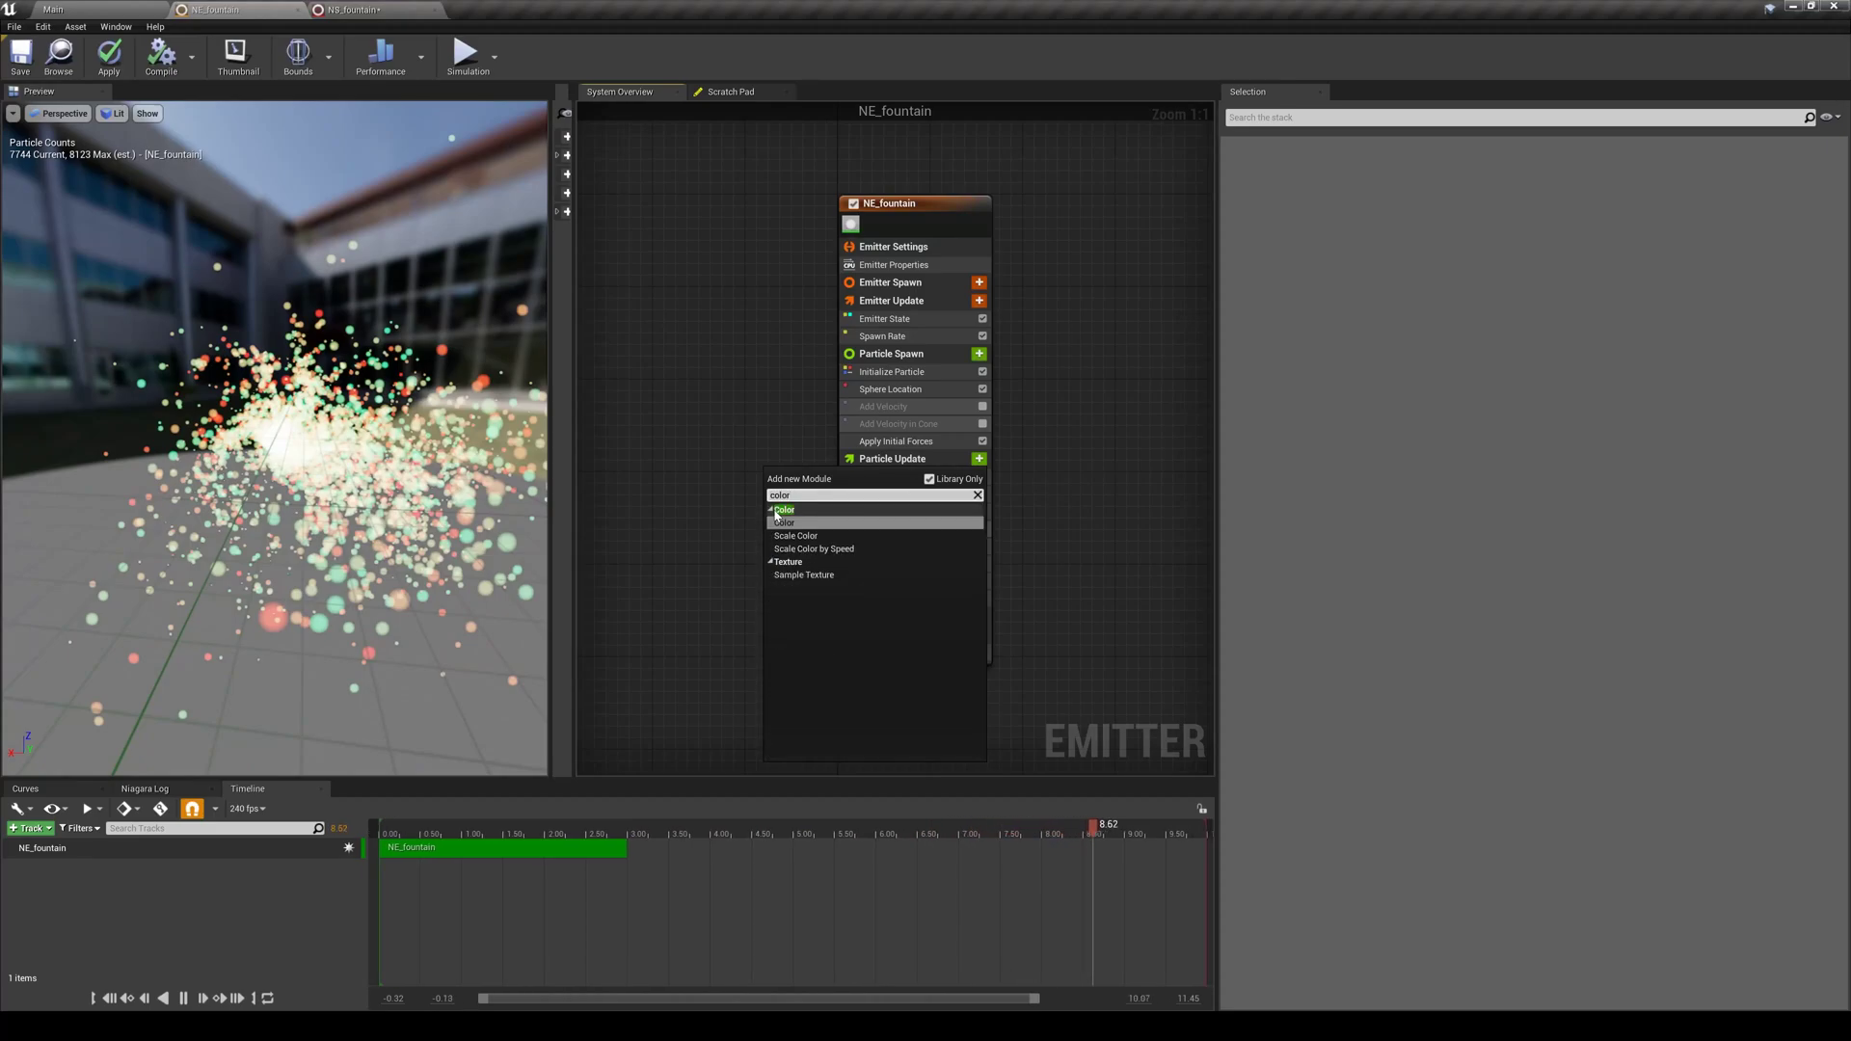
pyautogui.click(777, 519)
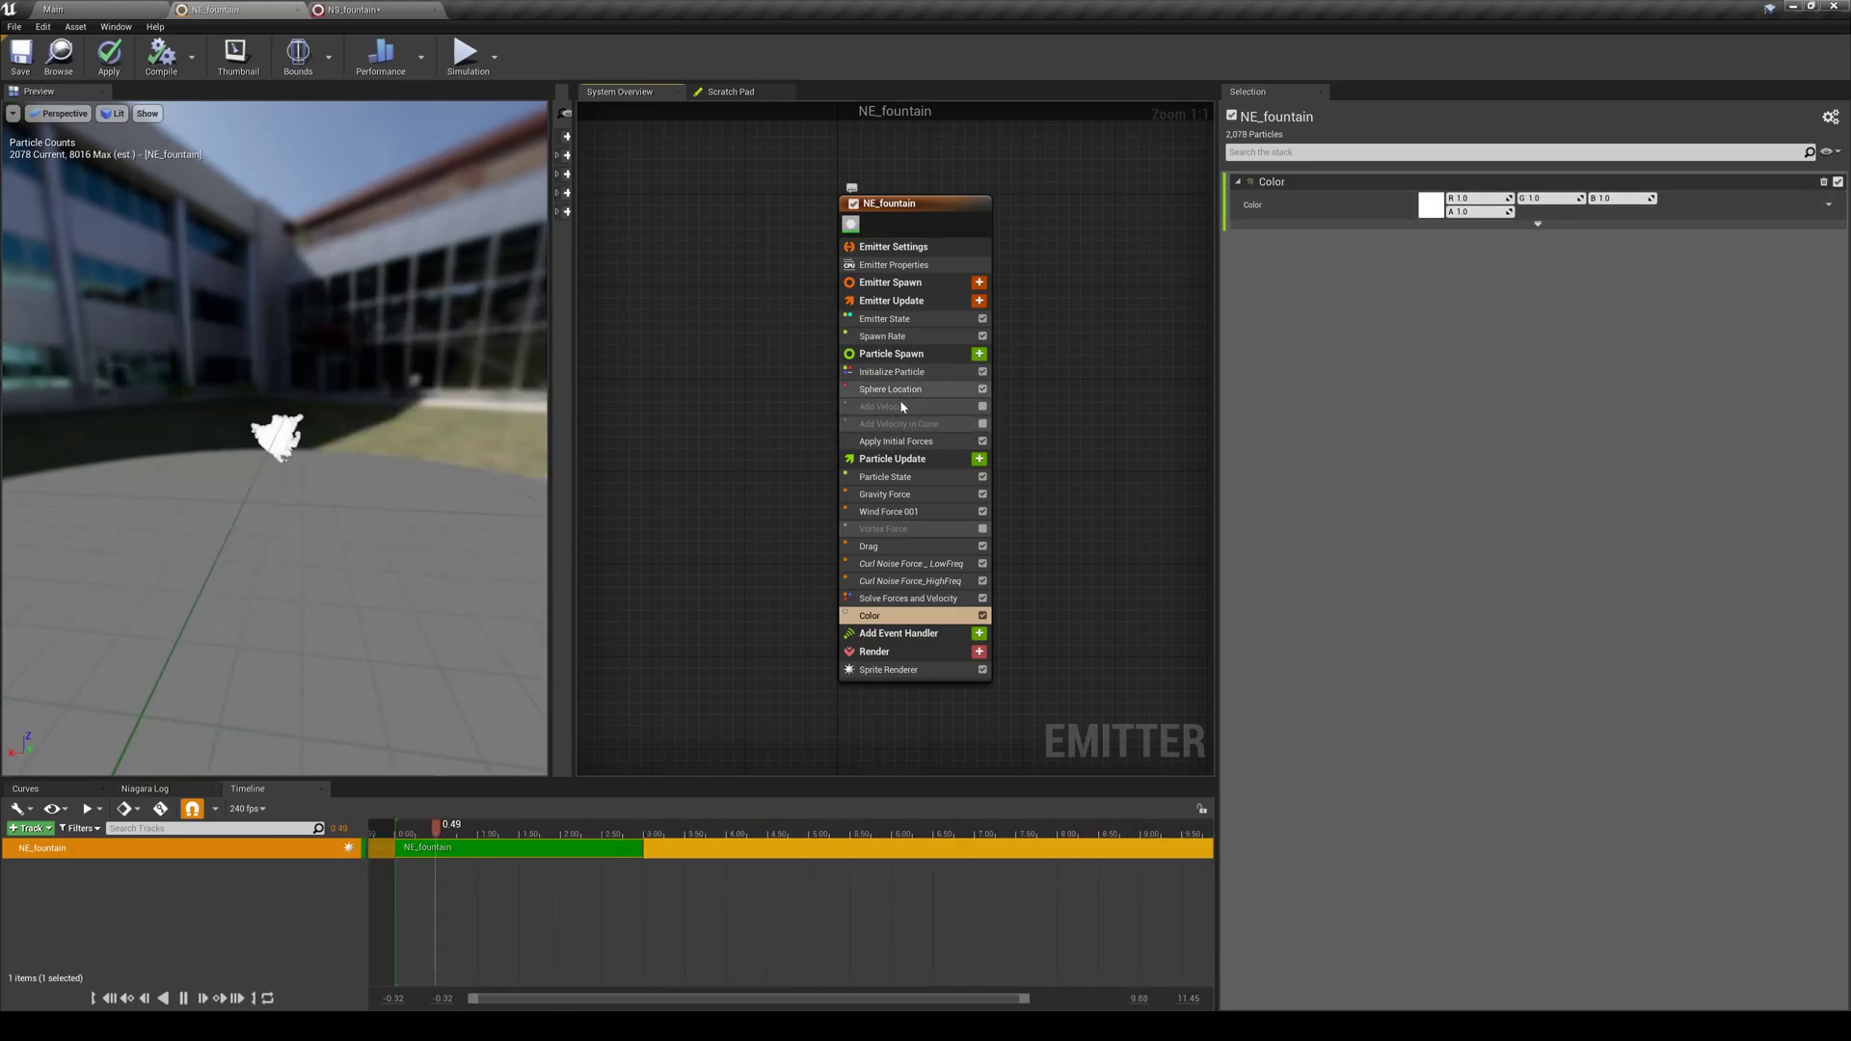
# Check the Initialize Particle colors and set the Color module's color to light red (R 1.0, G 0.153087, B 0.109964)
pyautogui.click(897, 373)
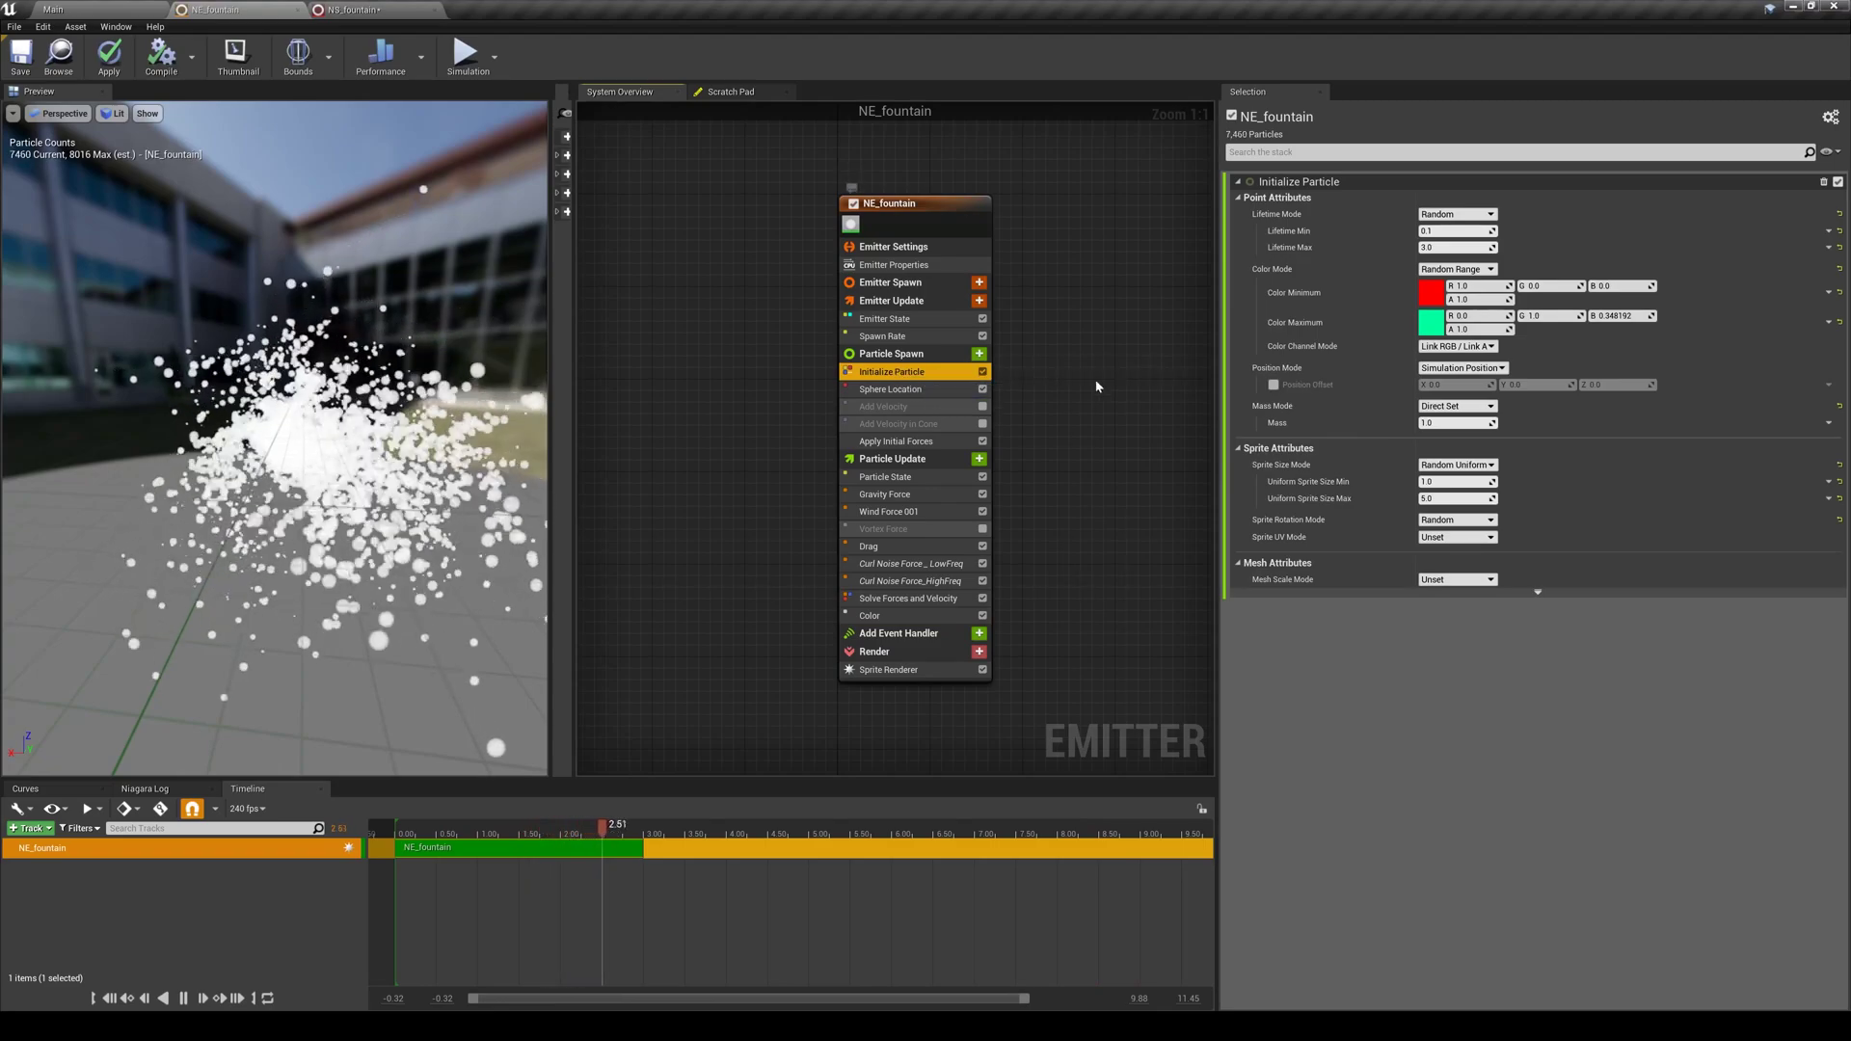
pyautogui.click(898, 615)
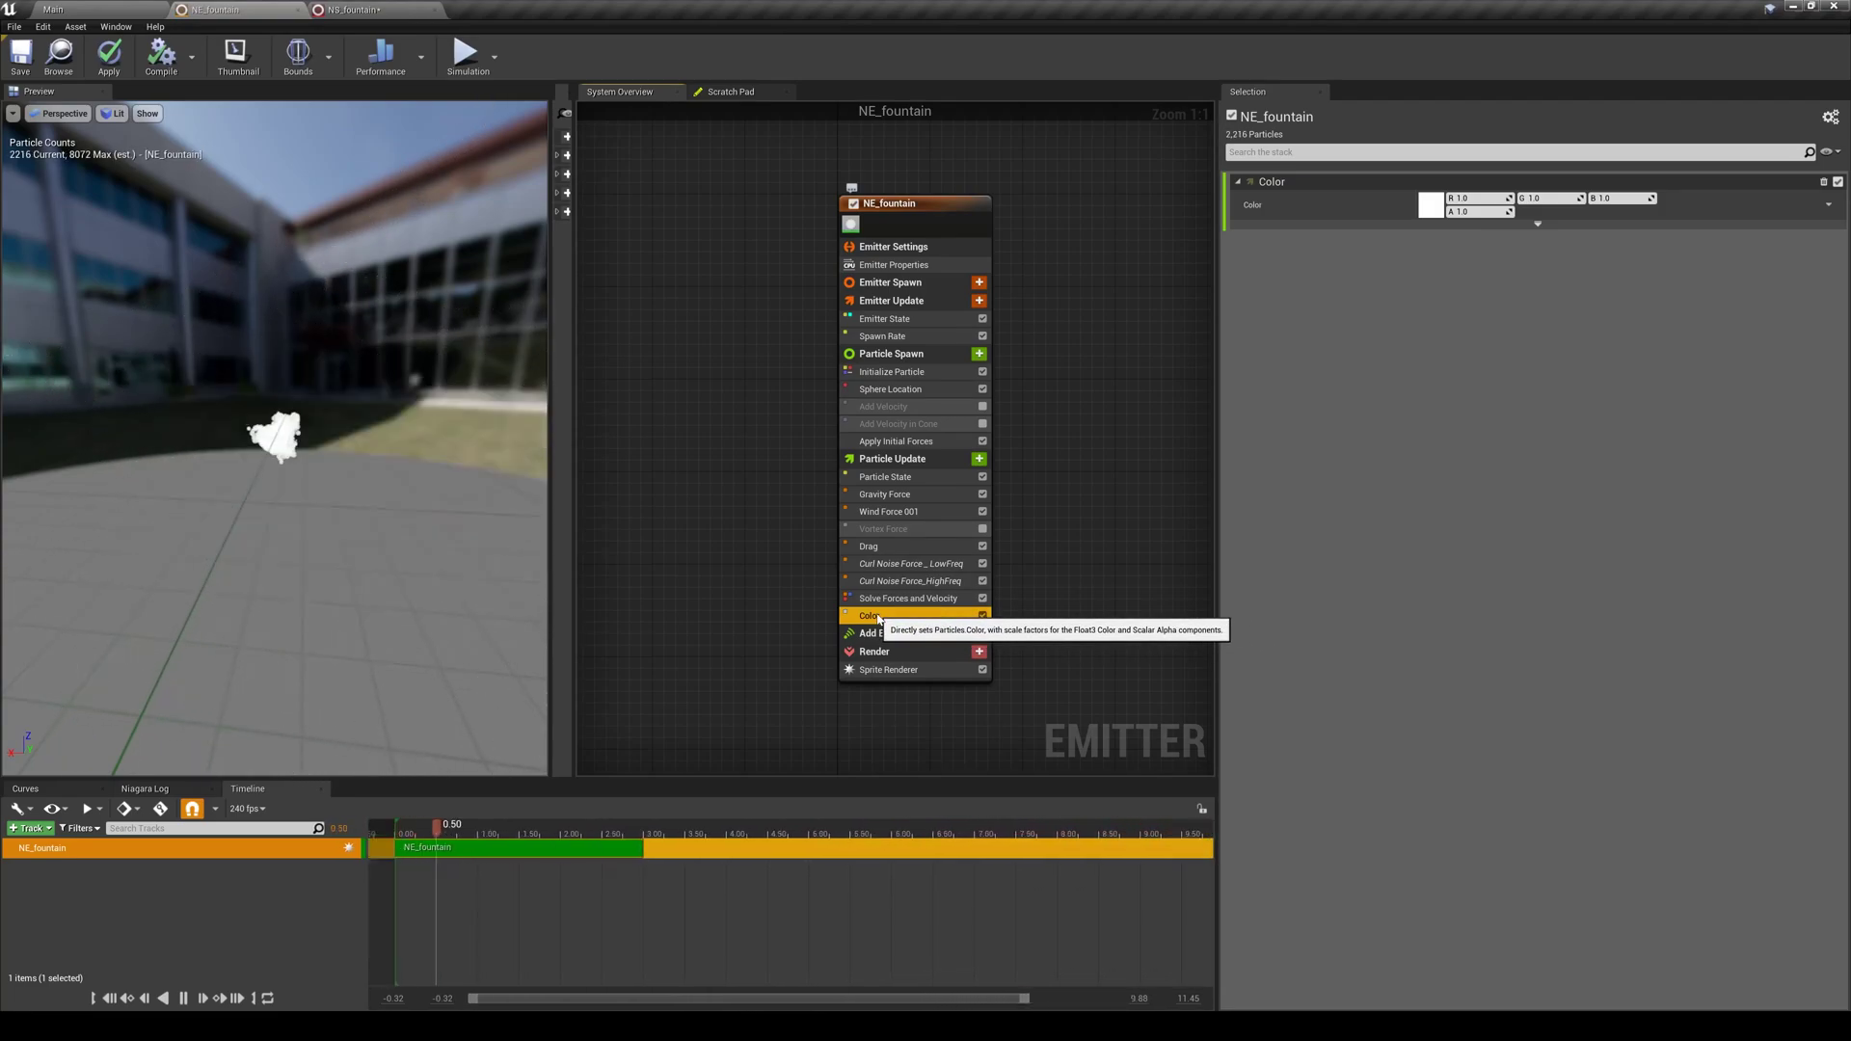
pyautogui.click(1430, 205)
pyautogui.click(1527, 308)
pyautogui.click(1573, 332)
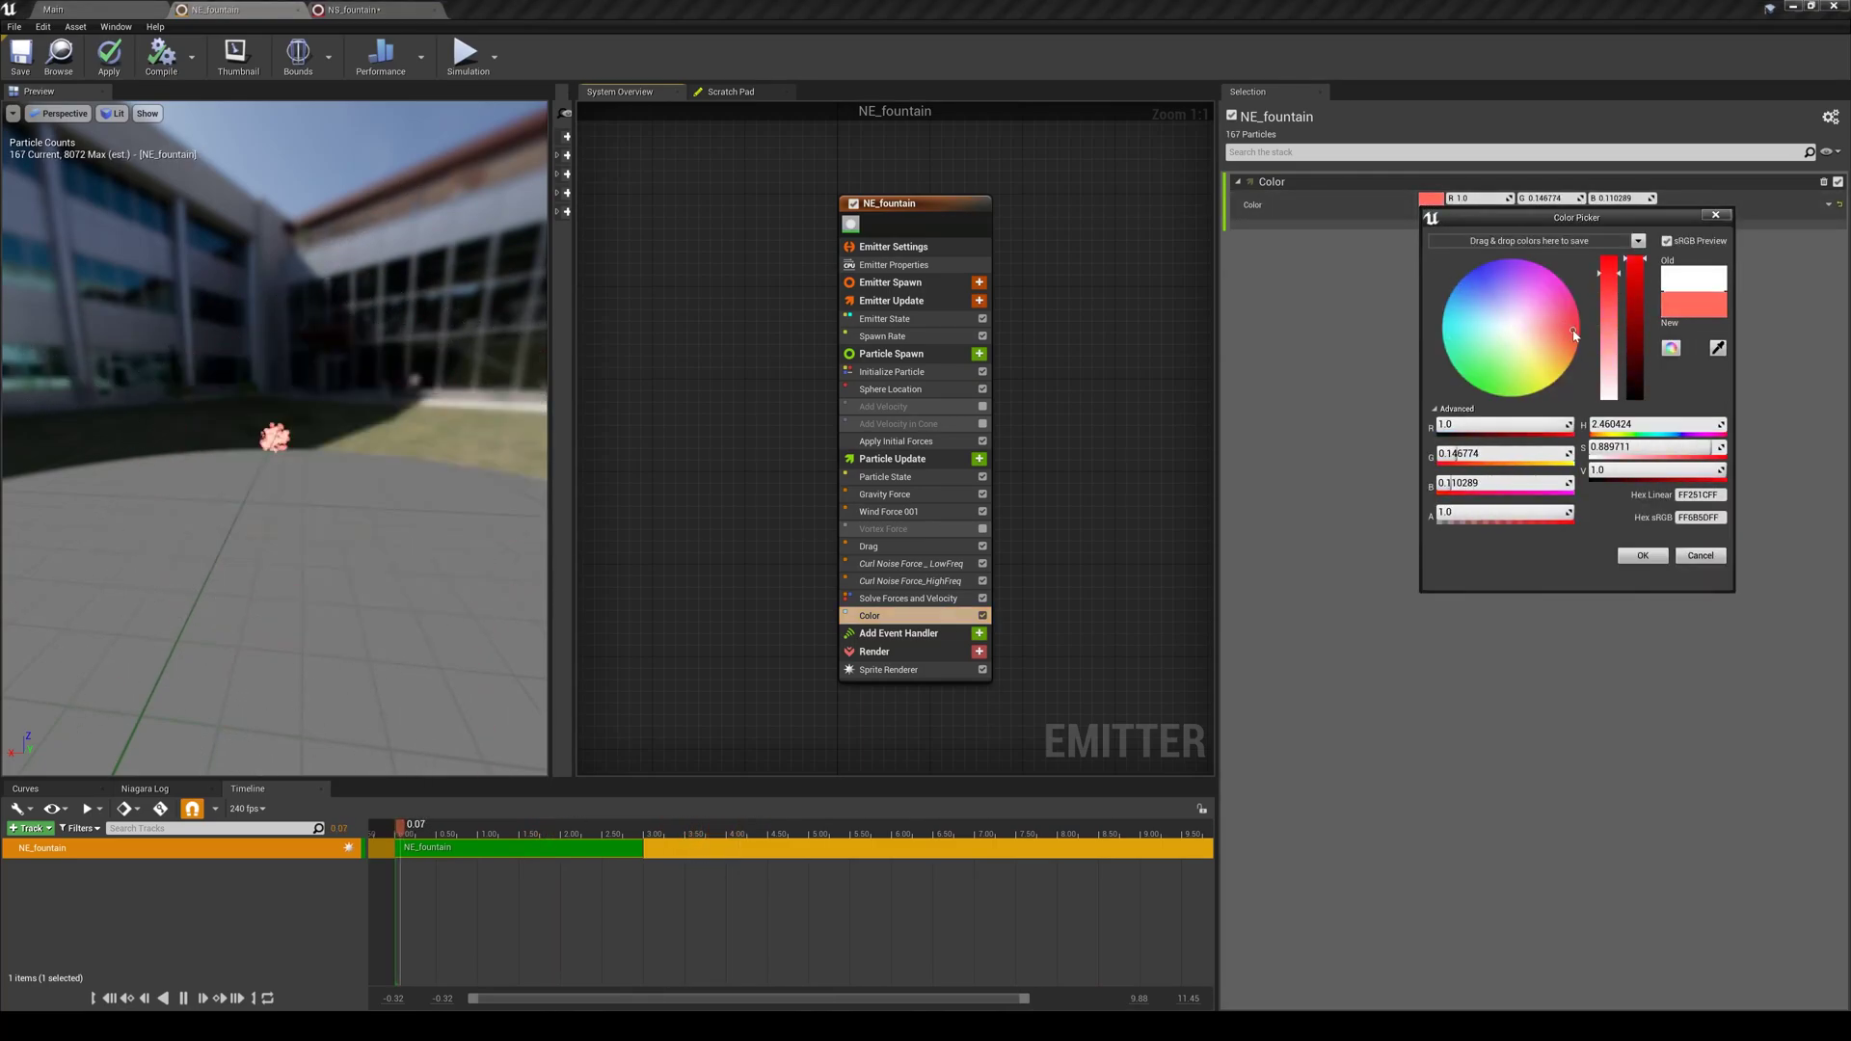
pyautogui.click(1643, 556)
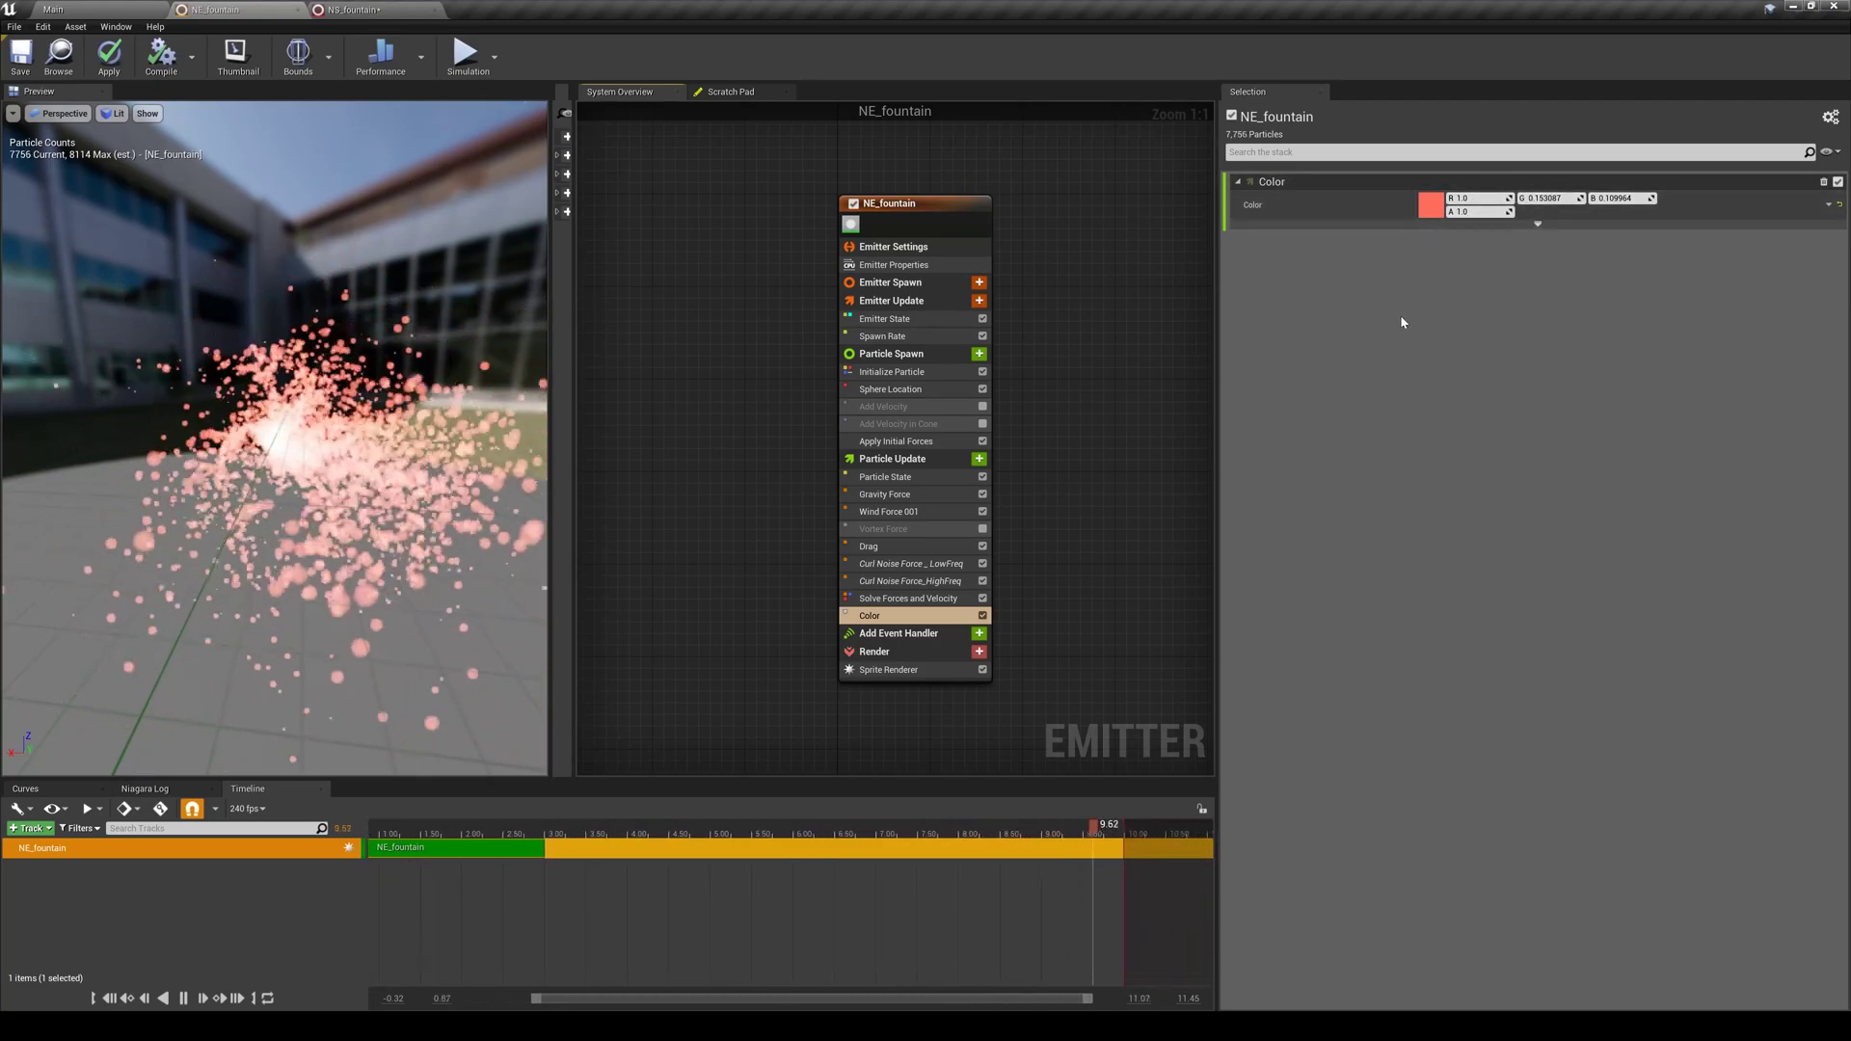
# Assign the Color from Curve dynamic input to the Color module's color
pyautogui.click(1829, 205)
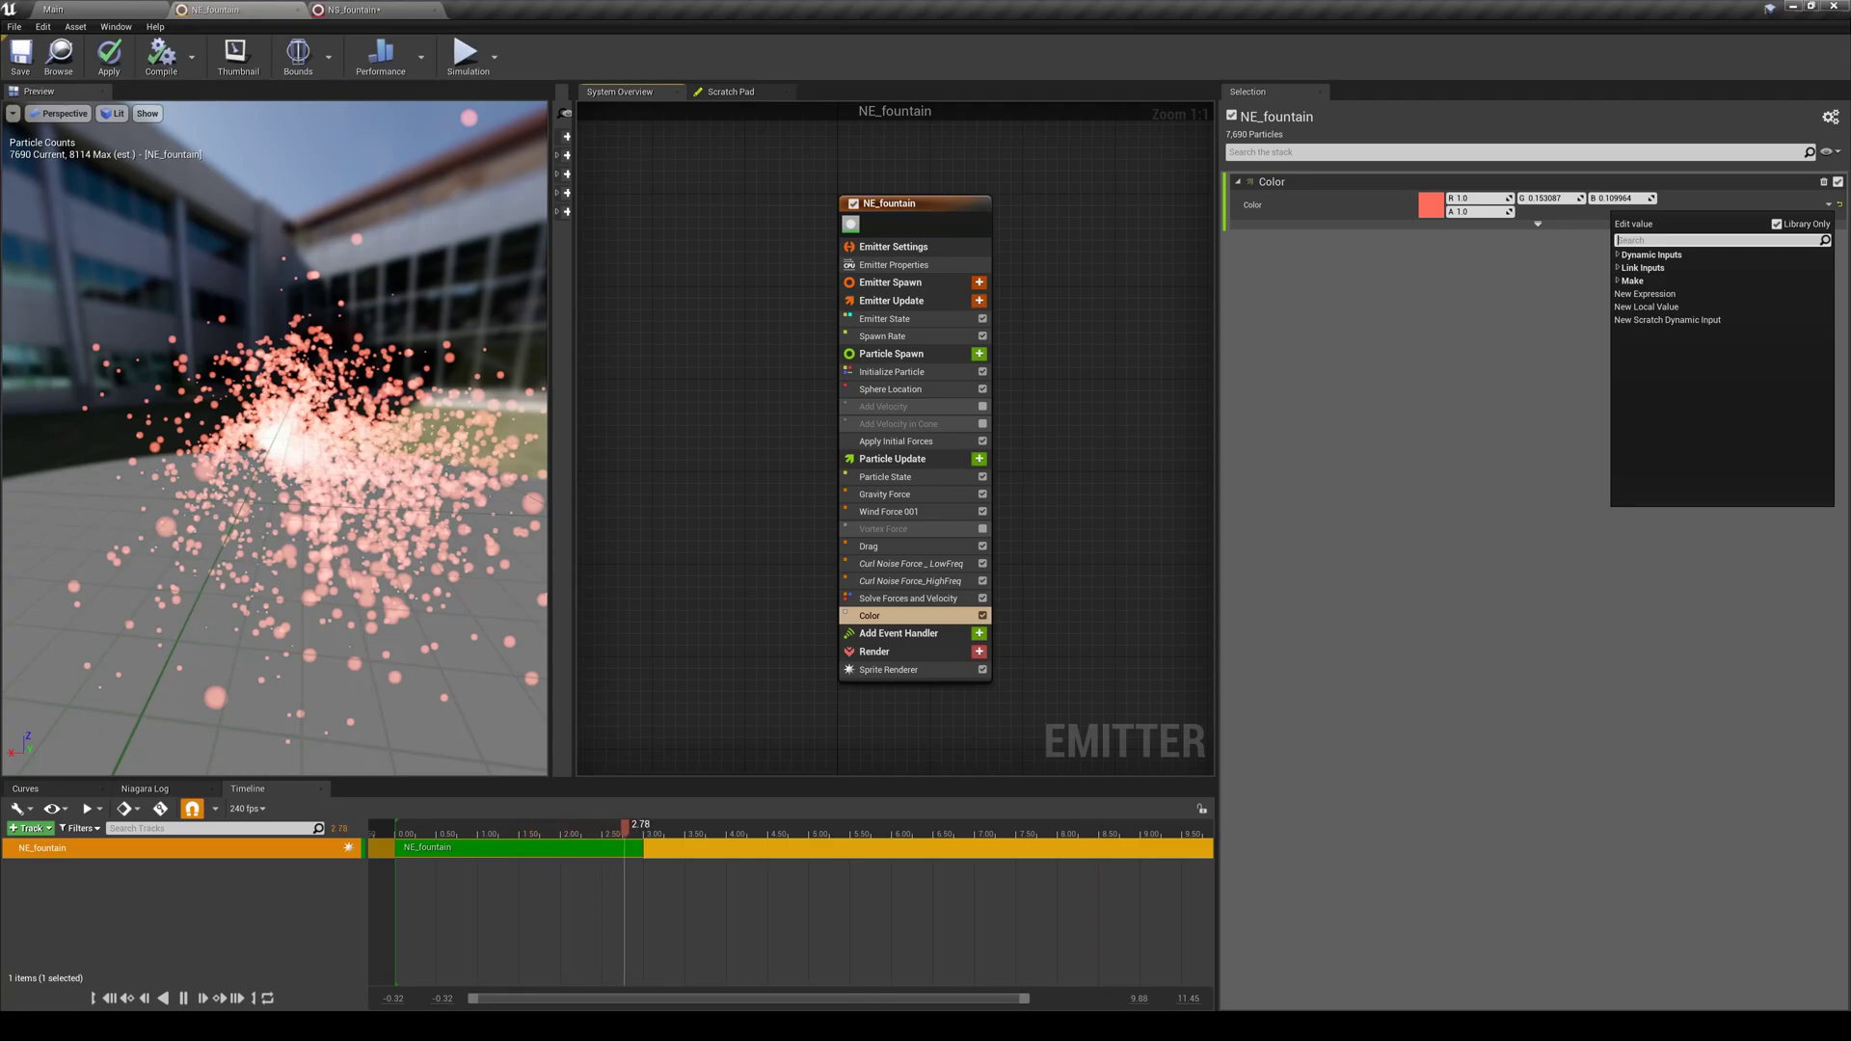
pyautogui.click(1621, 257)
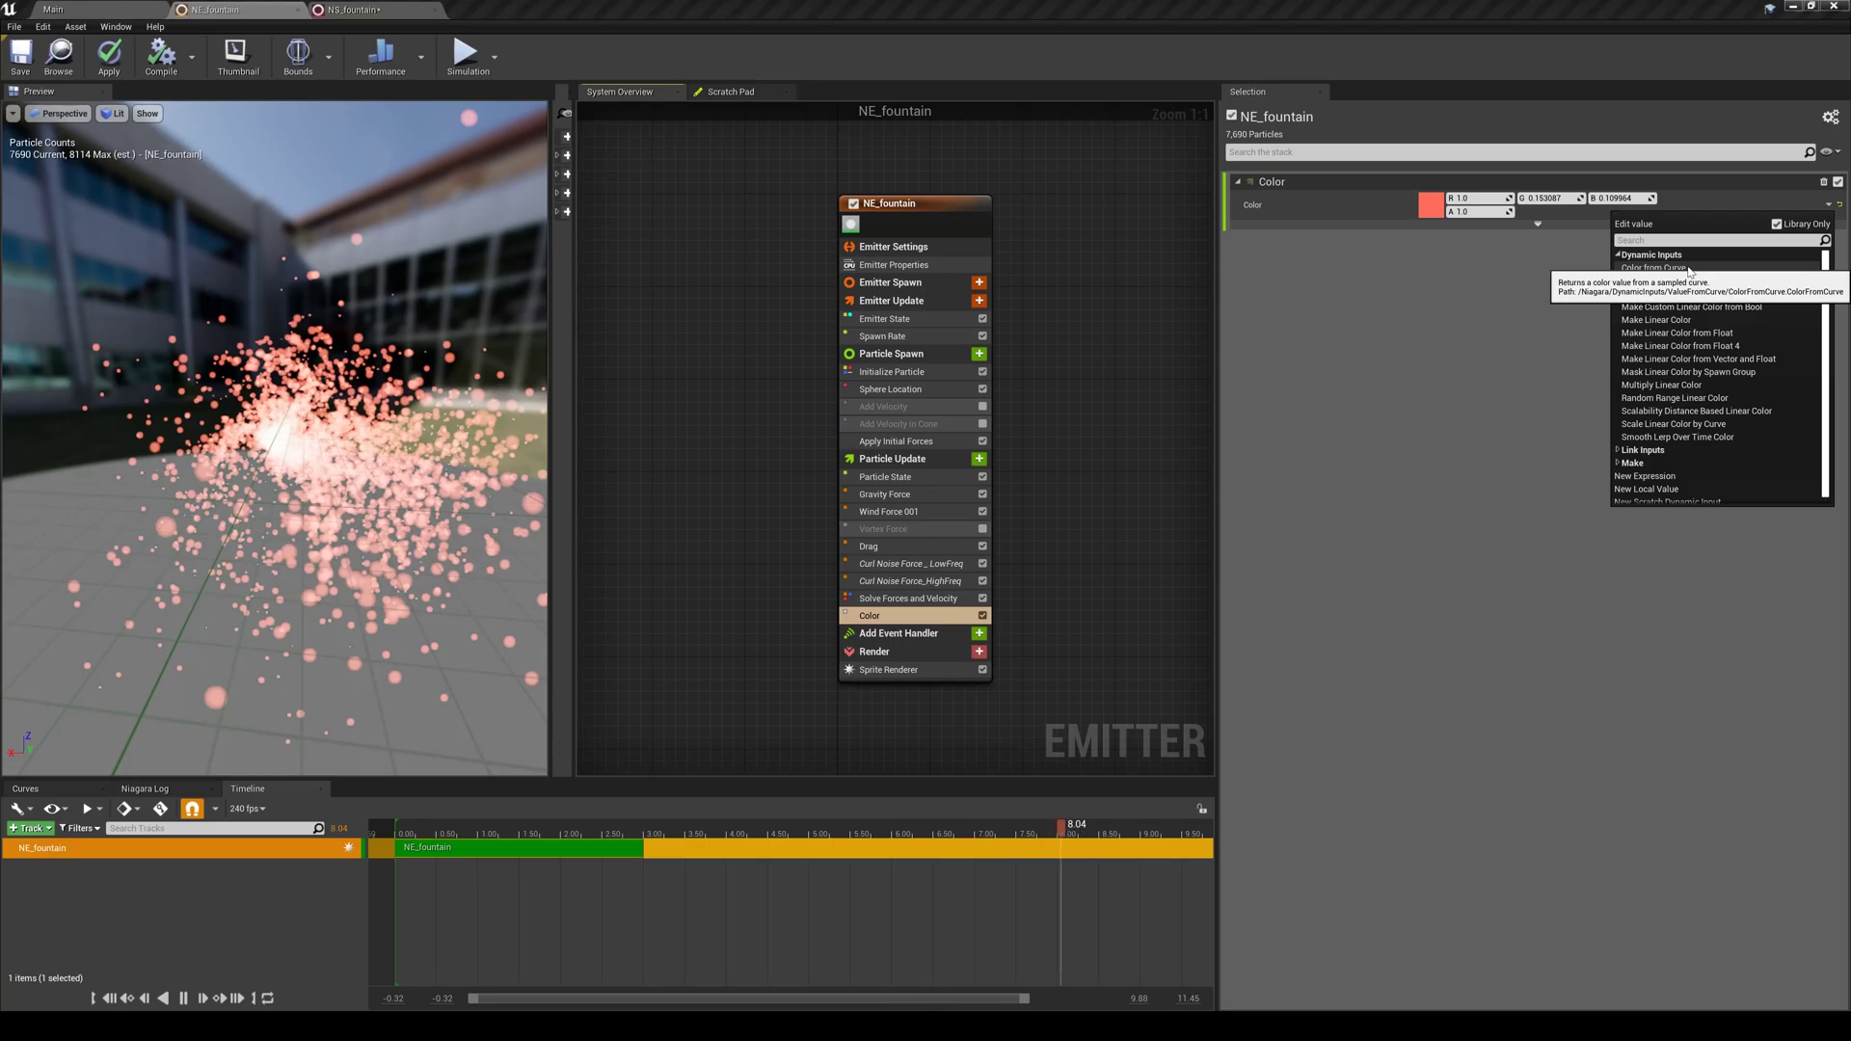
pyautogui.click(1620, 257)
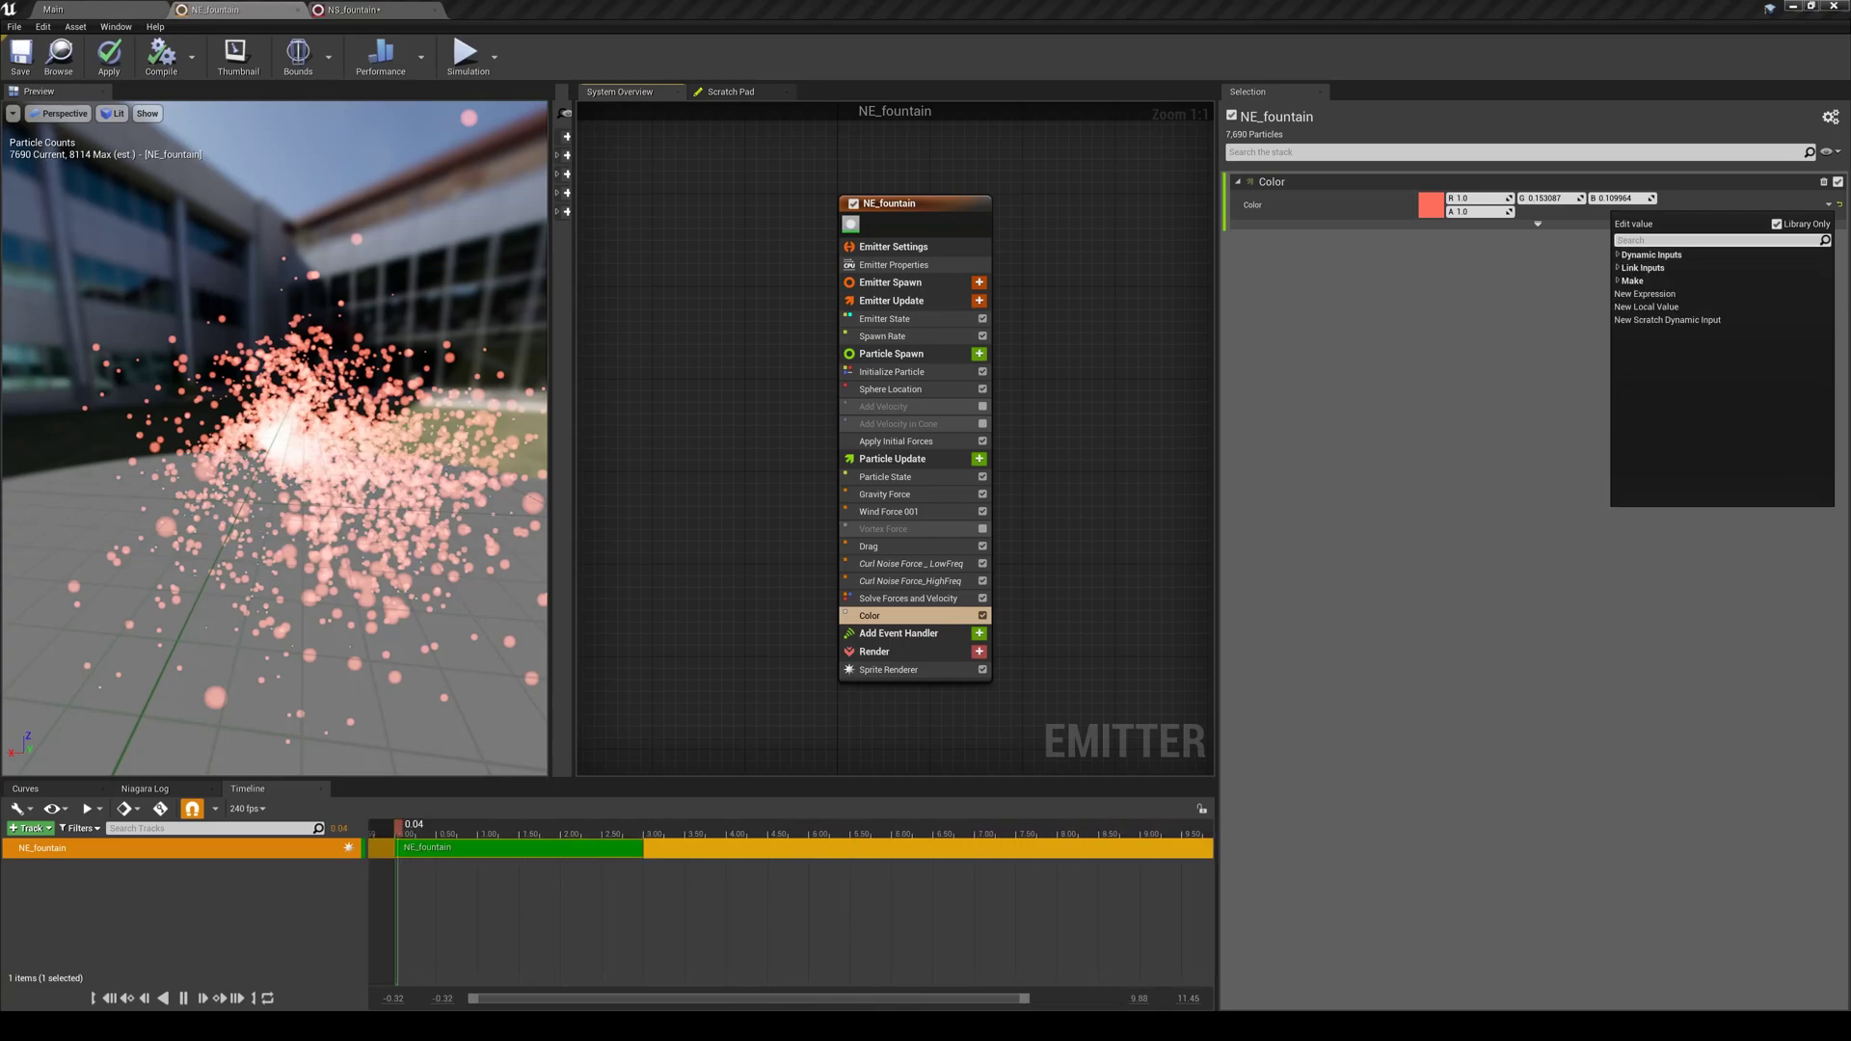
pyautogui.write('curve')
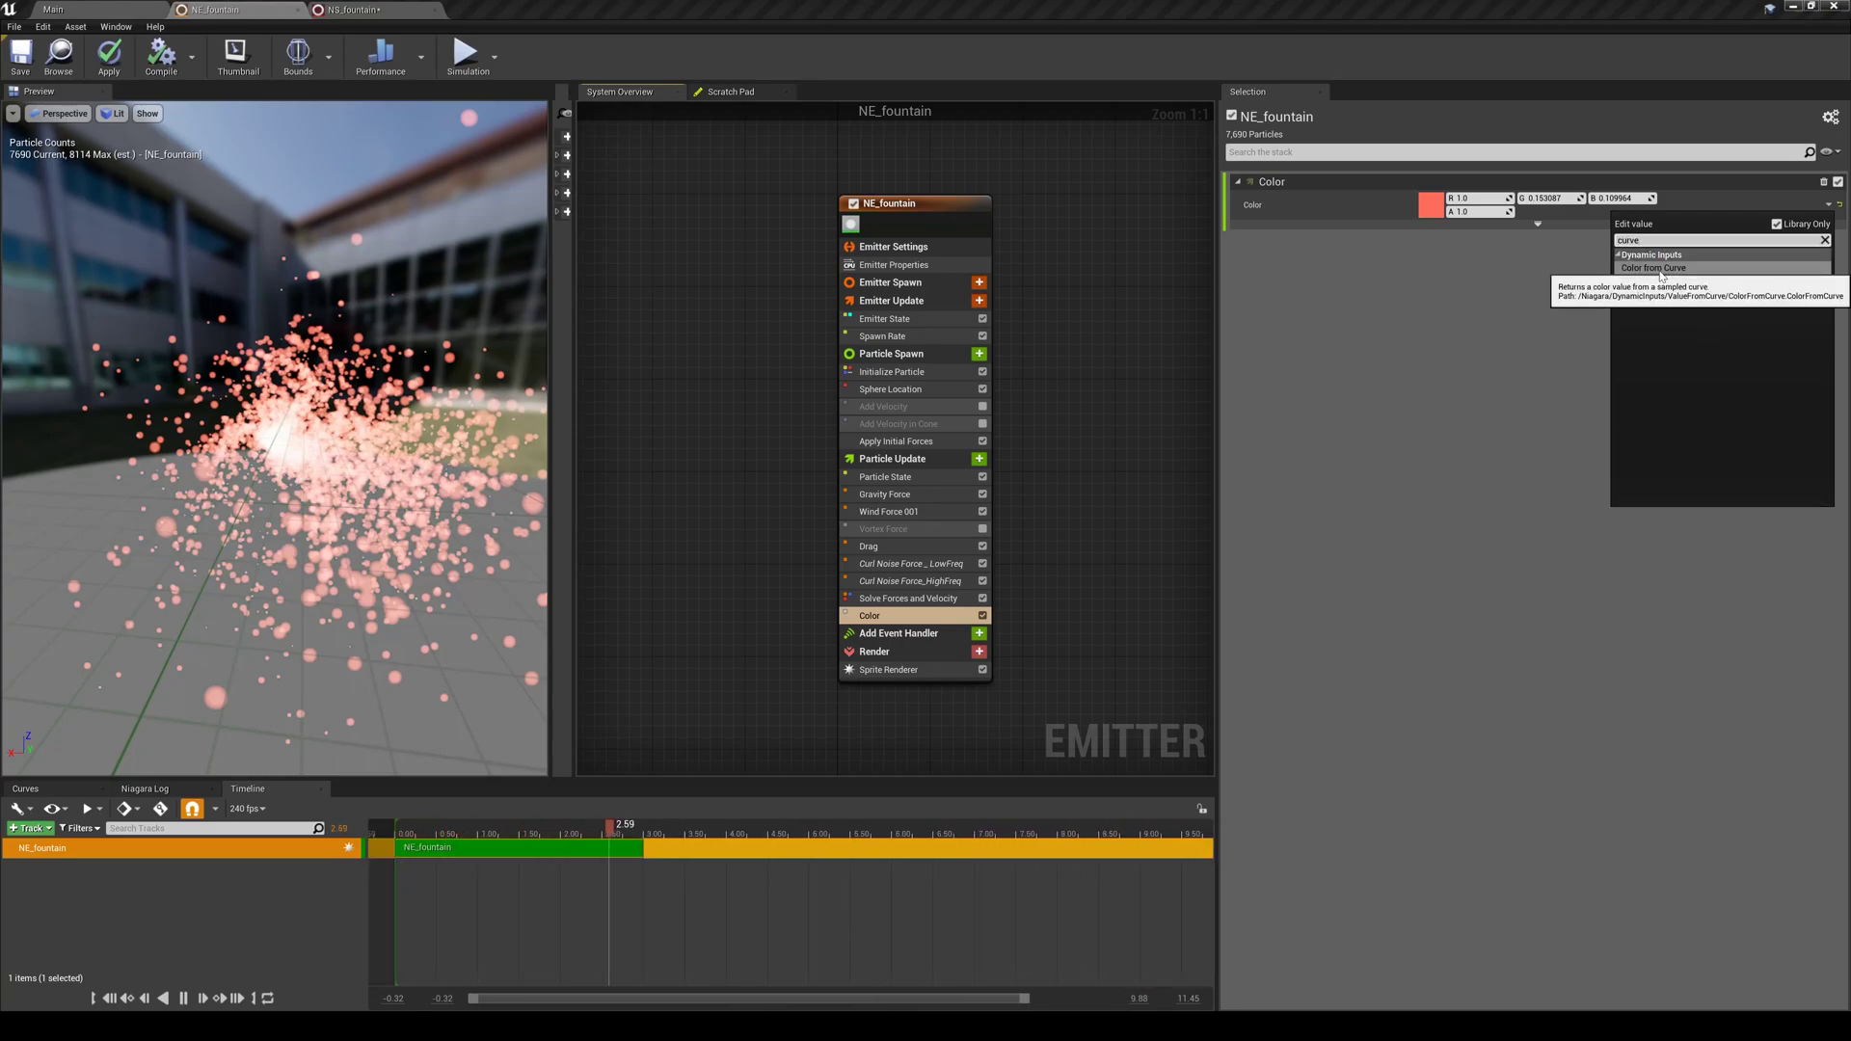
pyautogui.click(1658, 269)
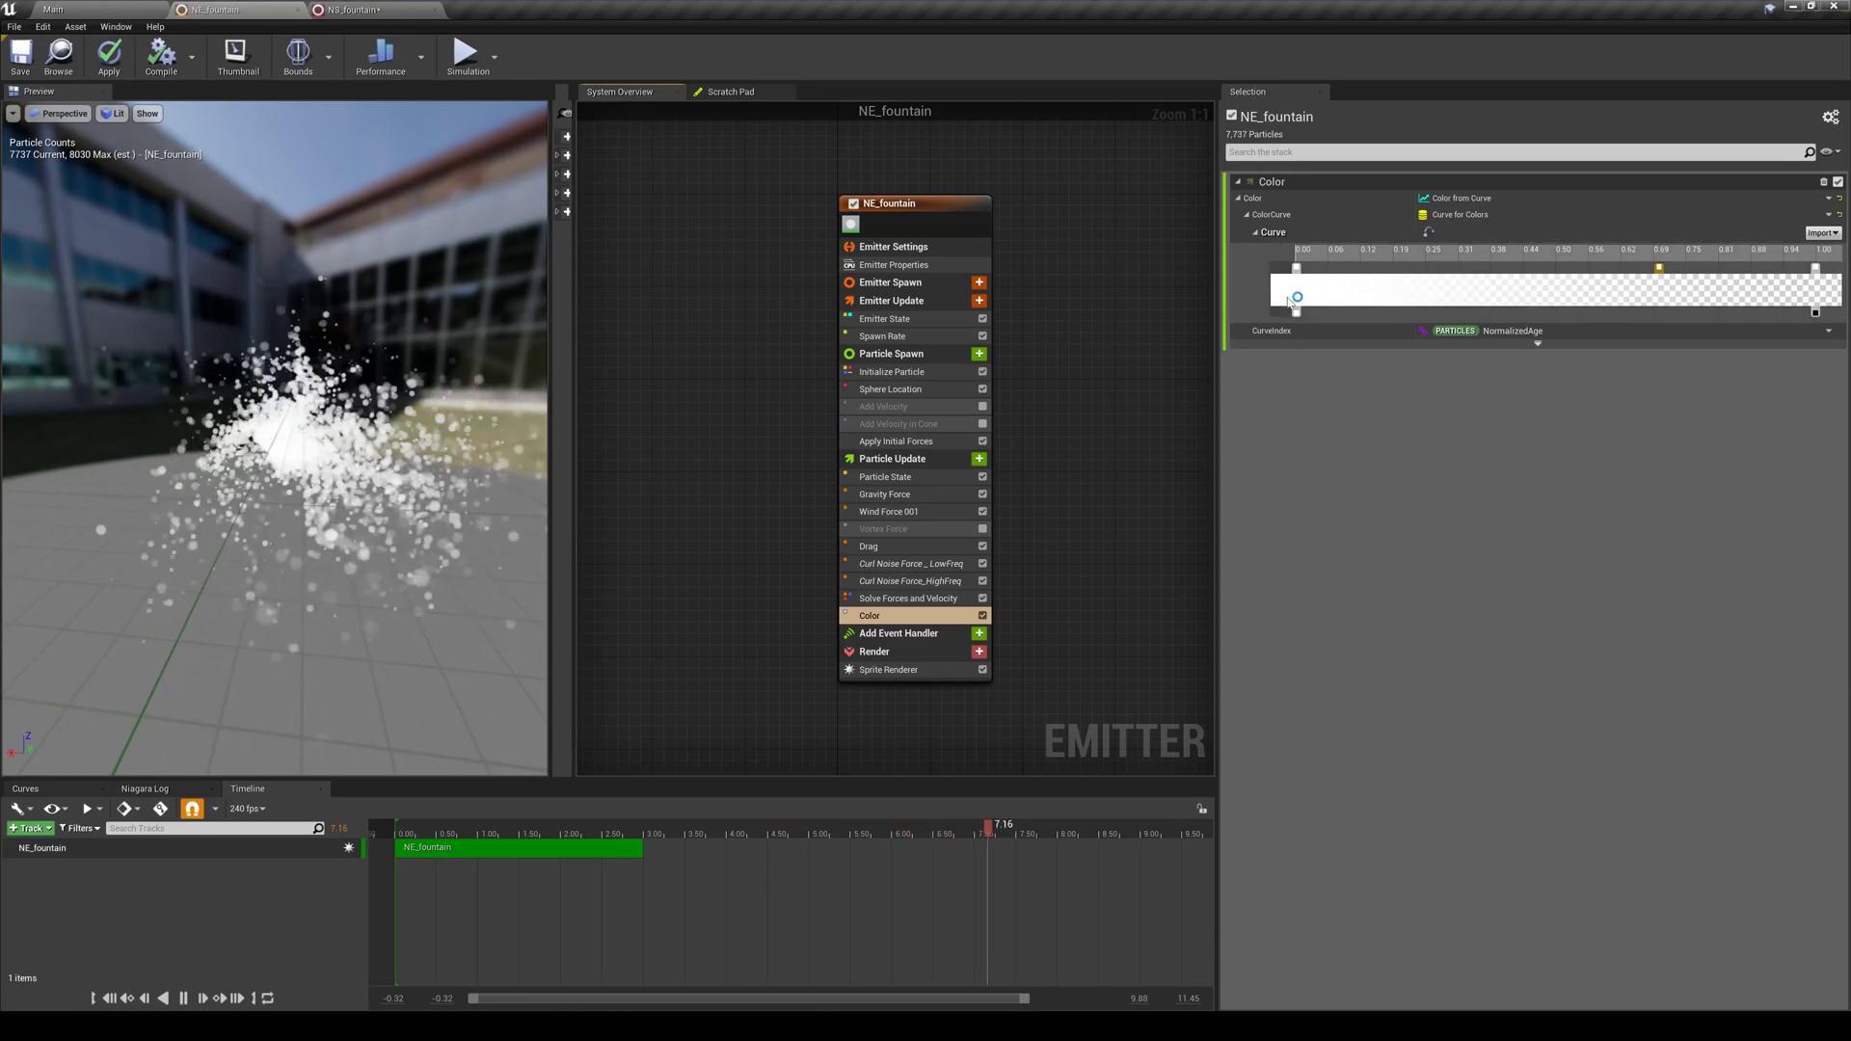
# Widen the module's property area and inspect the opacity values of the first and last opacity stops on the color curve
pyautogui.moveTo(1217, 287); pyautogui.dragTo(940, 293)
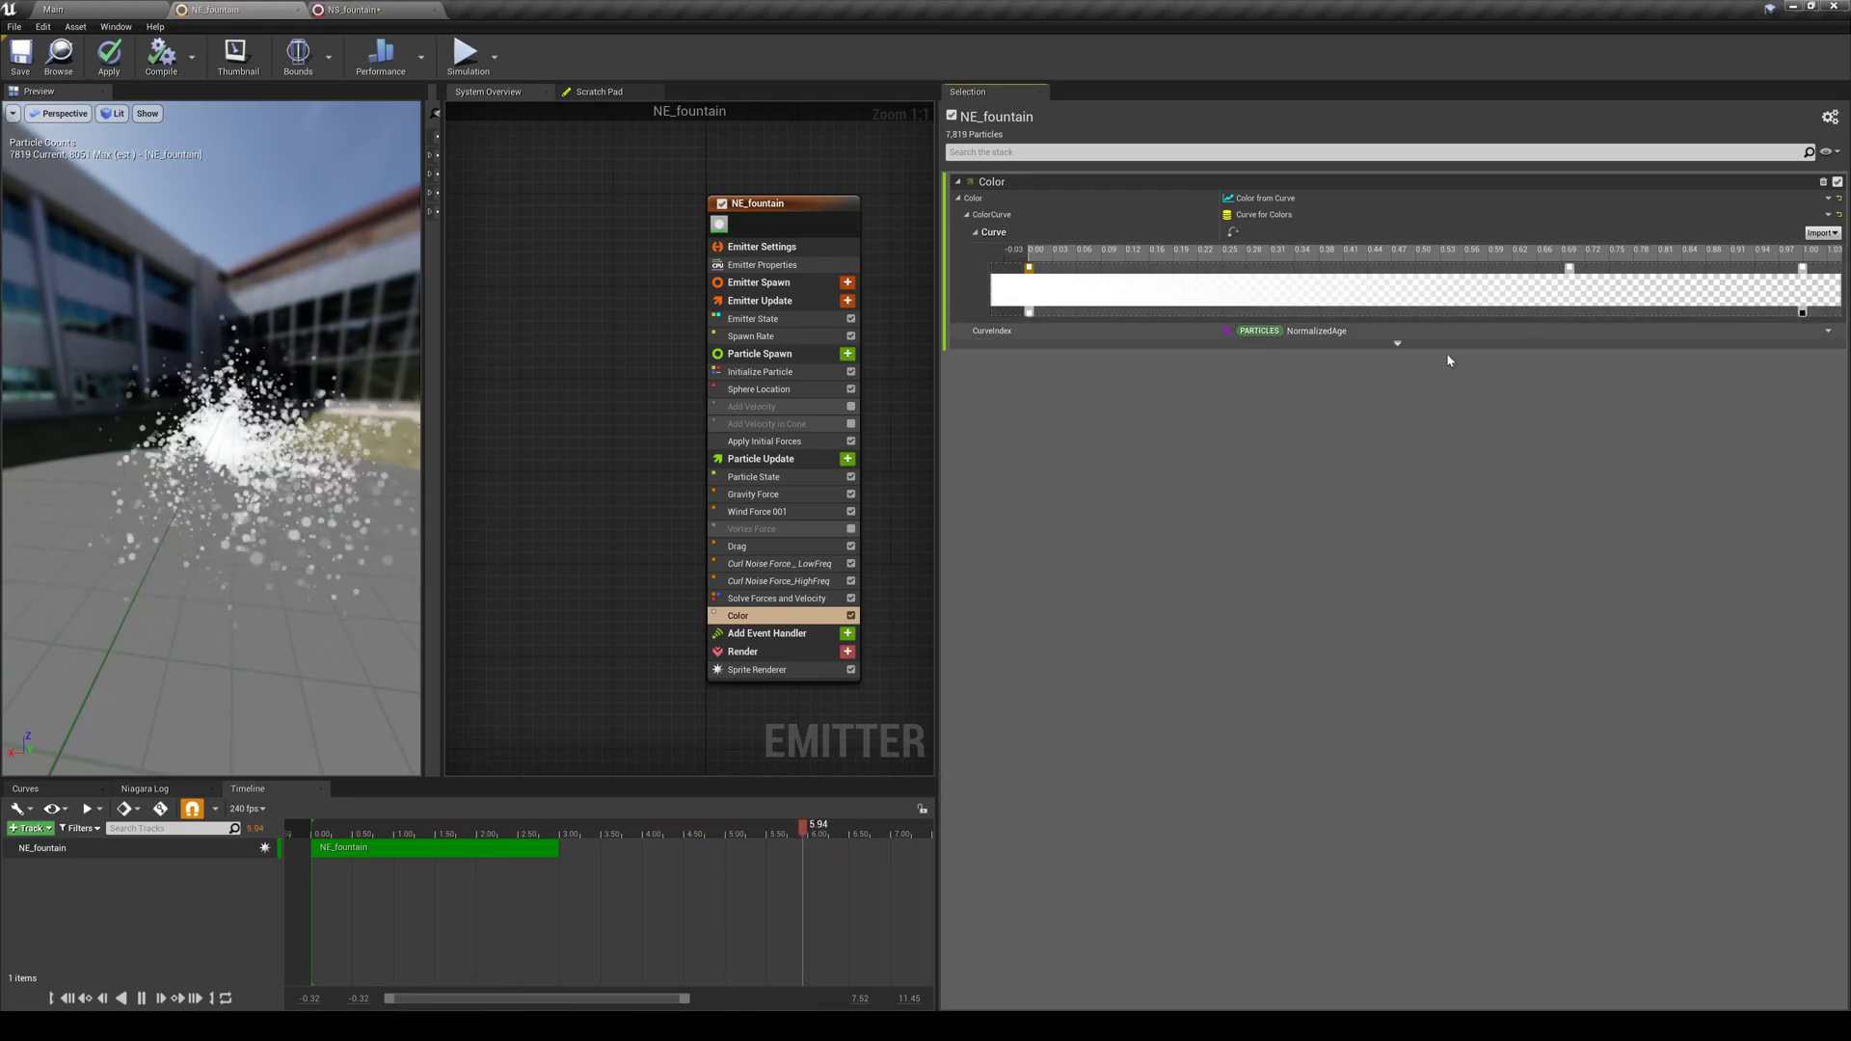
pyautogui.moveTo(1029, 311); pyautogui.dragTo(1066, 314)
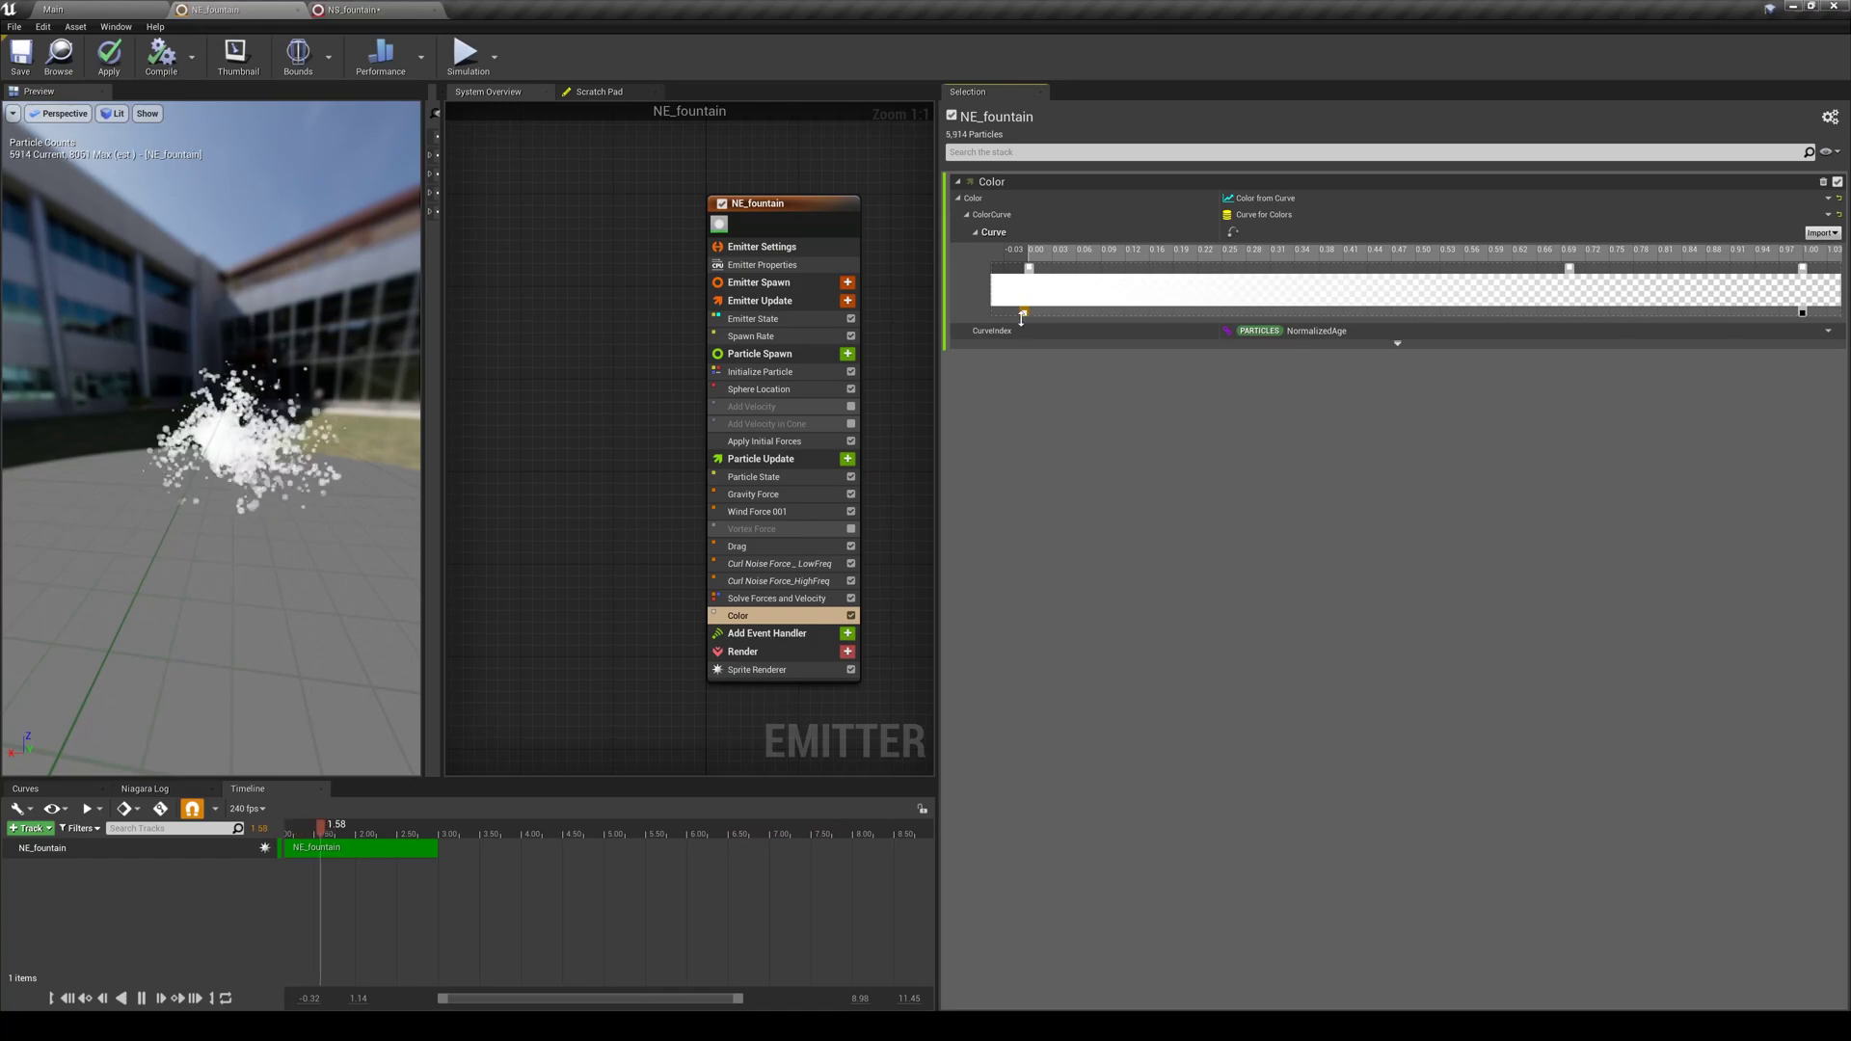
pyautogui.doubleClick(1025, 315)
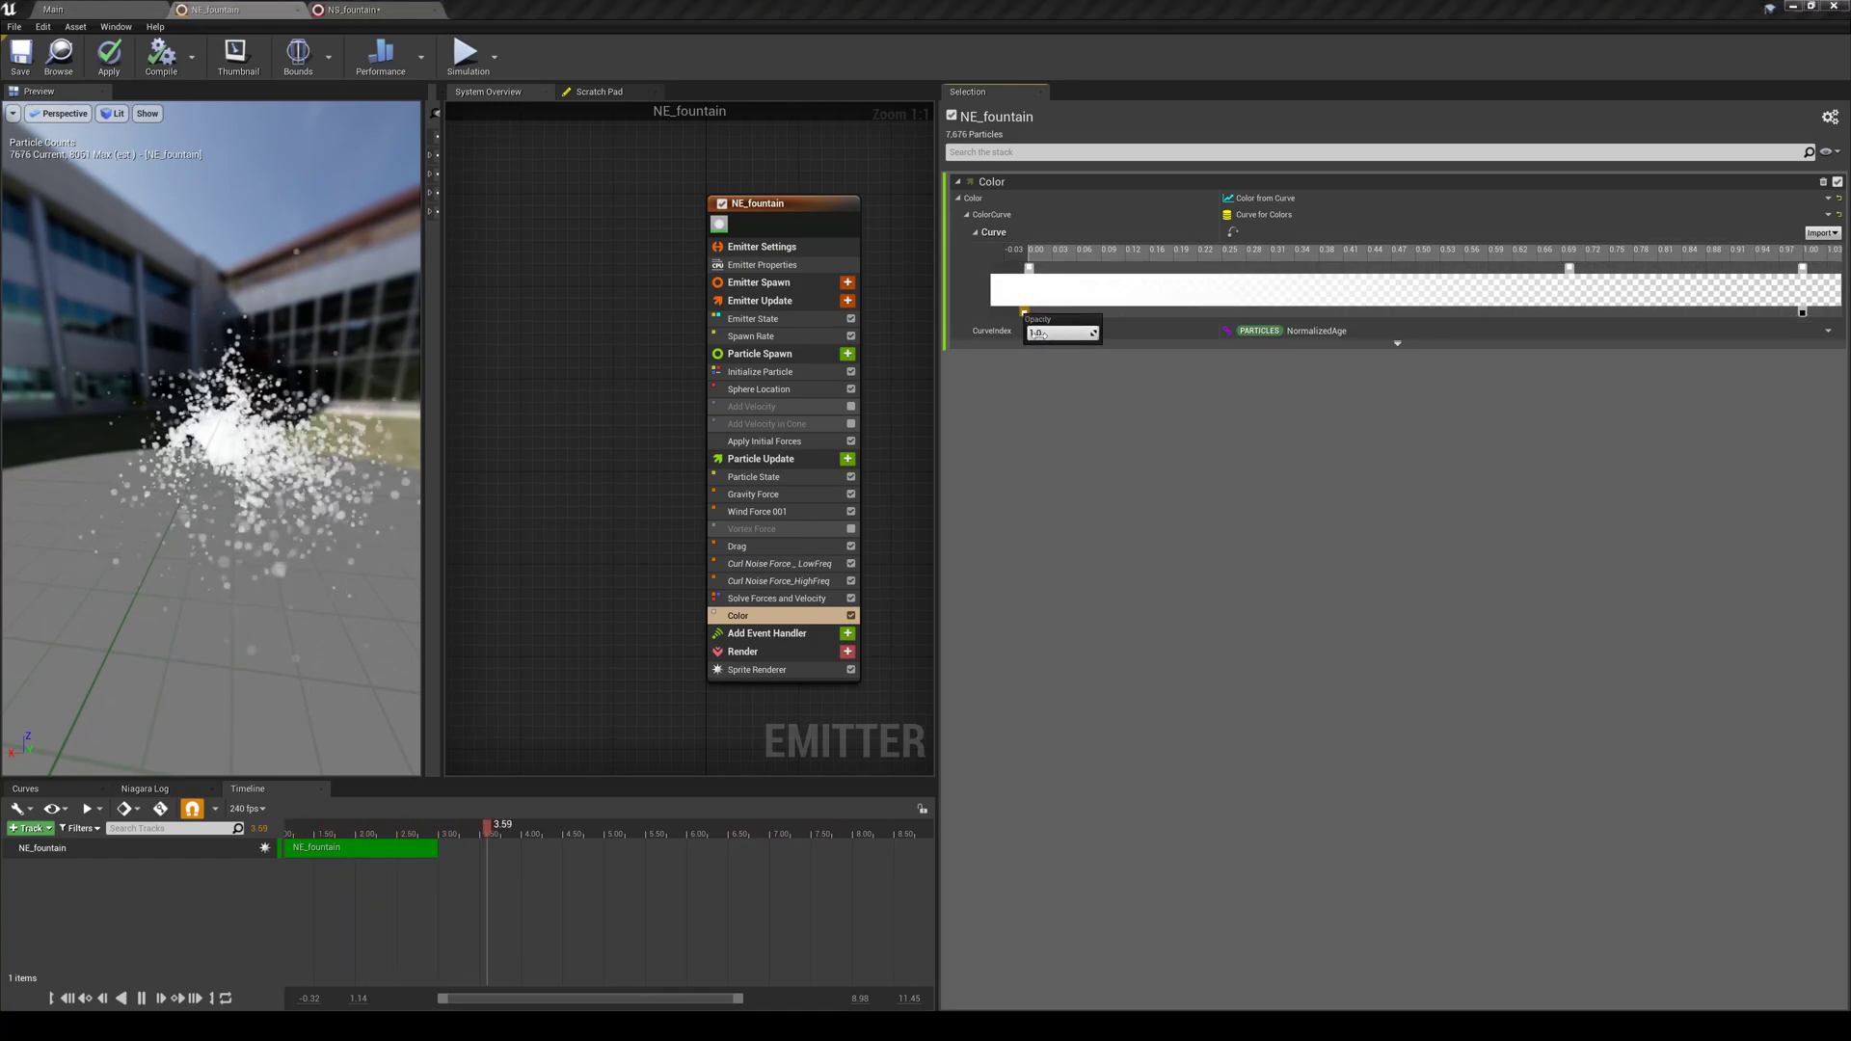
pyautogui.doubleClick(1803, 312)
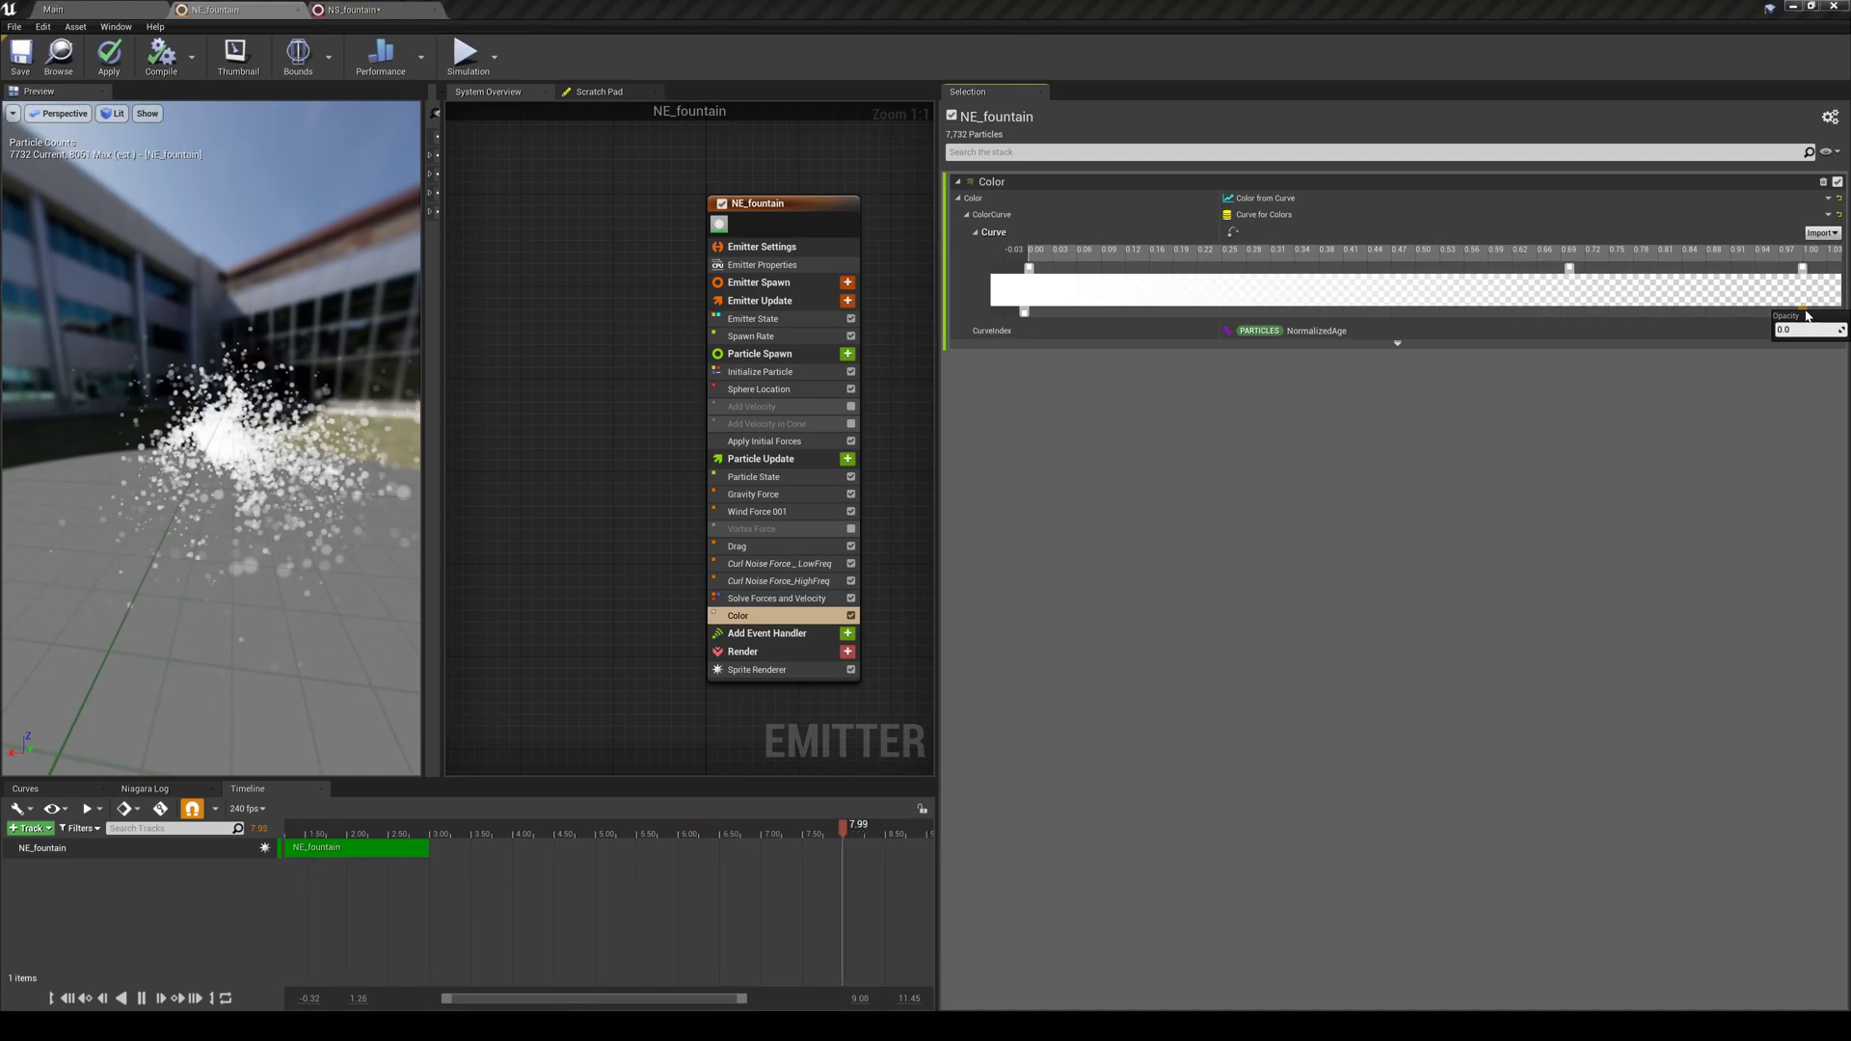
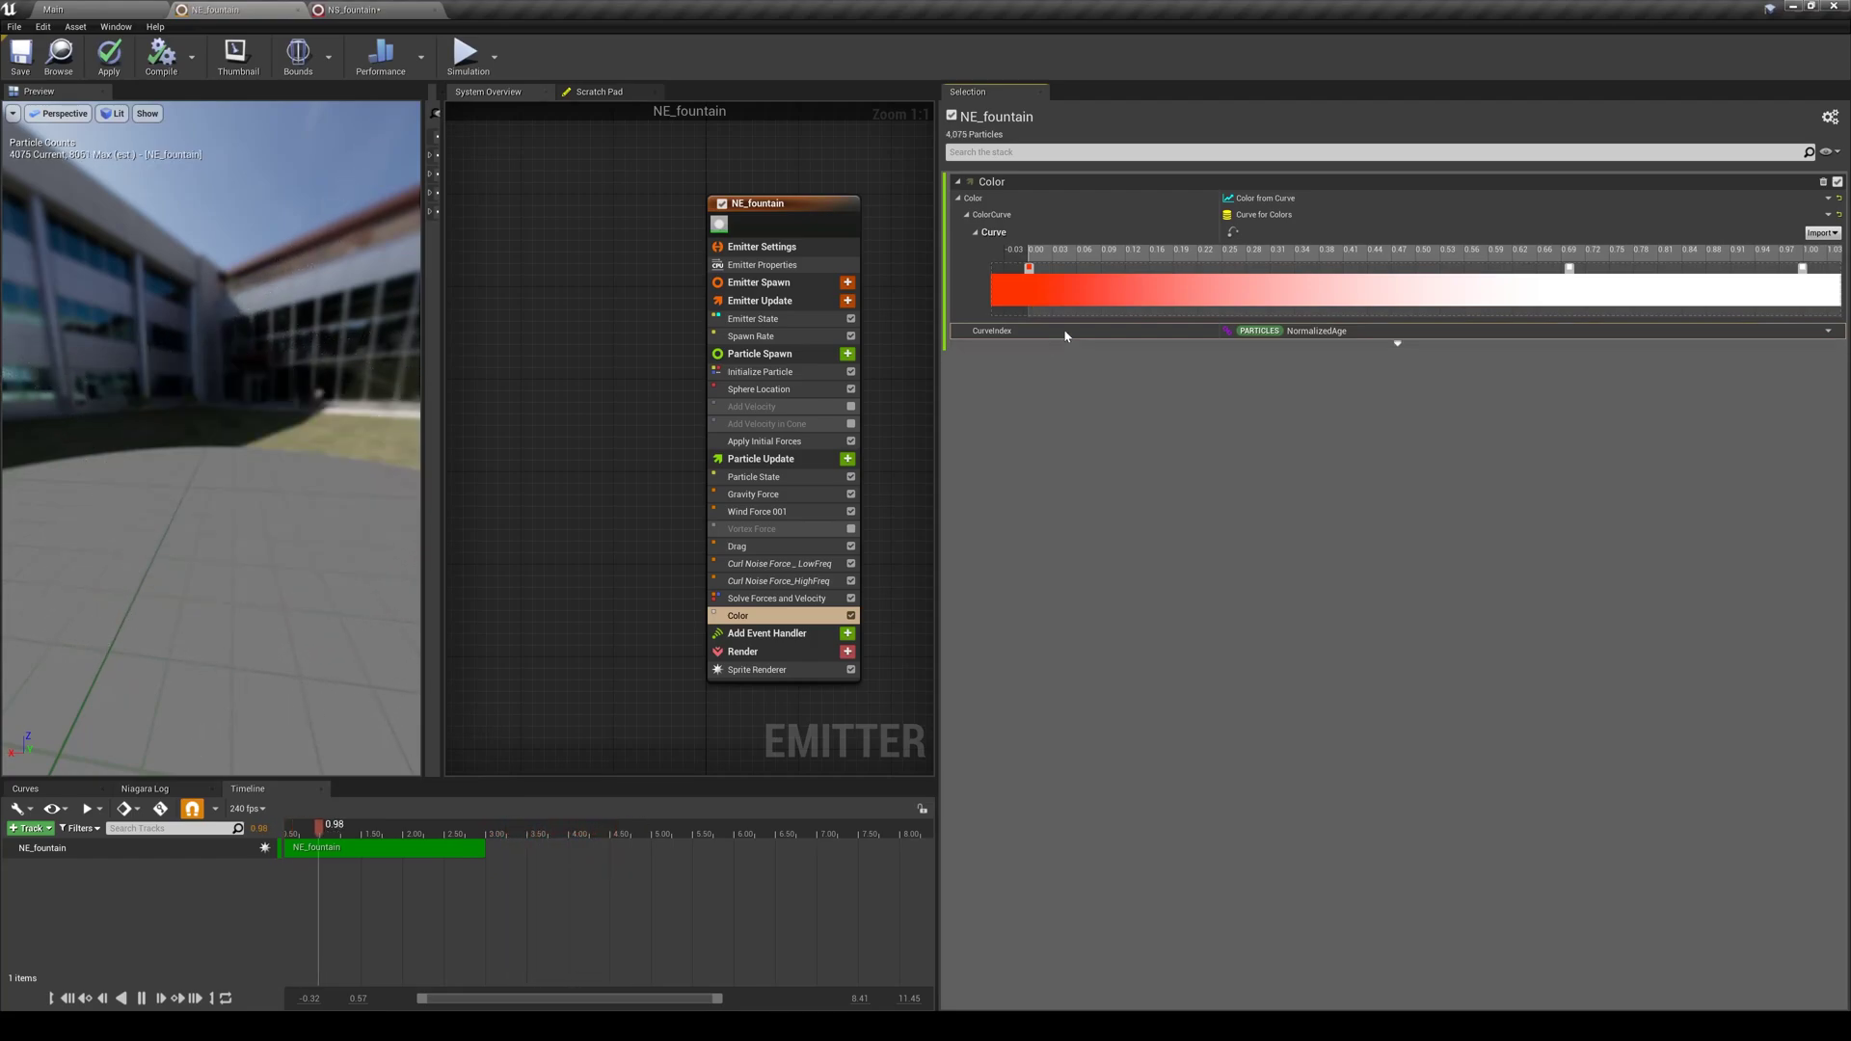
# Move the red color stop to about -0.03 on the gradient and add an opacity stop at the same position
pyautogui.moveTo(1027, 269); pyautogui.dragTo(1006, 269)
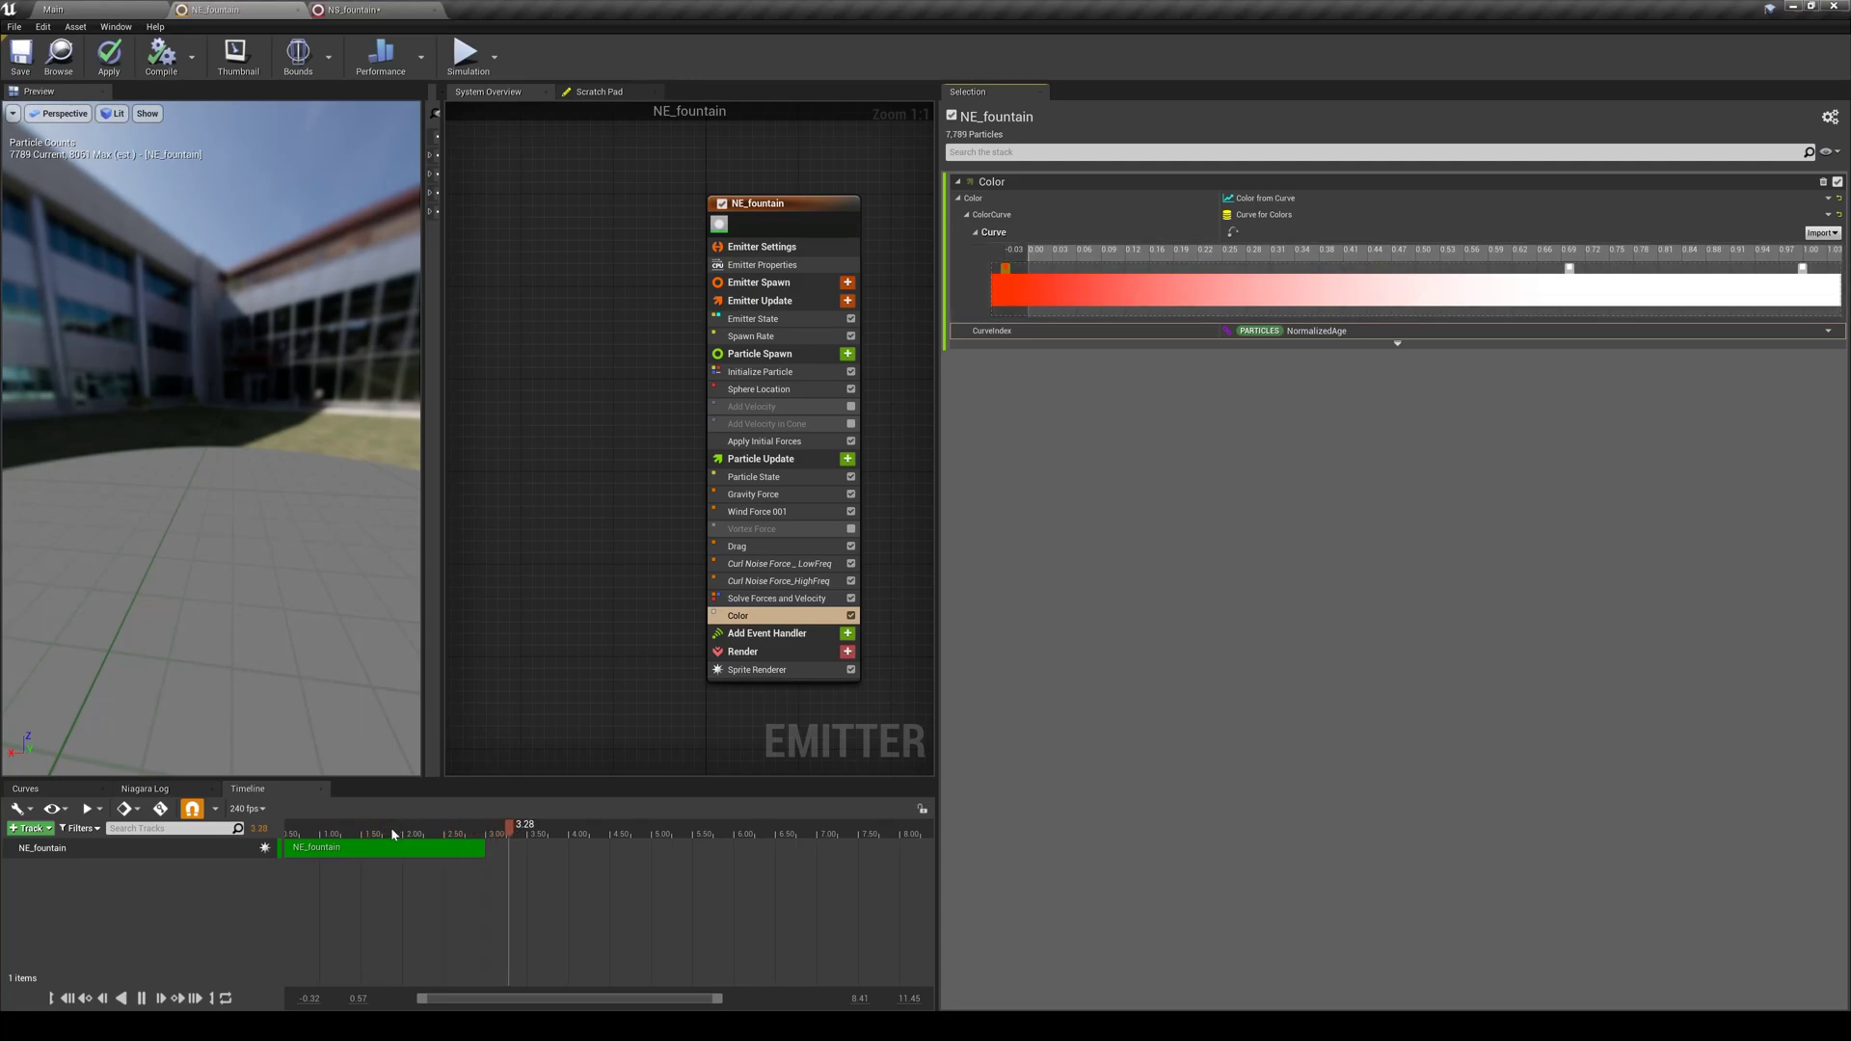
pyautogui.click(1029, 310)
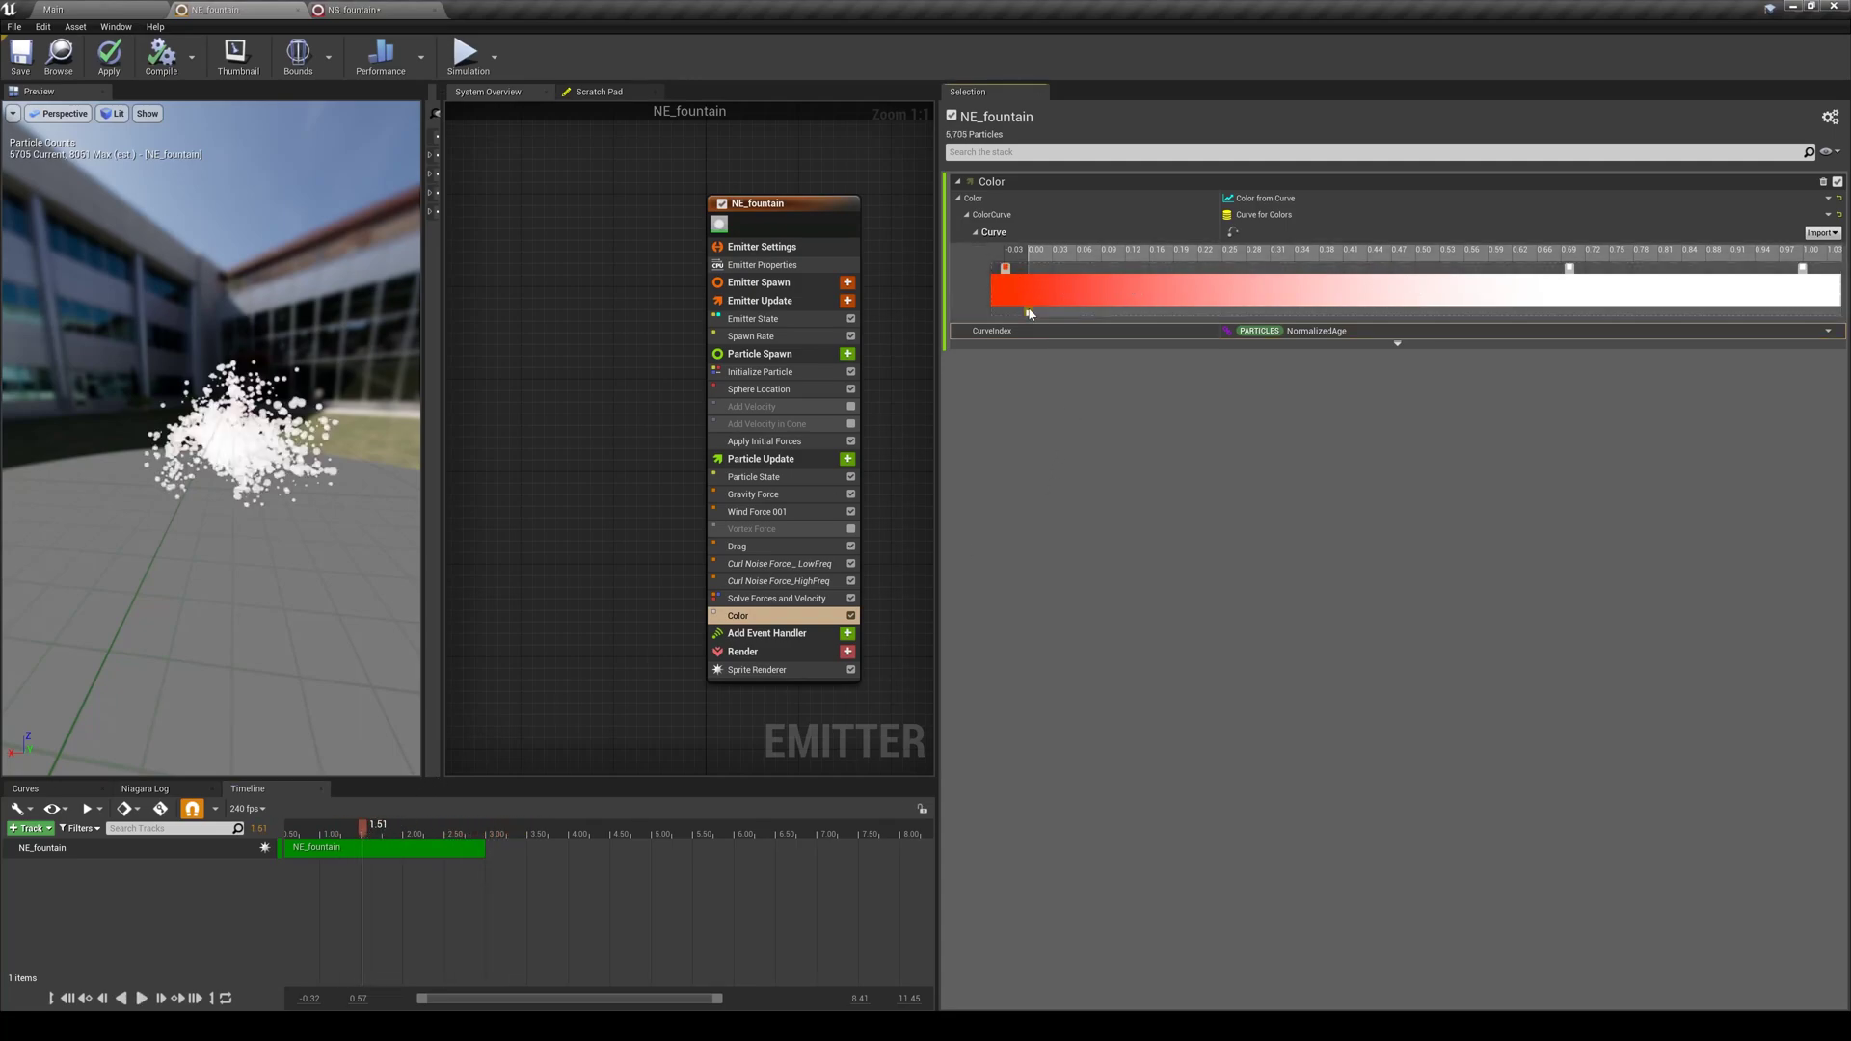
pyautogui.moveTo(1029, 312); pyautogui.dragTo(1005, 313)
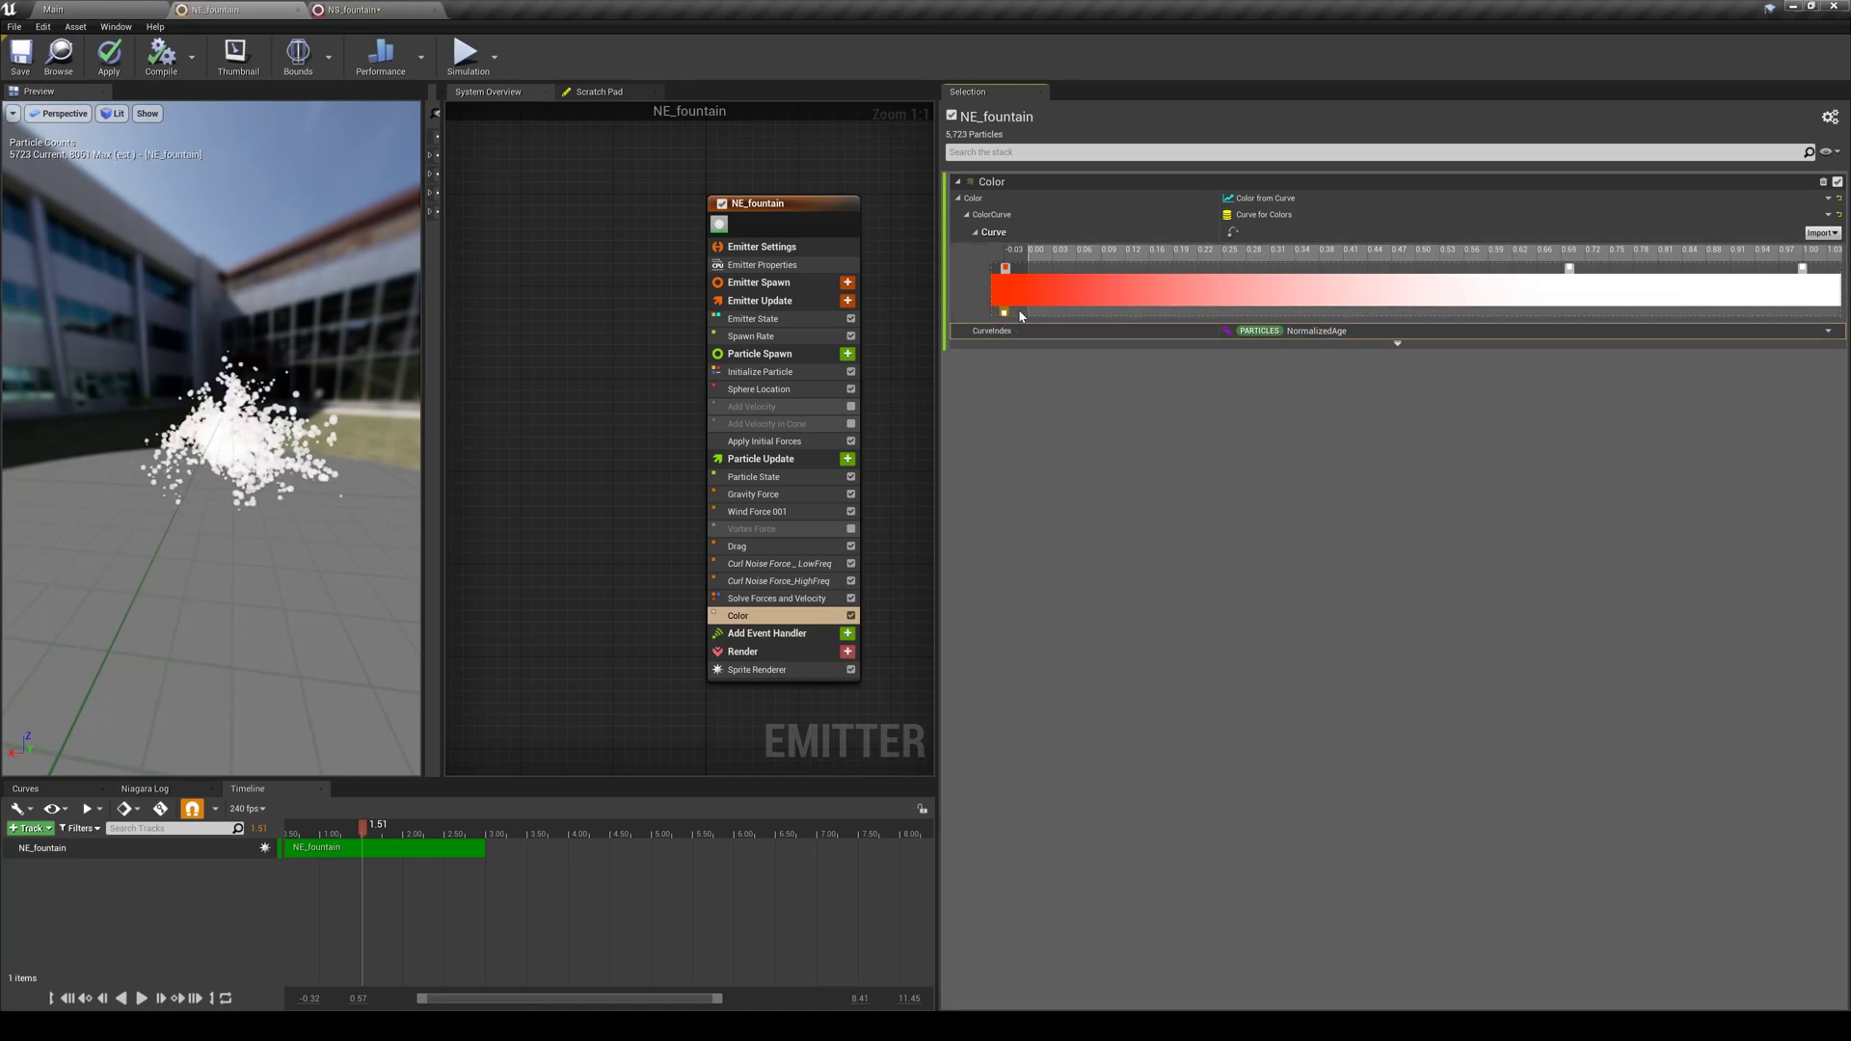
# Delete the middle white color stop and move the red stop to about 0.3 on the gradient
pyautogui.click(1570, 269)
pyautogui.press('Delete')
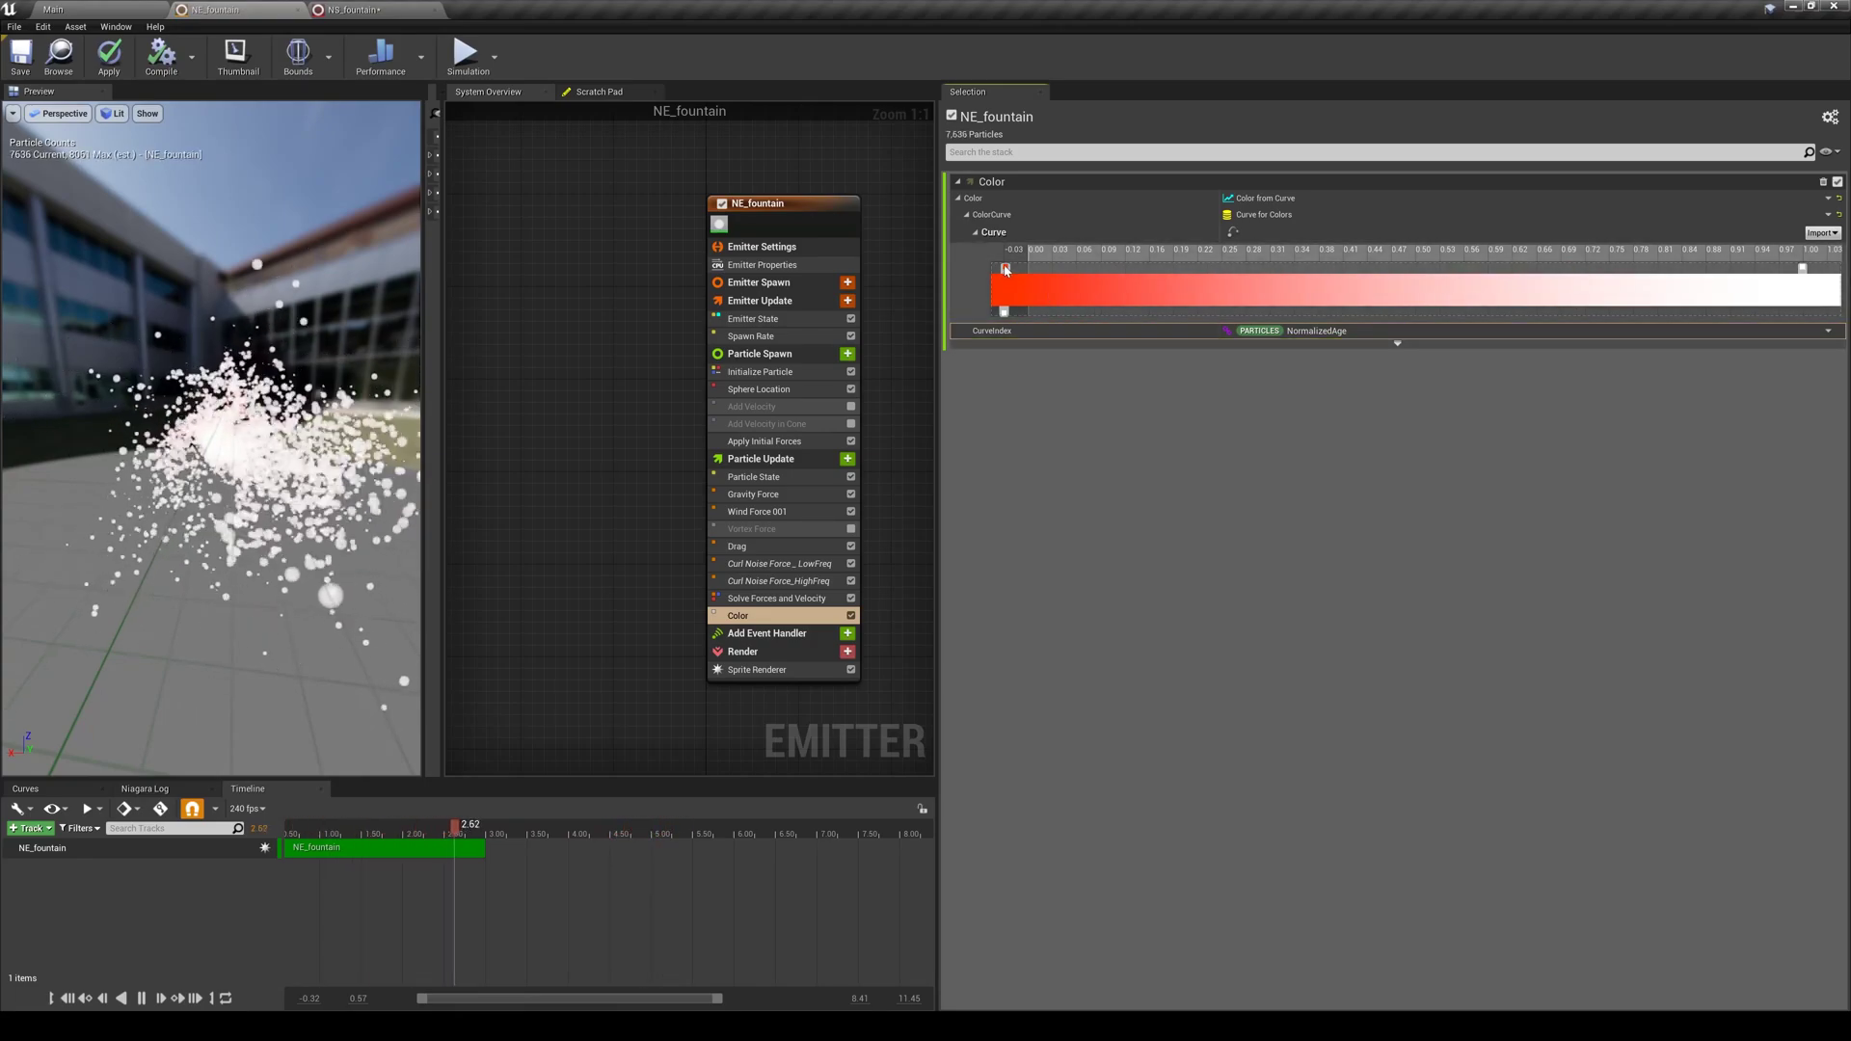
pyautogui.moveTo(1006, 269); pyautogui.dragTo(1261, 269)
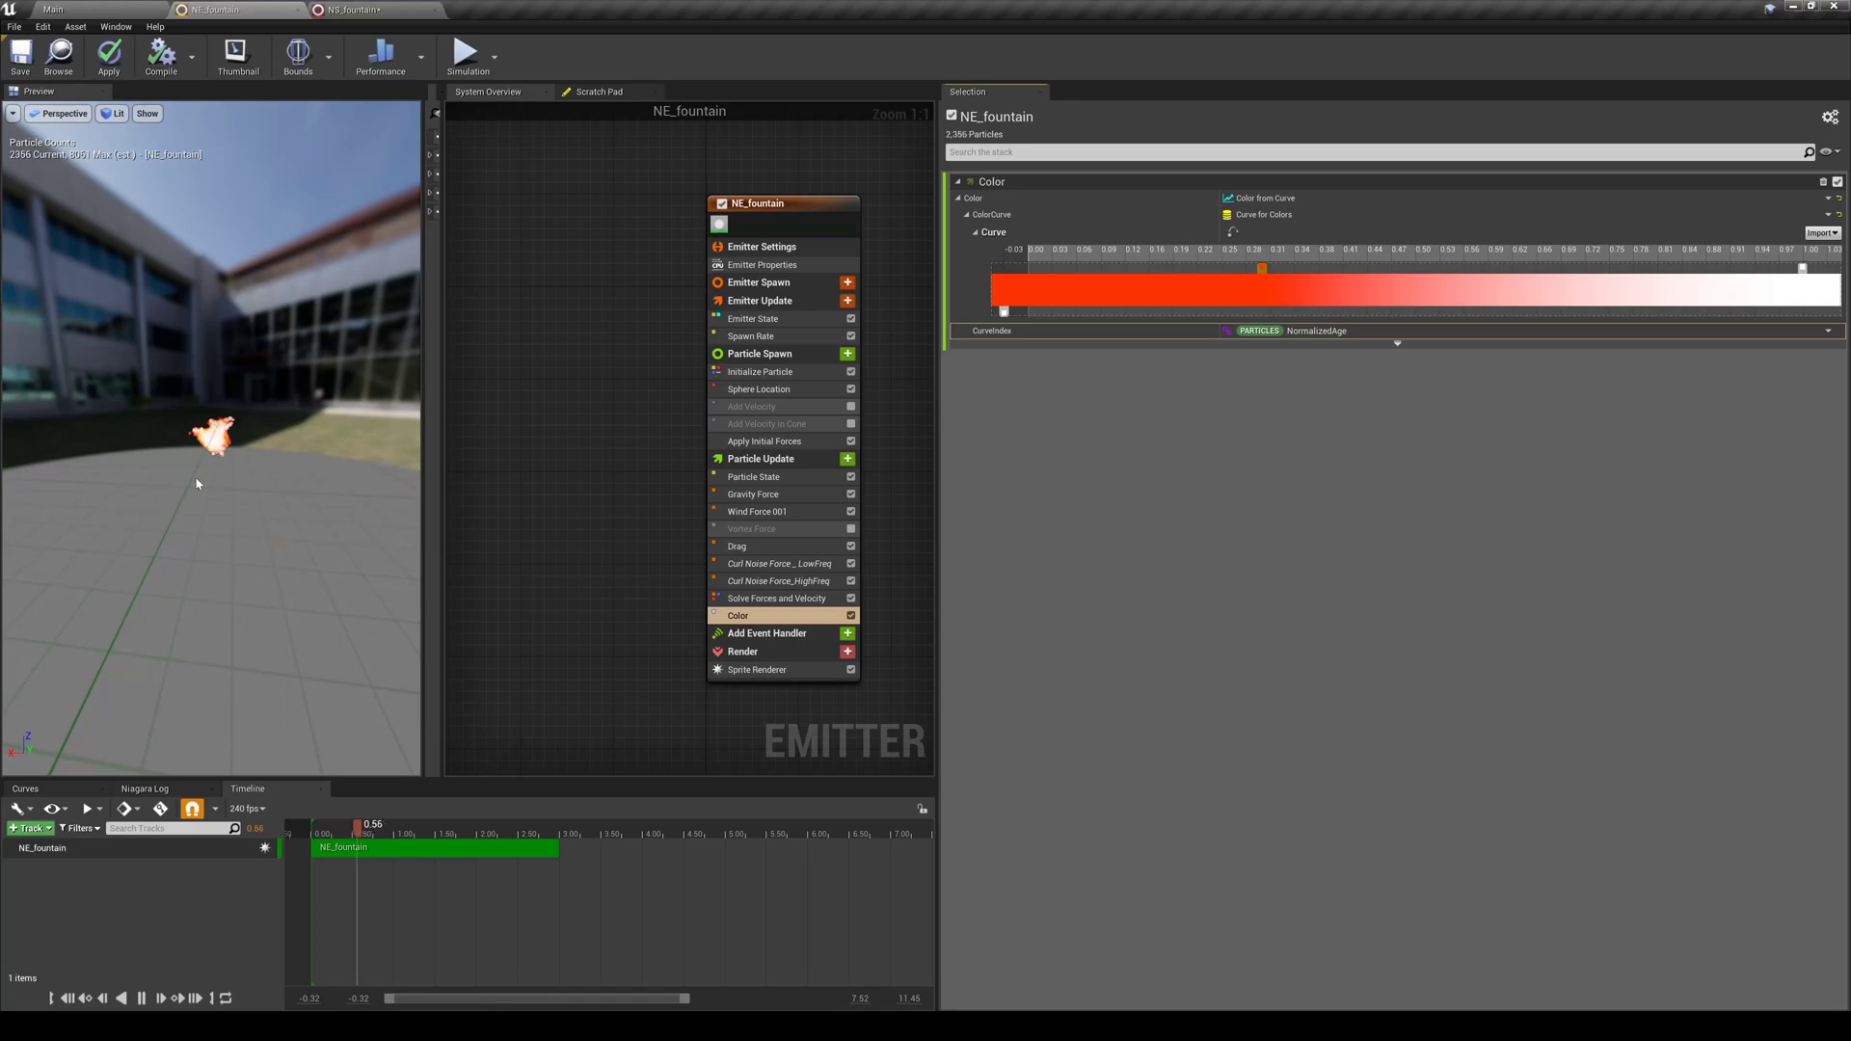
# Set the Sphere Location module's sphere radius to 50
pyautogui.click(758, 391)
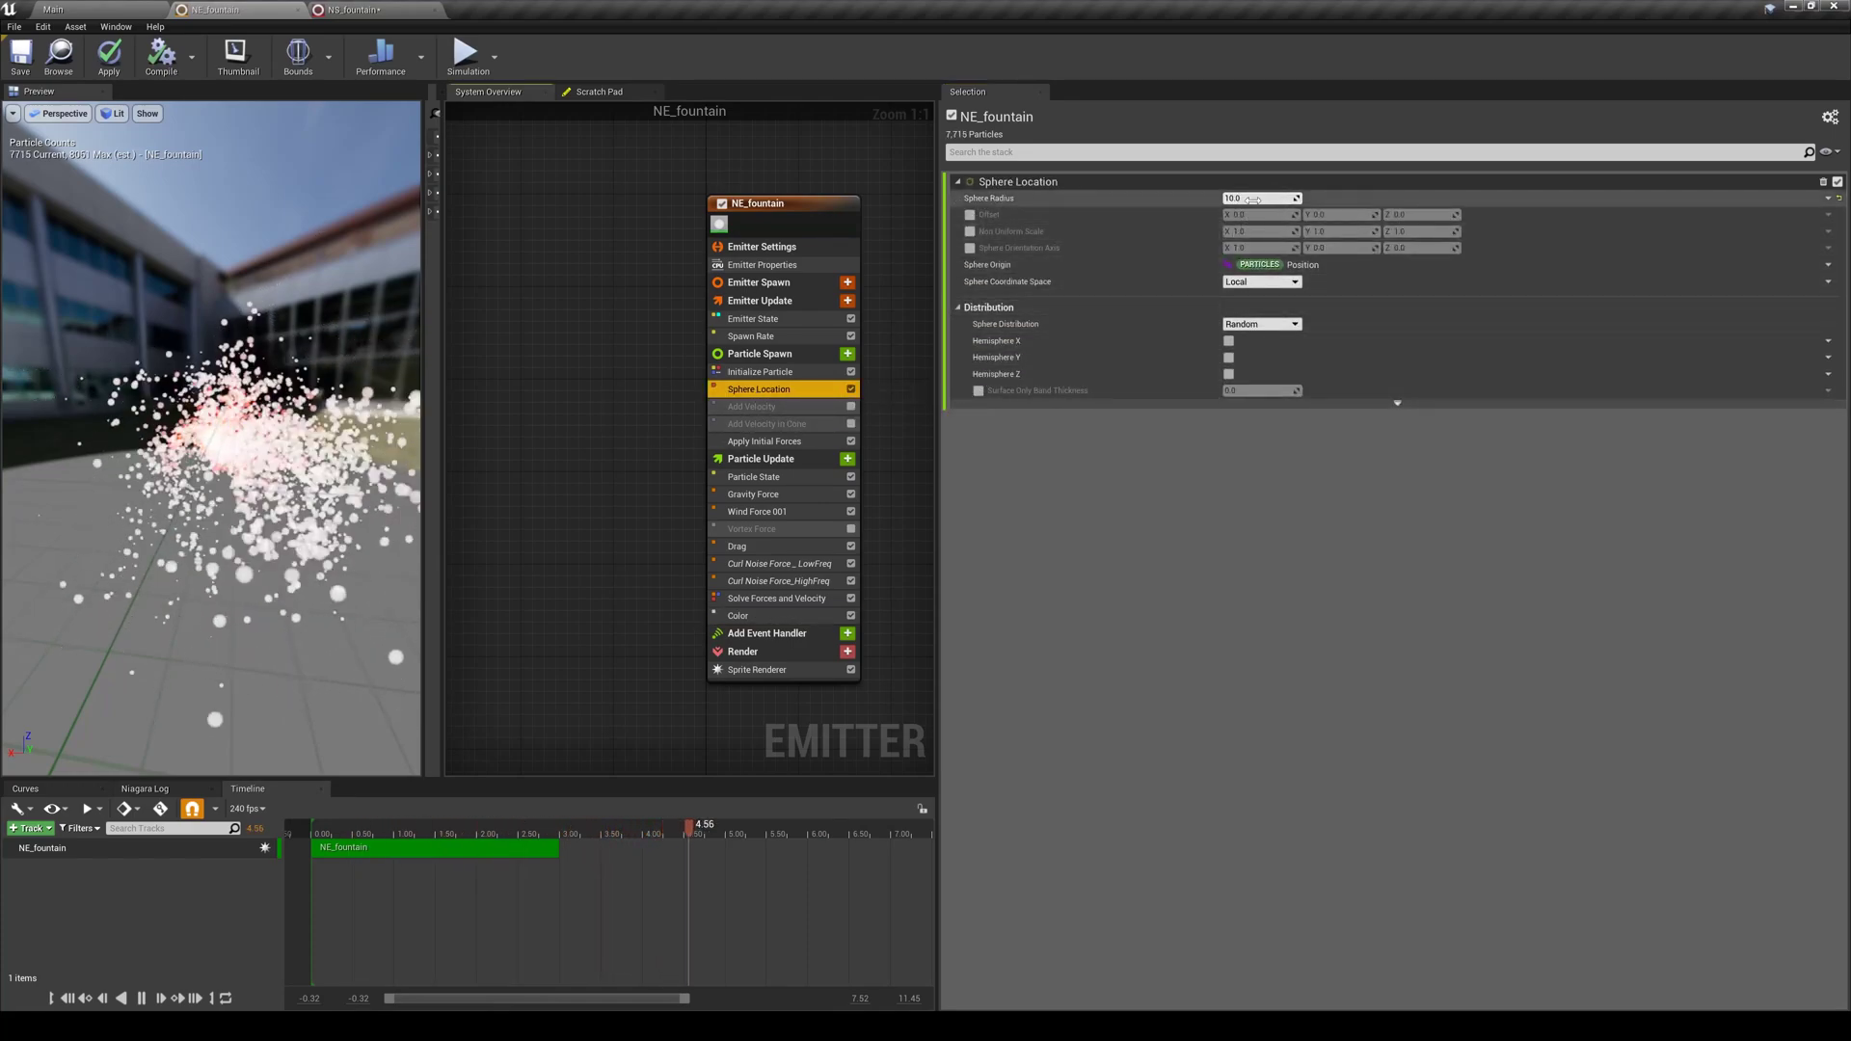
pyautogui.write('5')
pyautogui.press('Return')
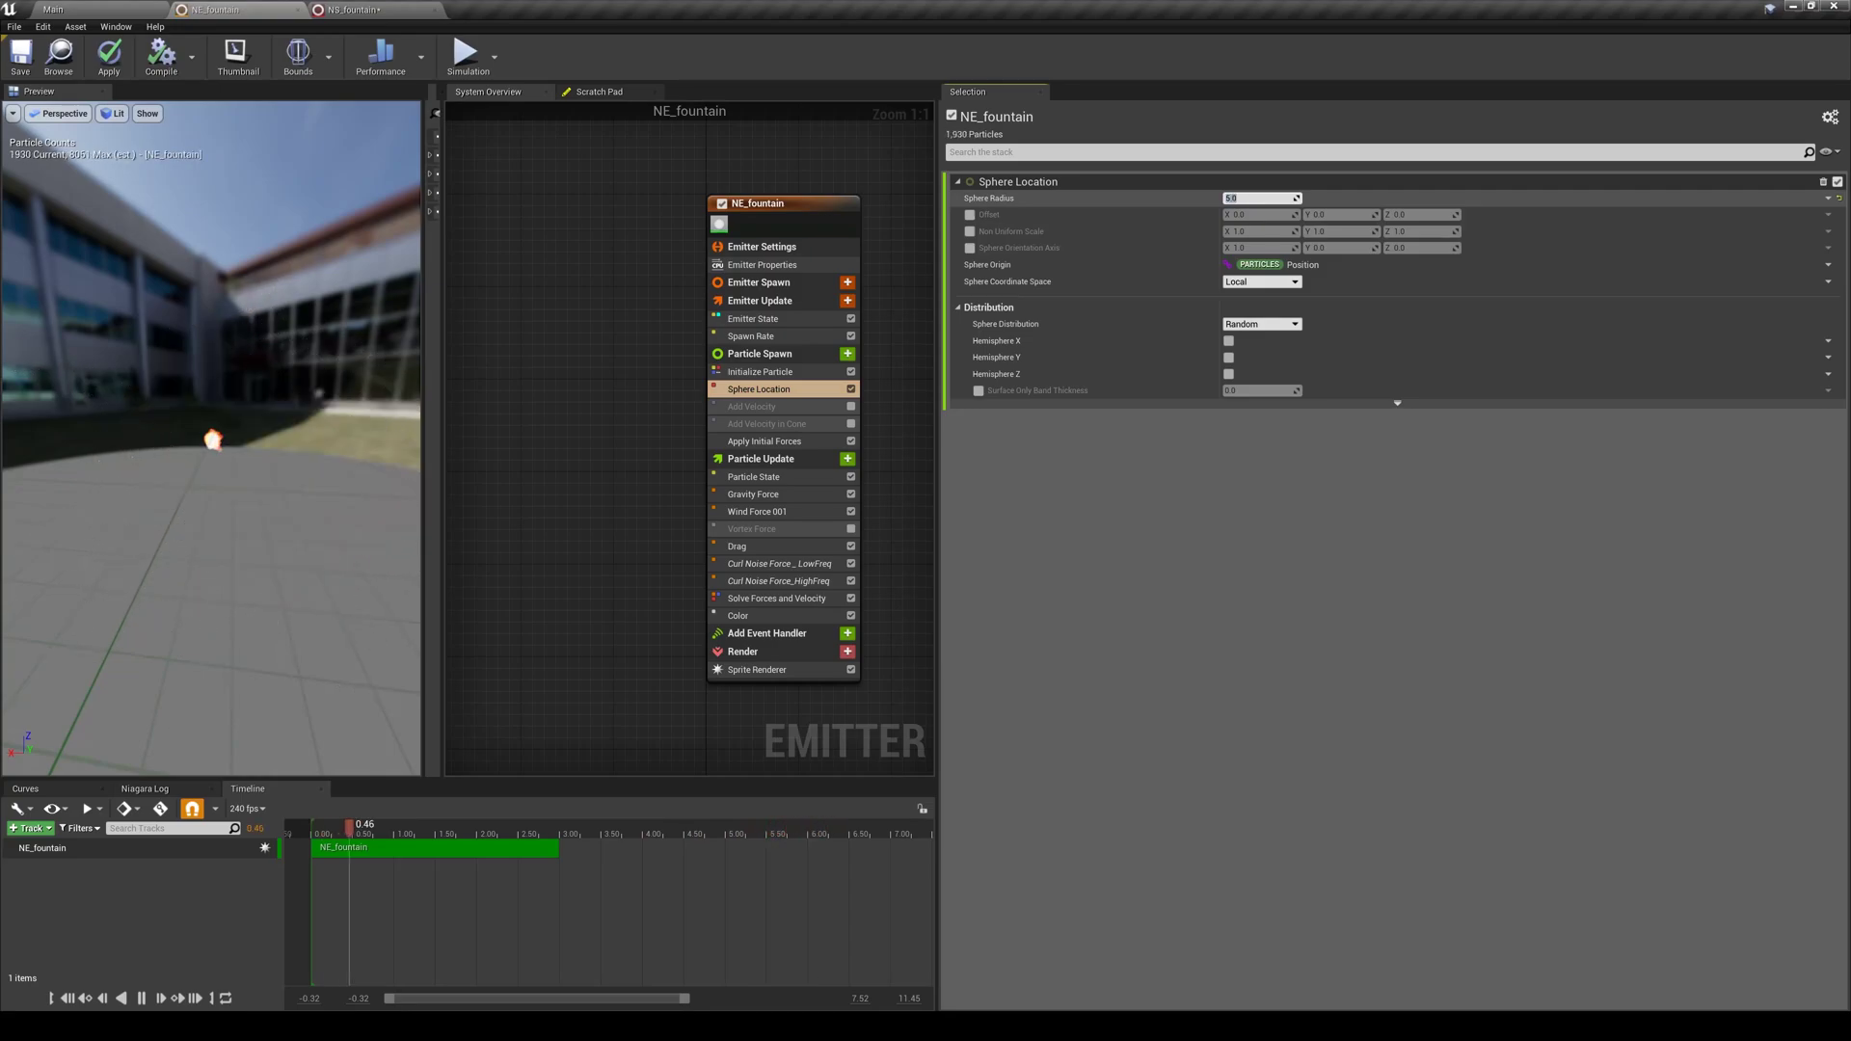
pyautogui.write('0')
pyautogui.press('Return')
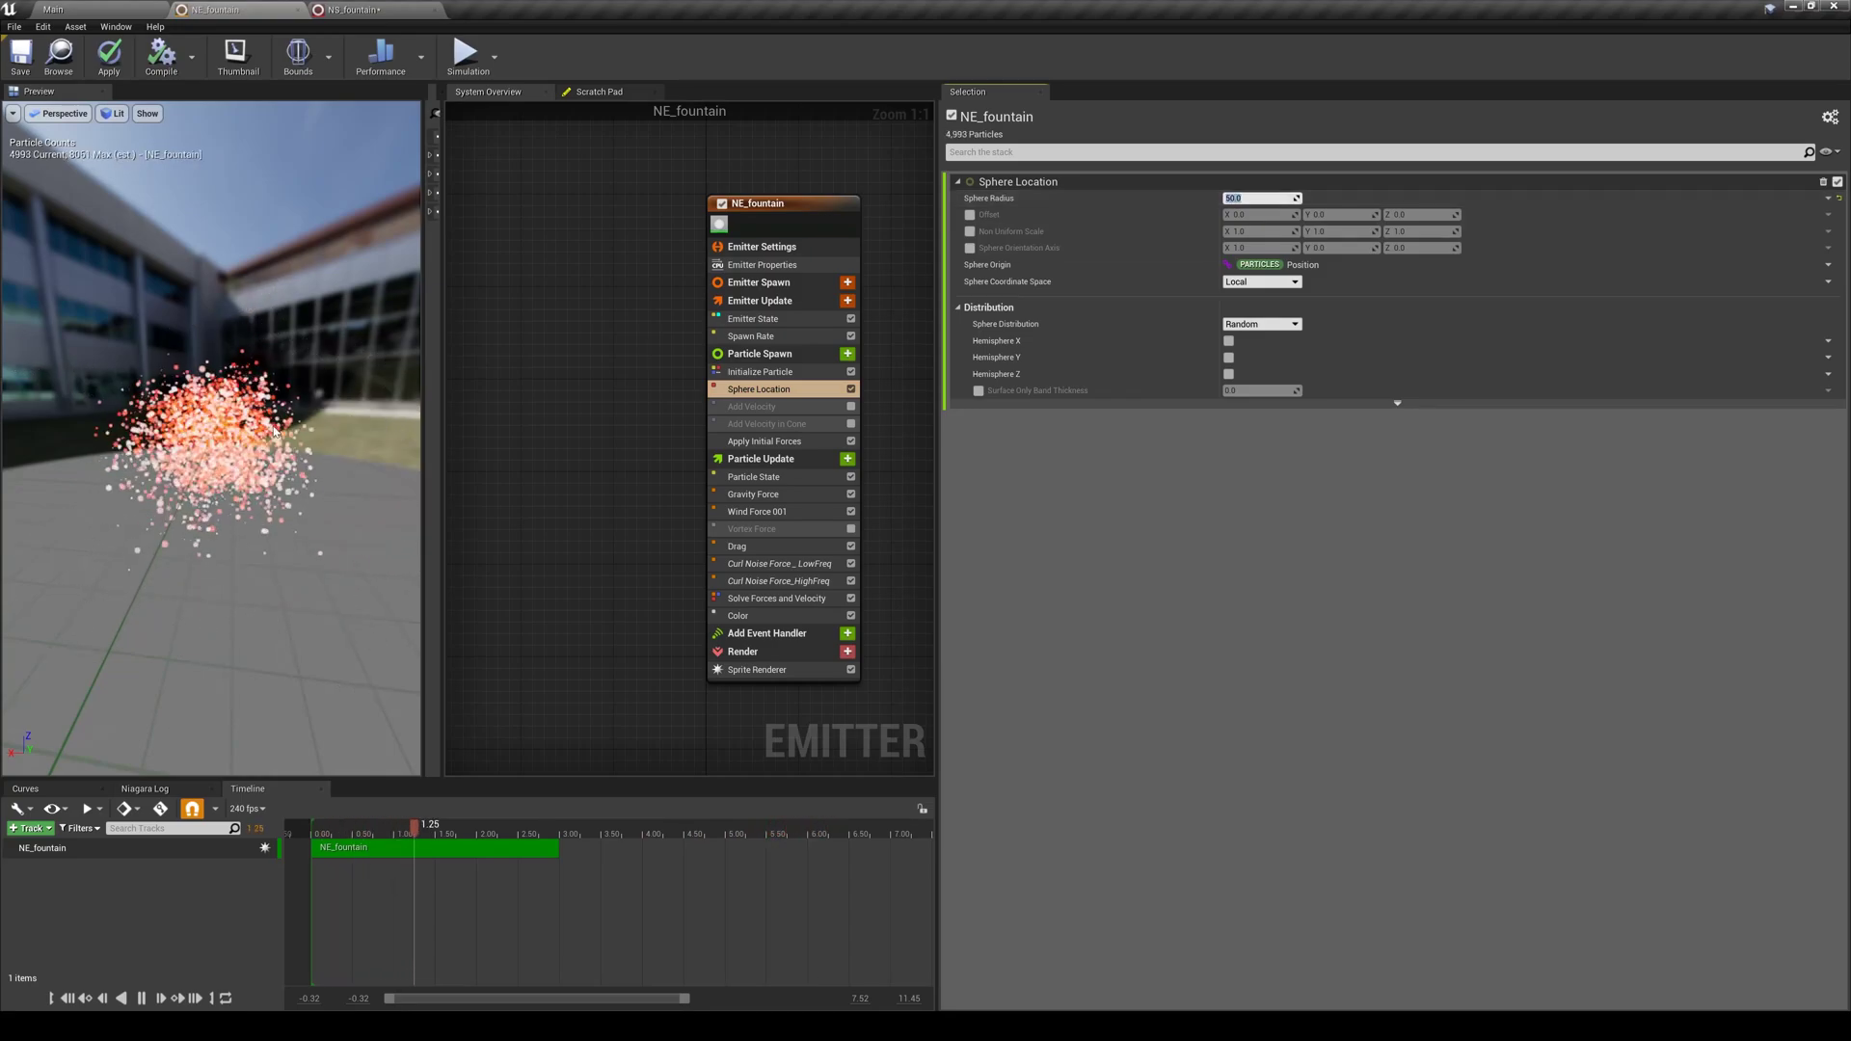
# Set the emitter's spawn rate to 500
pyautogui.click(761, 372)
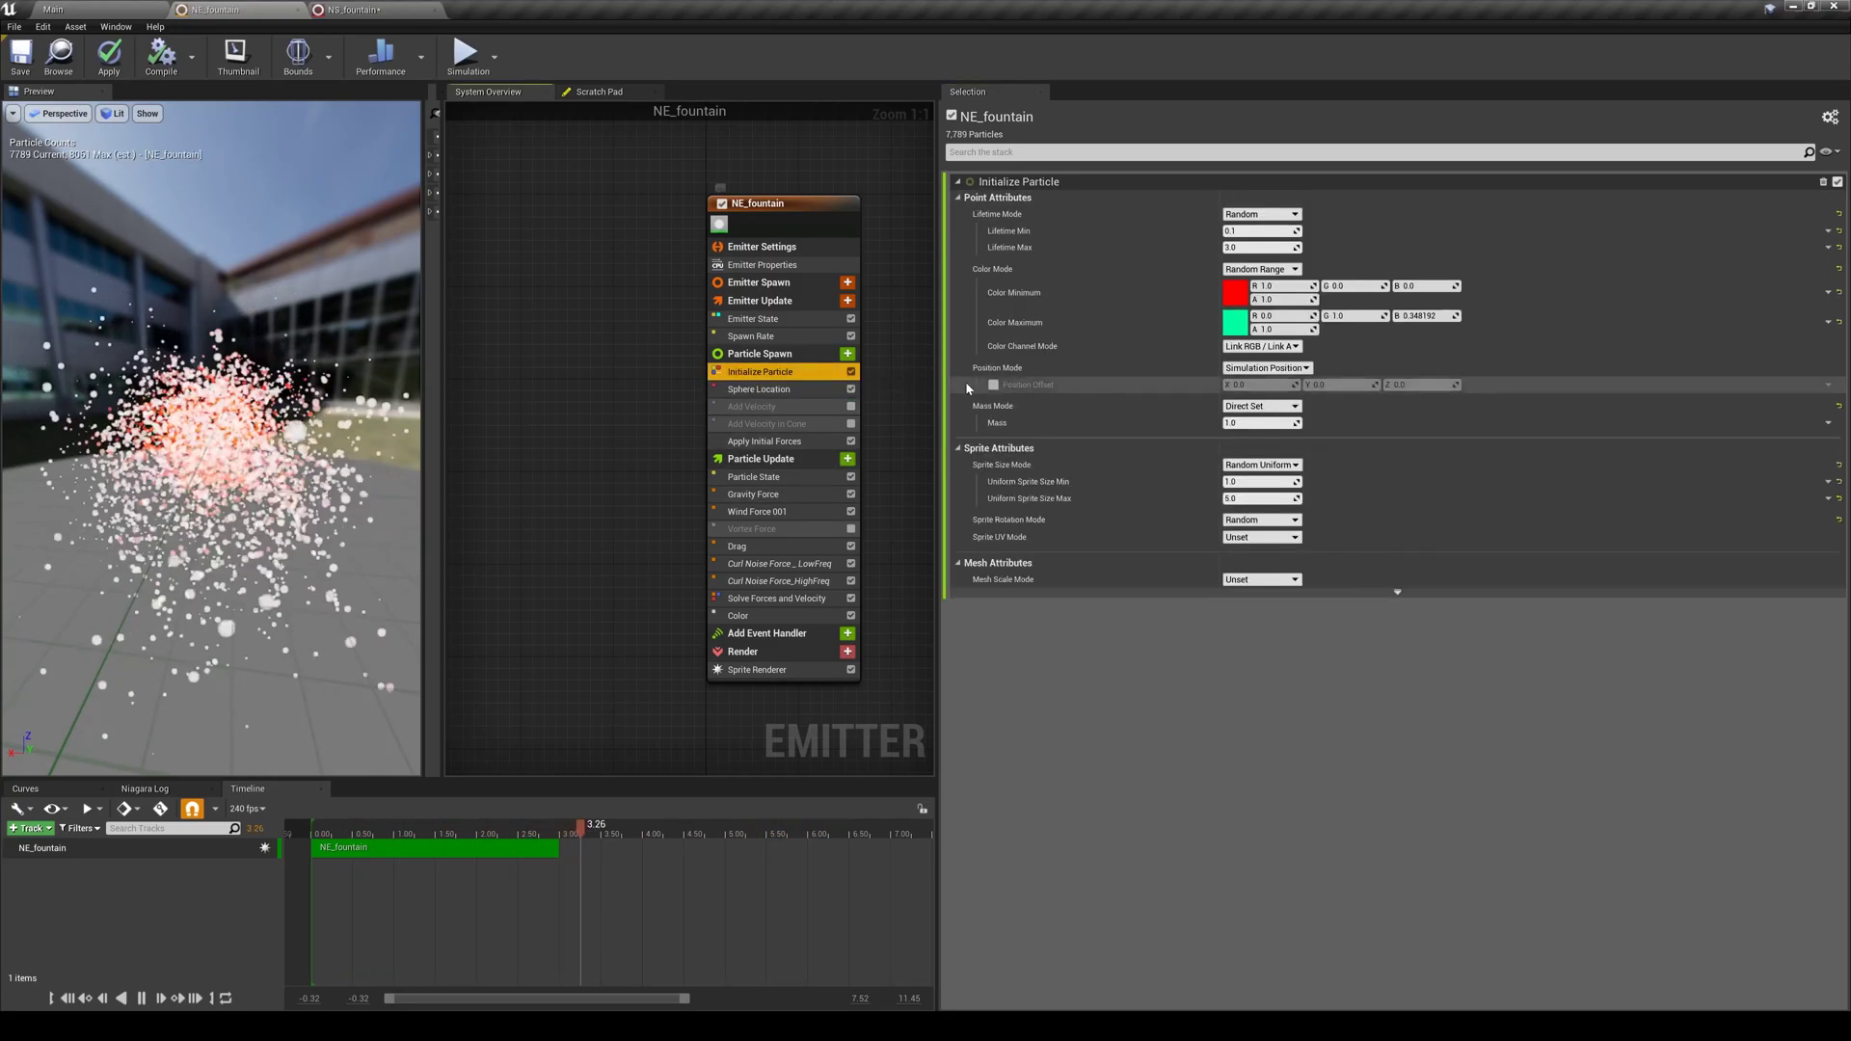
pyautogui.click(762, 336)
pyautogui.click(1258, 197)
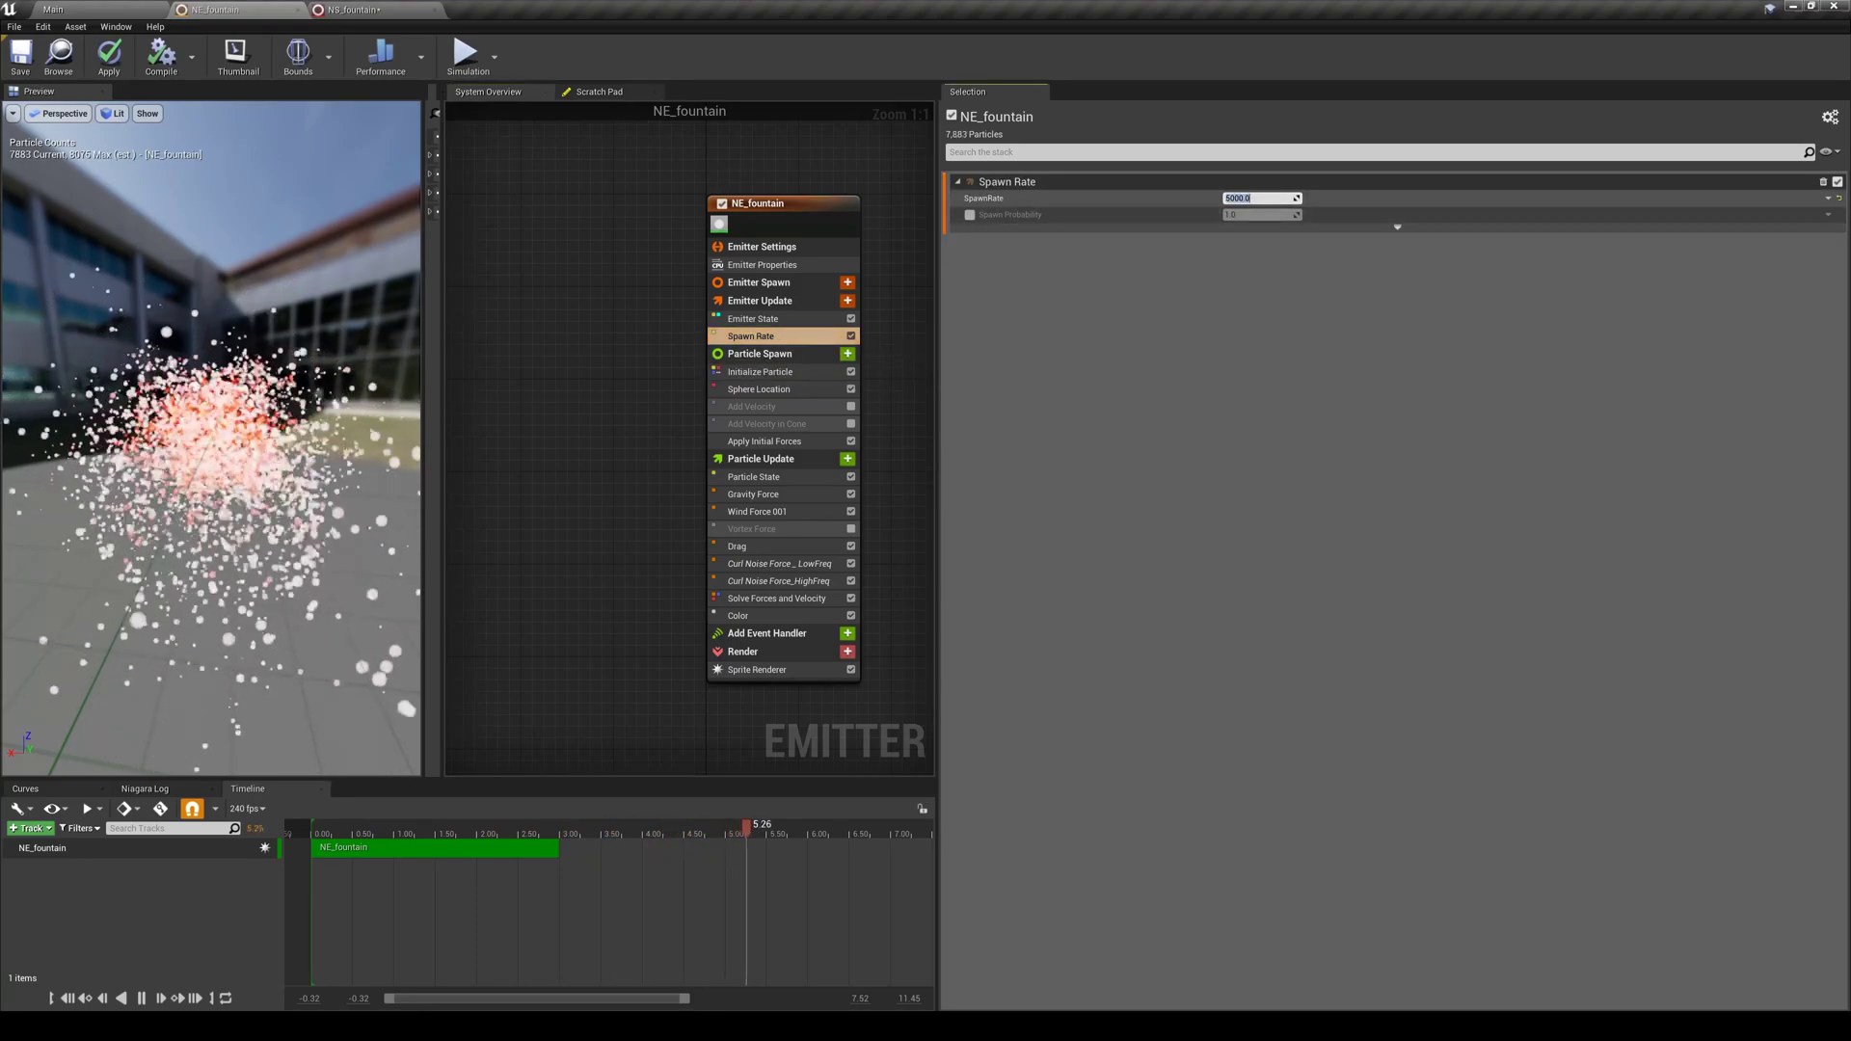
pyautogui.write('500')
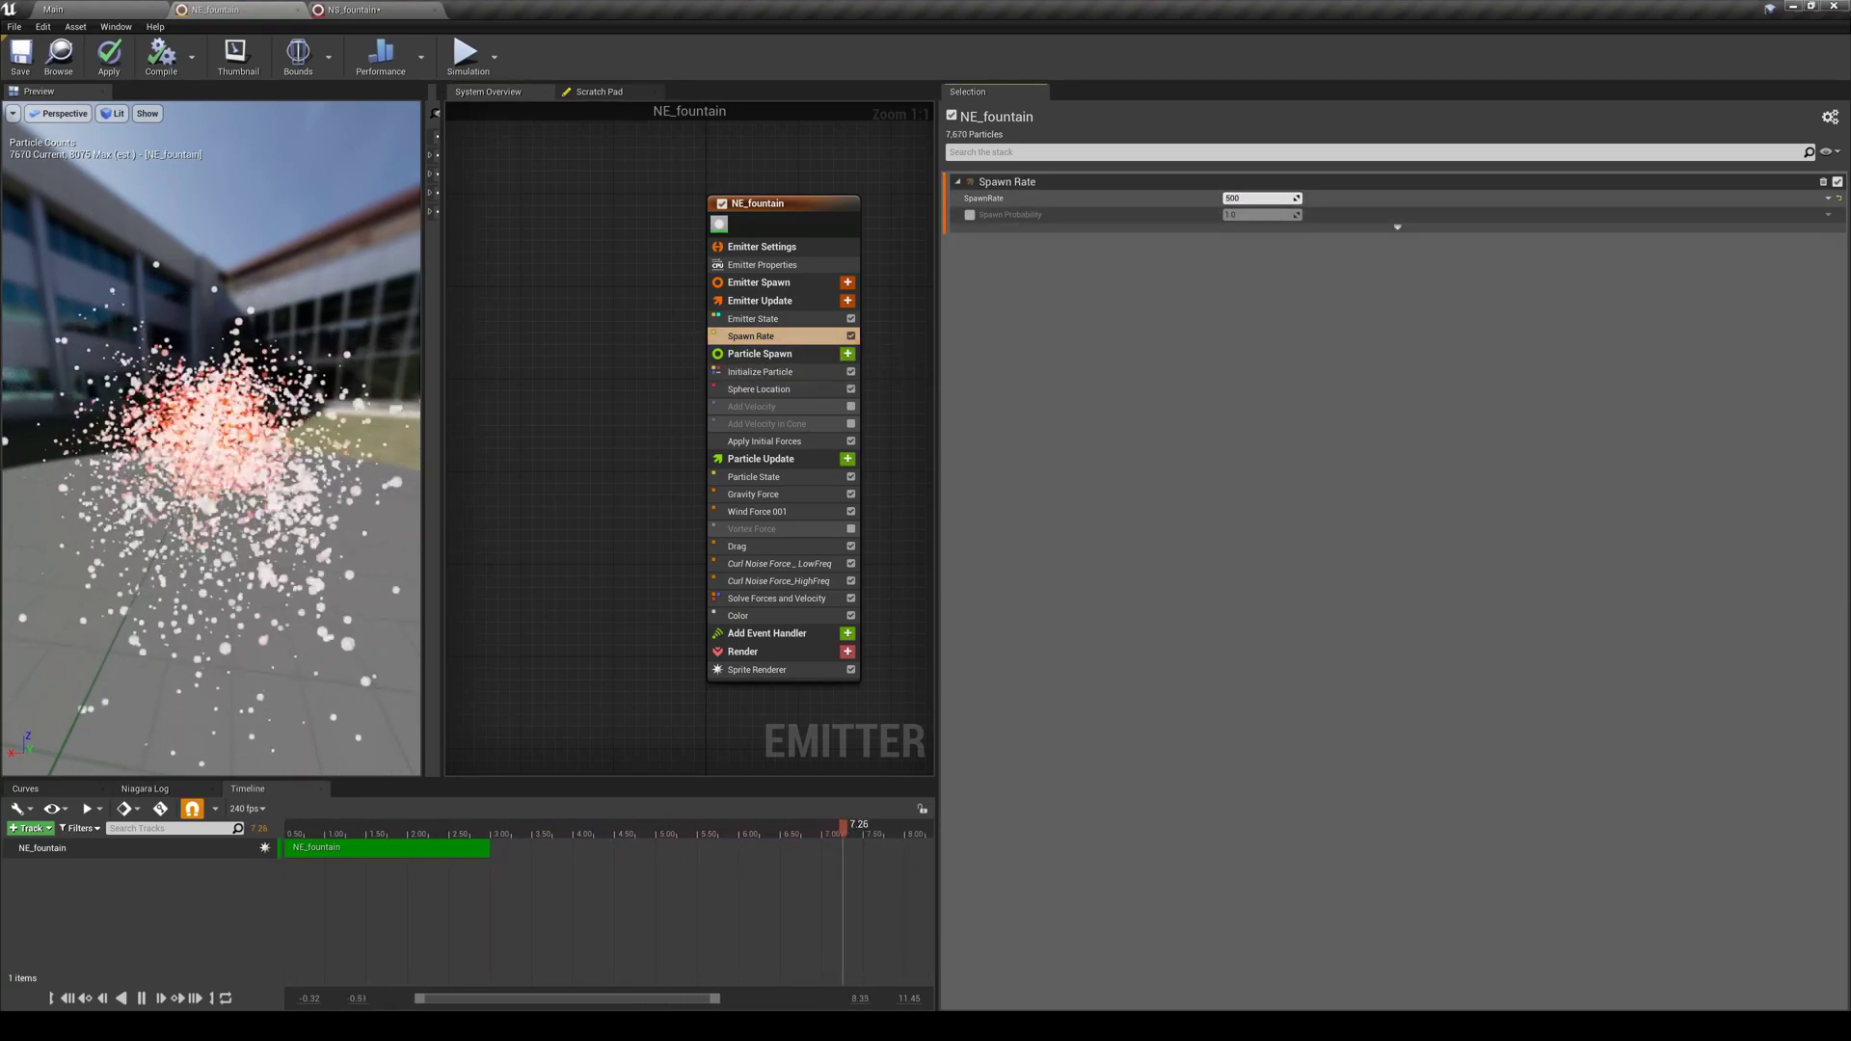
pyautogui.press('Return')
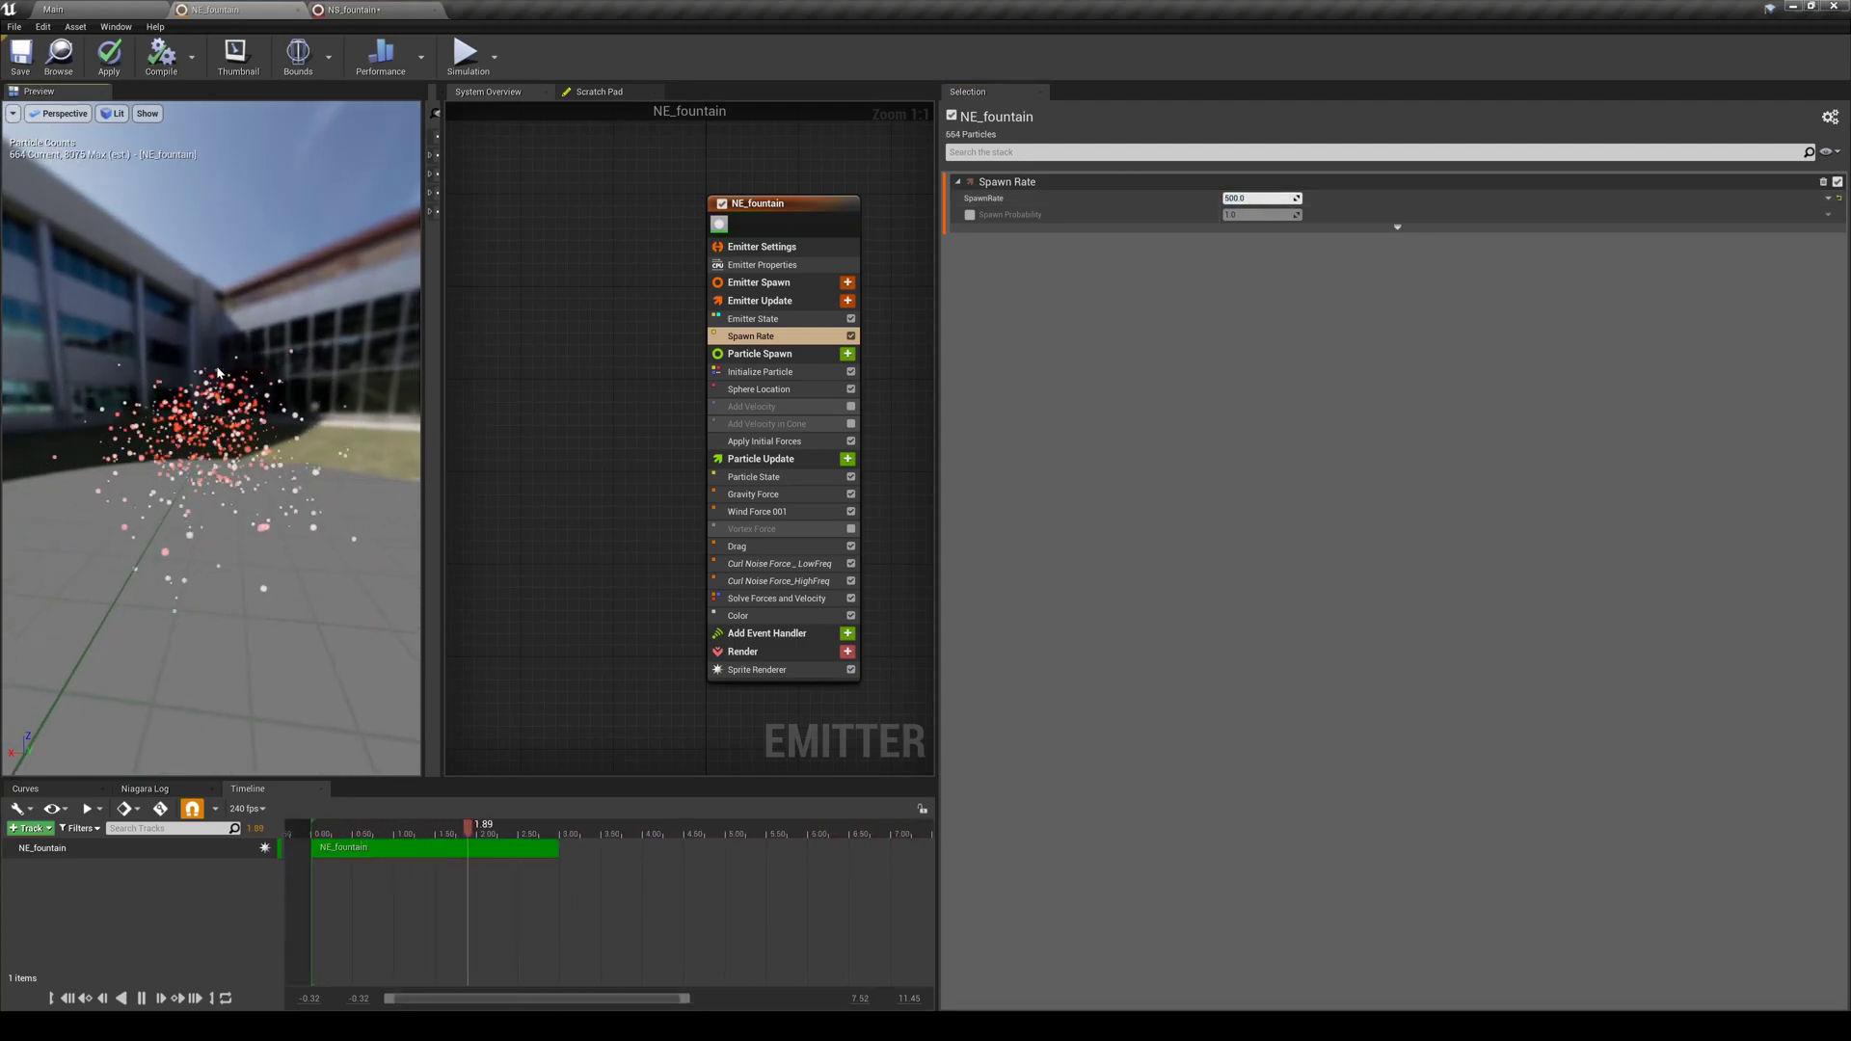
# Place a color stop at about 0.6 on the Color module's gradient and make it yellow
pyautogui.click(752, 615)
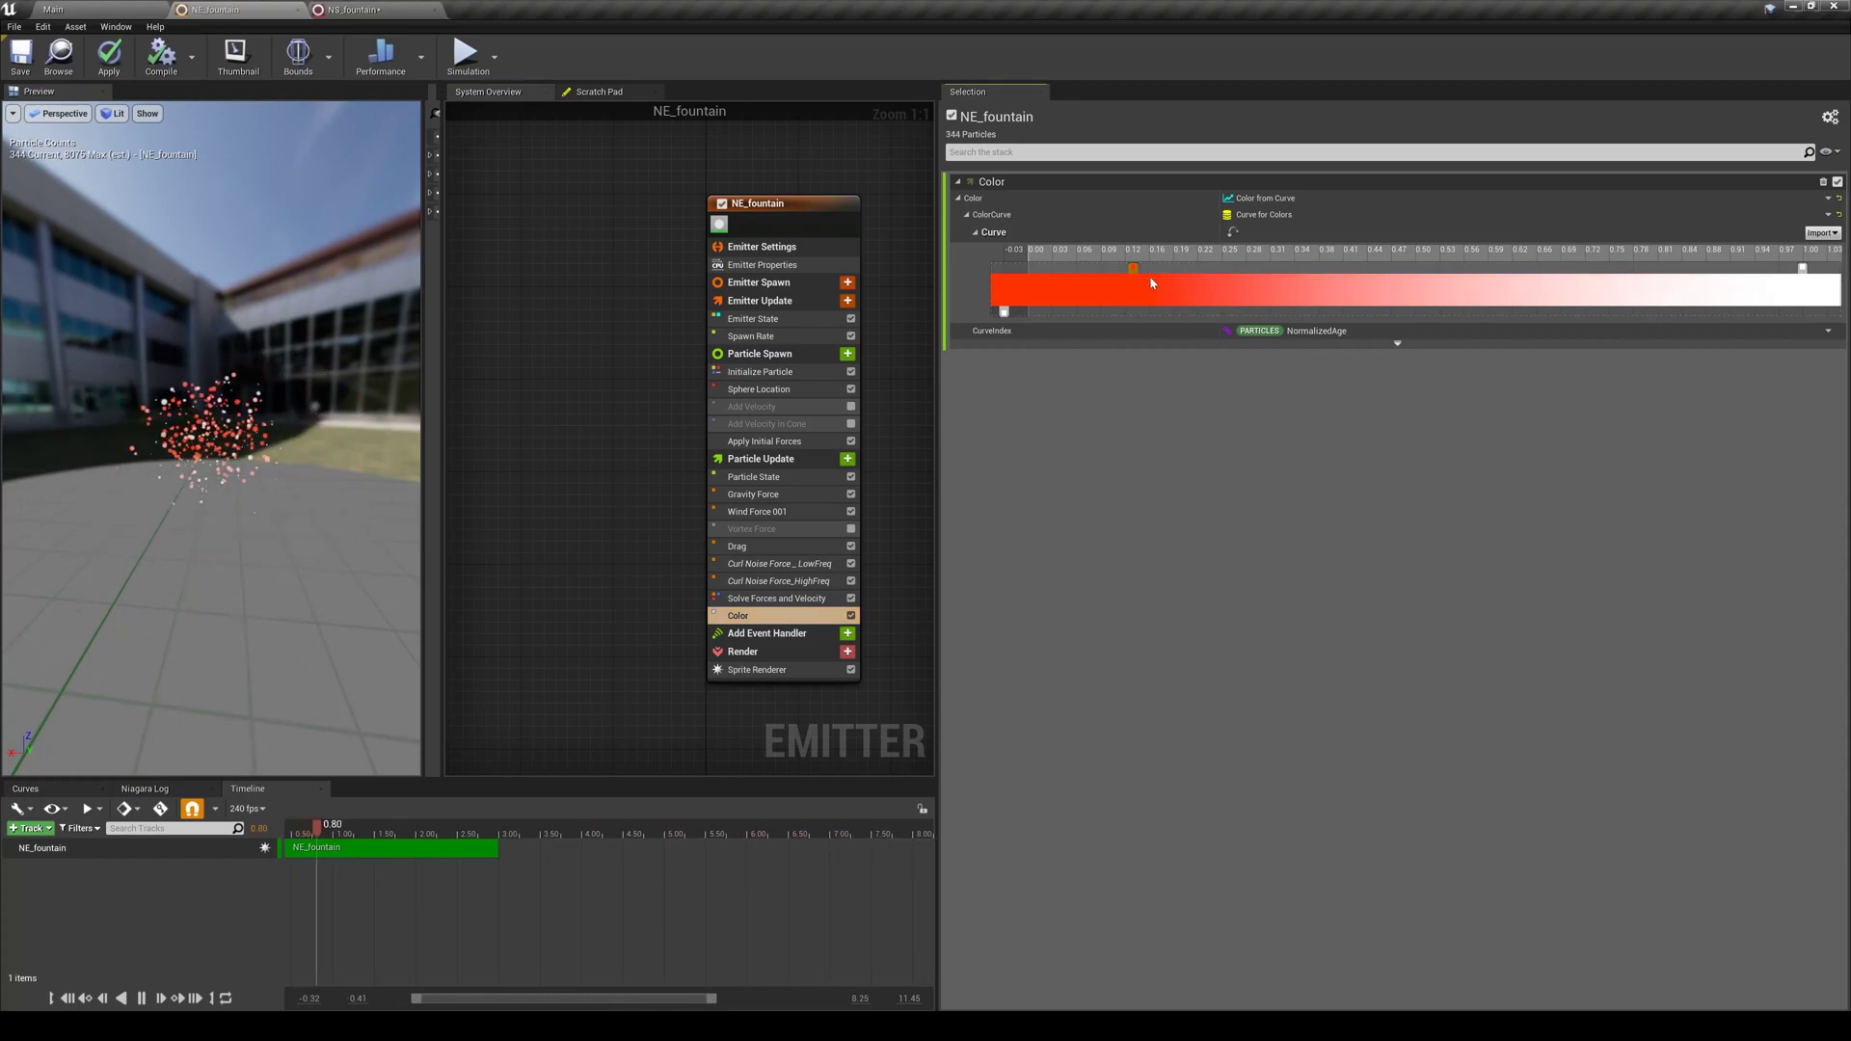
pyautogui.moveTo(1139, 270); pyautogui.dragTo(1491, 272)
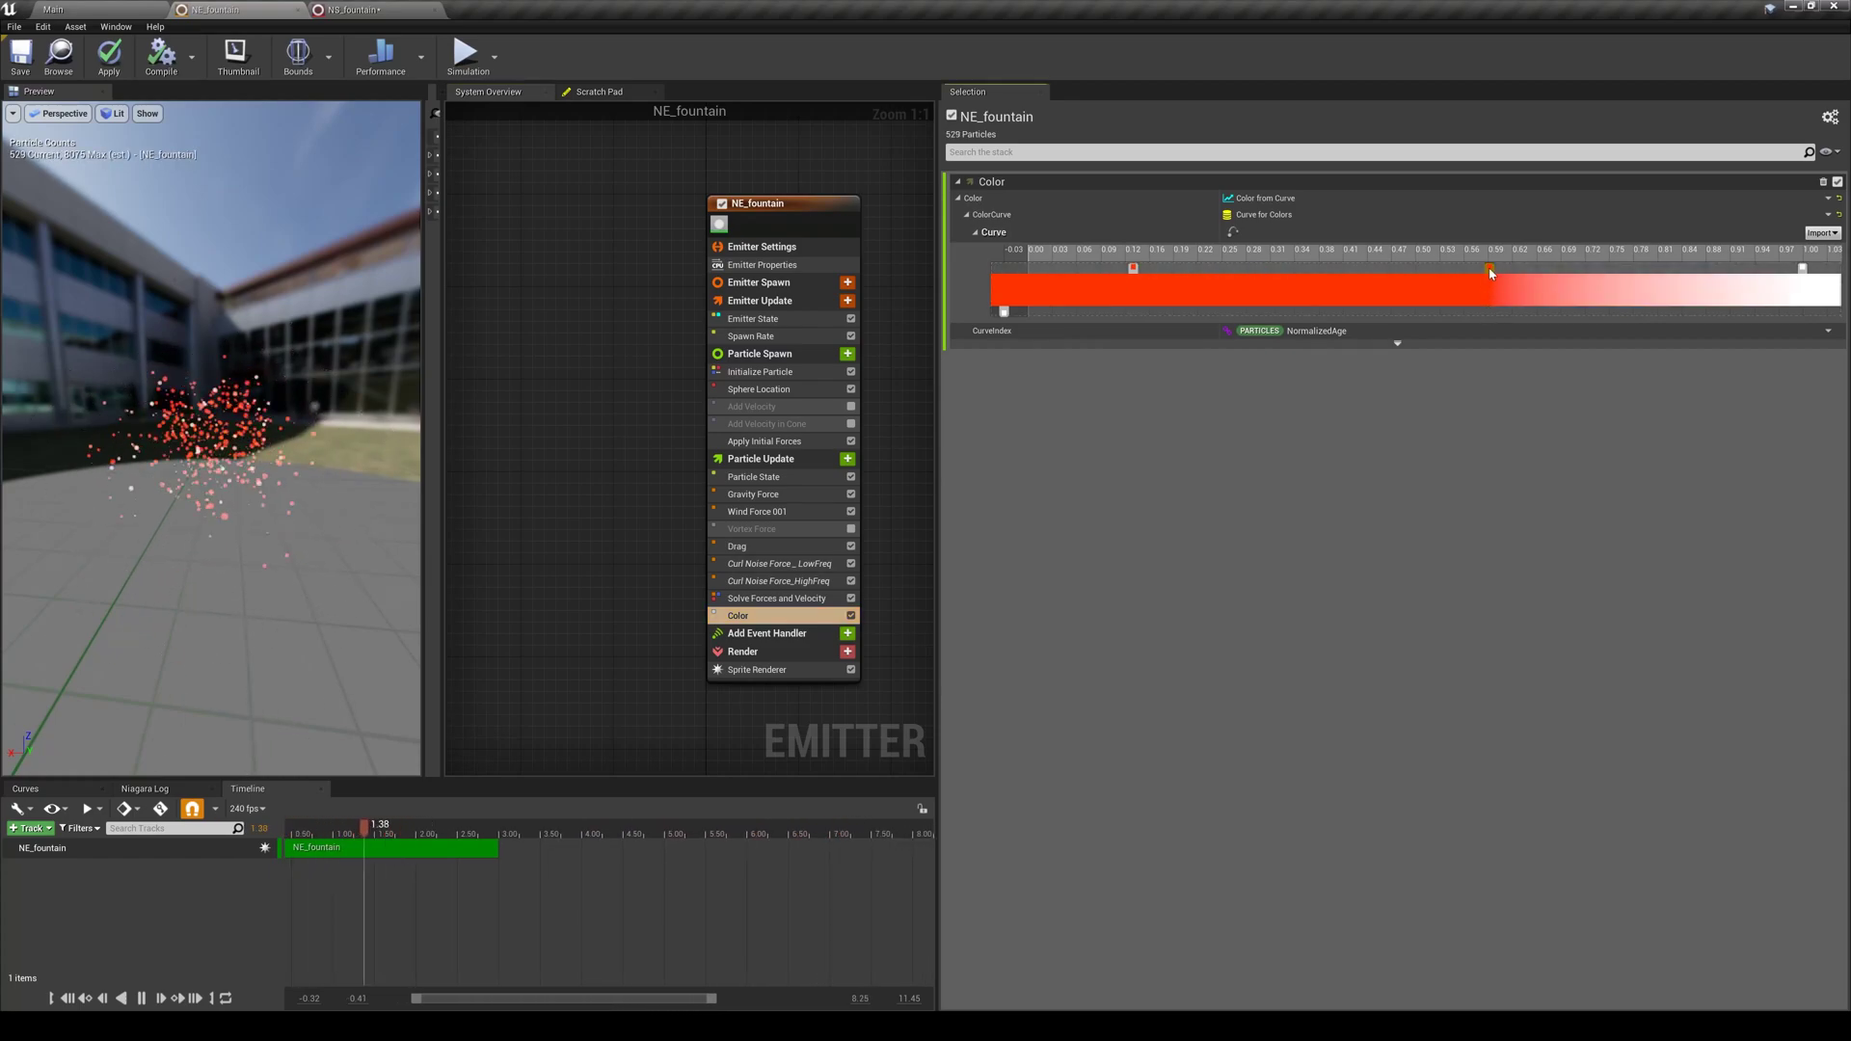
pyautogui.doubleClick(1491, 273)
pyautogui.click(1619, 449)
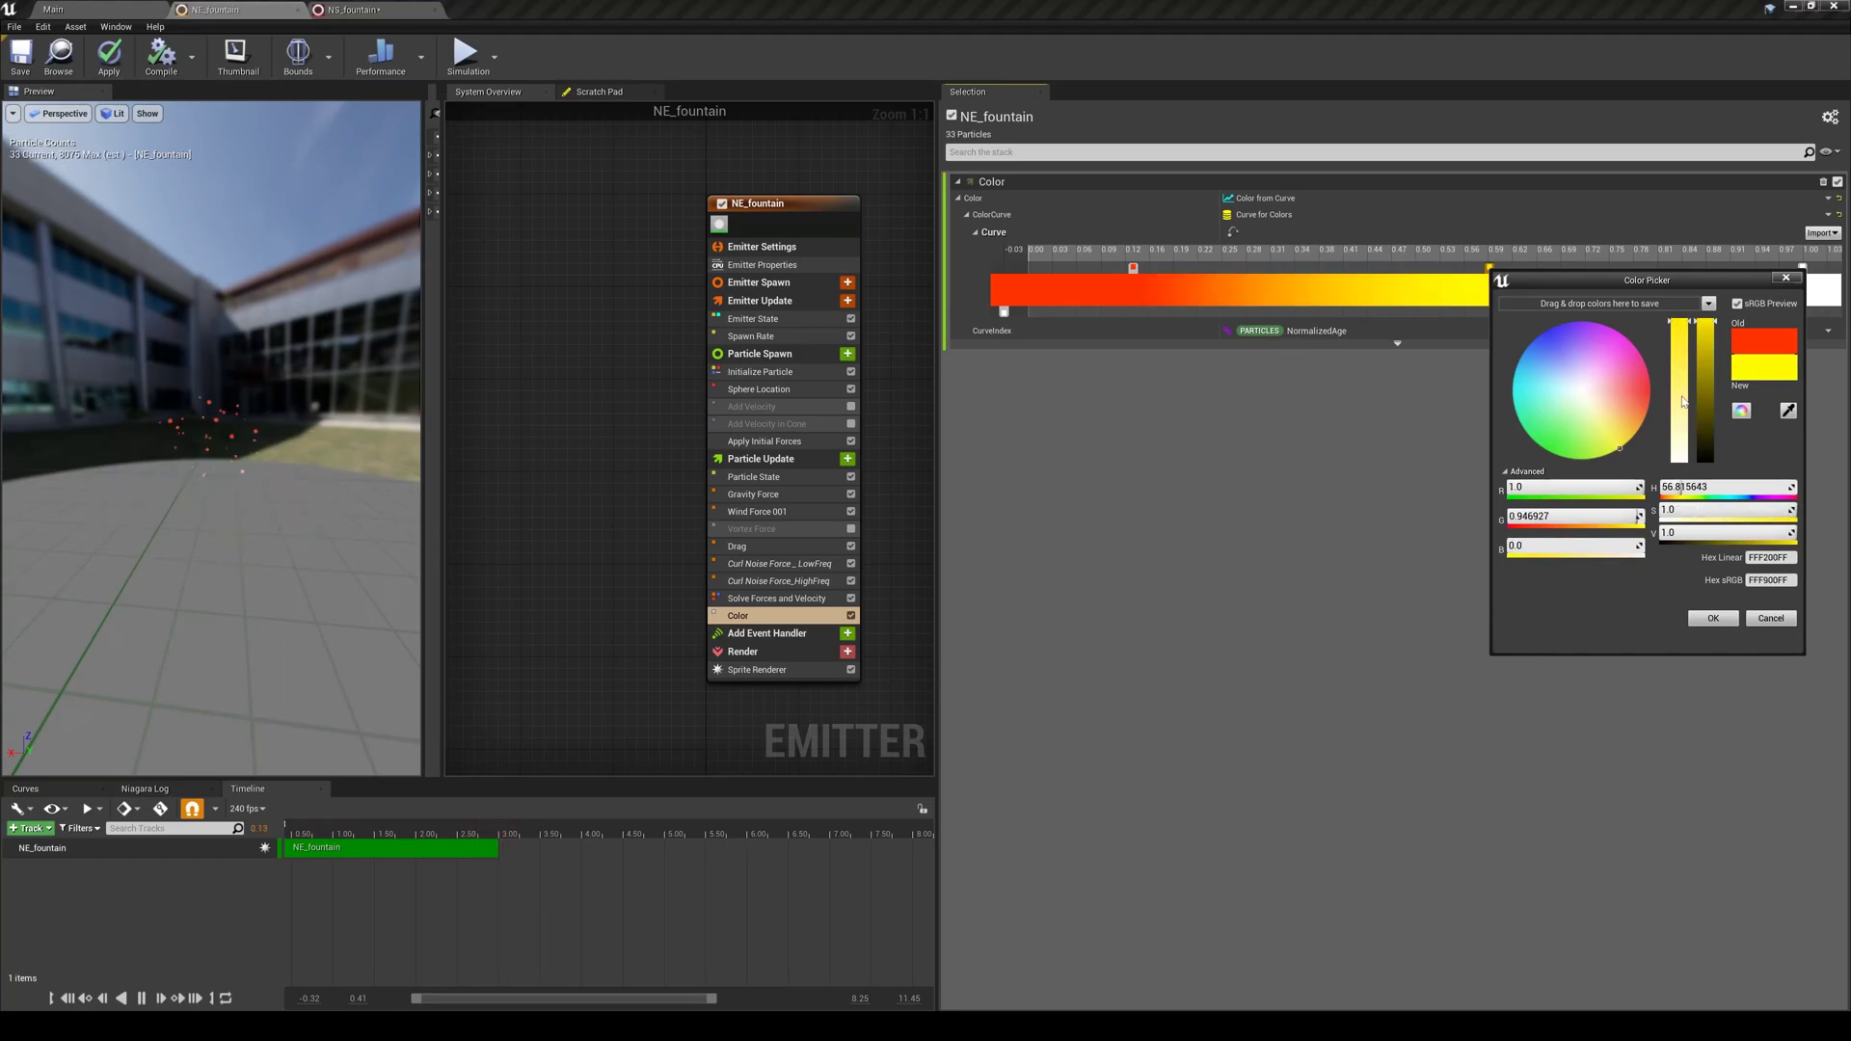
pyautogui.click(1712, 618)
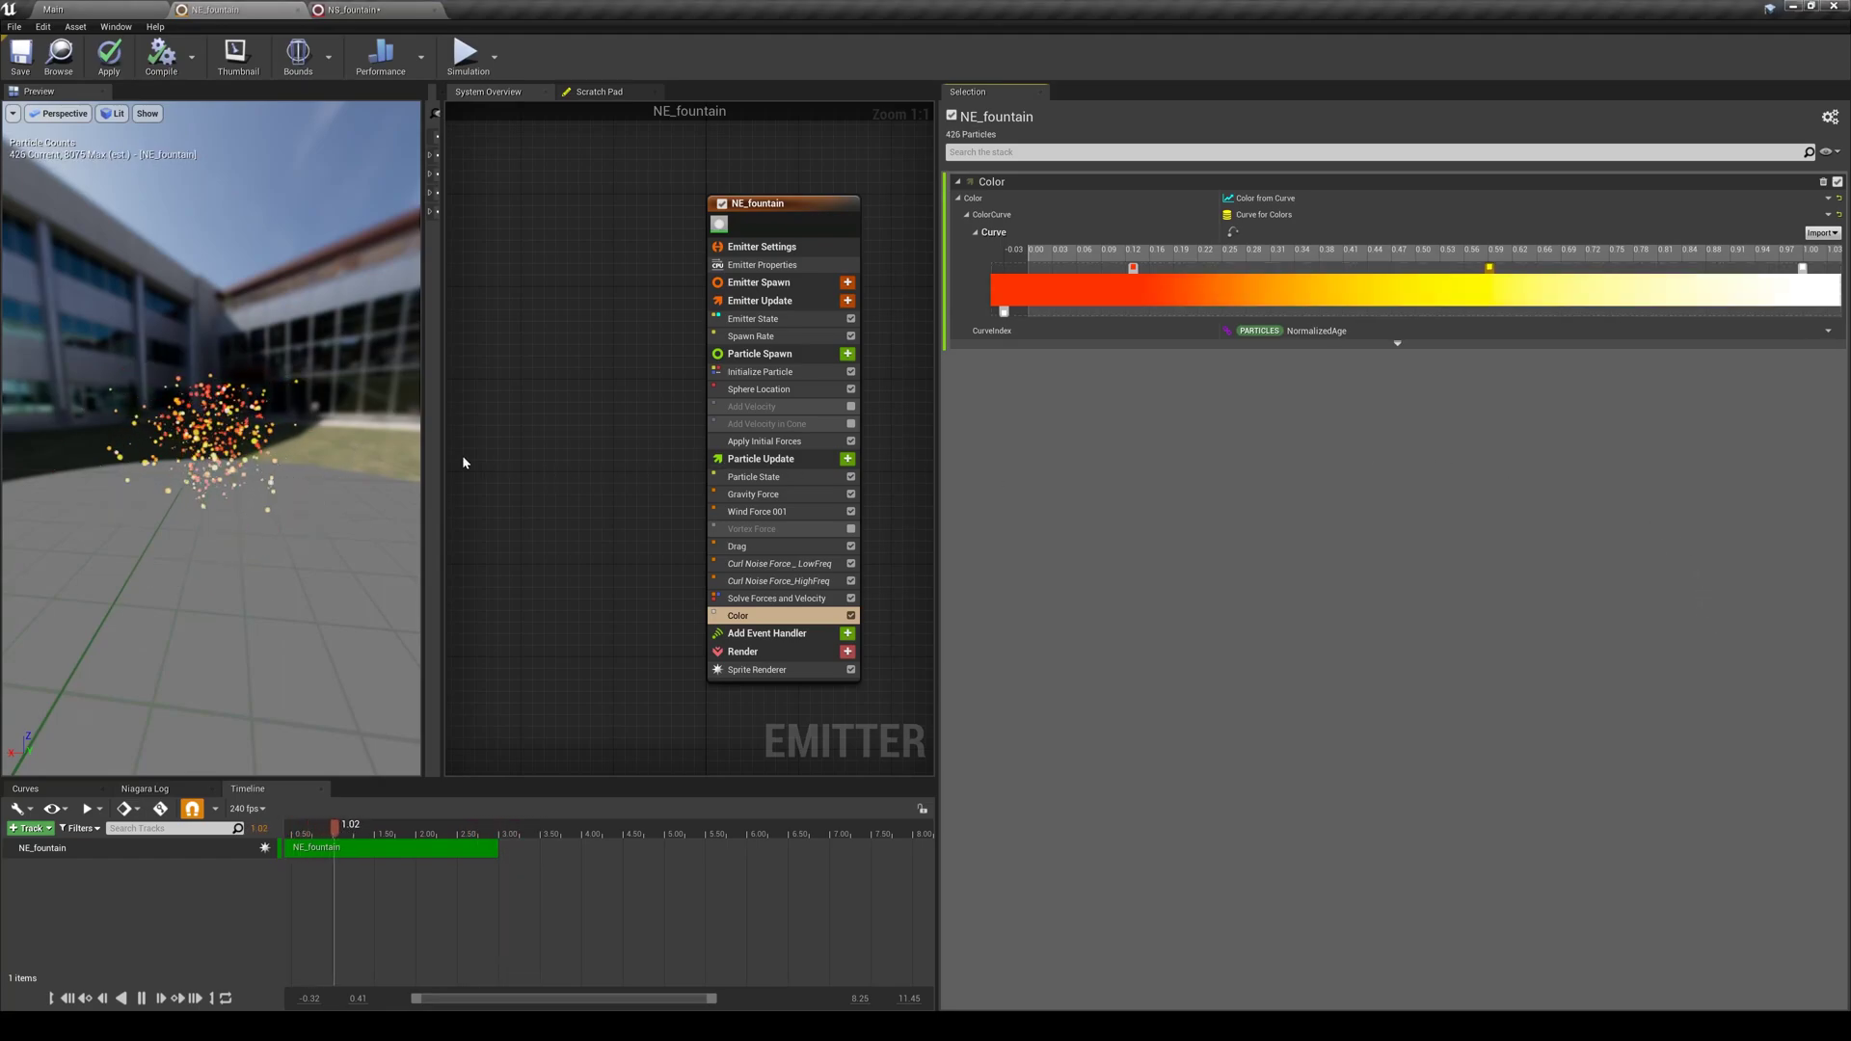
# Add an opacity stop with opacity 0 to the Color module's gradient and place it at the far end
pyautogui.moveTo(187, 453); pyautogui.dragTo(224, 407)
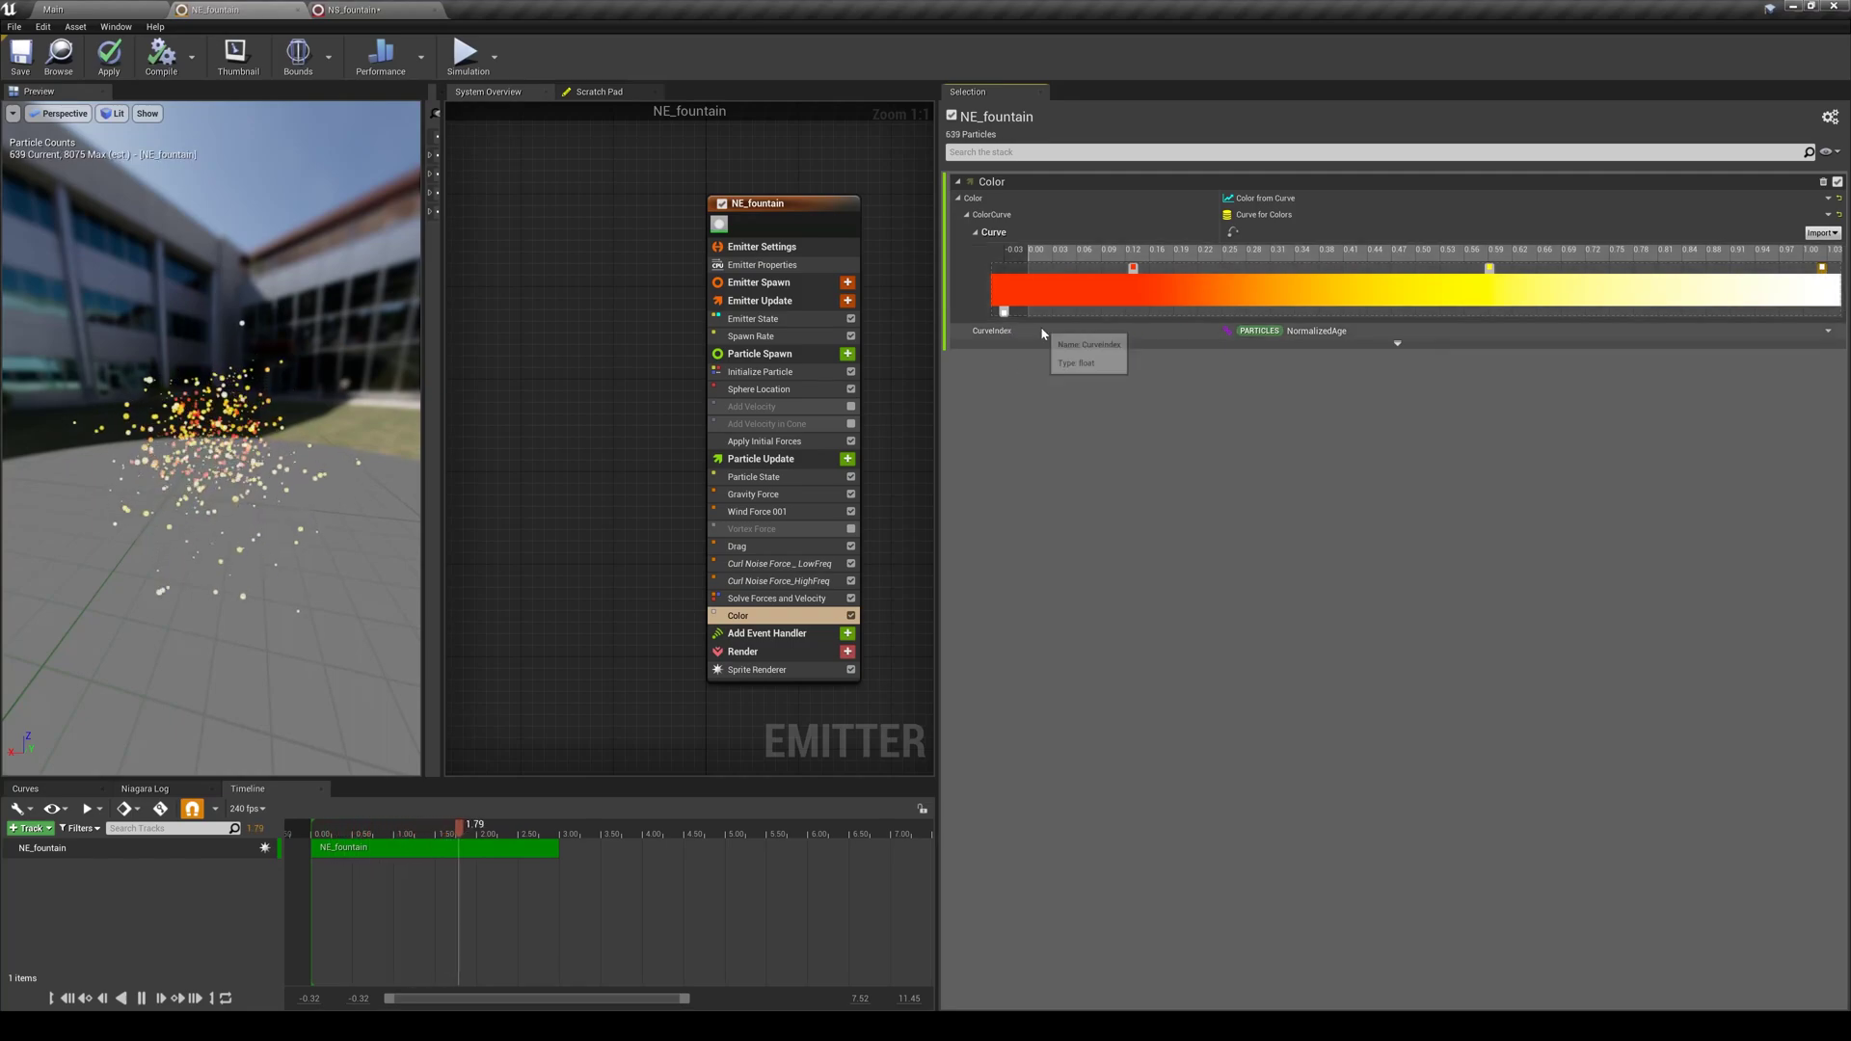
pyautogui.click(1776, 312)
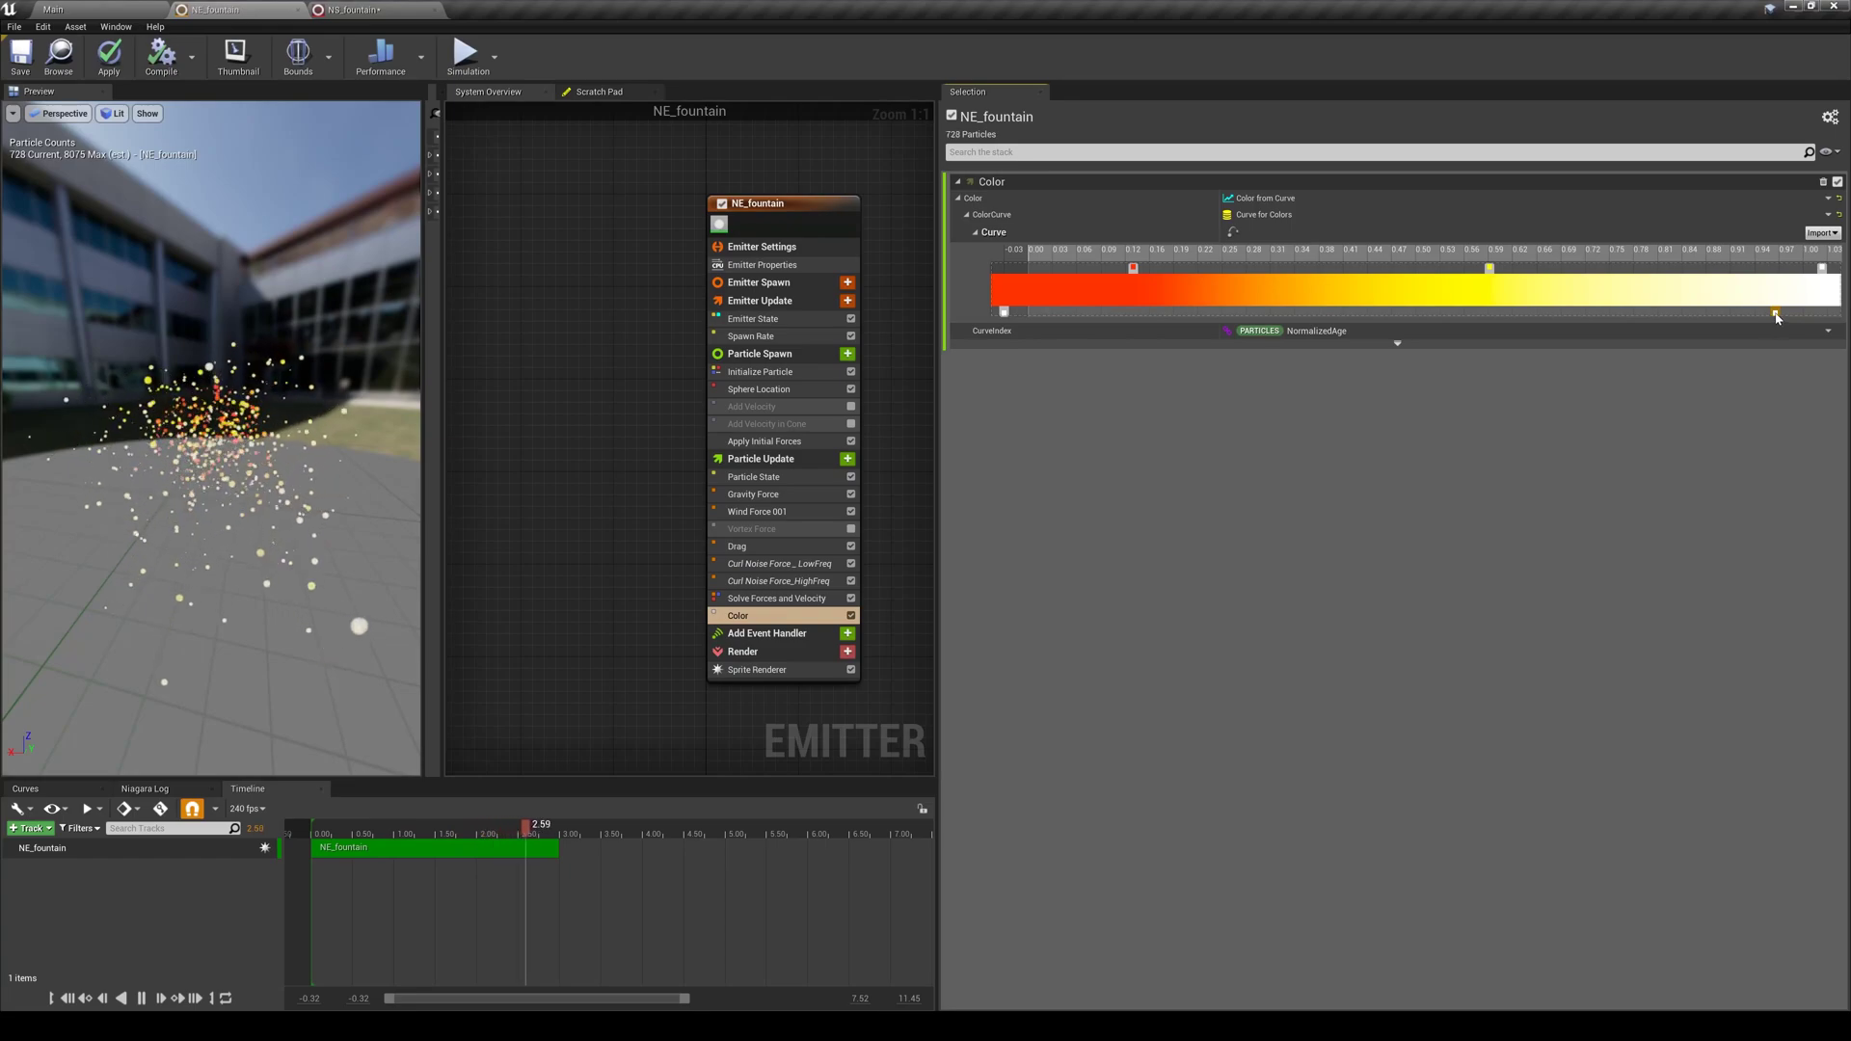
pyautogui.doubleClick(1776, 312)
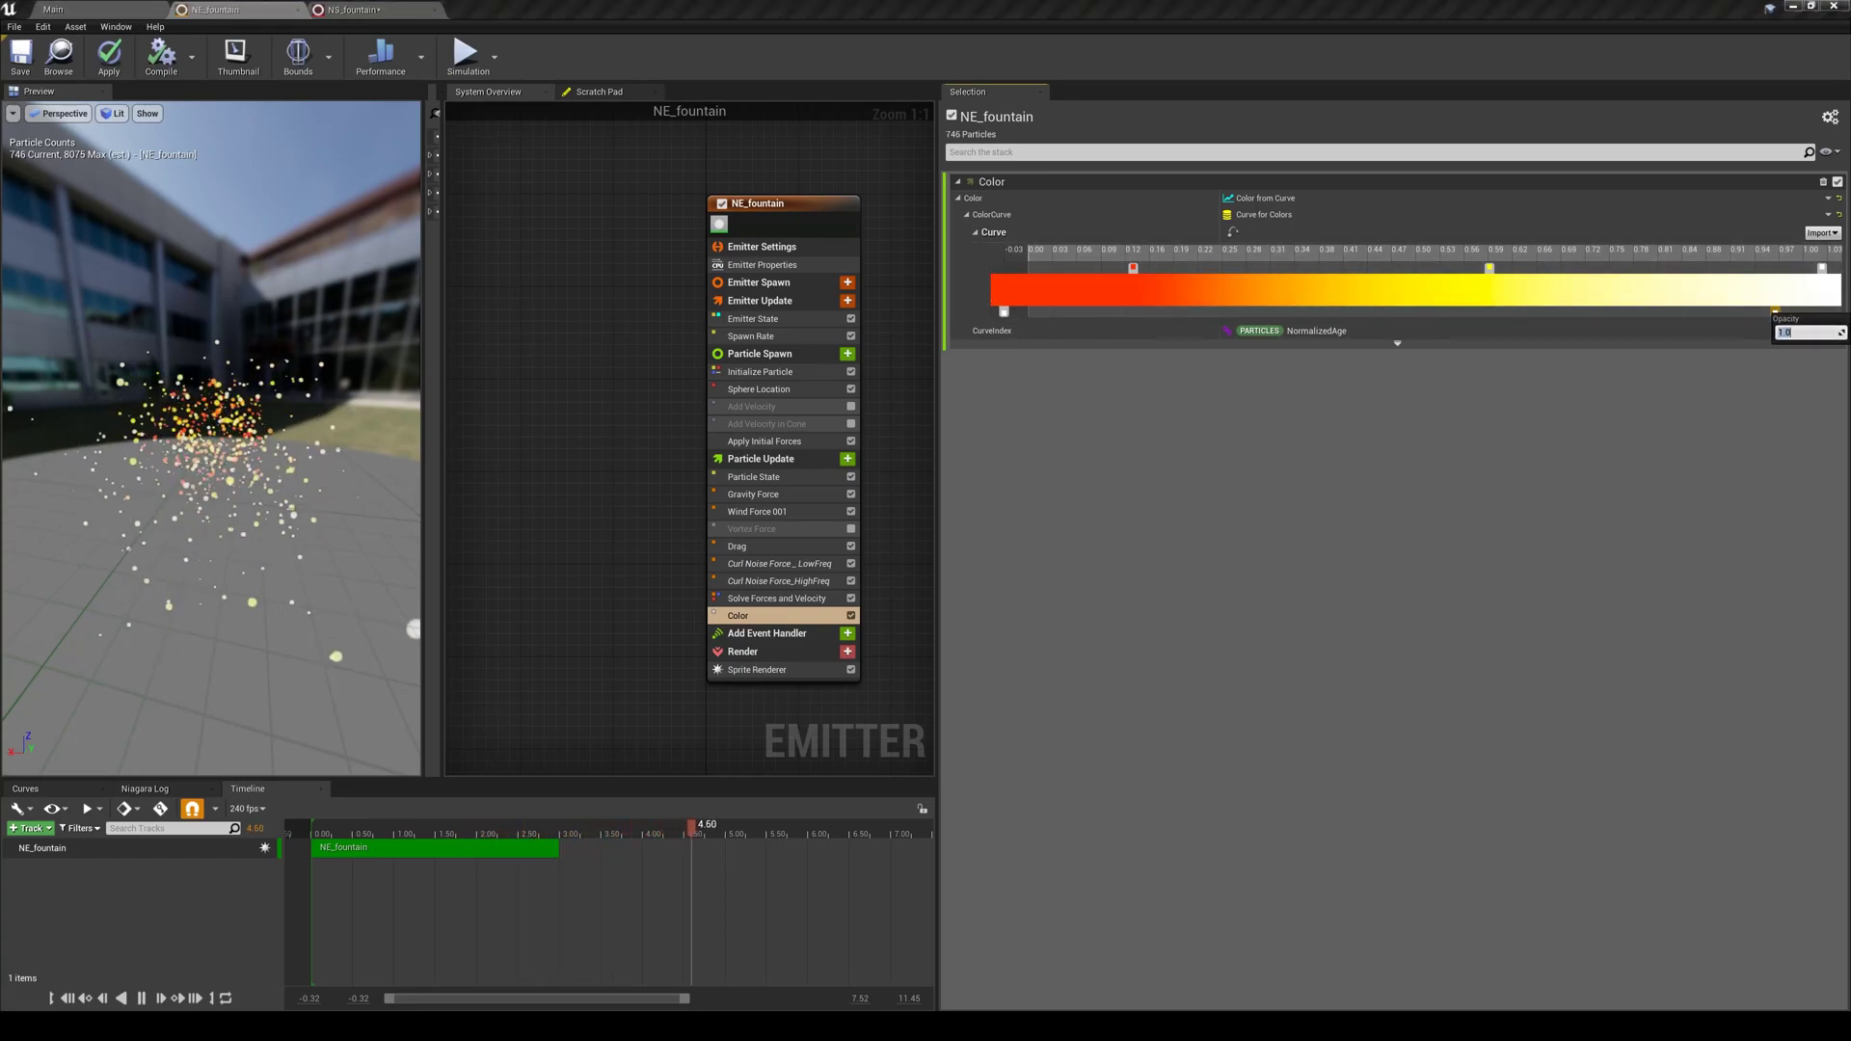
pyautogui.write('0')
pyautogui.press('Return')
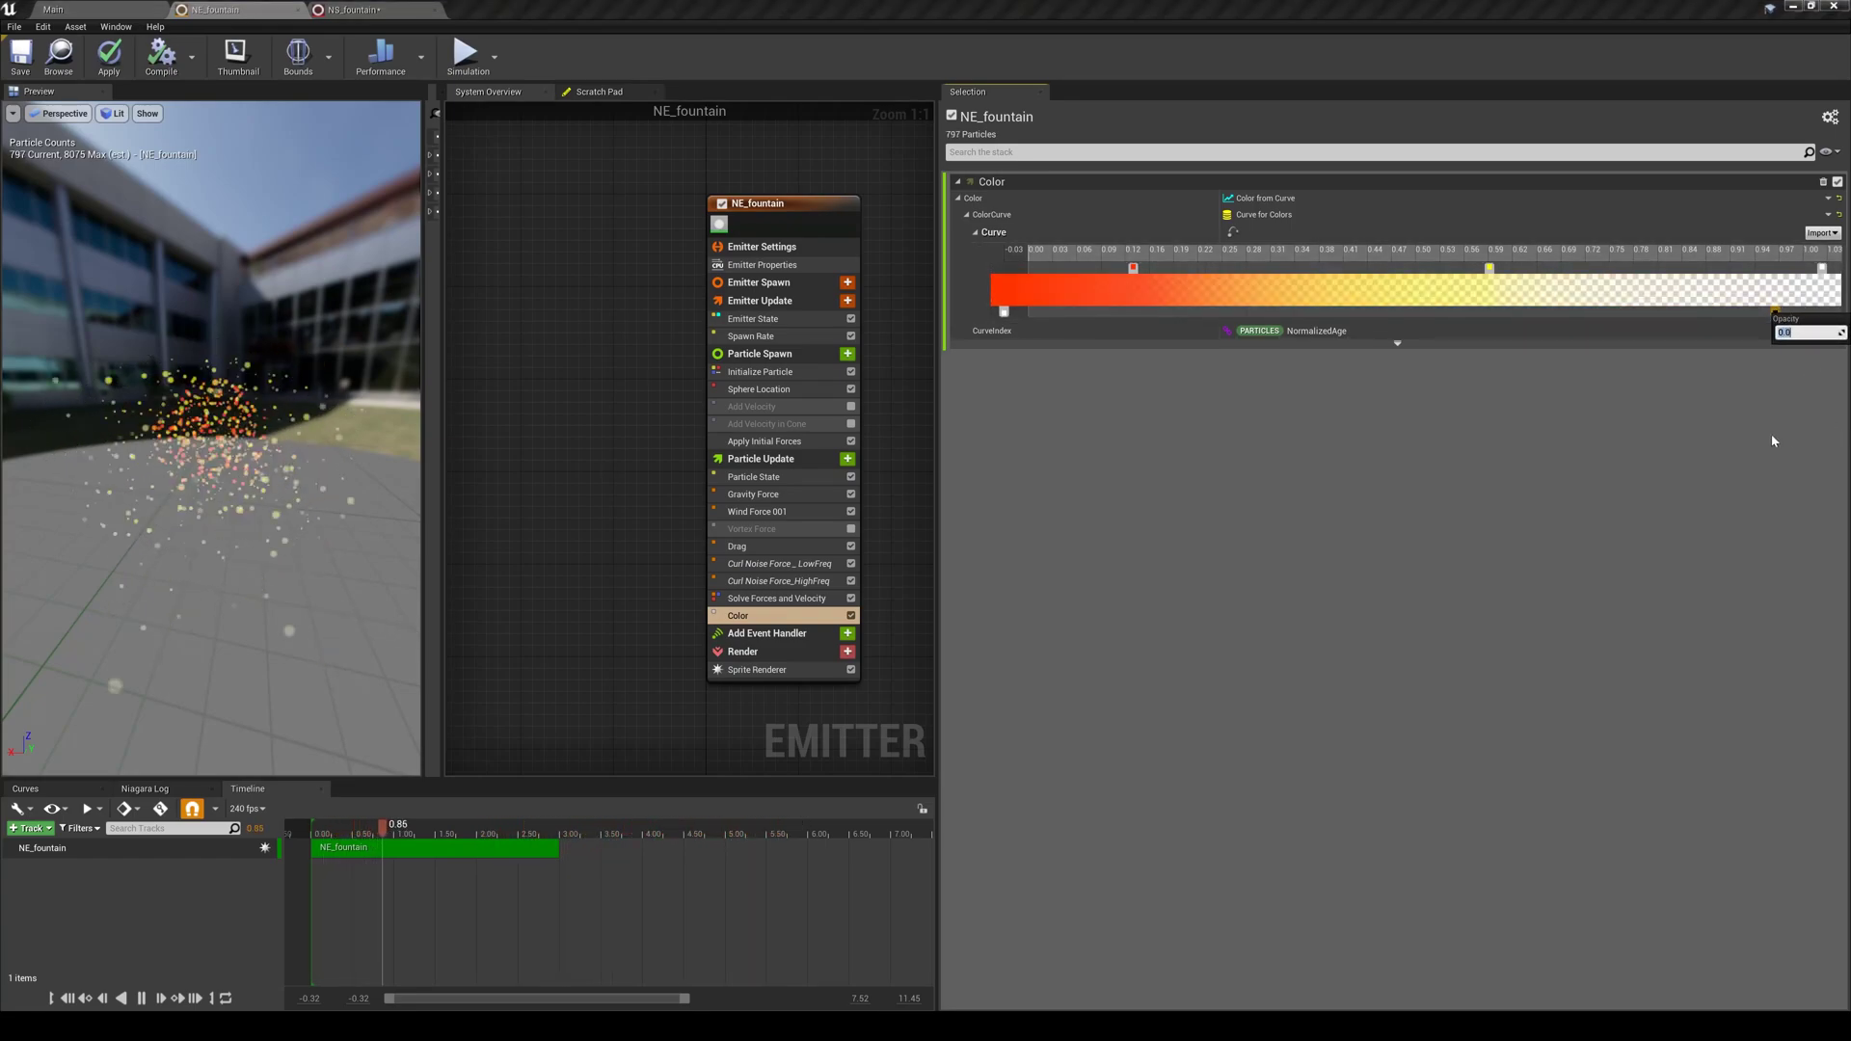
pyautogui.click(1777, 314)
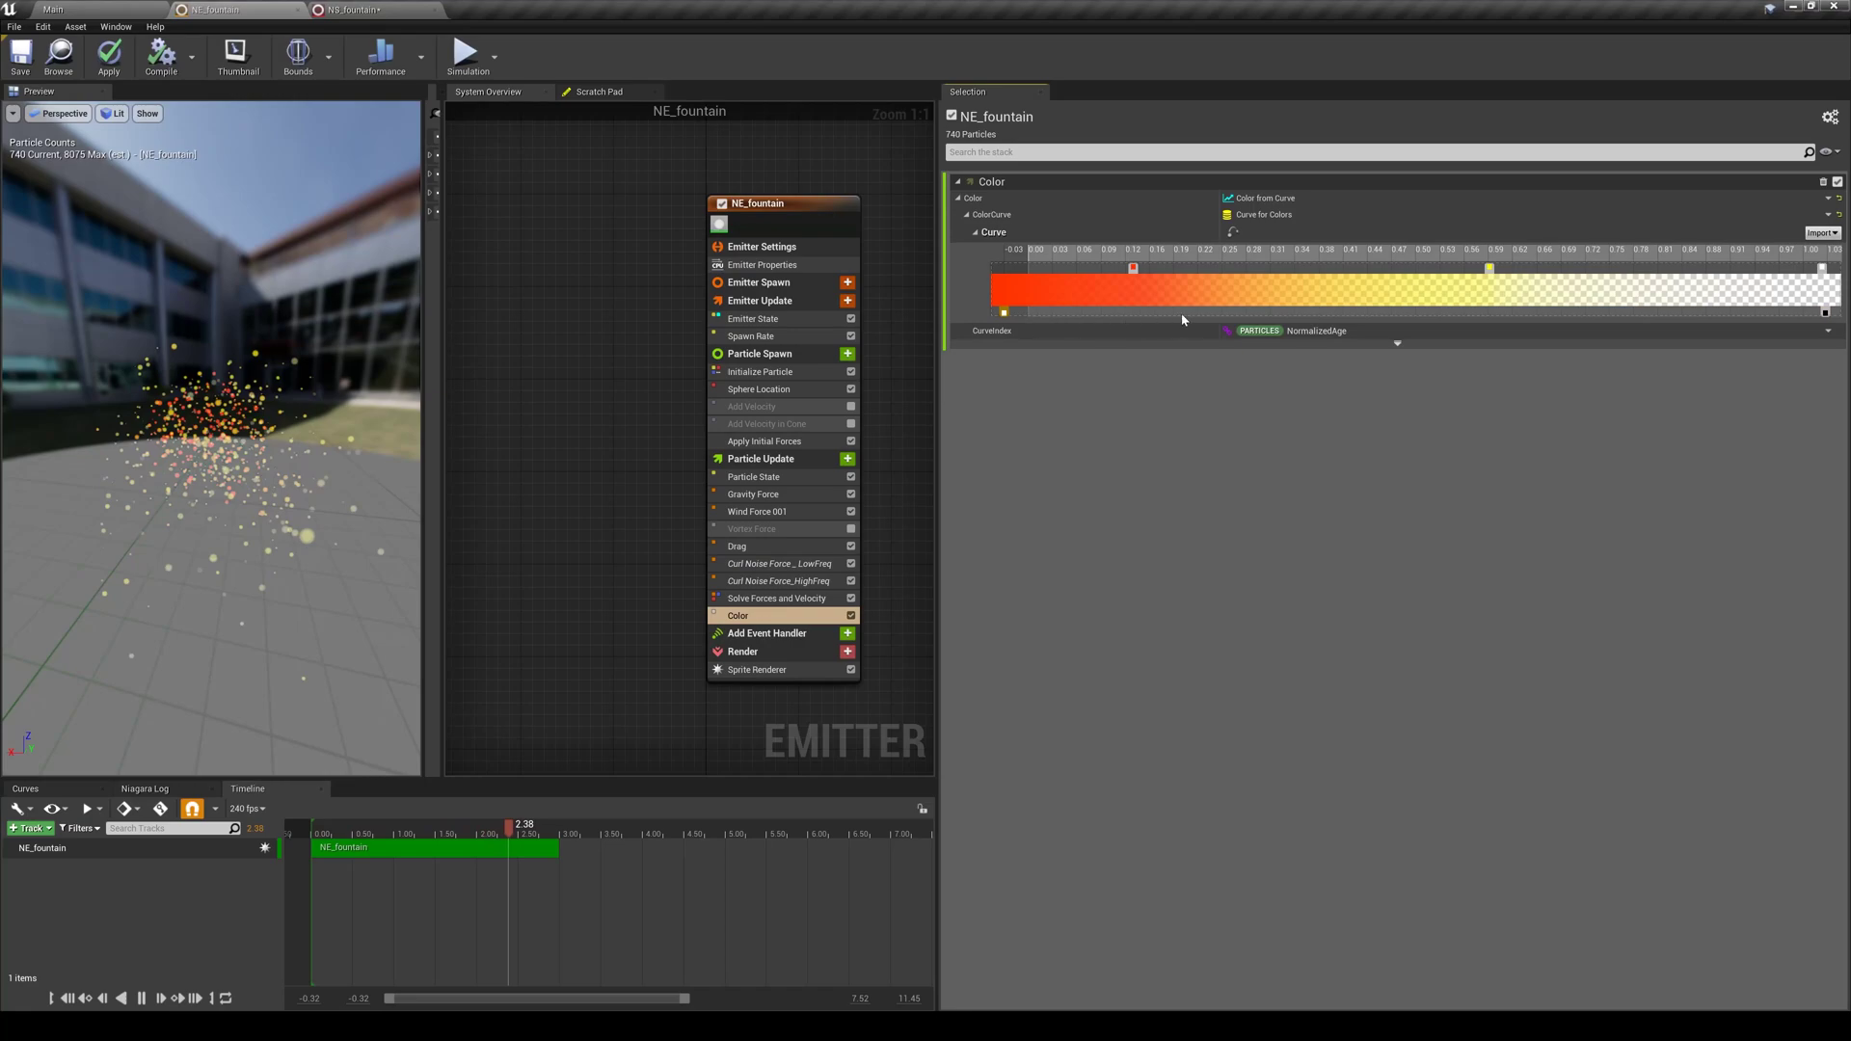
# Move the gradient's starting opacity stop to about 0.7 so the fade-out begins late in the particles' life
pyautogui.moveTo(1566, 314); pyautogui.dragTo(1689, 314)
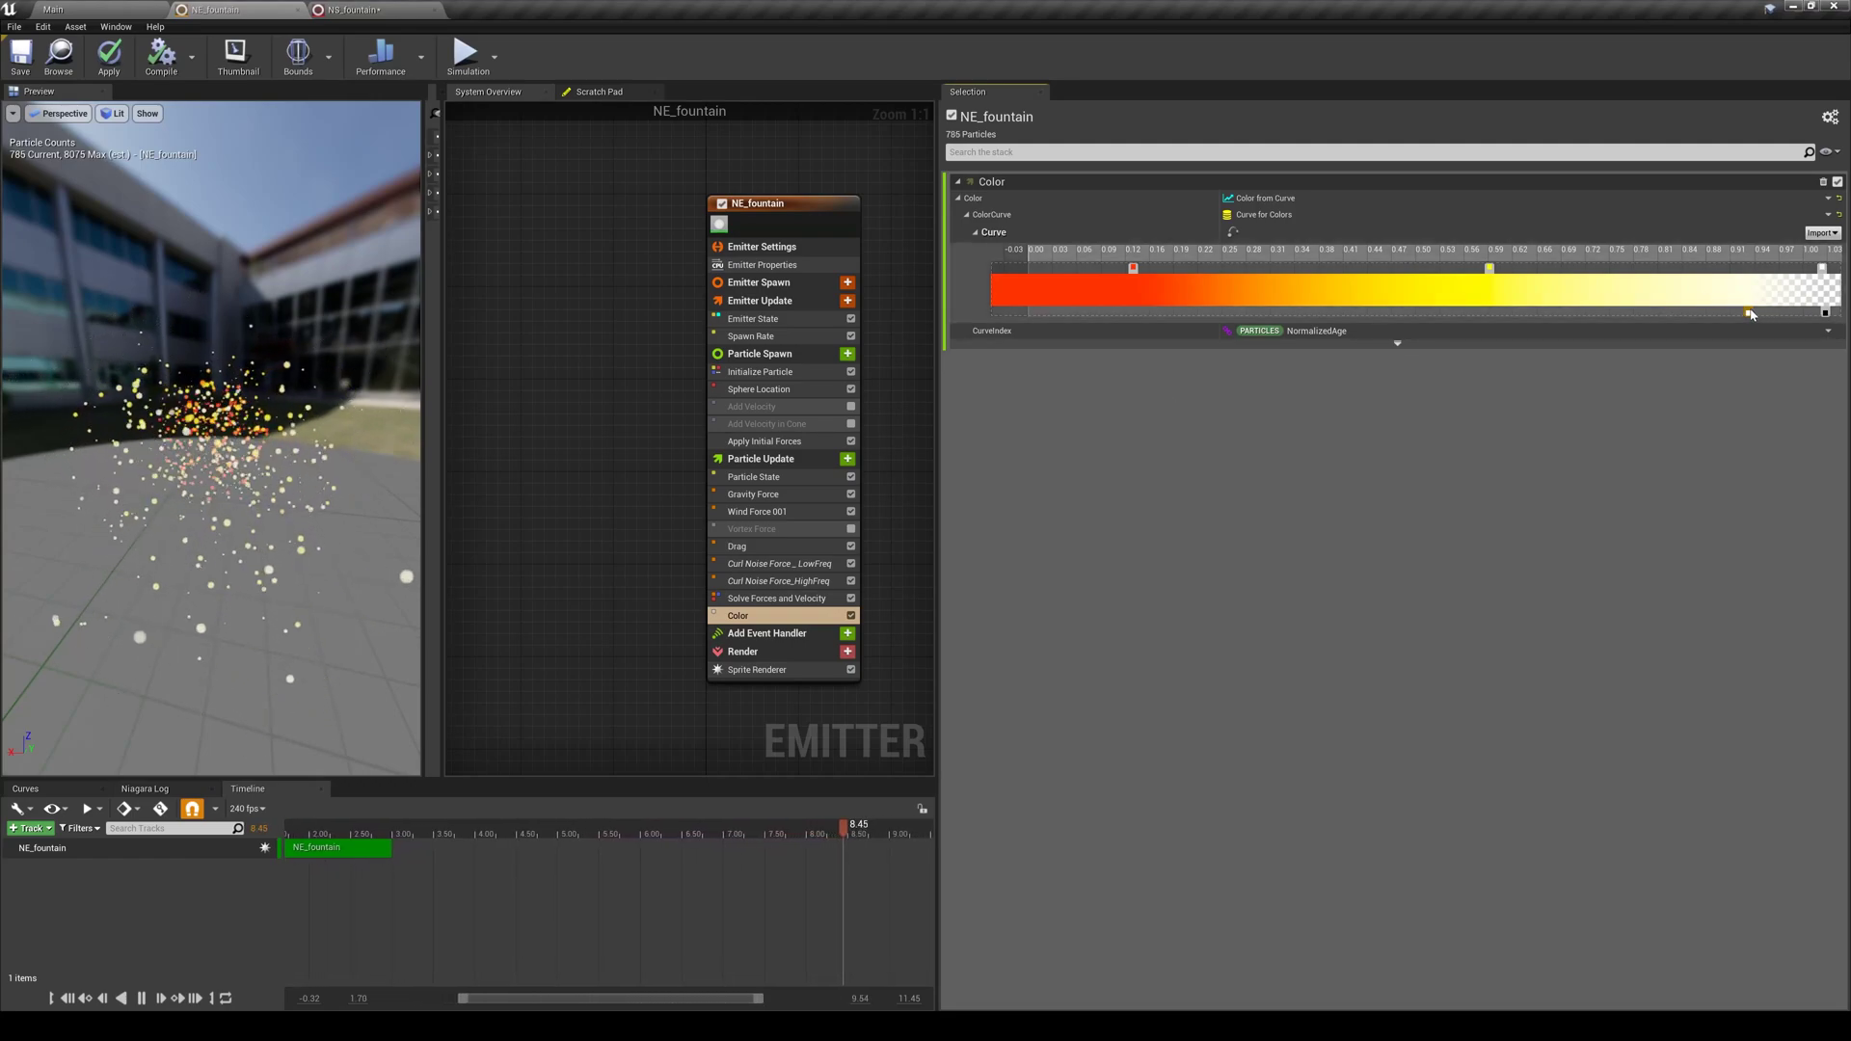
pyautogui.moveTo(1748, 312); pyautogui.dragTo(1629, 313)
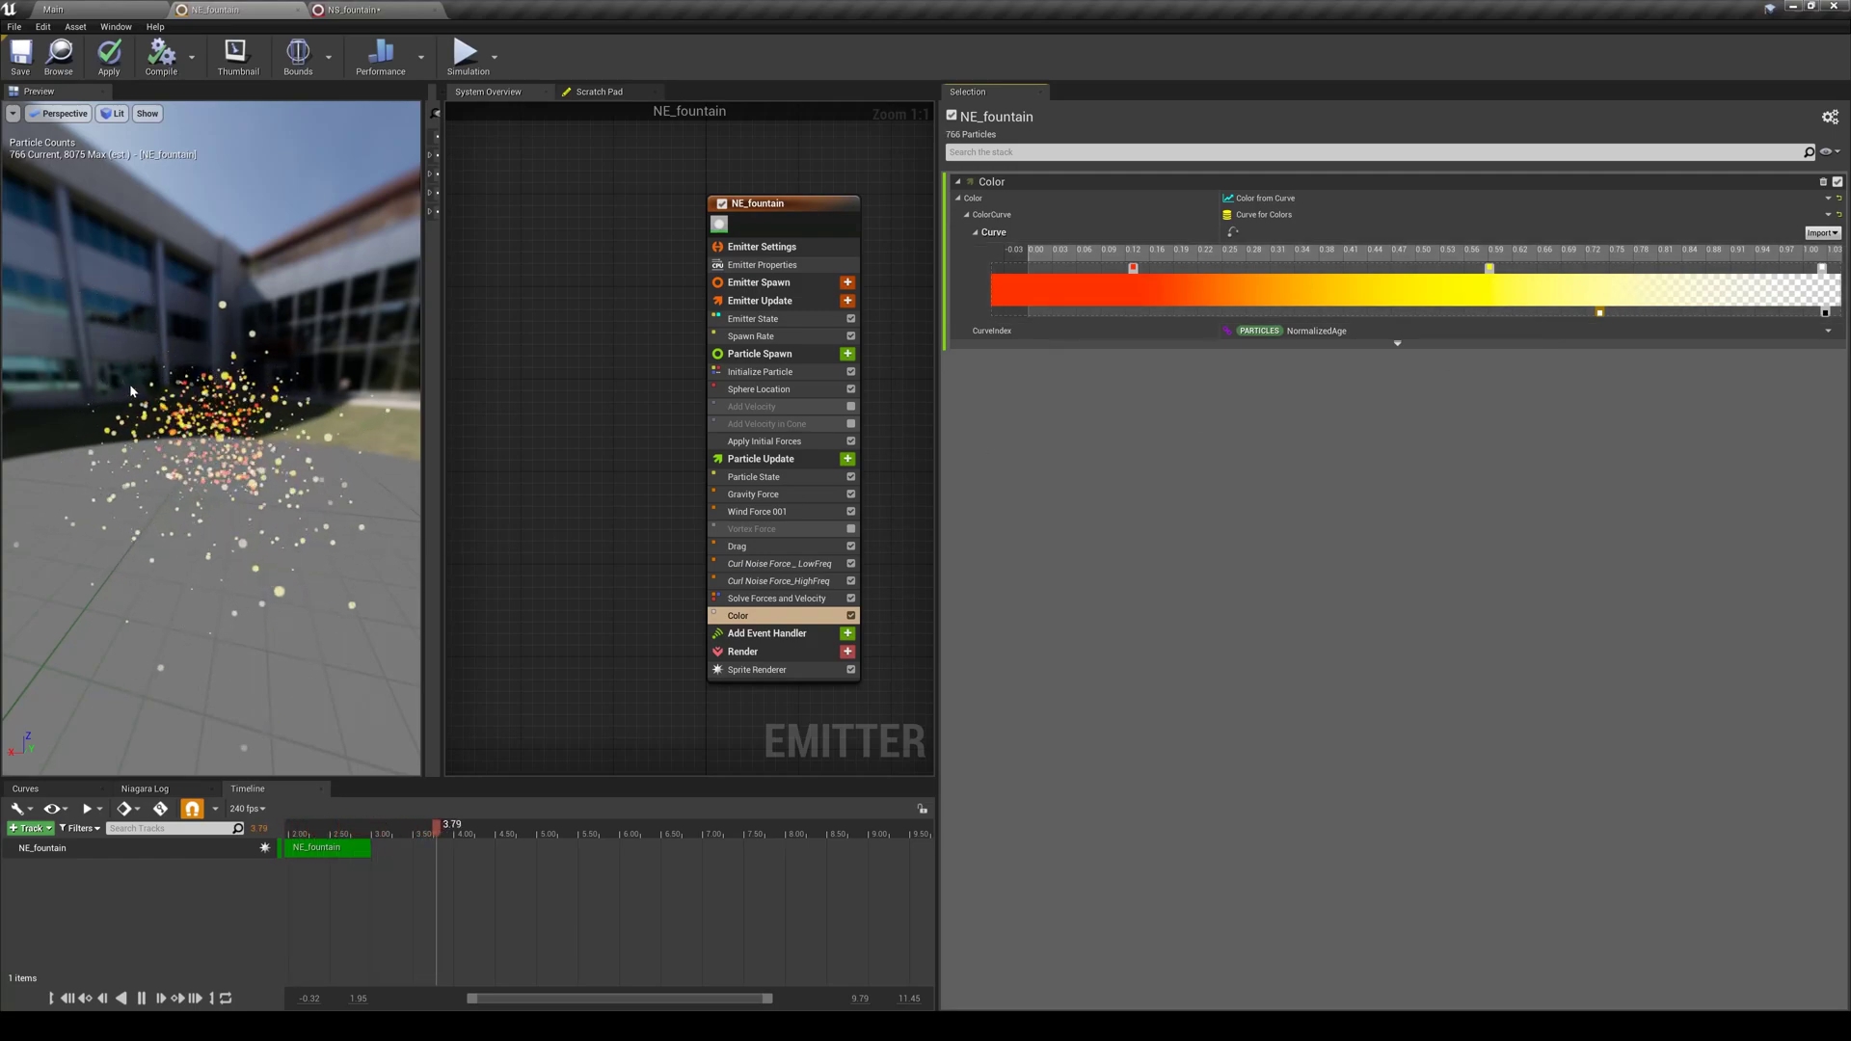
pyautogui.moveTo(1599, 313); pyautogui.dragTo(1573, 312)
# Reposition the gradient stops: yellow at about 0.76, full opacity at about 0.54 and red at about 0.05
pyautogui.moveTo(1490, 268); pyautogui.dragTo(1554, 271)
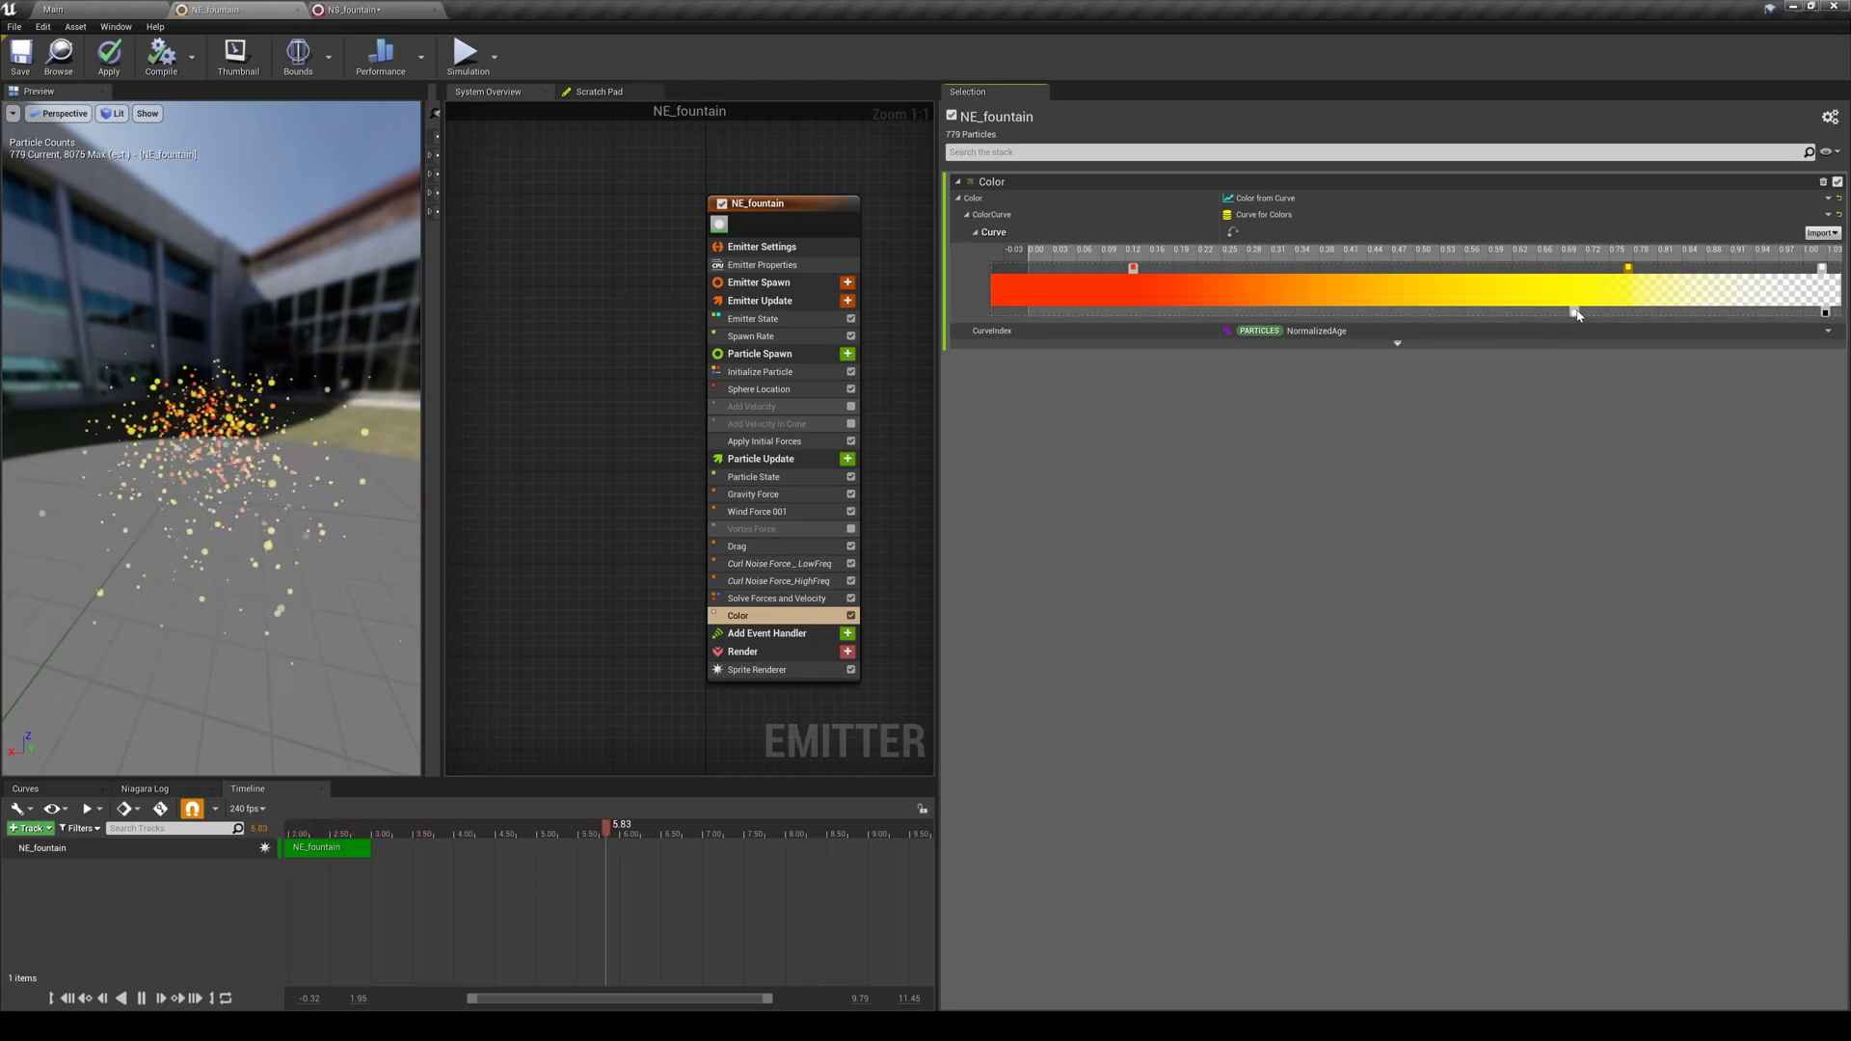
pyautogui.moveTo(1576, 314); pyautogui.dragTo(1454, 310)
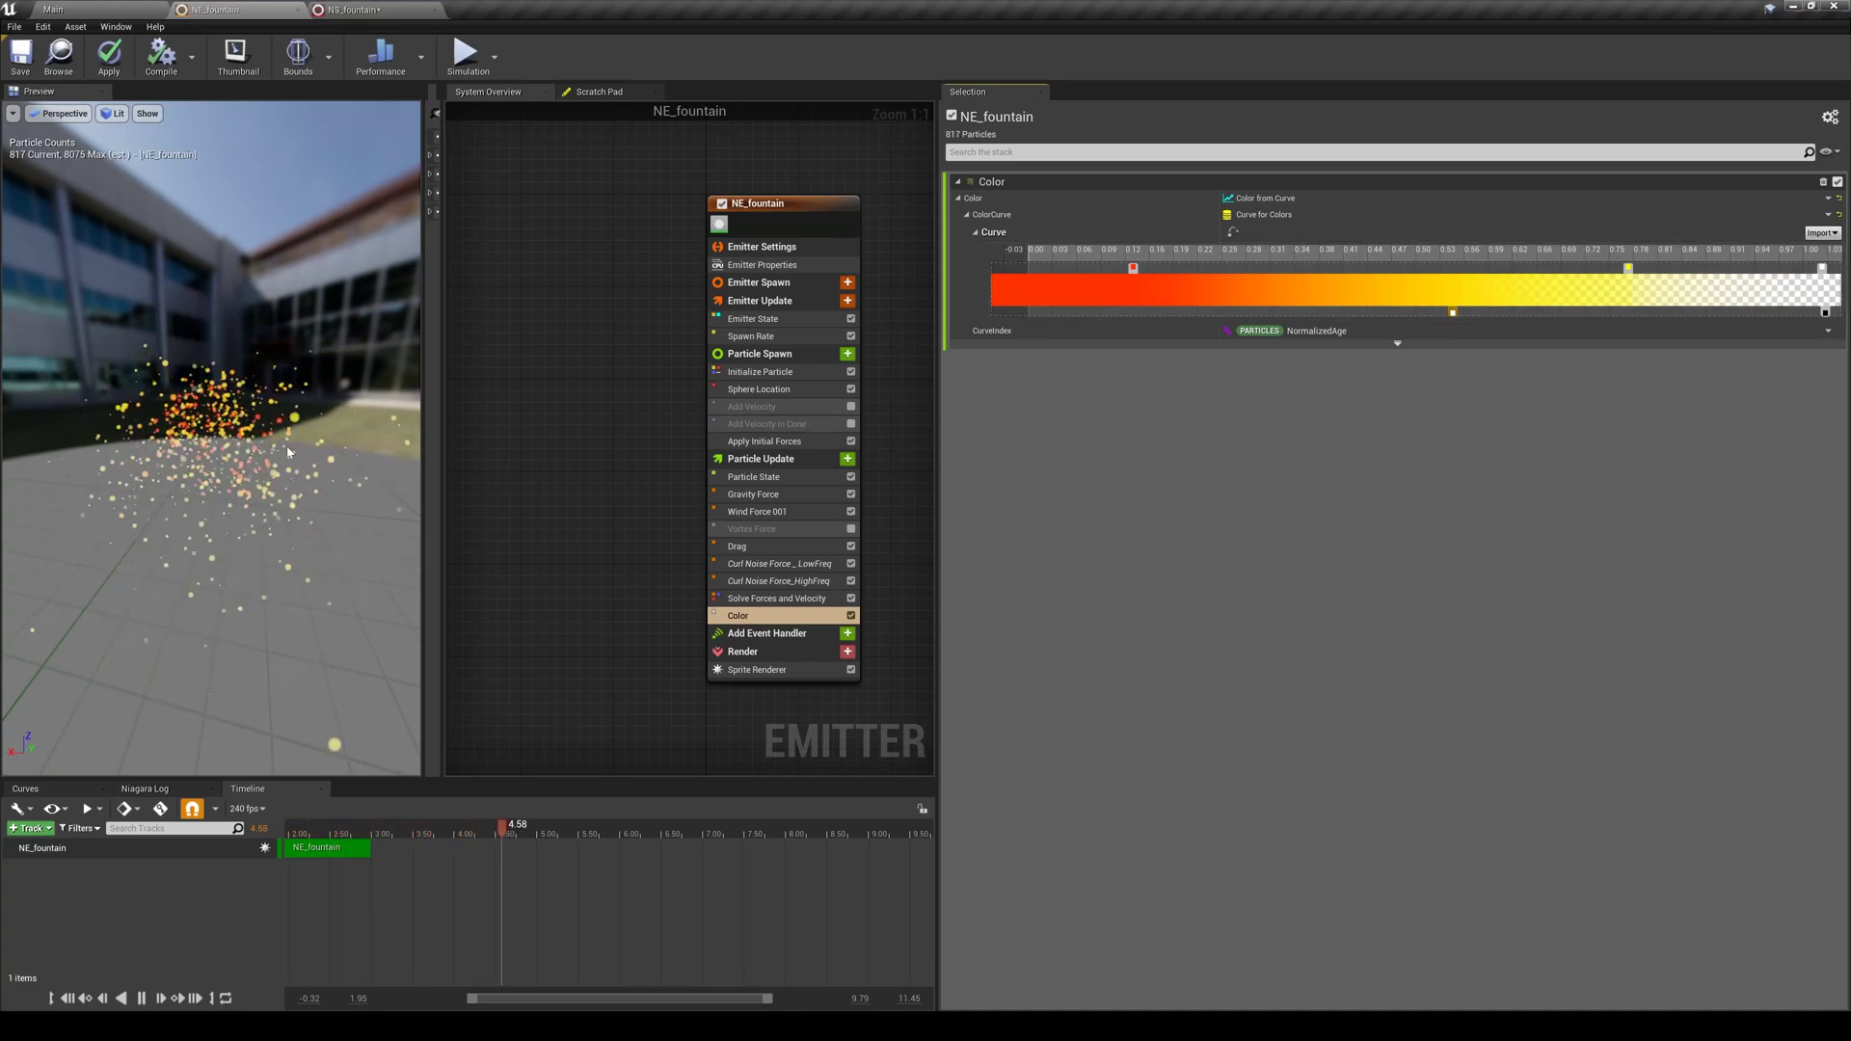
pyautogui.moveTo(1136, 268); pyautogui.dragTo(1073, 269)
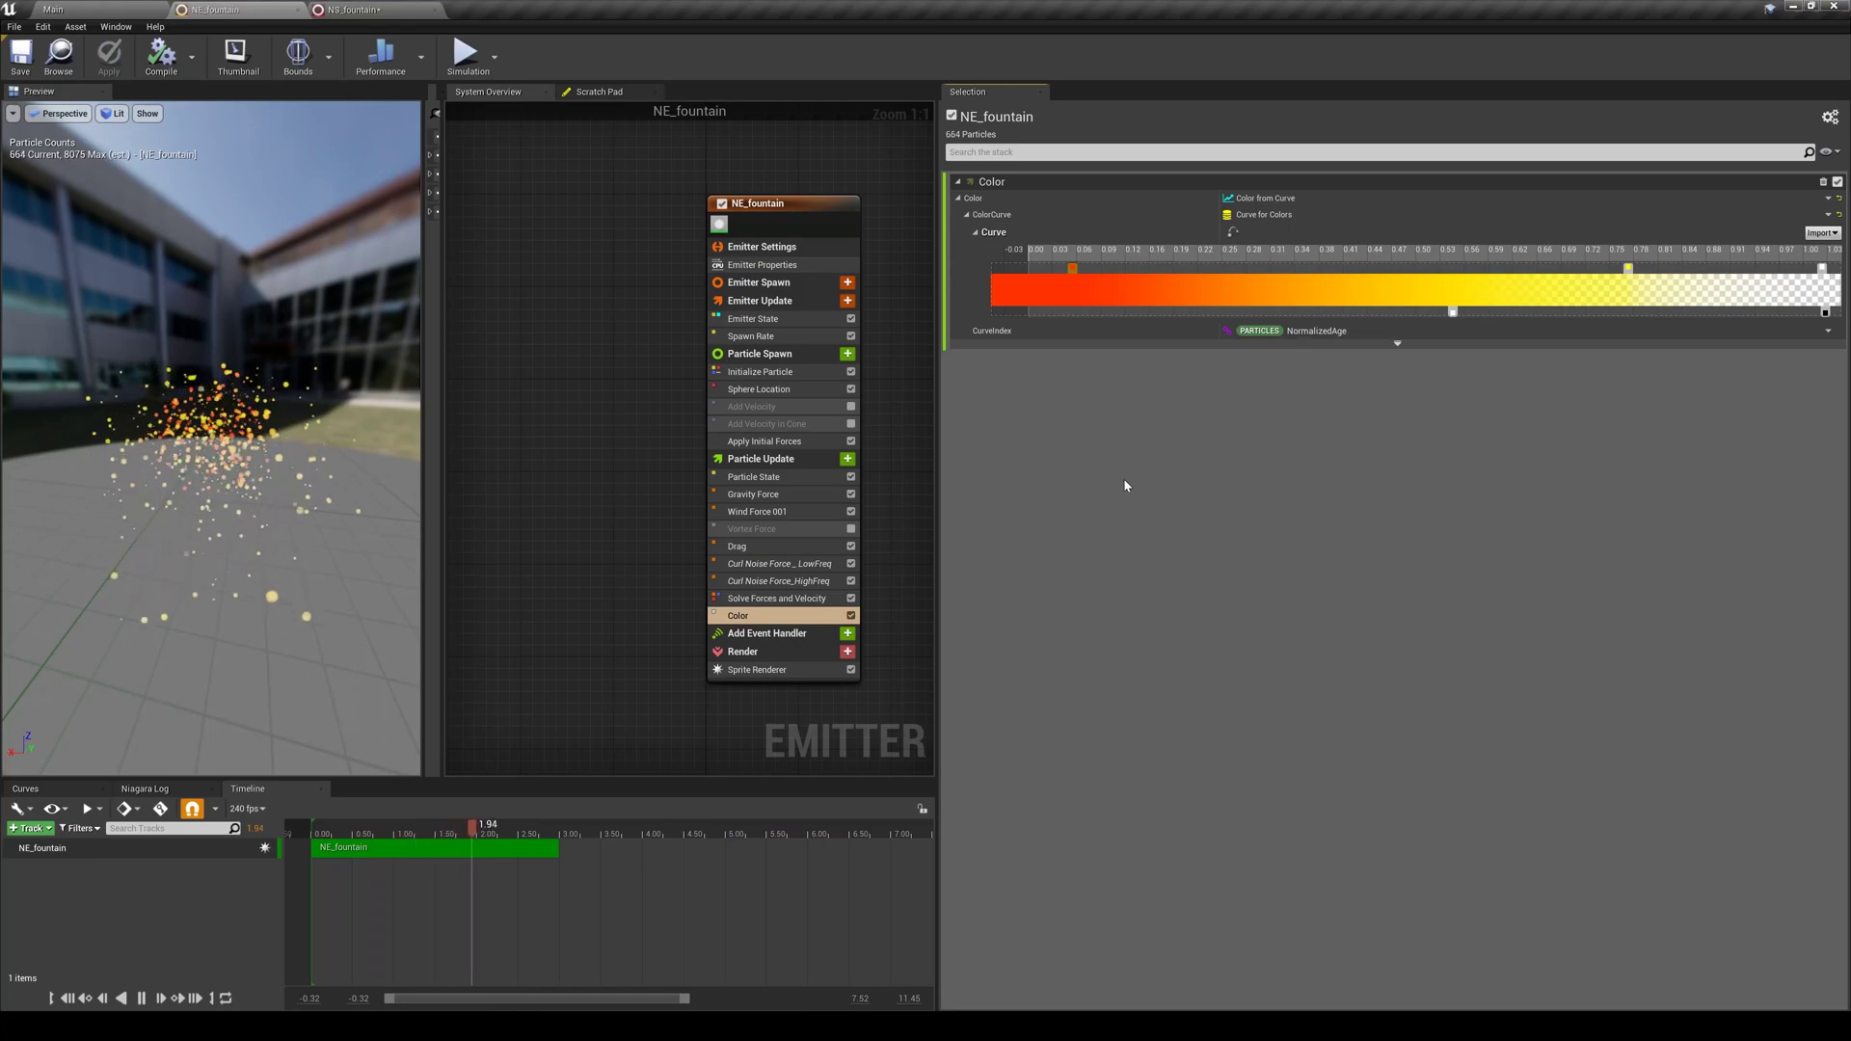
# Set both Lifetime Min and Lifetime Max of the Initialize Particle module to 2
pyautogui.click(748, 374)
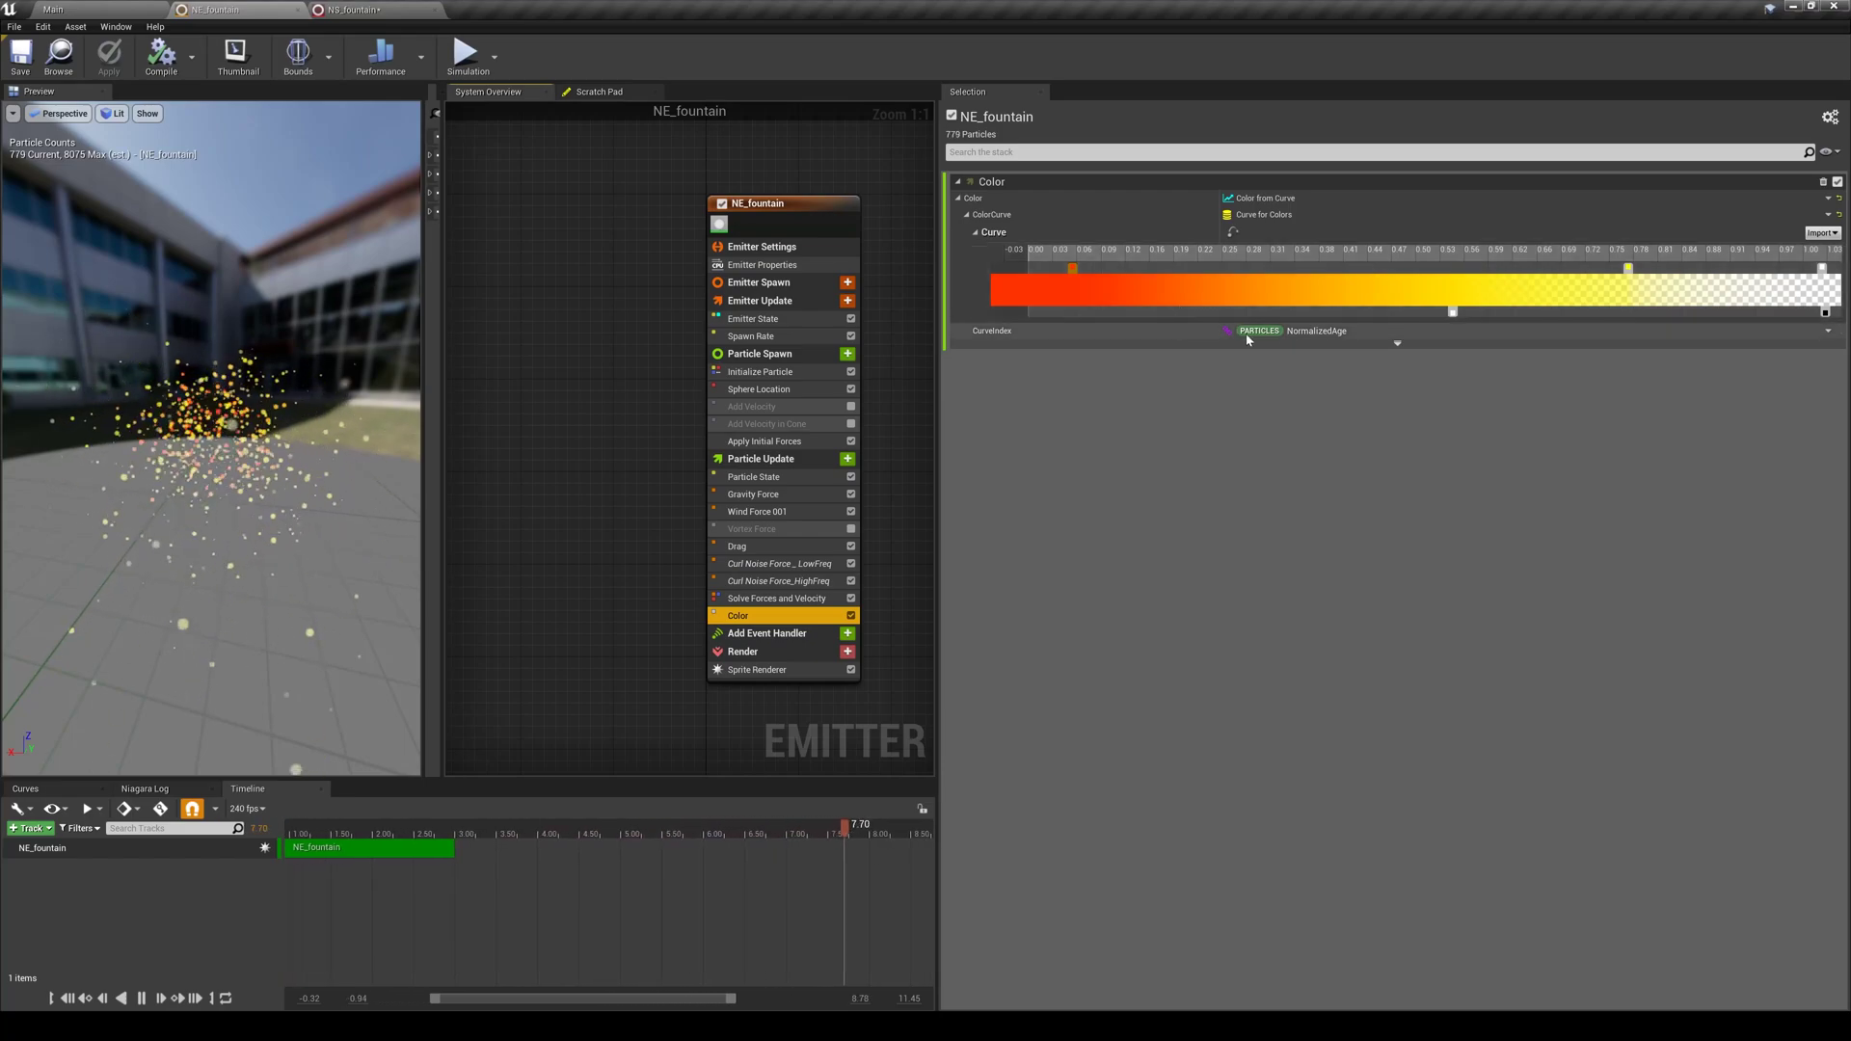
pyautogui.moveTo(1293, 332)
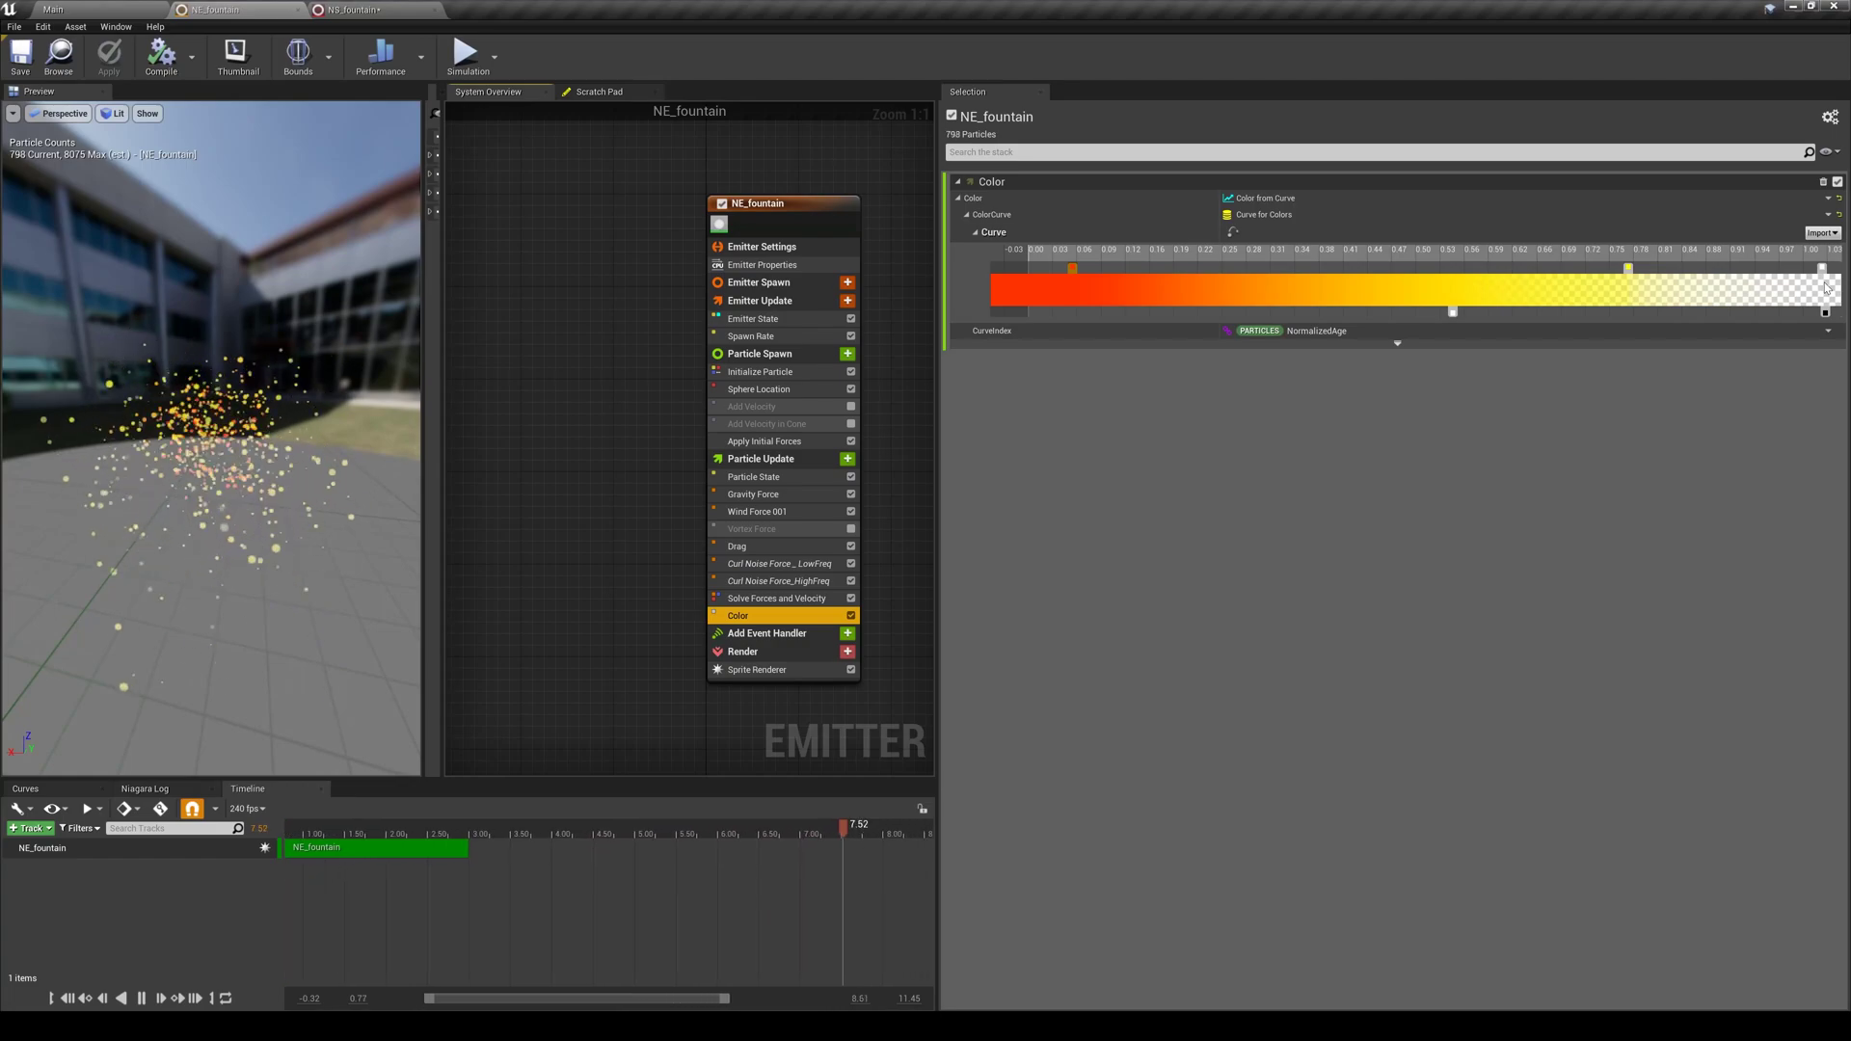
pyautogui.click(820, 374)
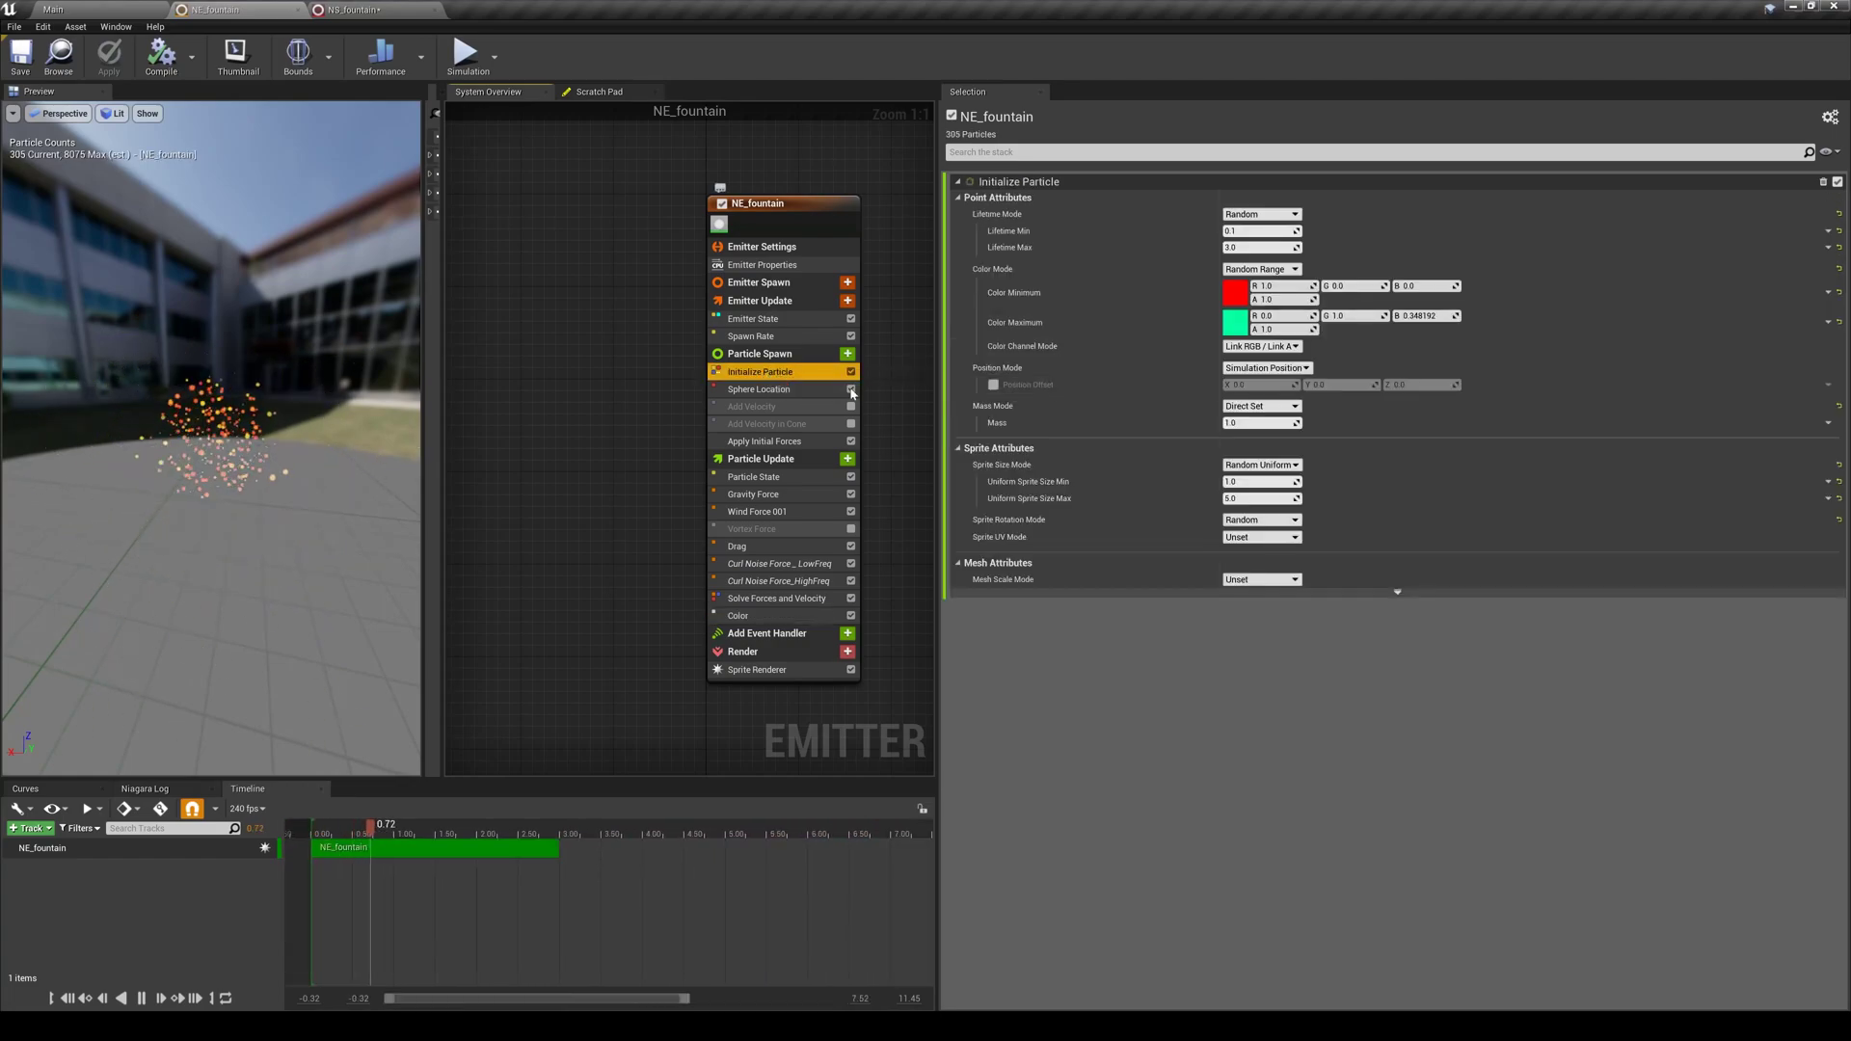
pyautogui.click(1258, 231)
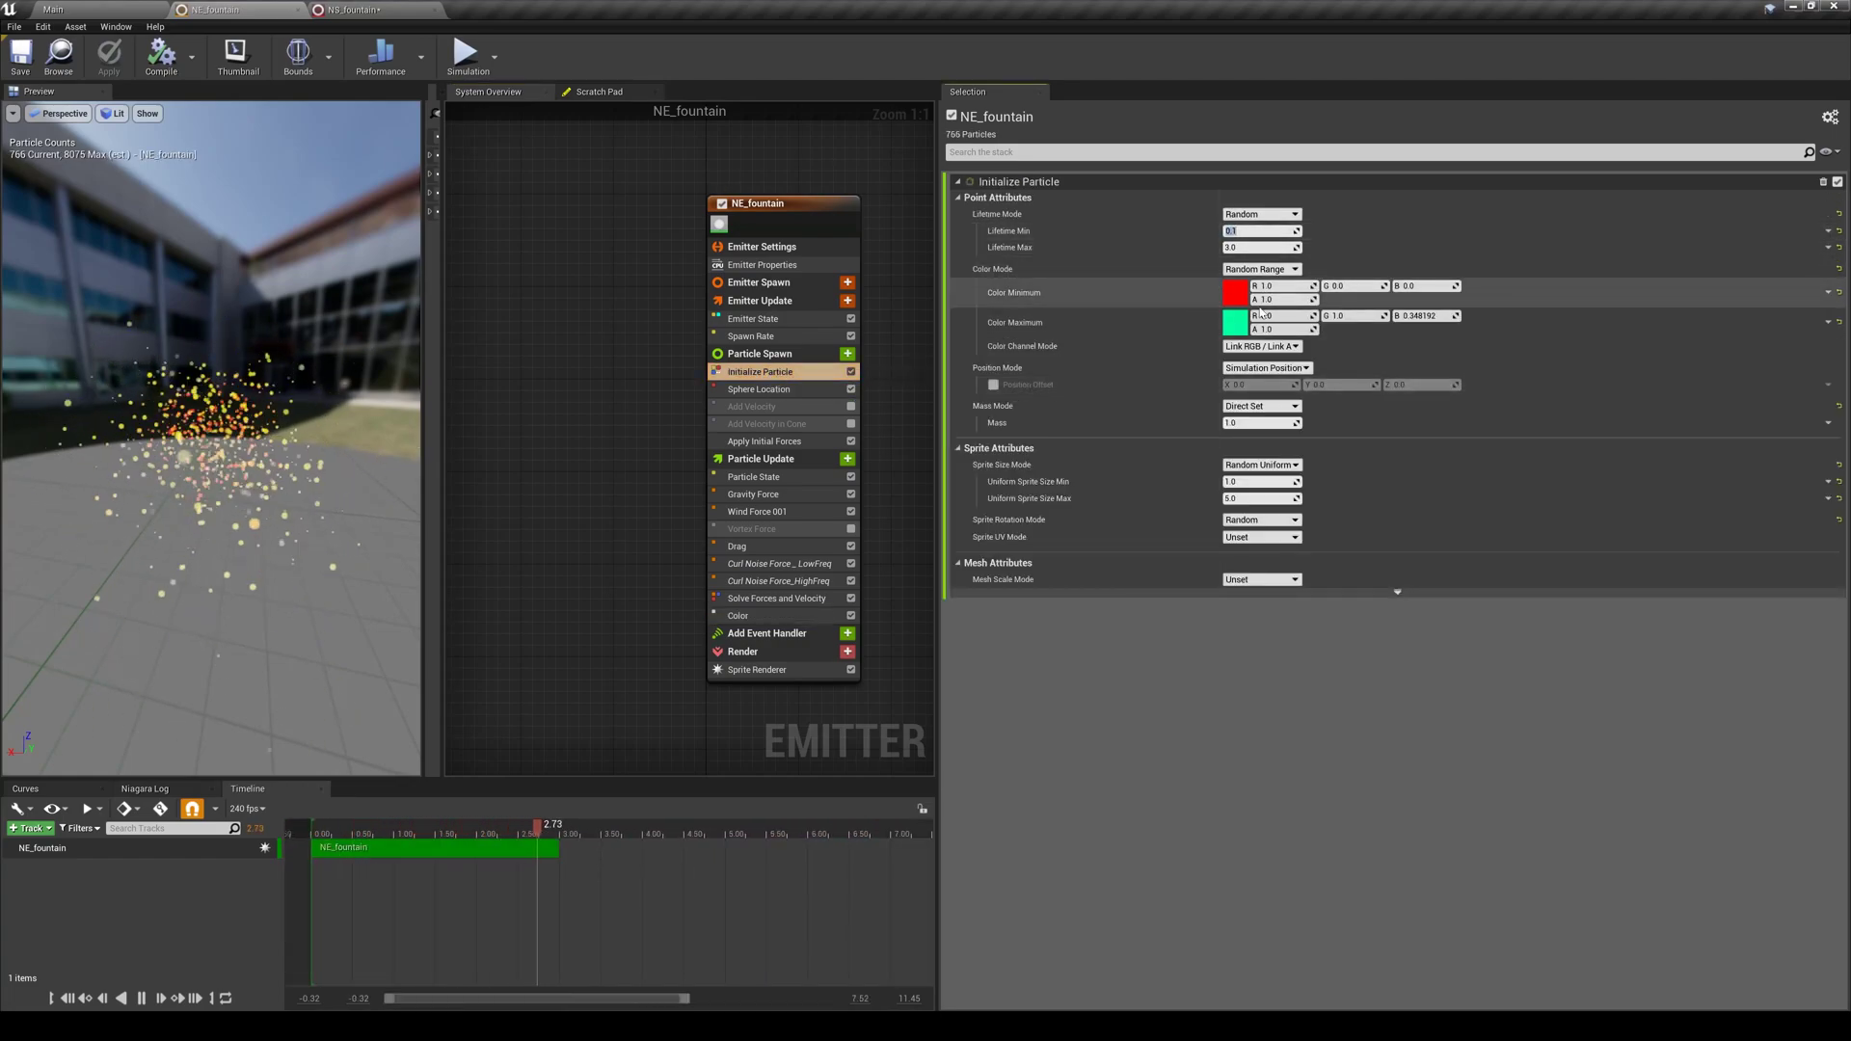
pyautogui.write('2')
pyautogui.press('Tab')
pyautogui.write('2')
pyautogui.press('Return')
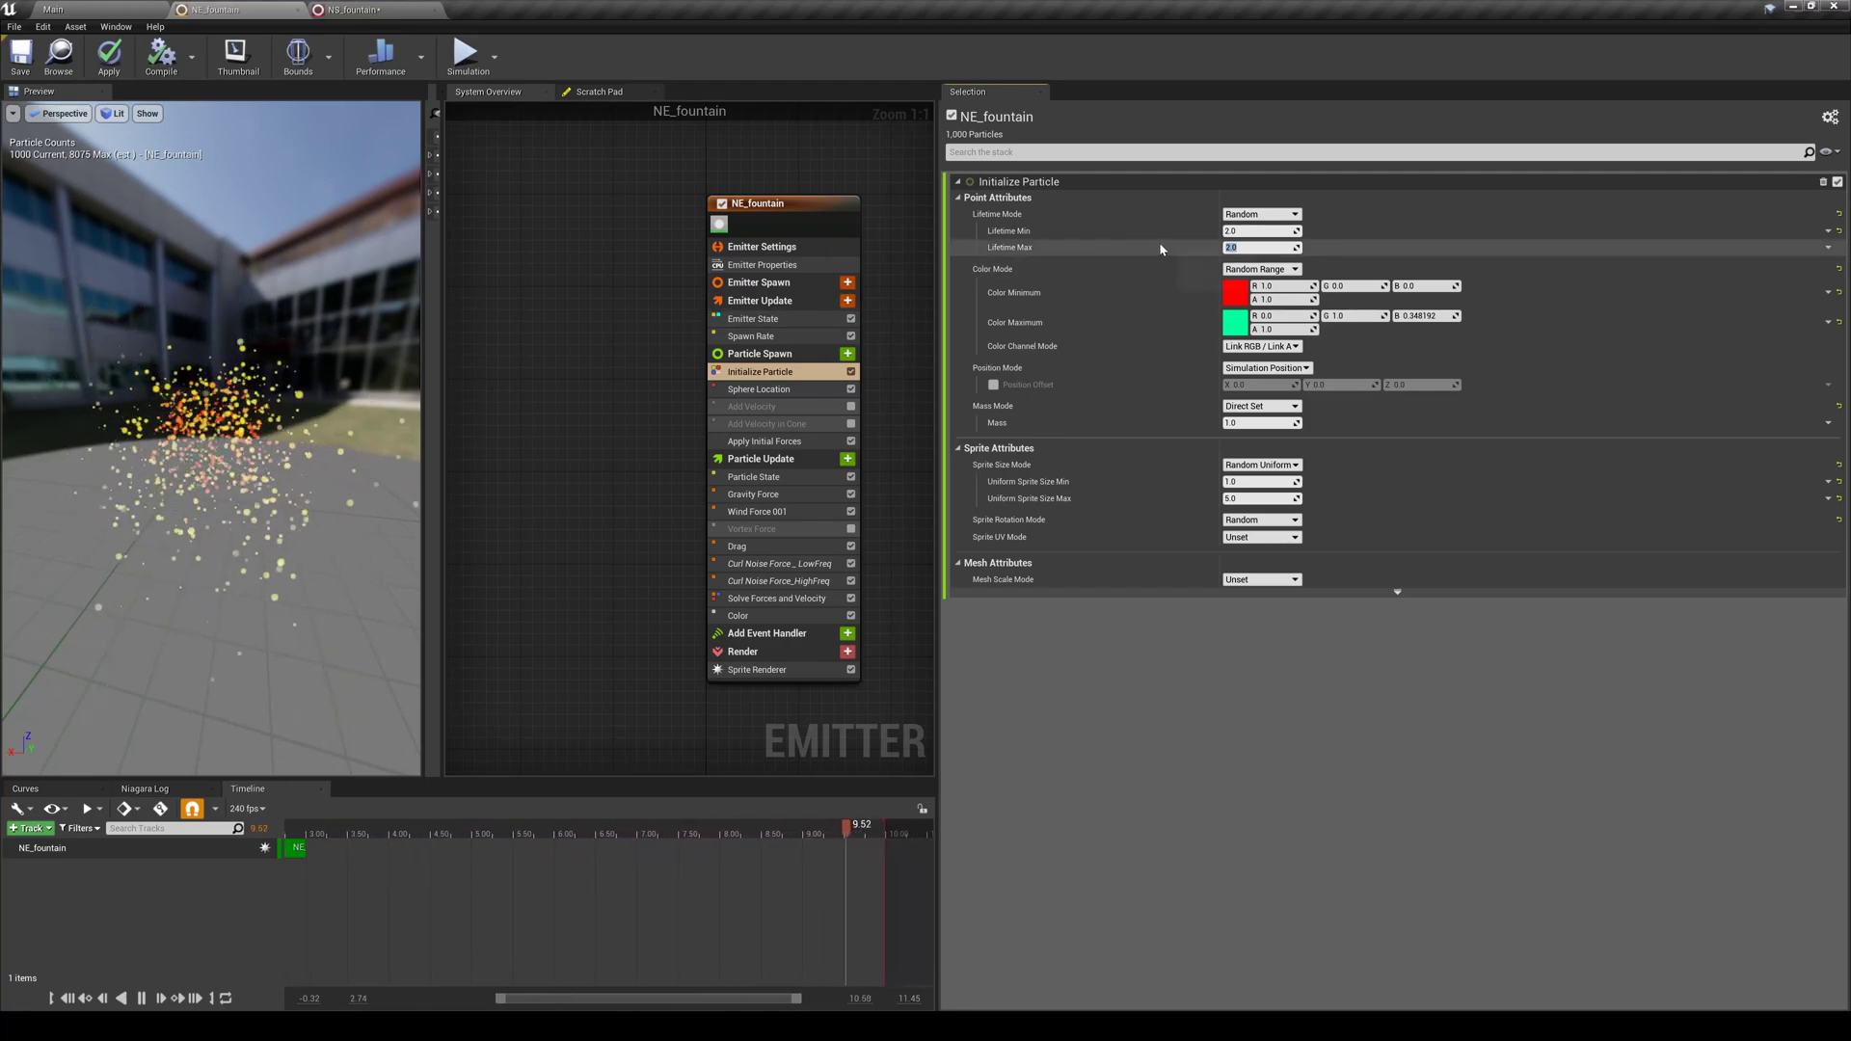
# Set the Initialize Particle module's Lifetime Min to 0.1 and Lifetime Max to 10
pyautogui.hotkey('shift', 'Tab')
pyautogui.write('0.1')
pyautogui.press('Tab')
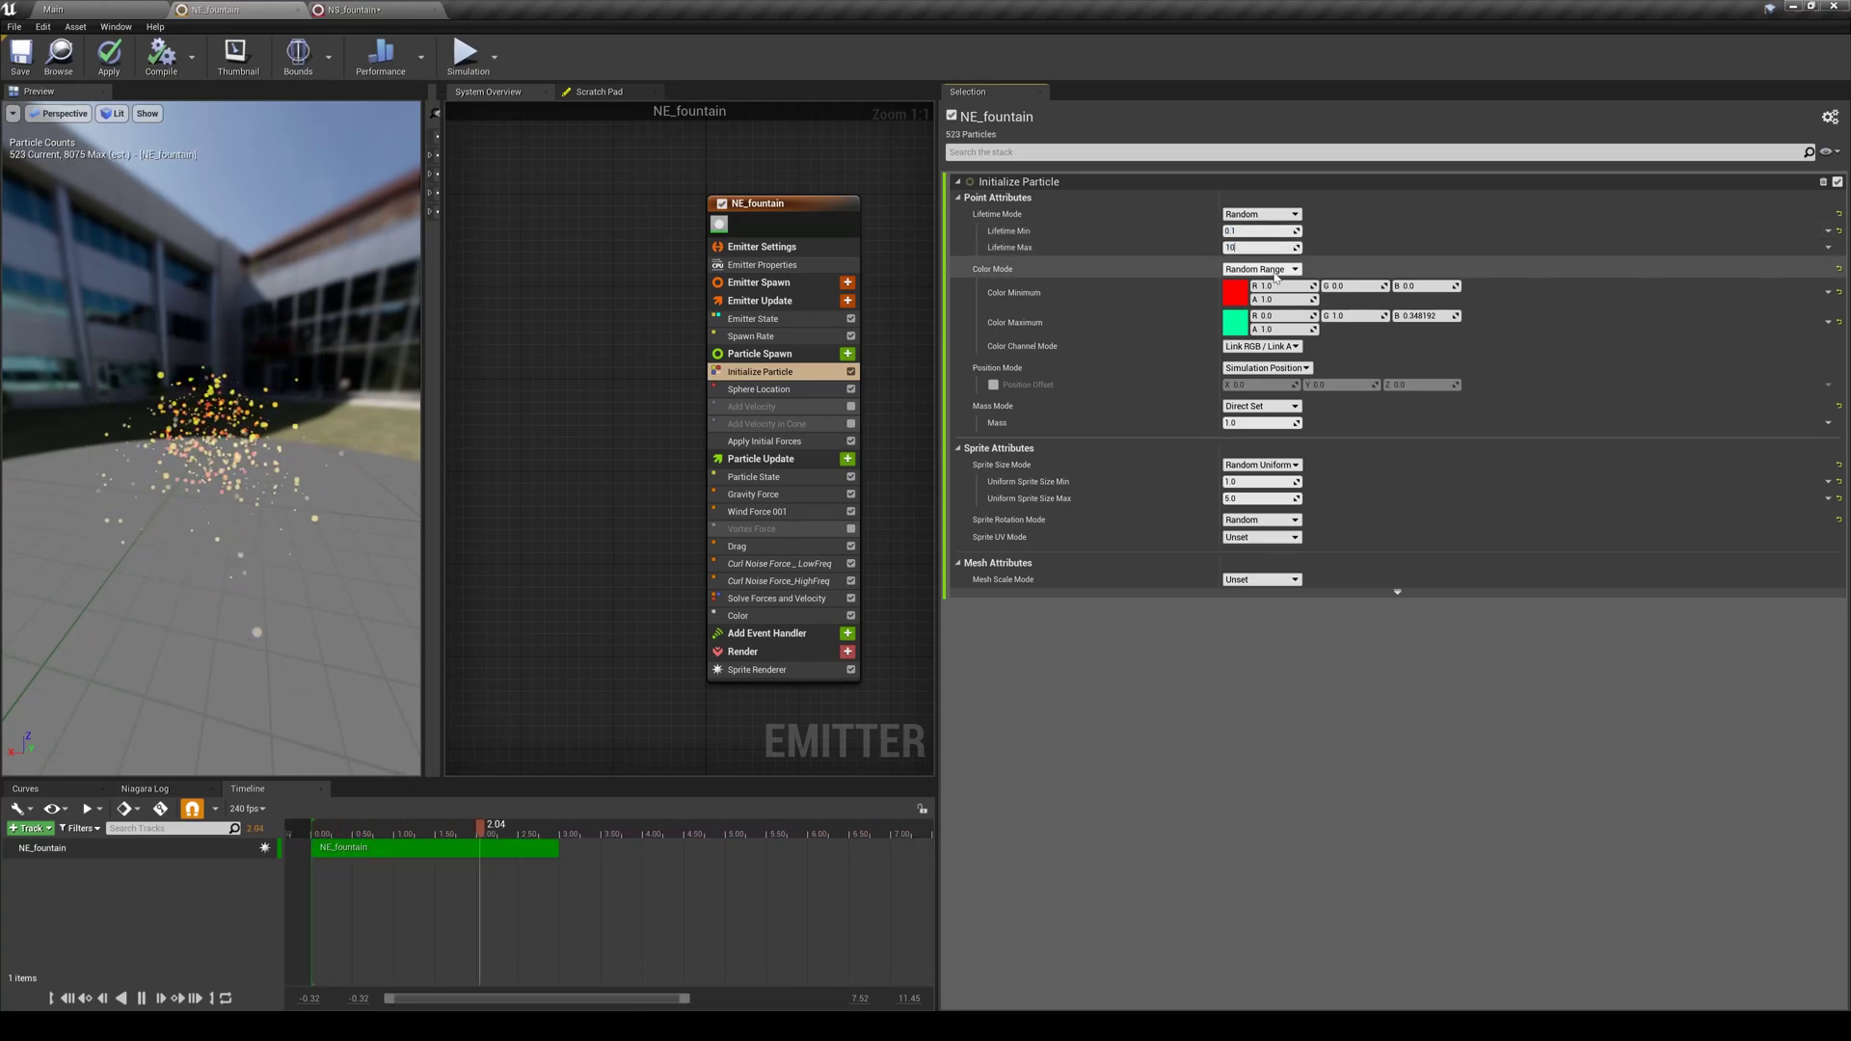
pyautogui.write('10')
pyautogui.press('Return')
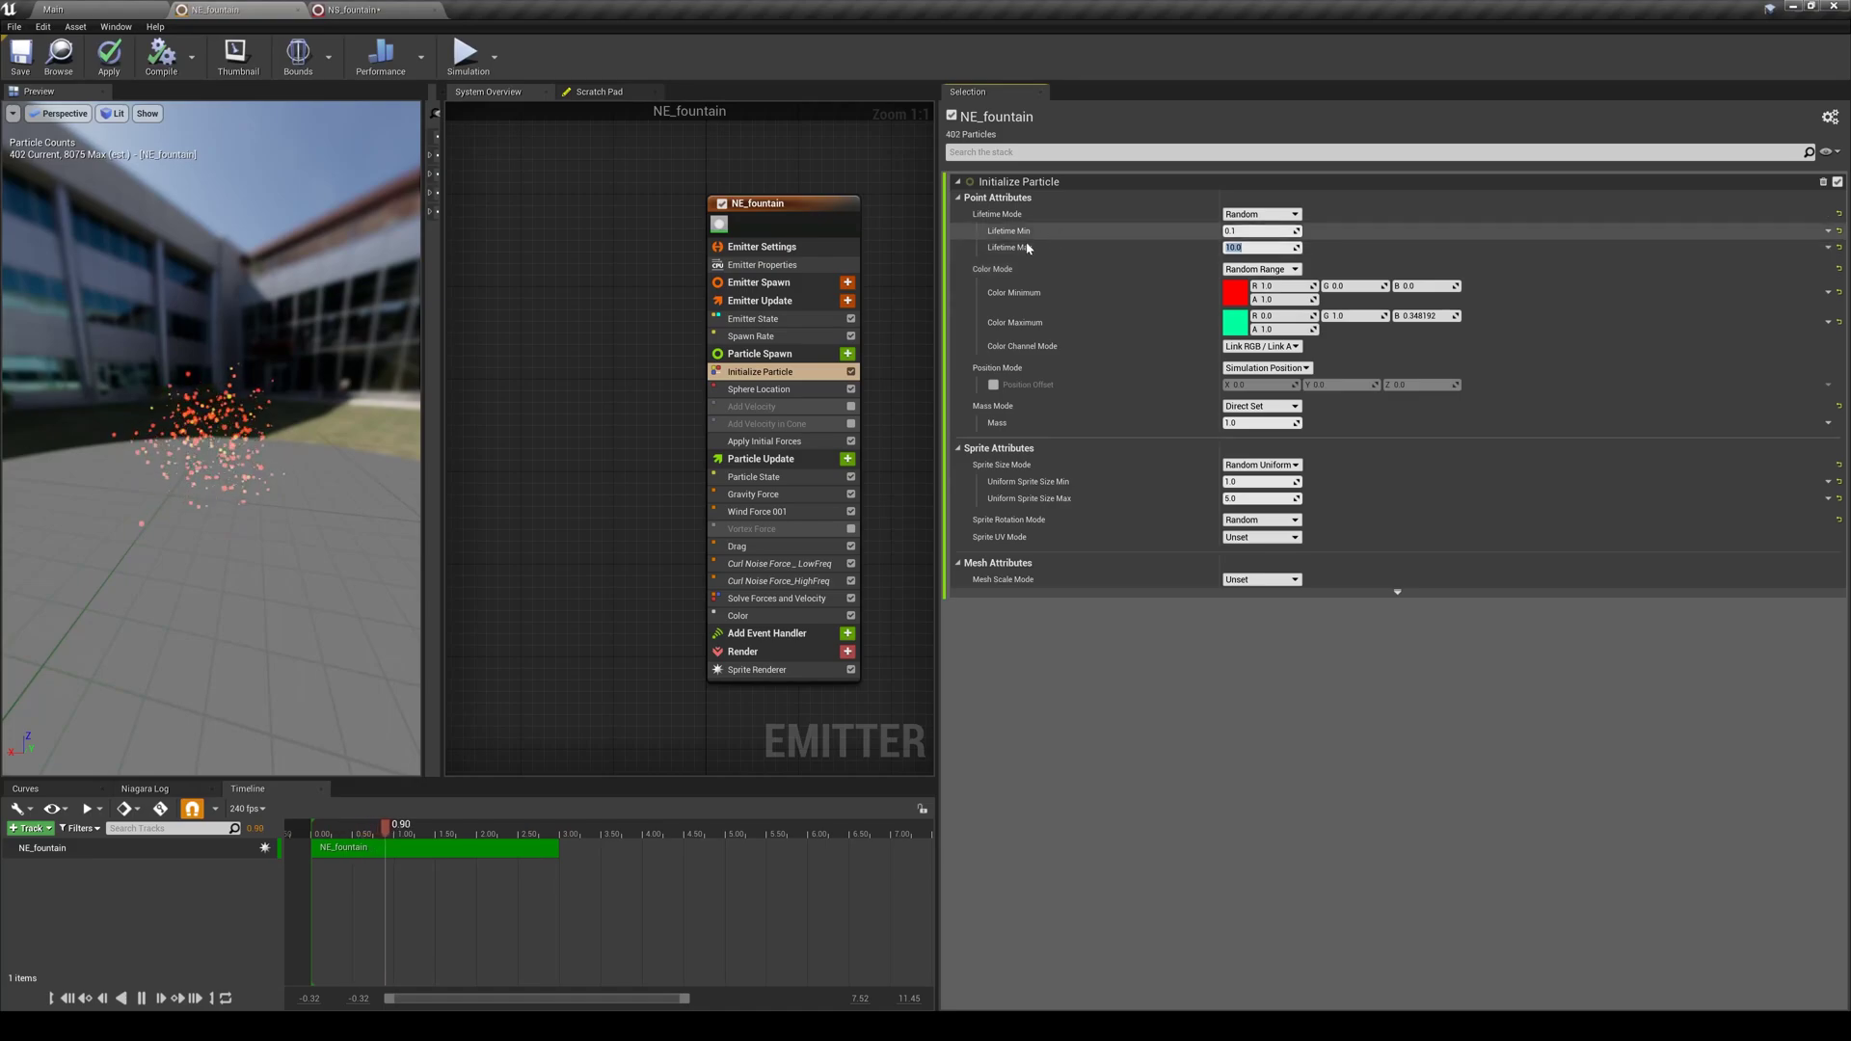
# Inspect the fountain in the preview, review the Color module's NormalizedAge curve index and pause the simulation
pyautogui.moveTo(234, 466); pyautogui.dragTo(286, 359)
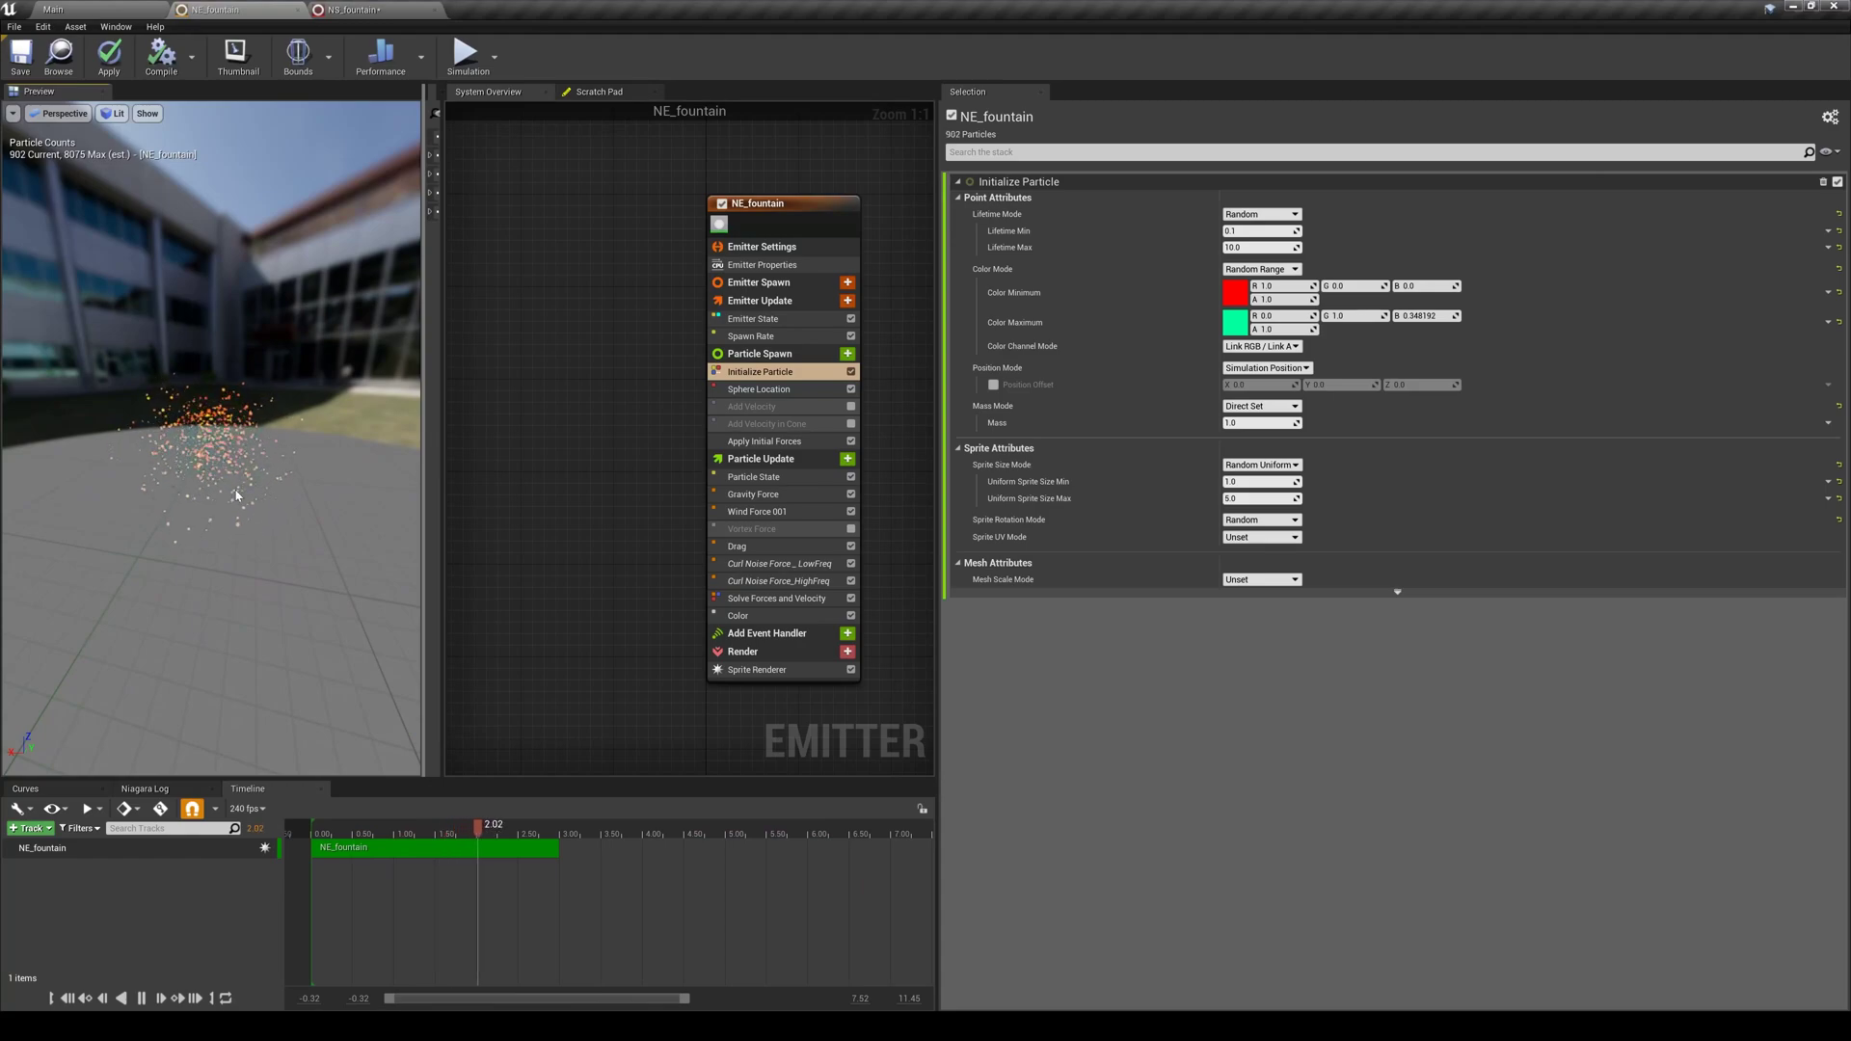
pyautogui.moveTo(236, 480); pyautogui.dragTo(140, 471)
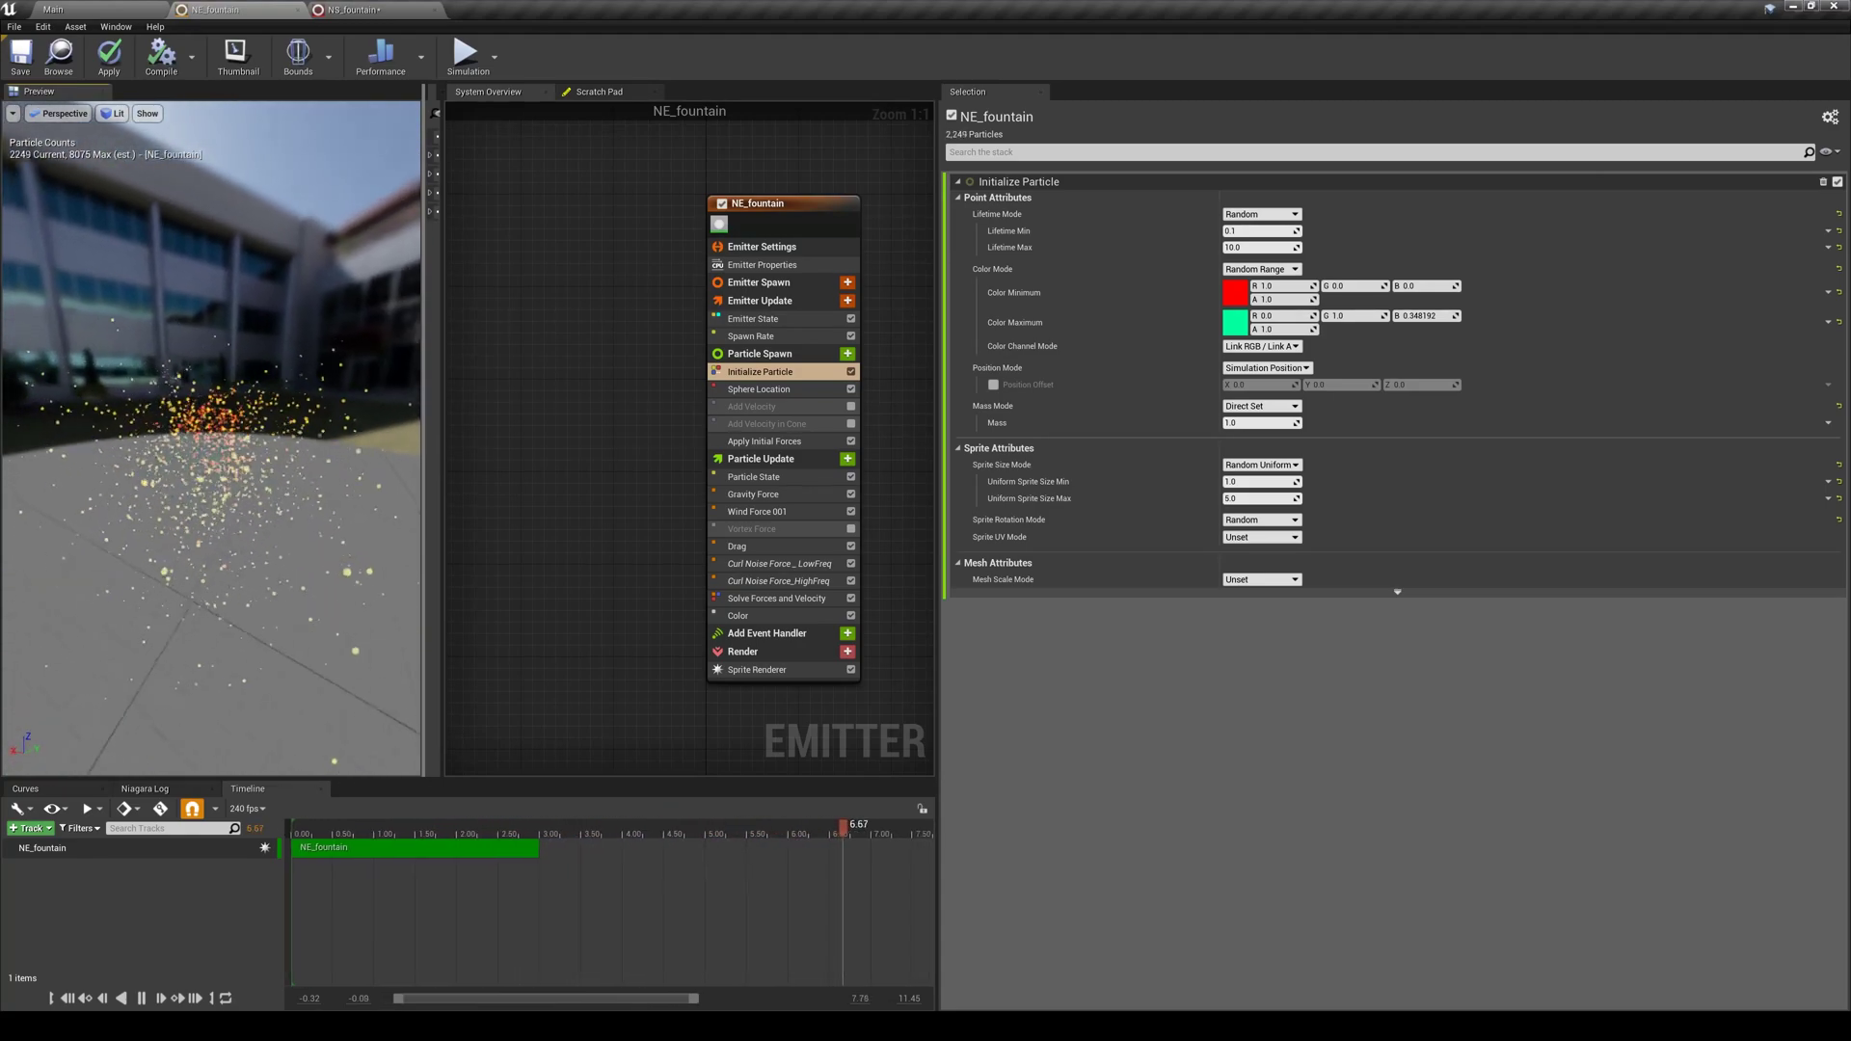
pyautogui.click(737, 615)
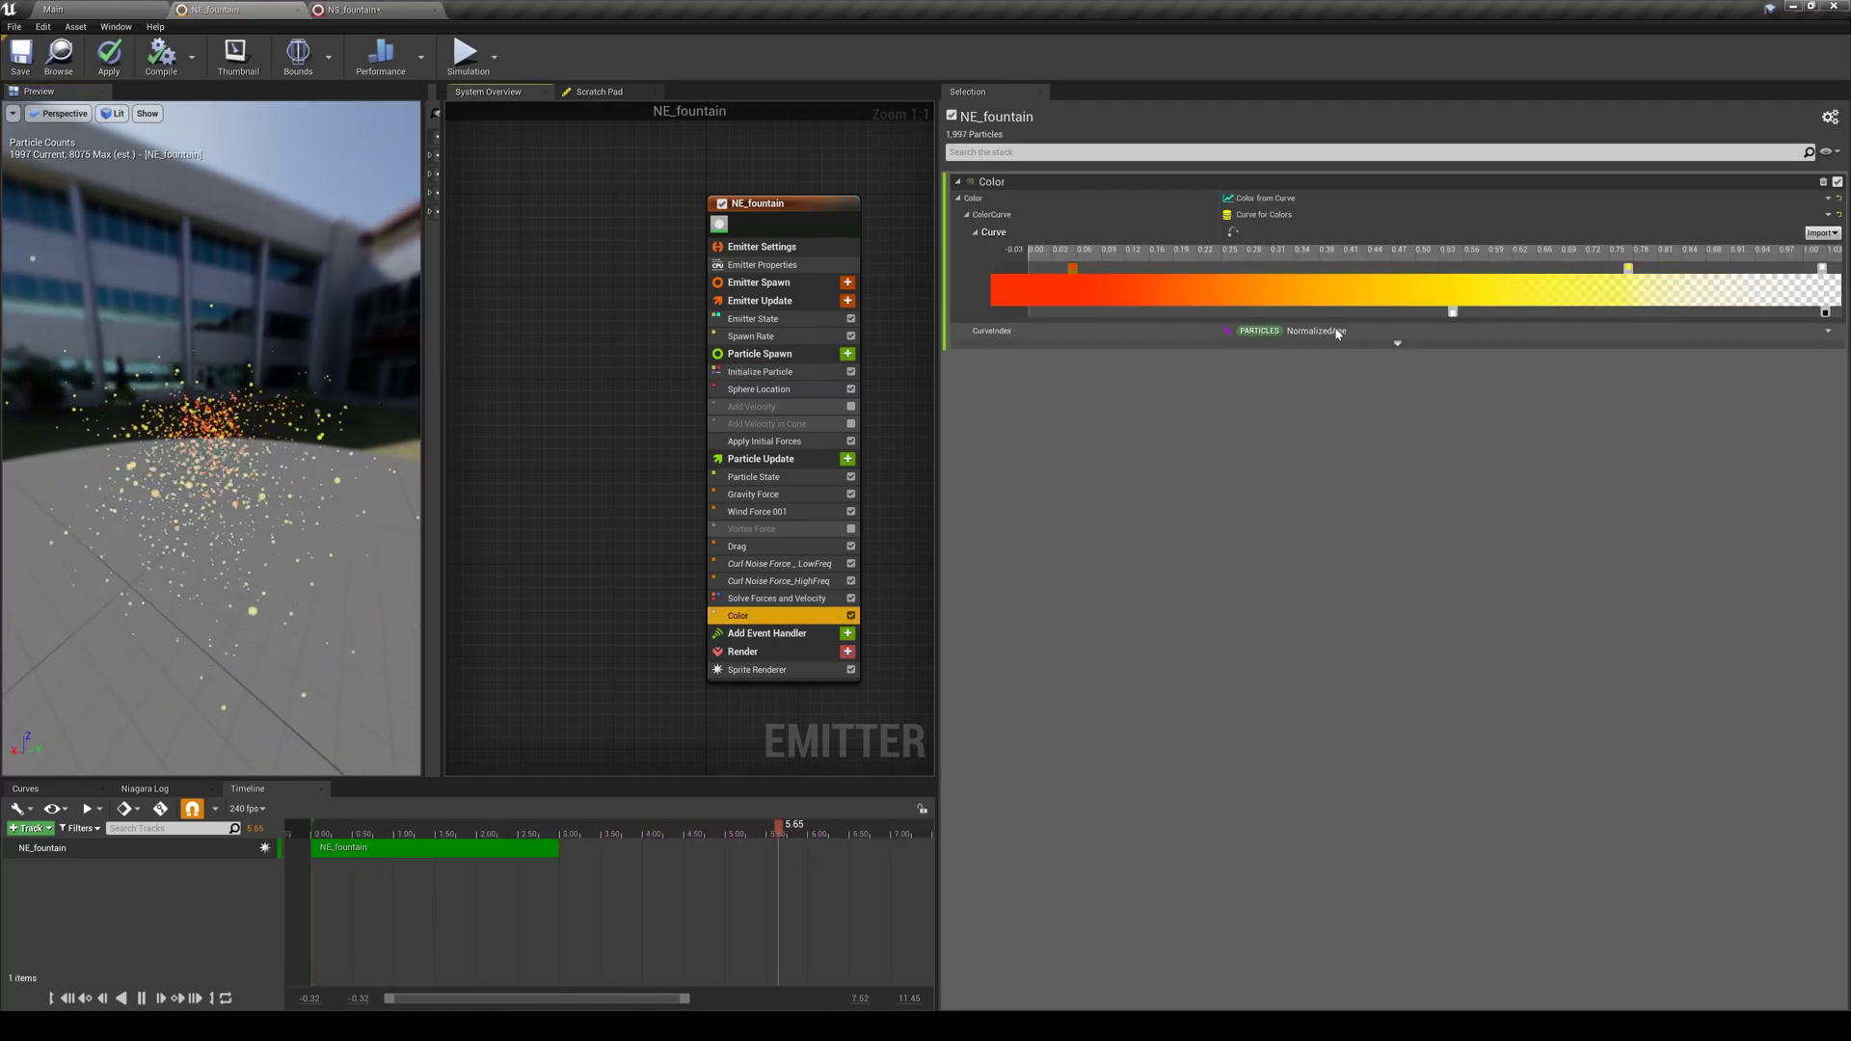
pyautogui.moveTo(1326, 333)
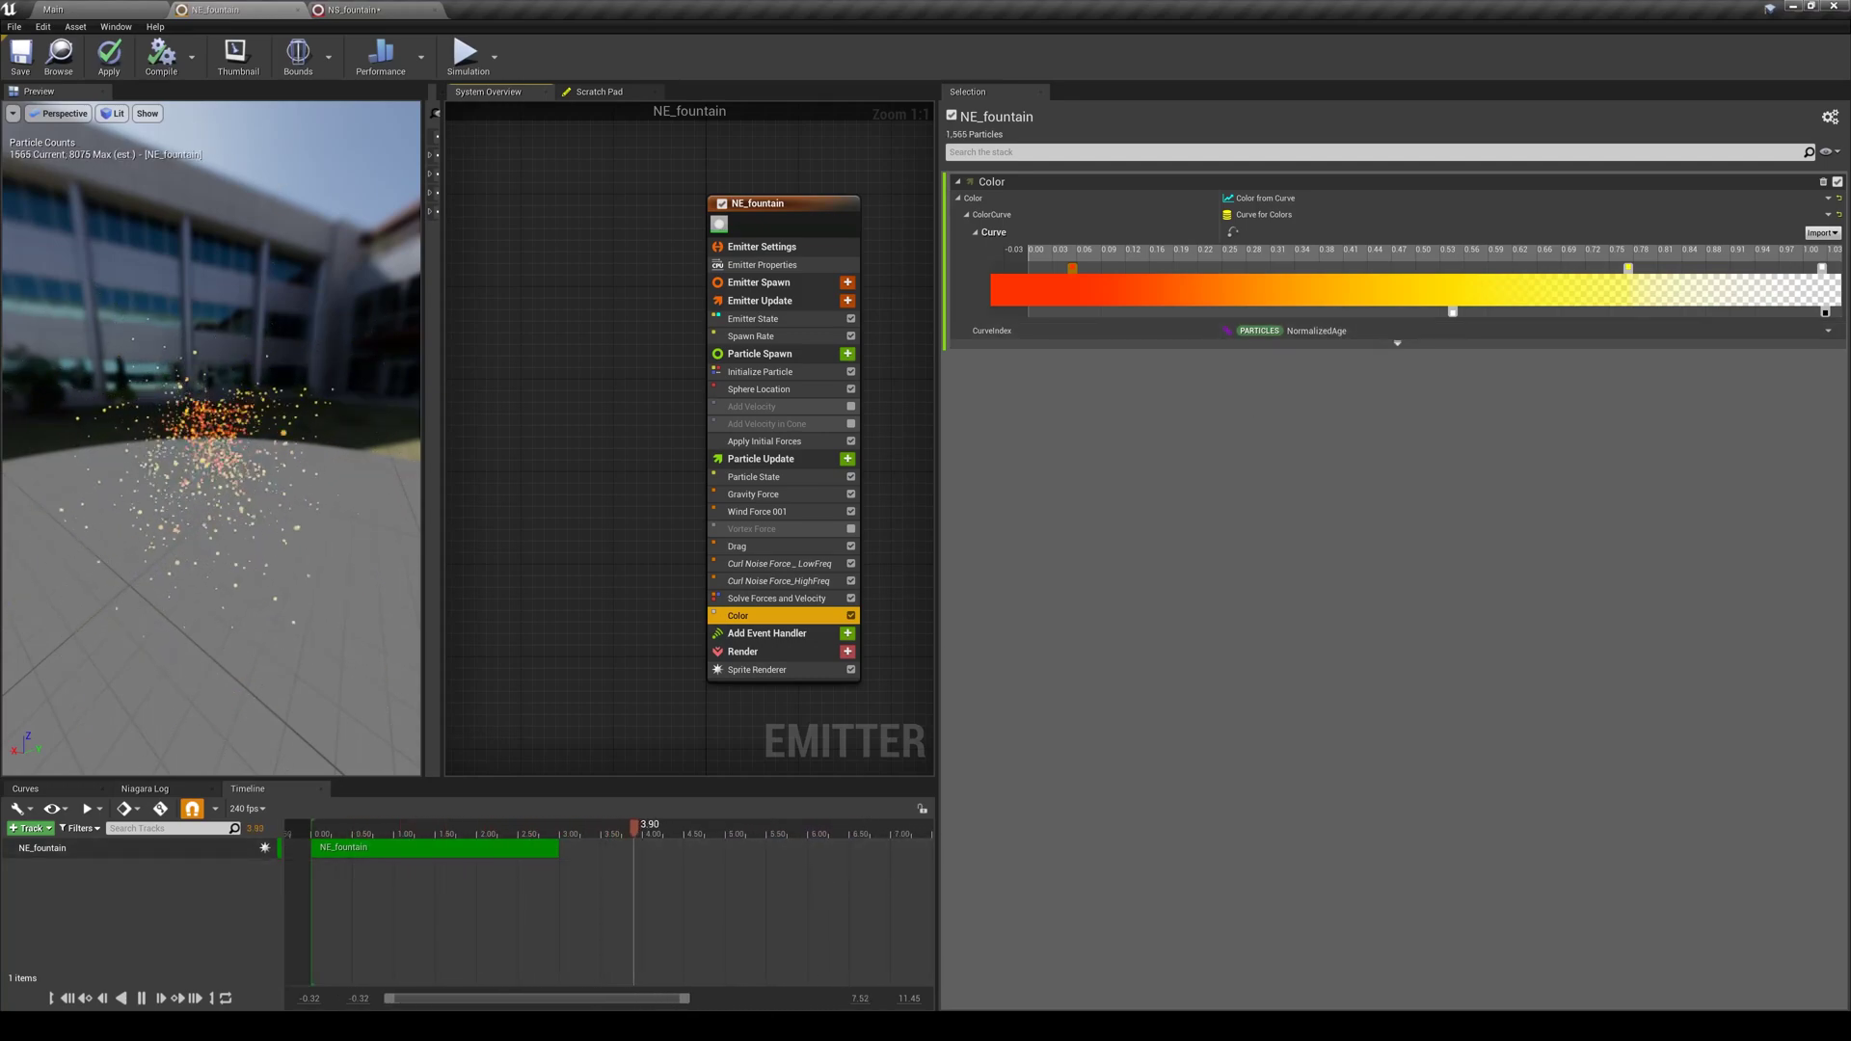
pyautogui.click(539, 962)
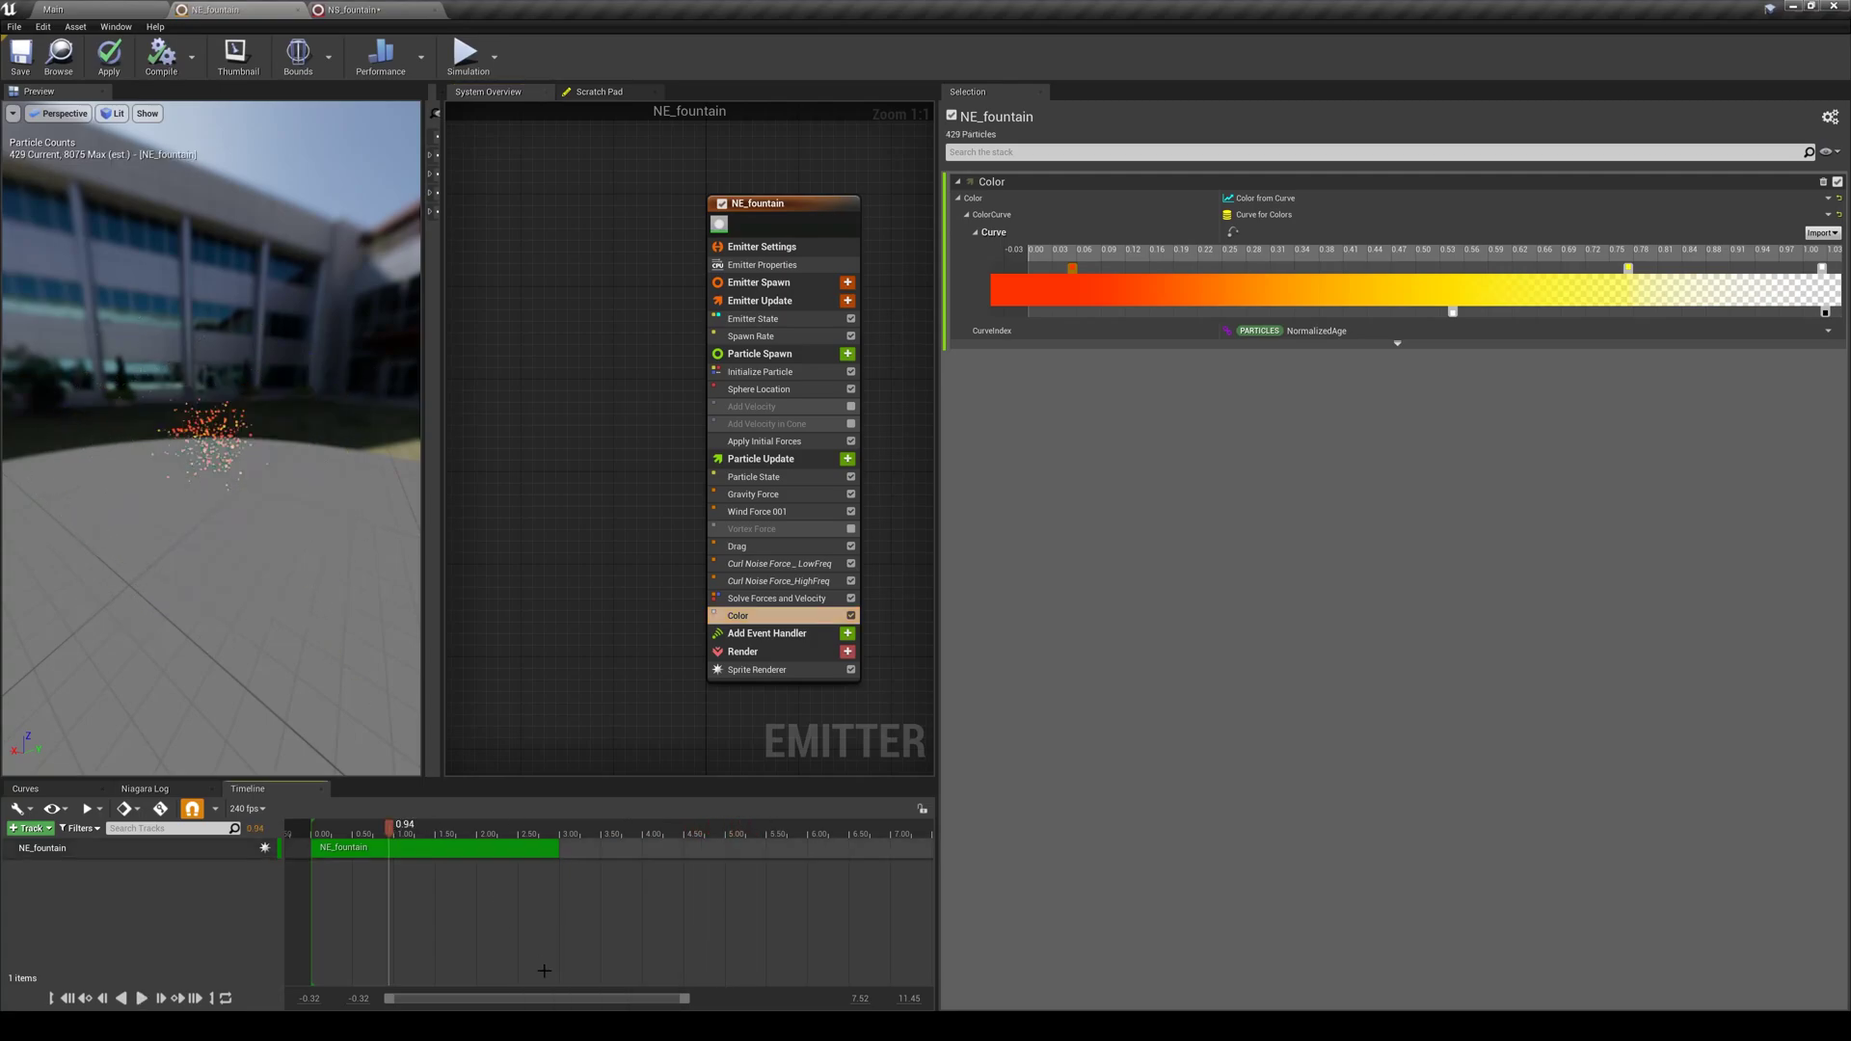
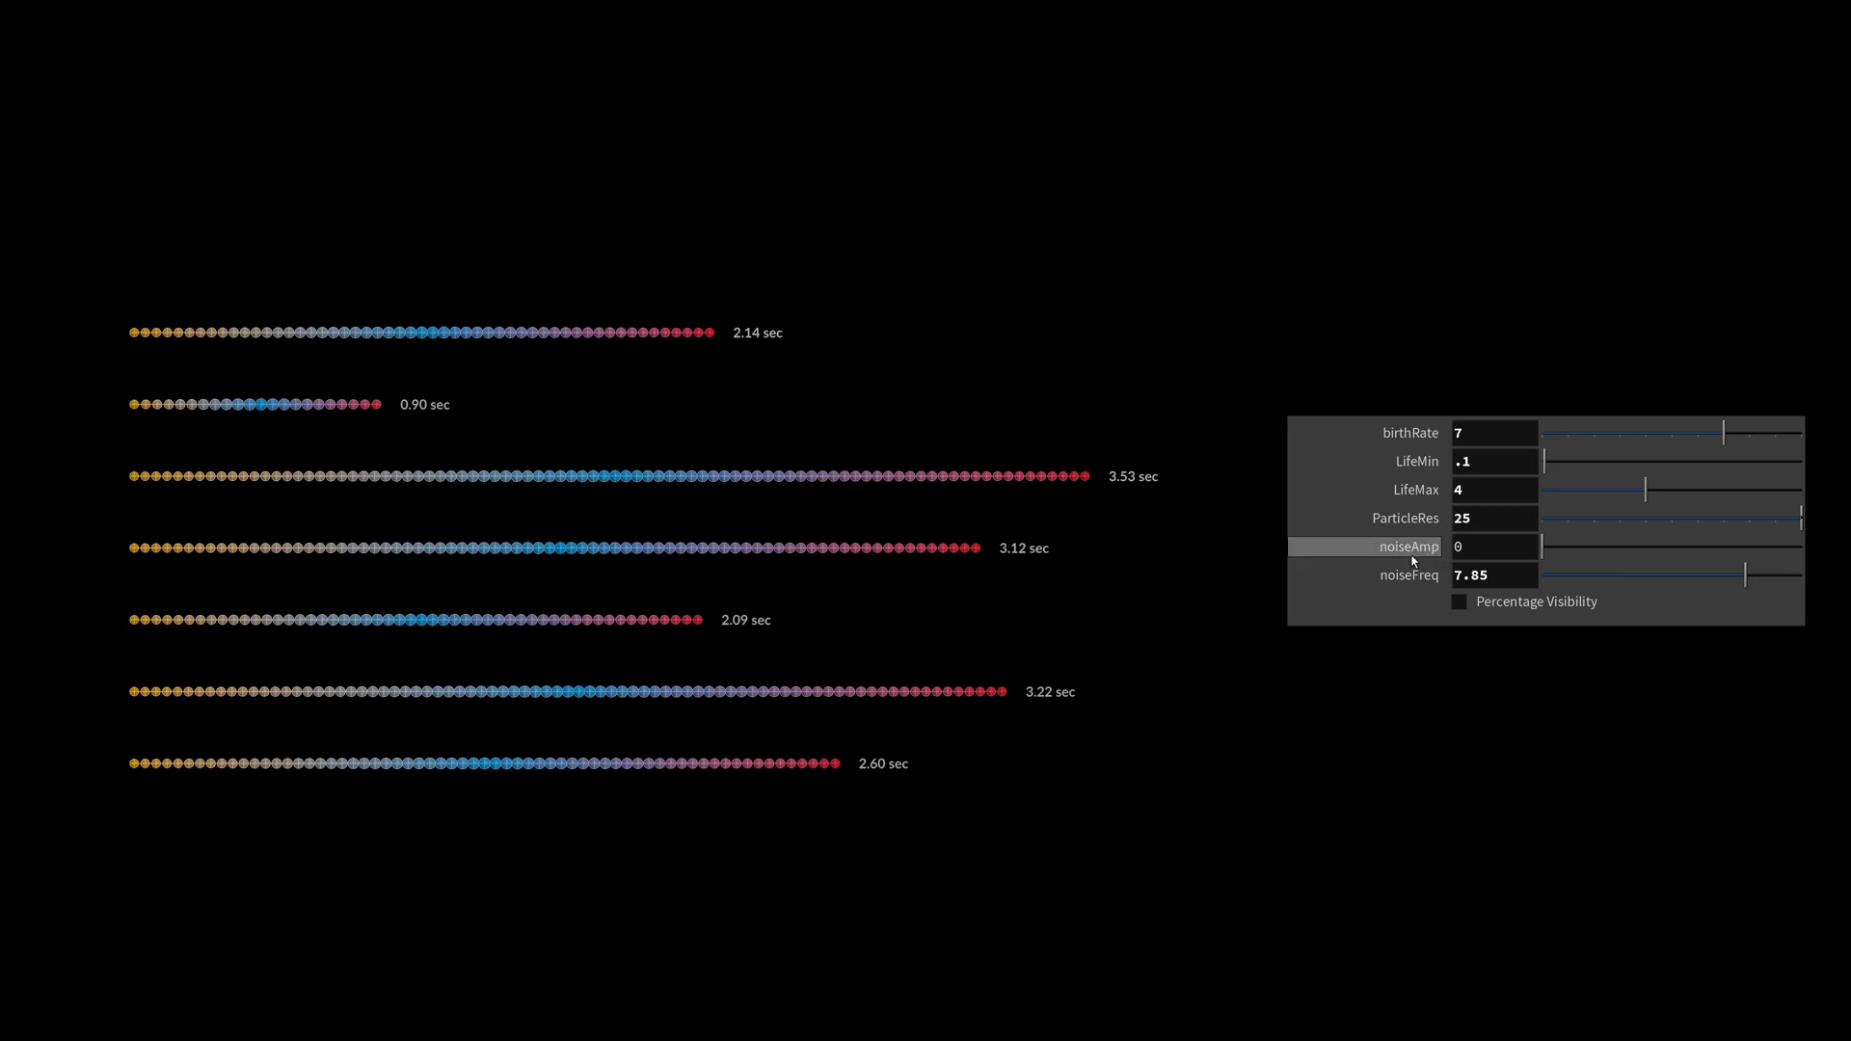
# In the particle lifetime demo, turn on Percentage Visibility and move the color ramp's blue middle point to 0.1
pyautogui.click(1460, 602)
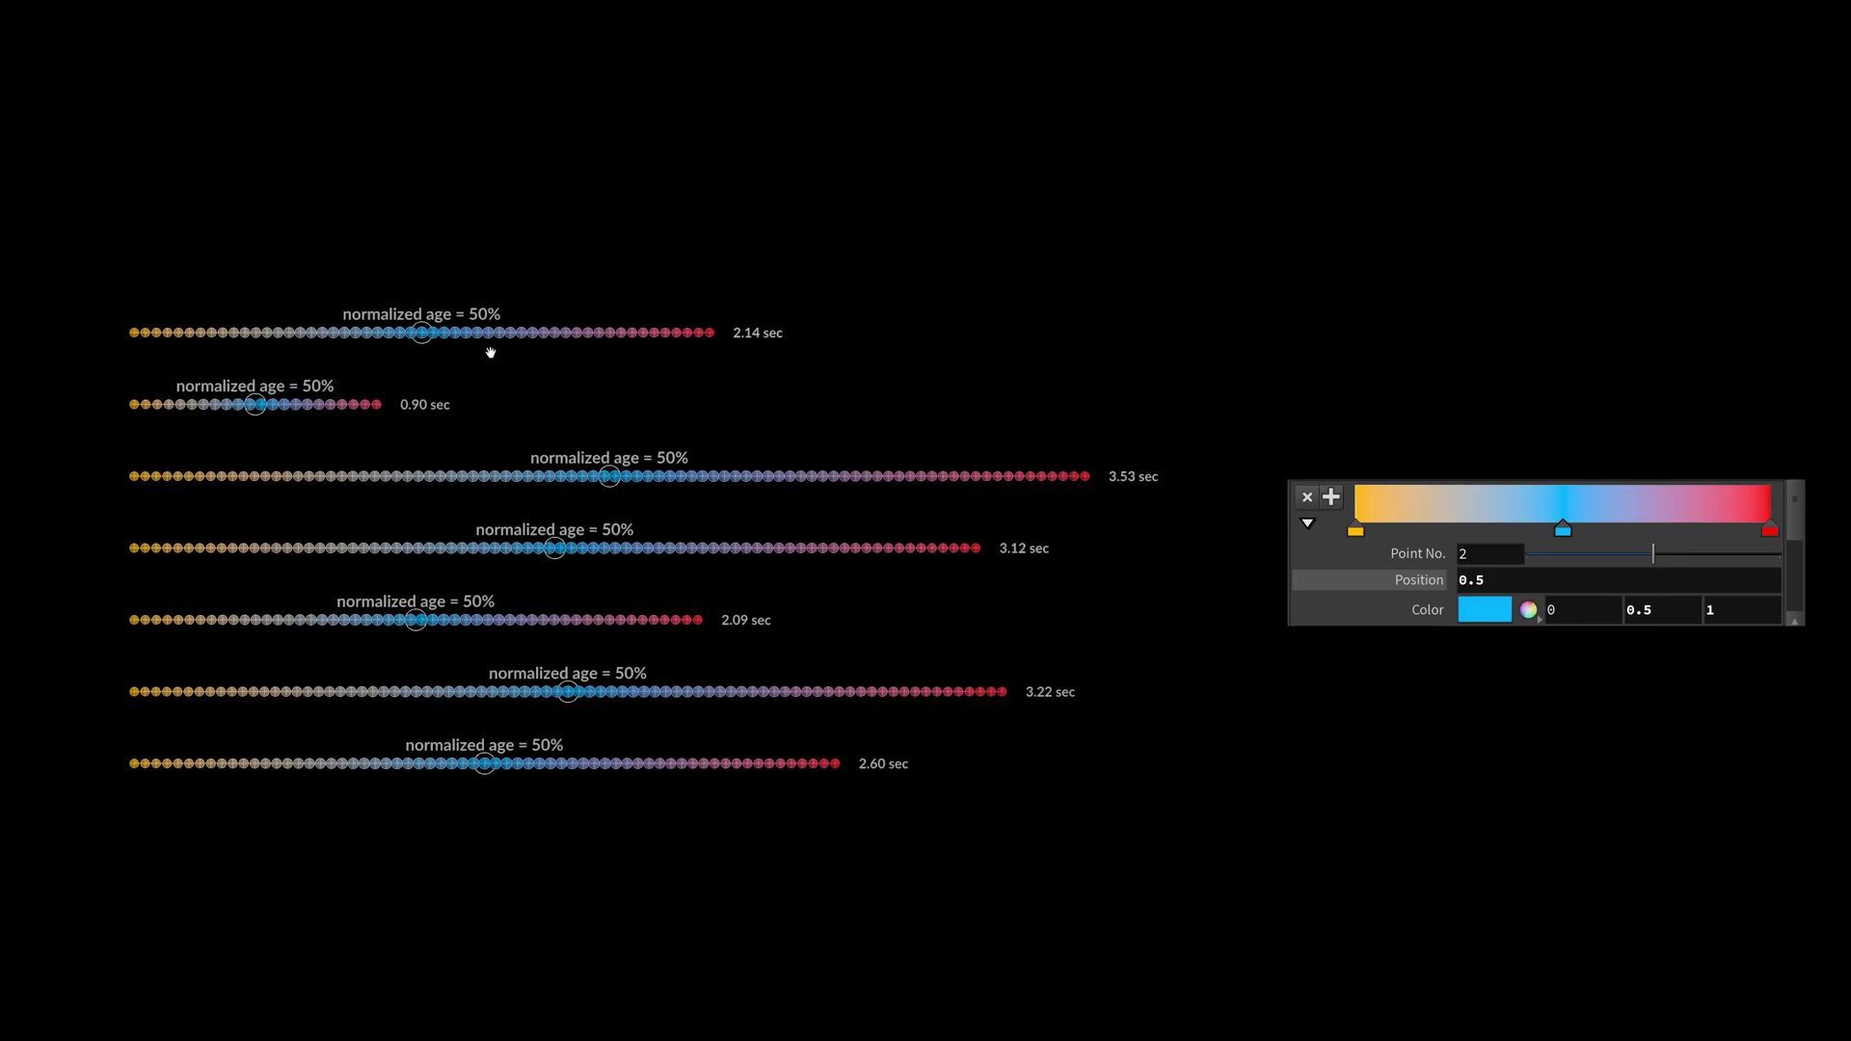
pyautogui.moveTo(1562, 530); pyautogui.dragTo(1414, 538)
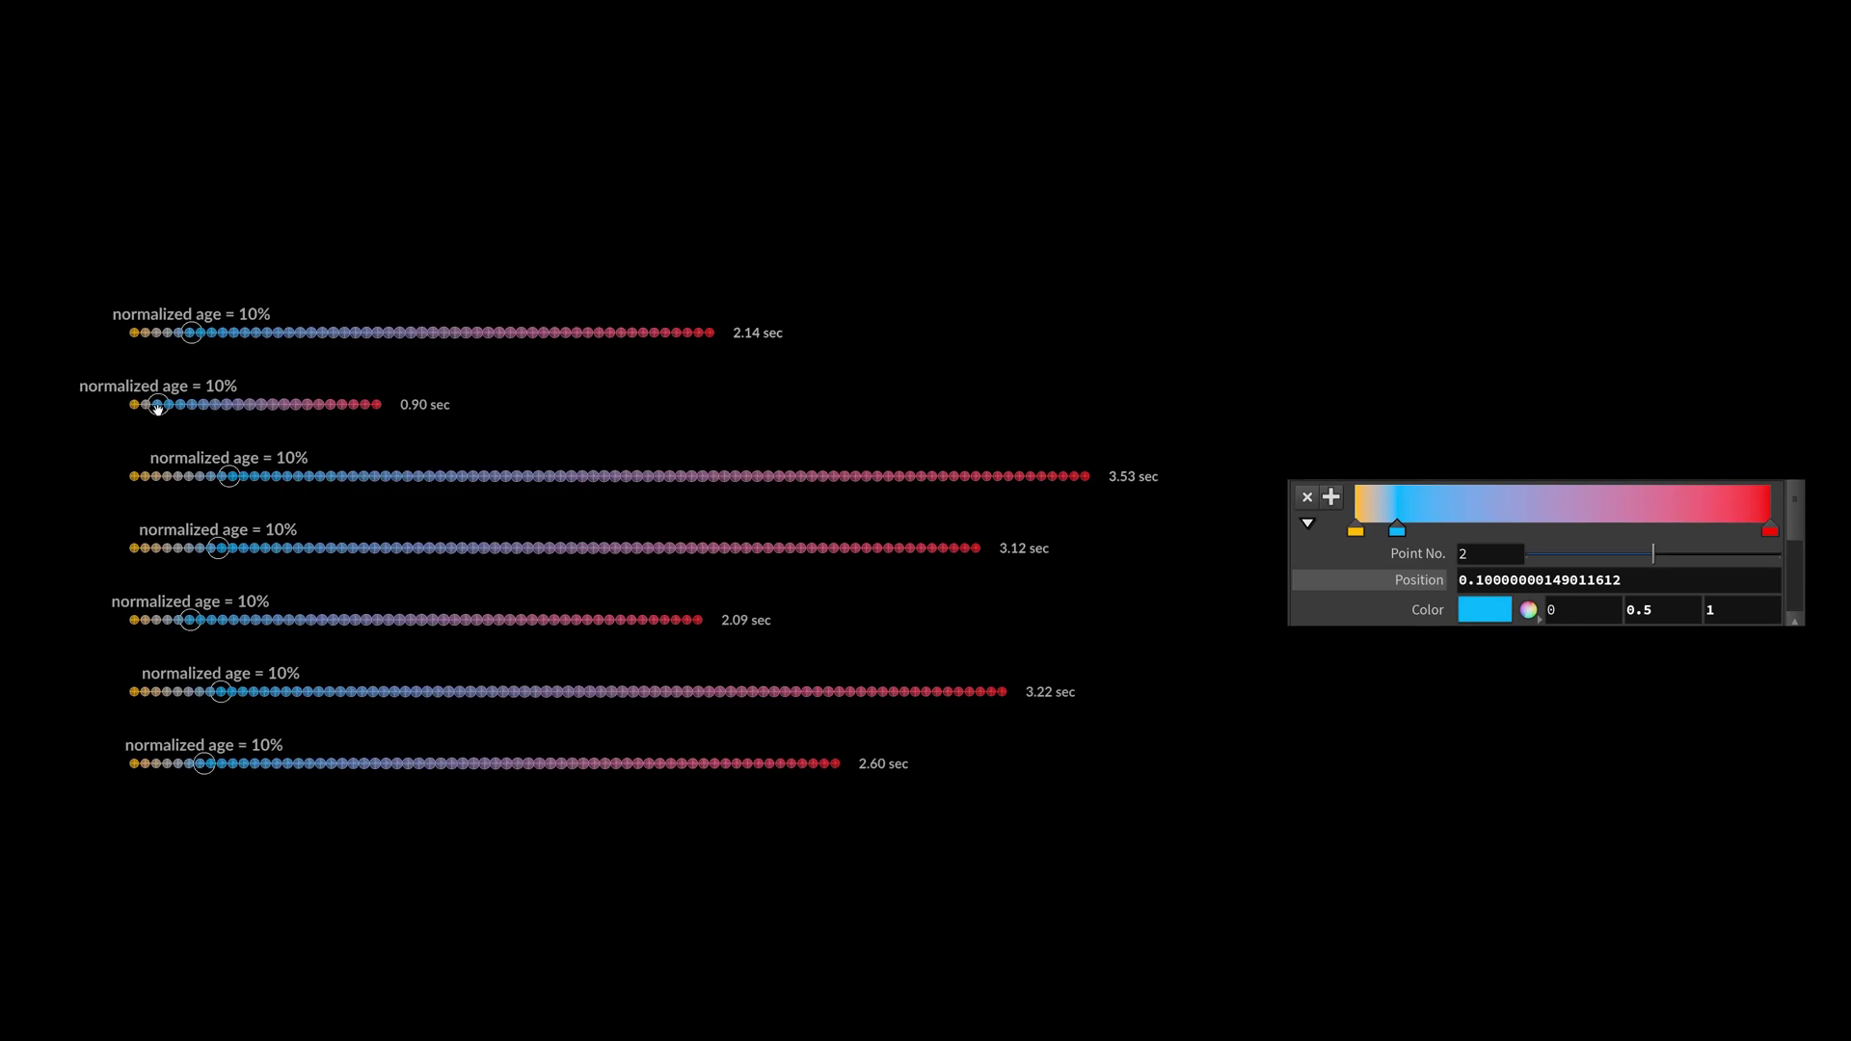
# Change the ramp's middle point to green and set its position to 0.5
pyautogui.doubleClick(1398, 532)
pyautogui.click(1459, 397)
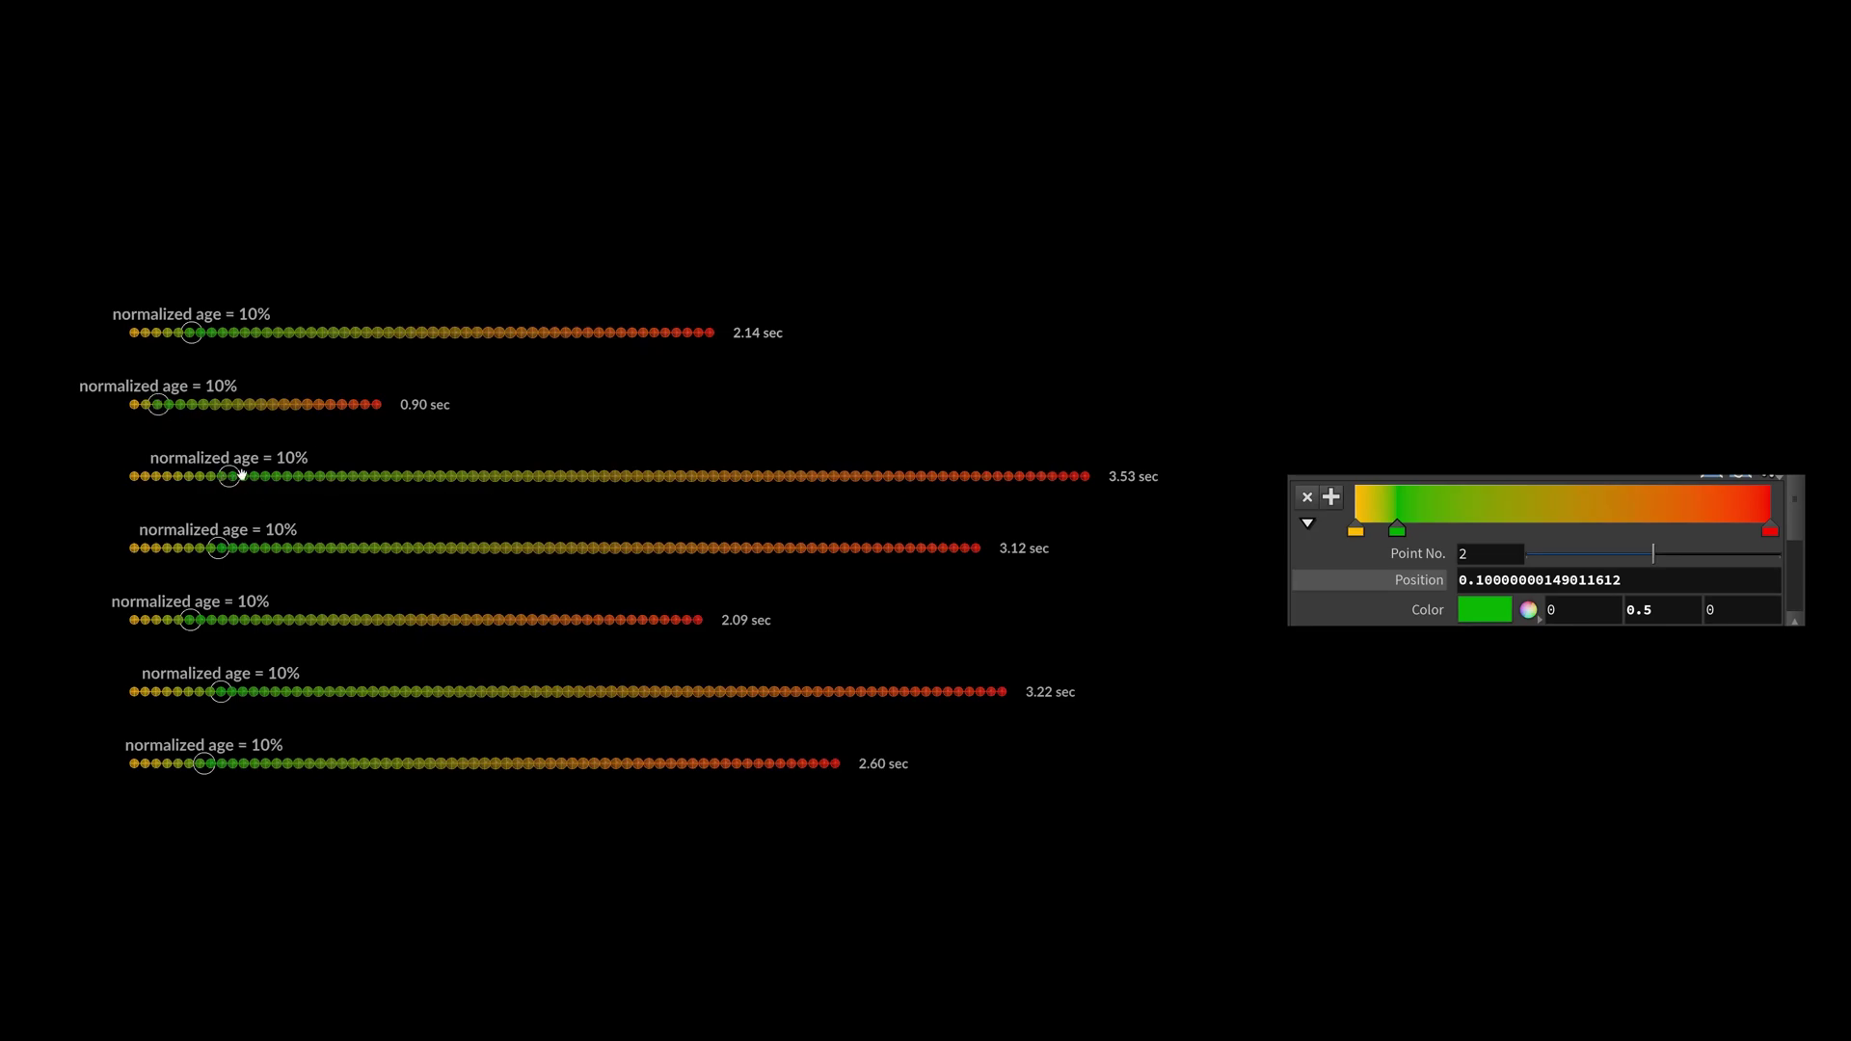
pyautogui.moveTo(1397, 530); pyautogui.dragTo(1572, 530)
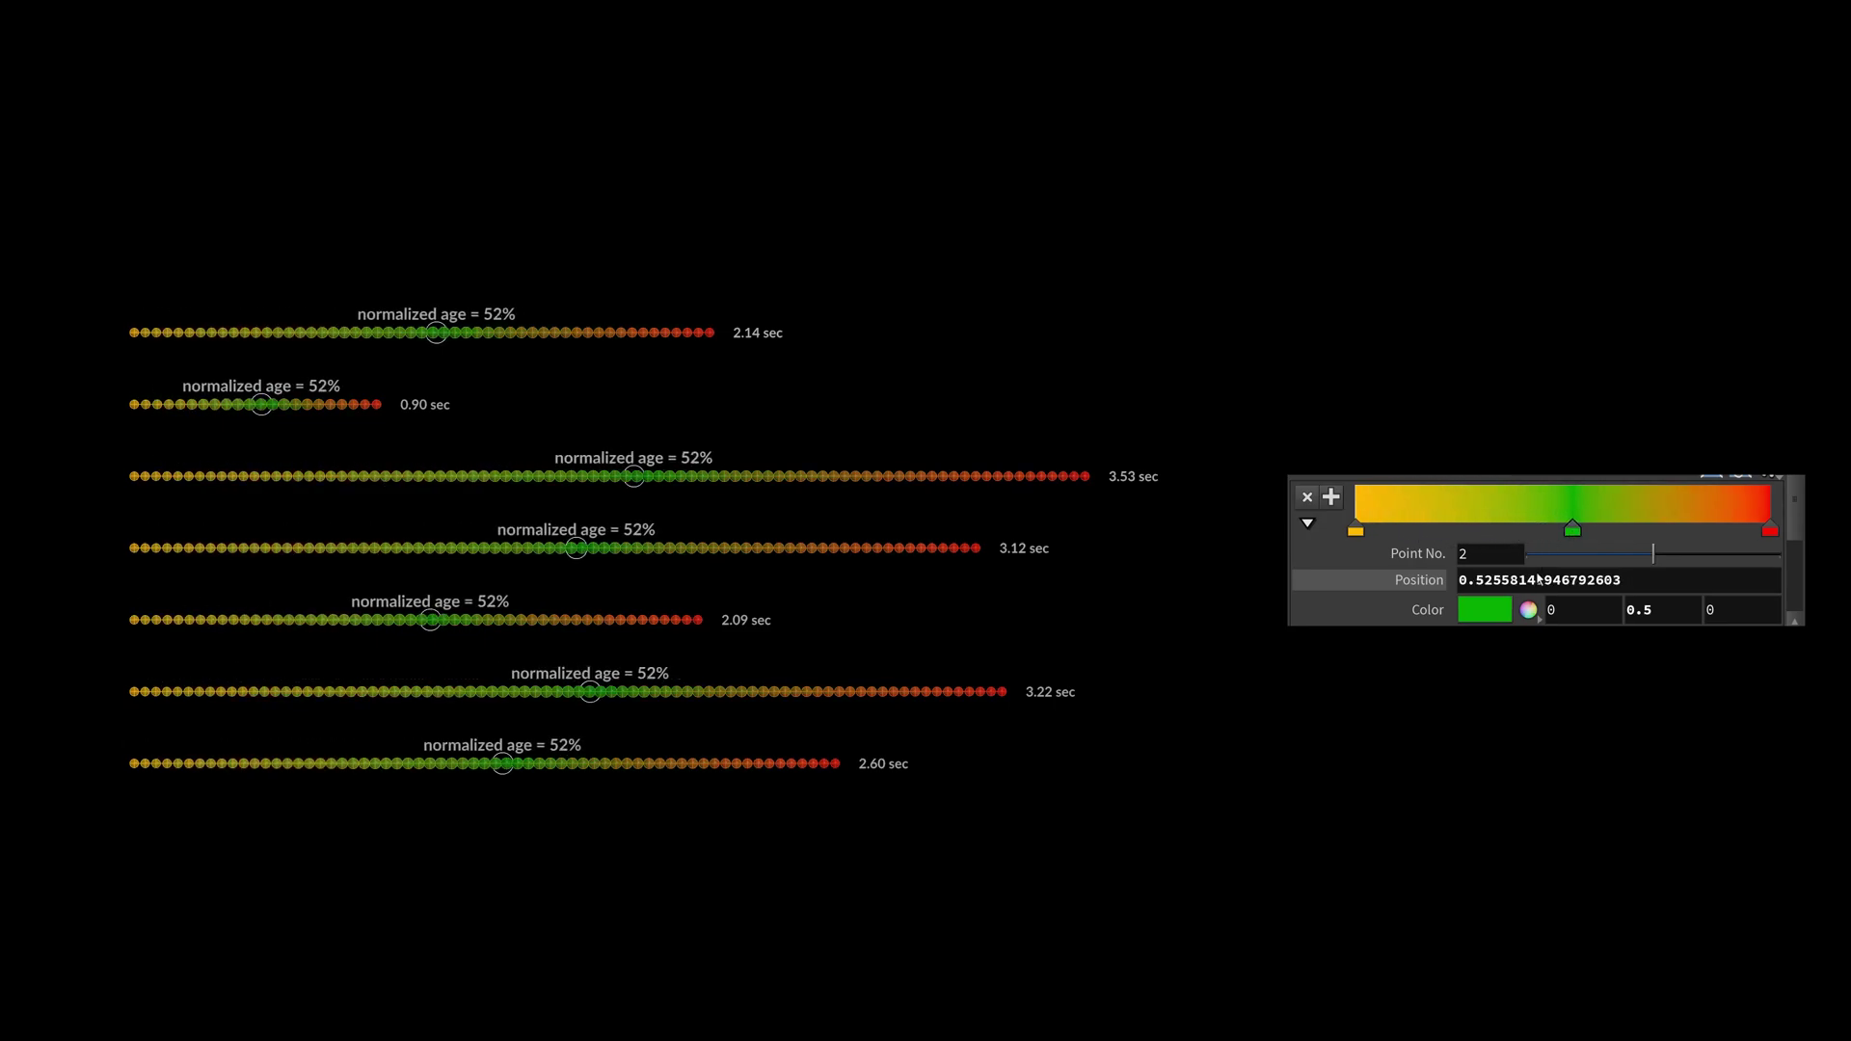
pyautogui.click(1538, 578)
pyautogui.write('0.5')
pyautogui.press('Return')
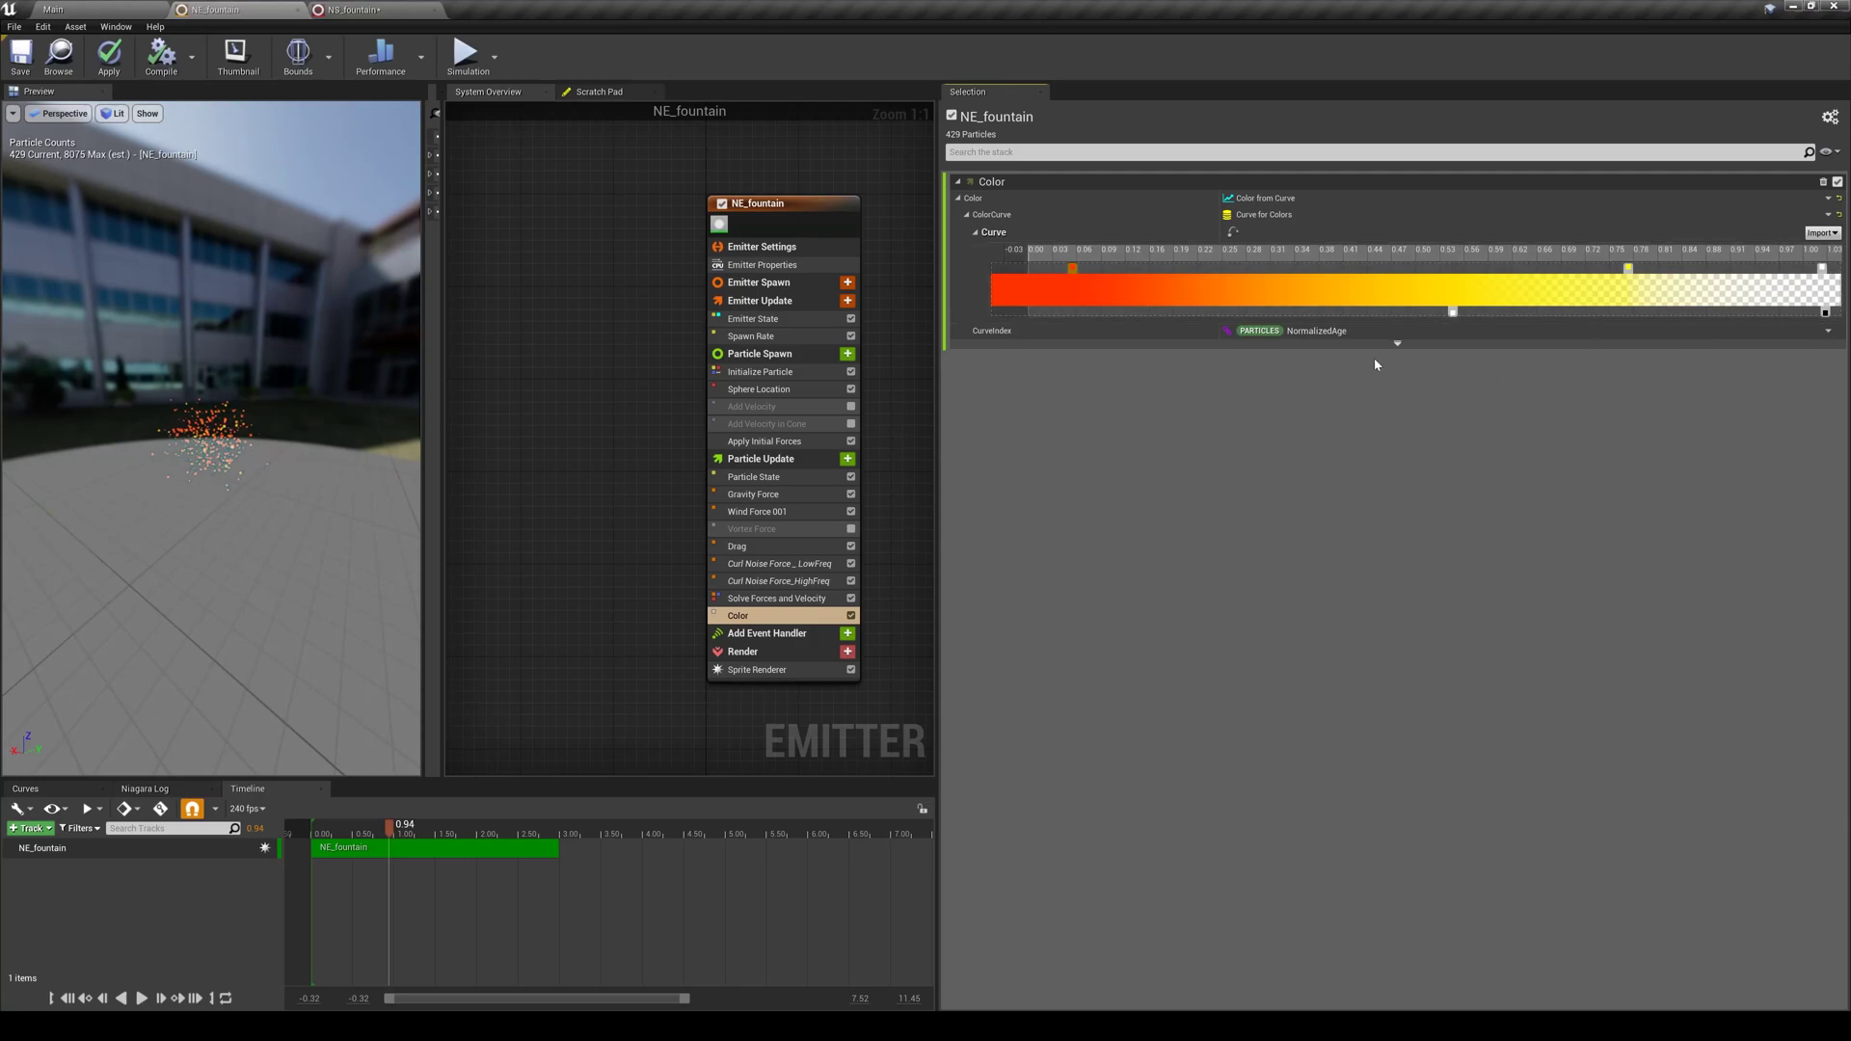
# Back in the Niagara emitter, resume the simulation and compare Initialize Particle's lifetime range with the Color module's NormalizedAge curve index
pyautogui.moveTo(1324, 334)
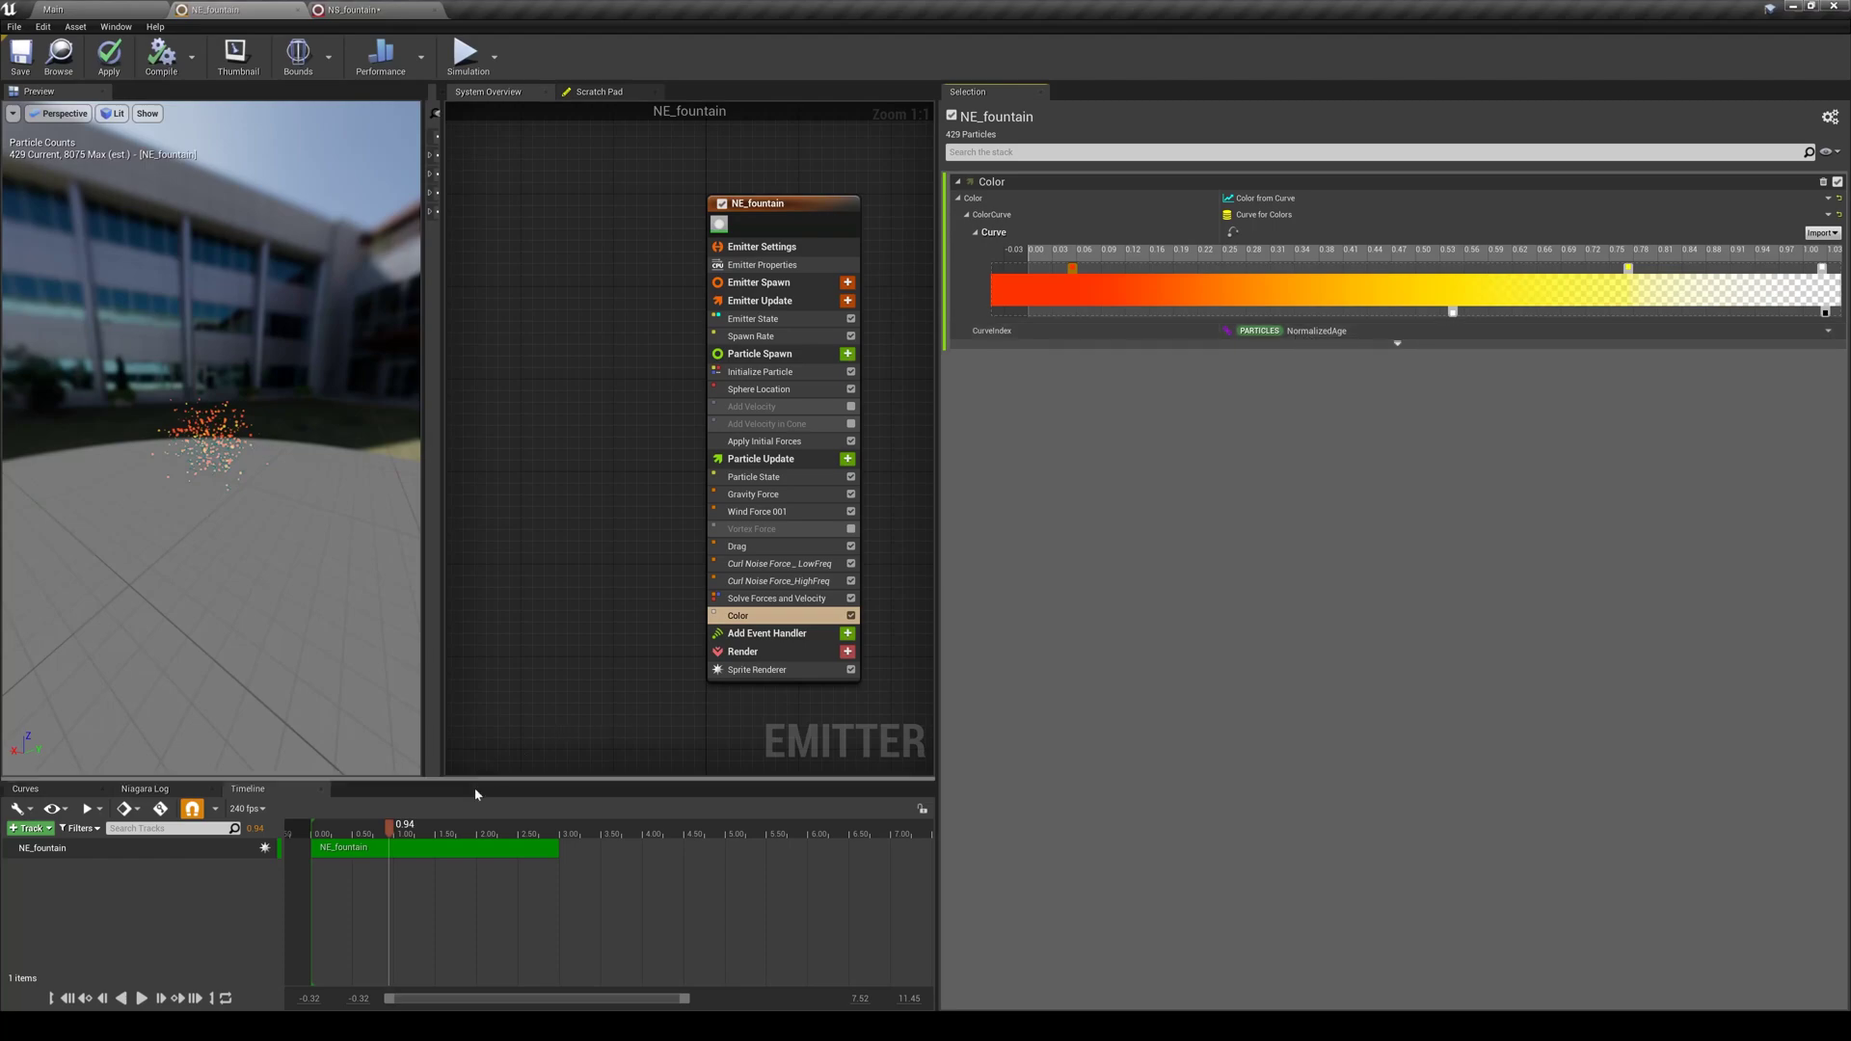
pyautogui.press('space')
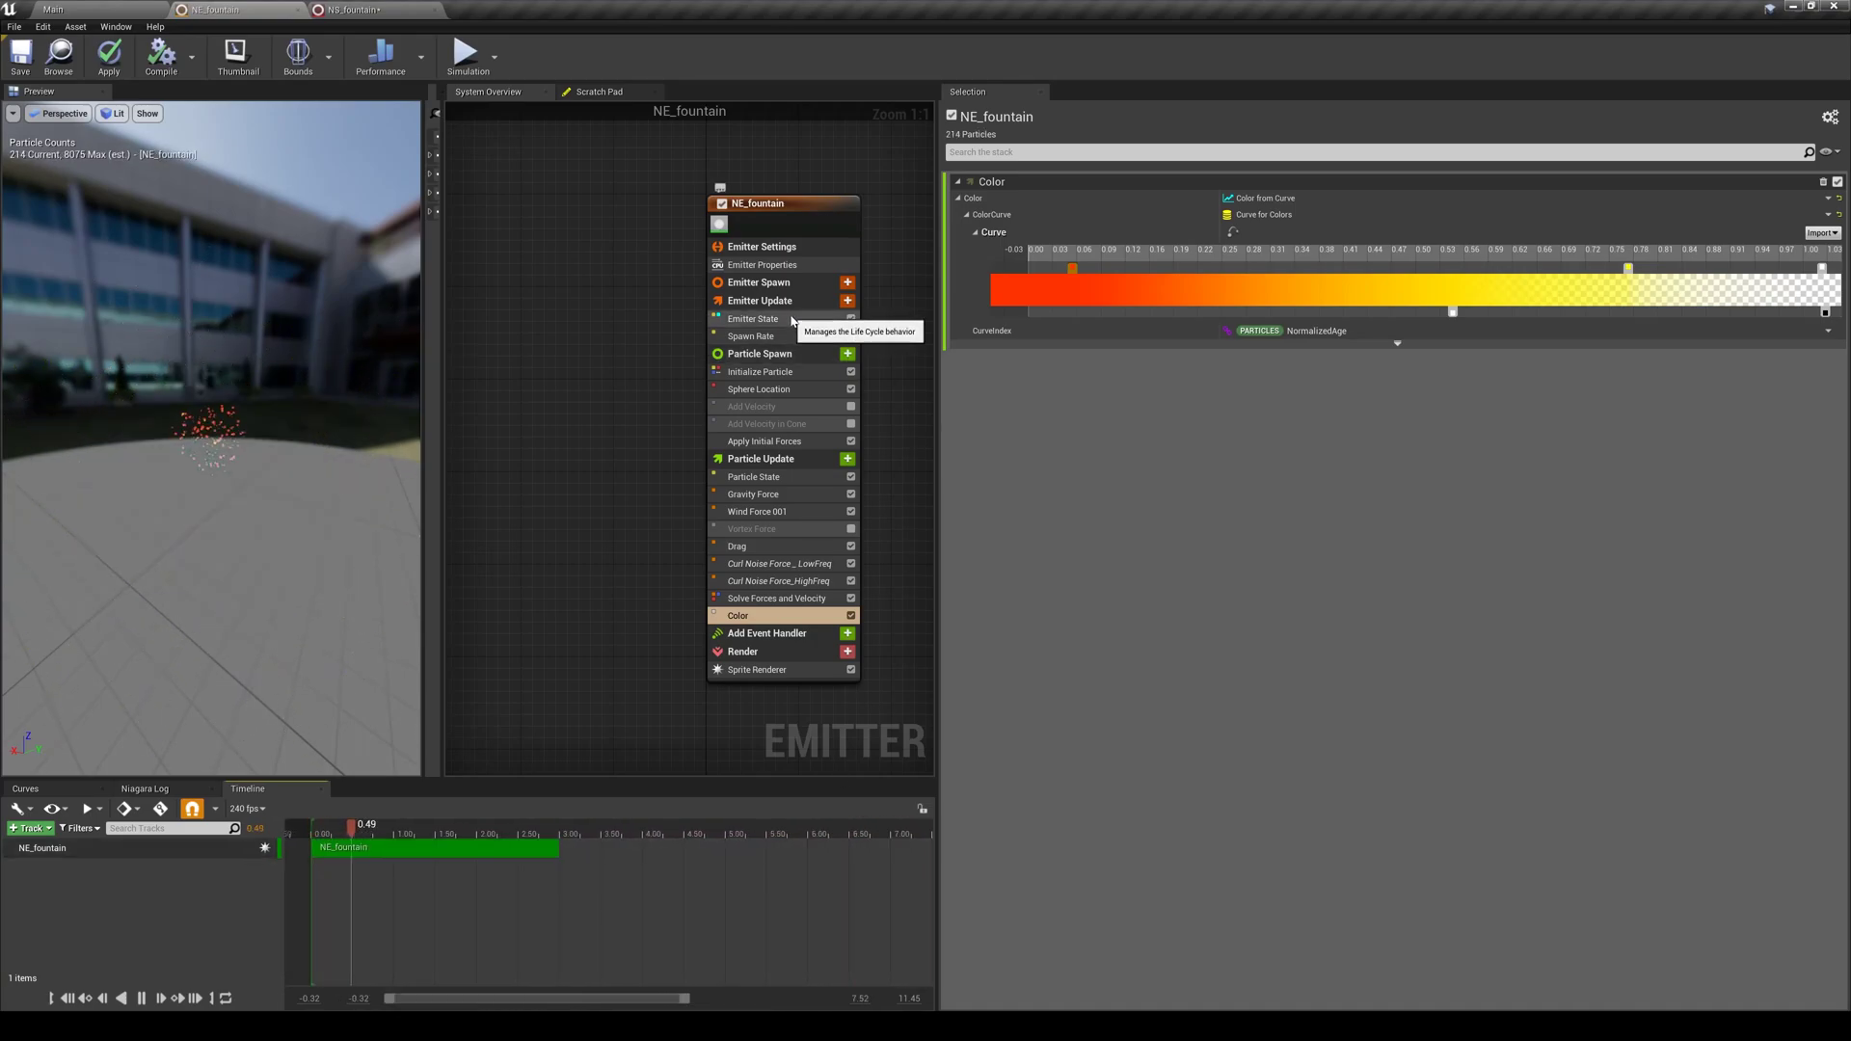
pyautogui.click(765, 373)
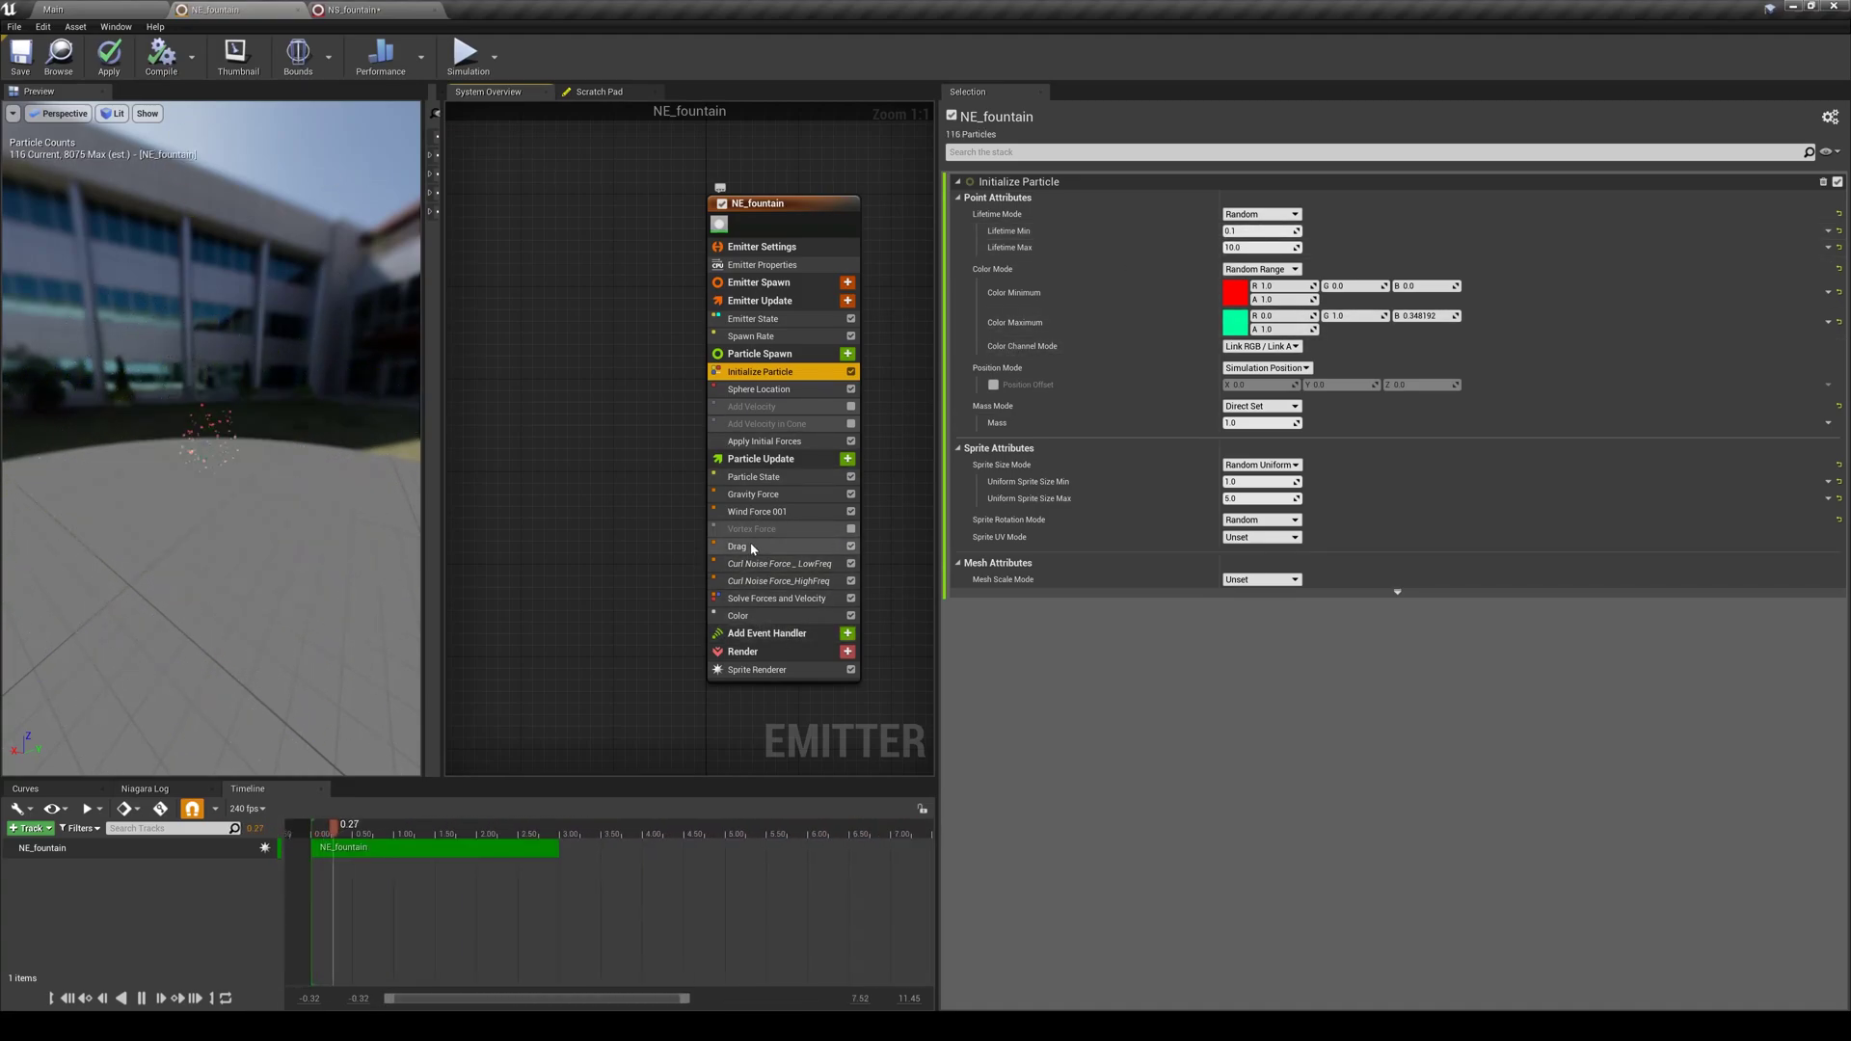
pyautogui.click(772, 617)
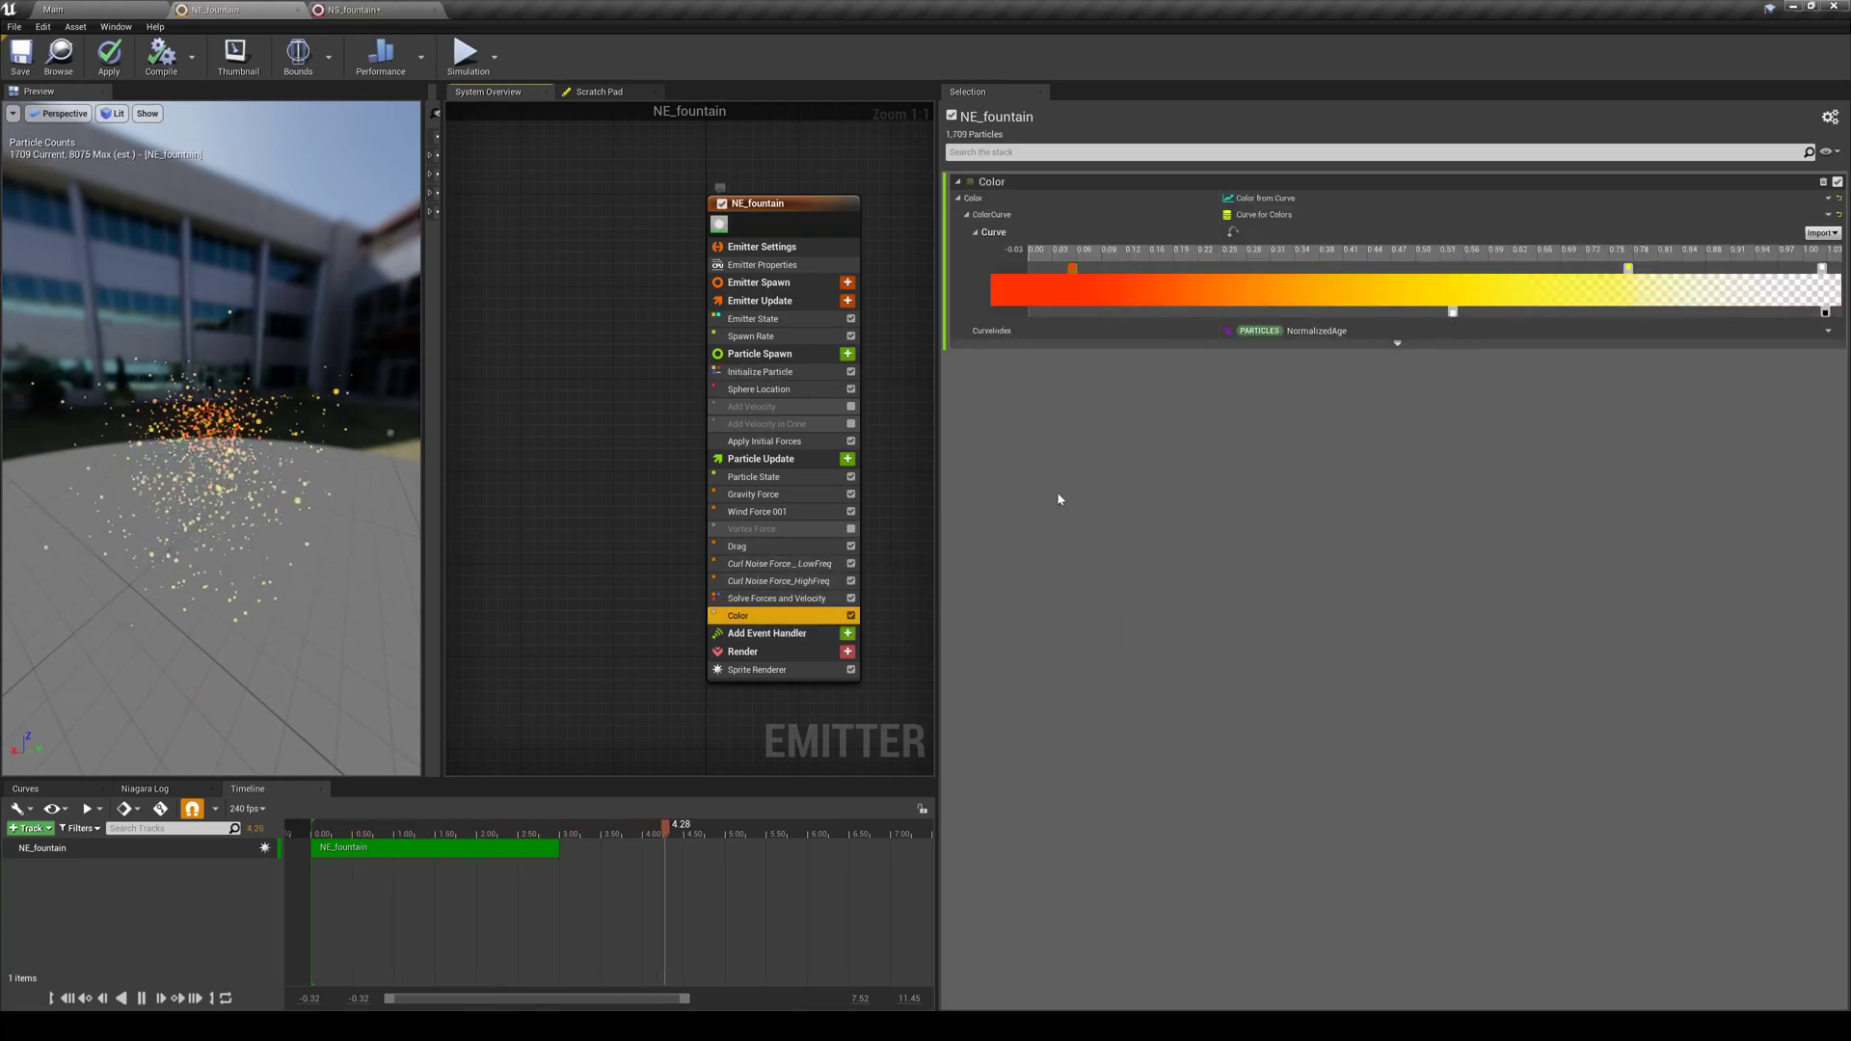
pyautogui.click(781, 372)
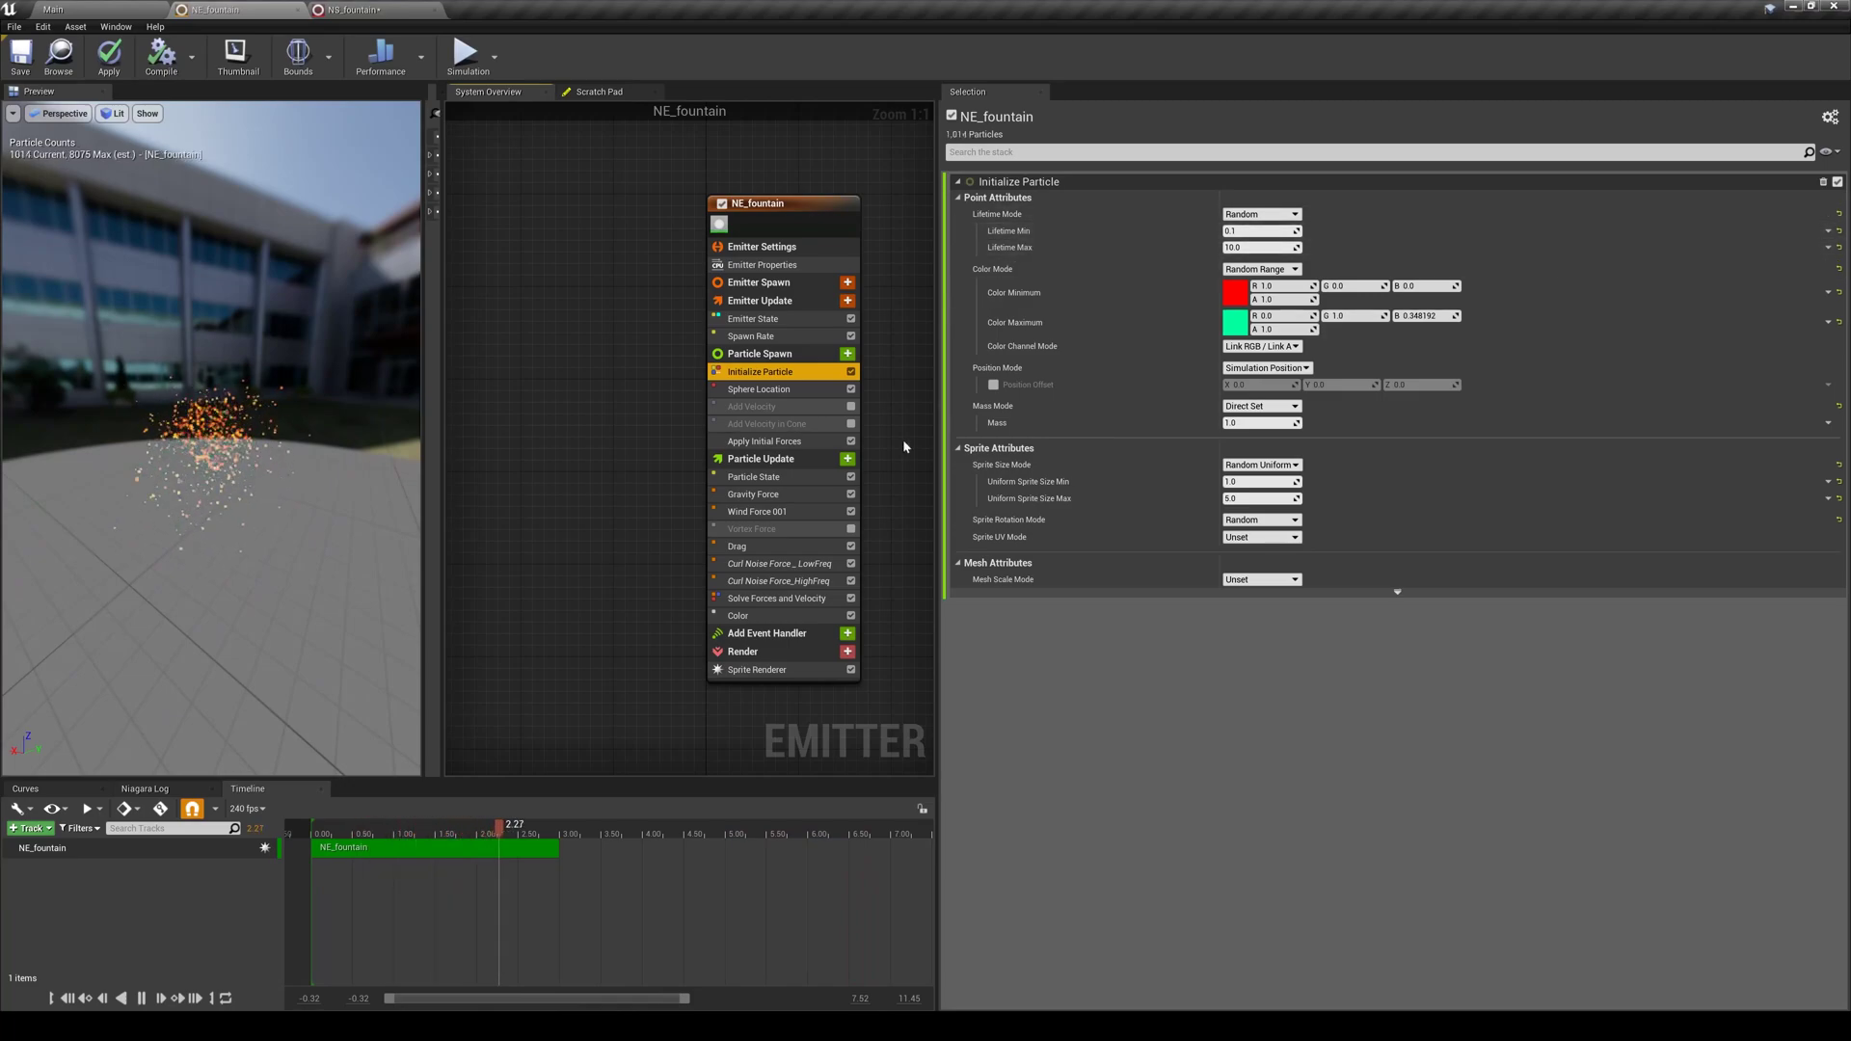
pyautogui.click(761, 616)
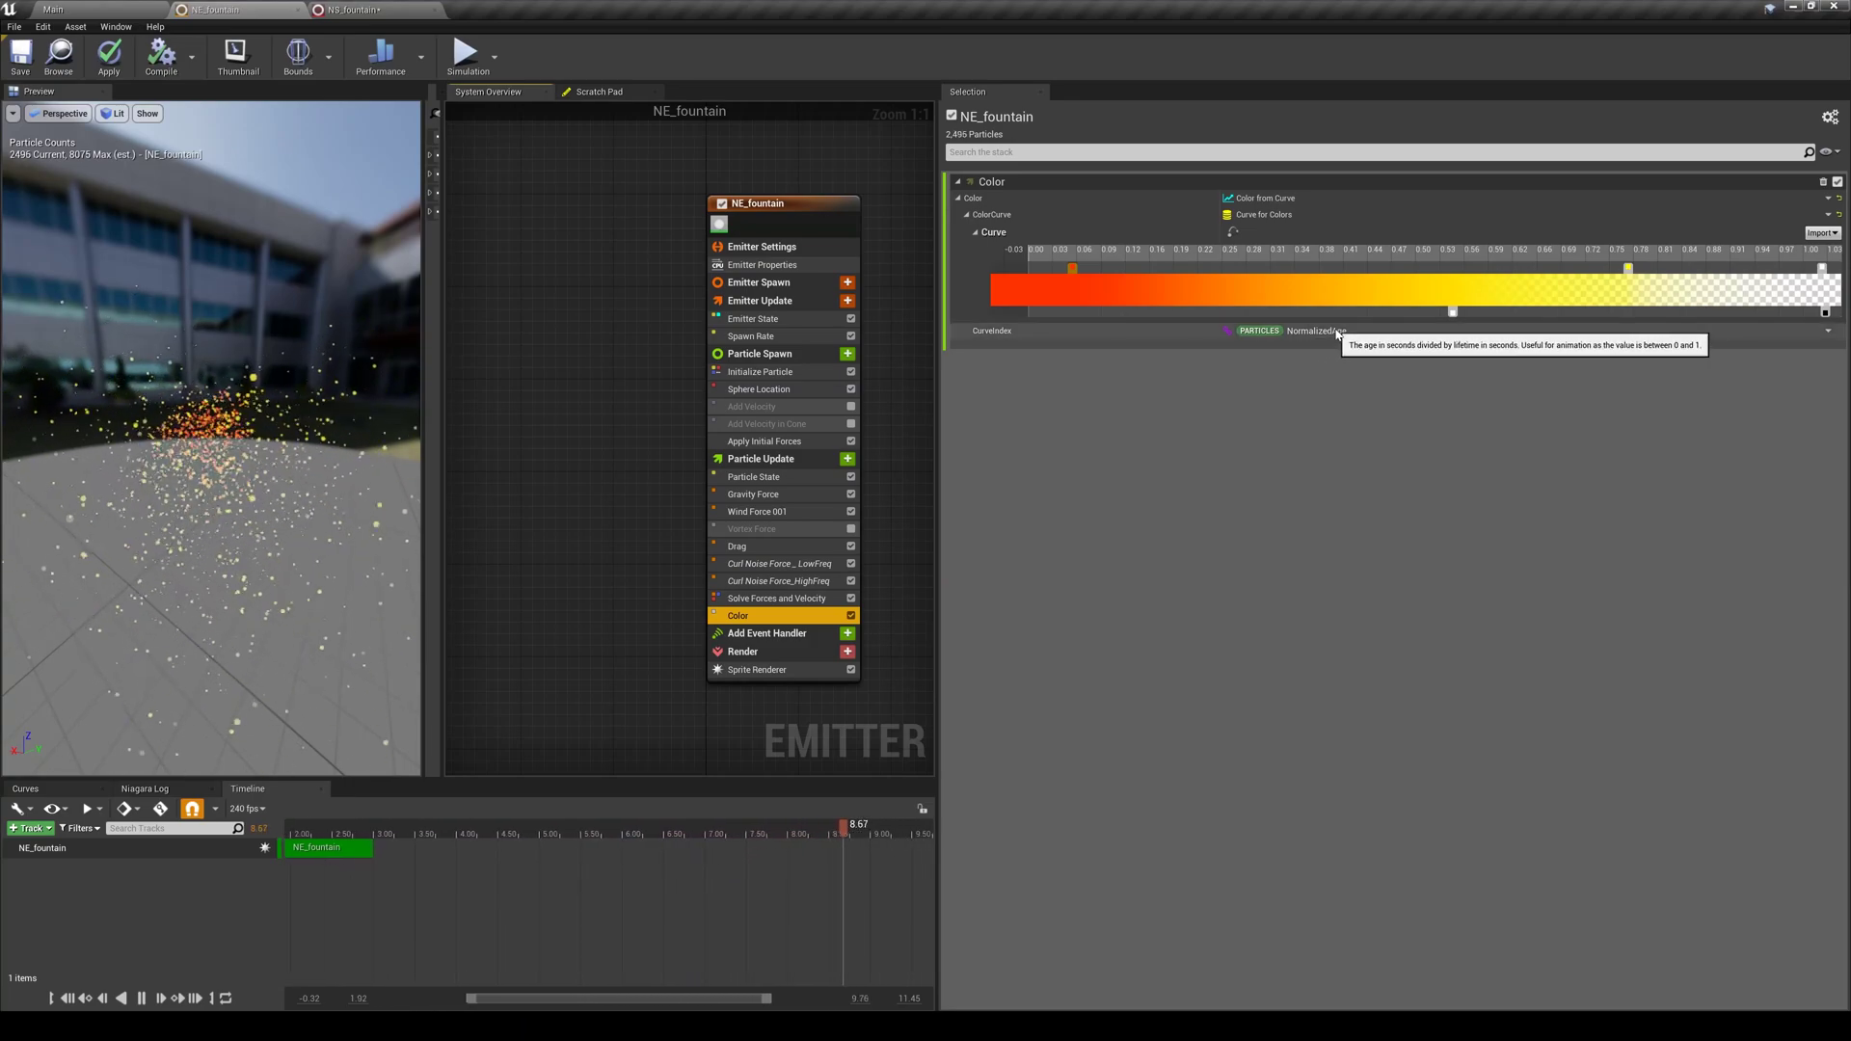
pyautogui.hotkey('ctrl', 'z')
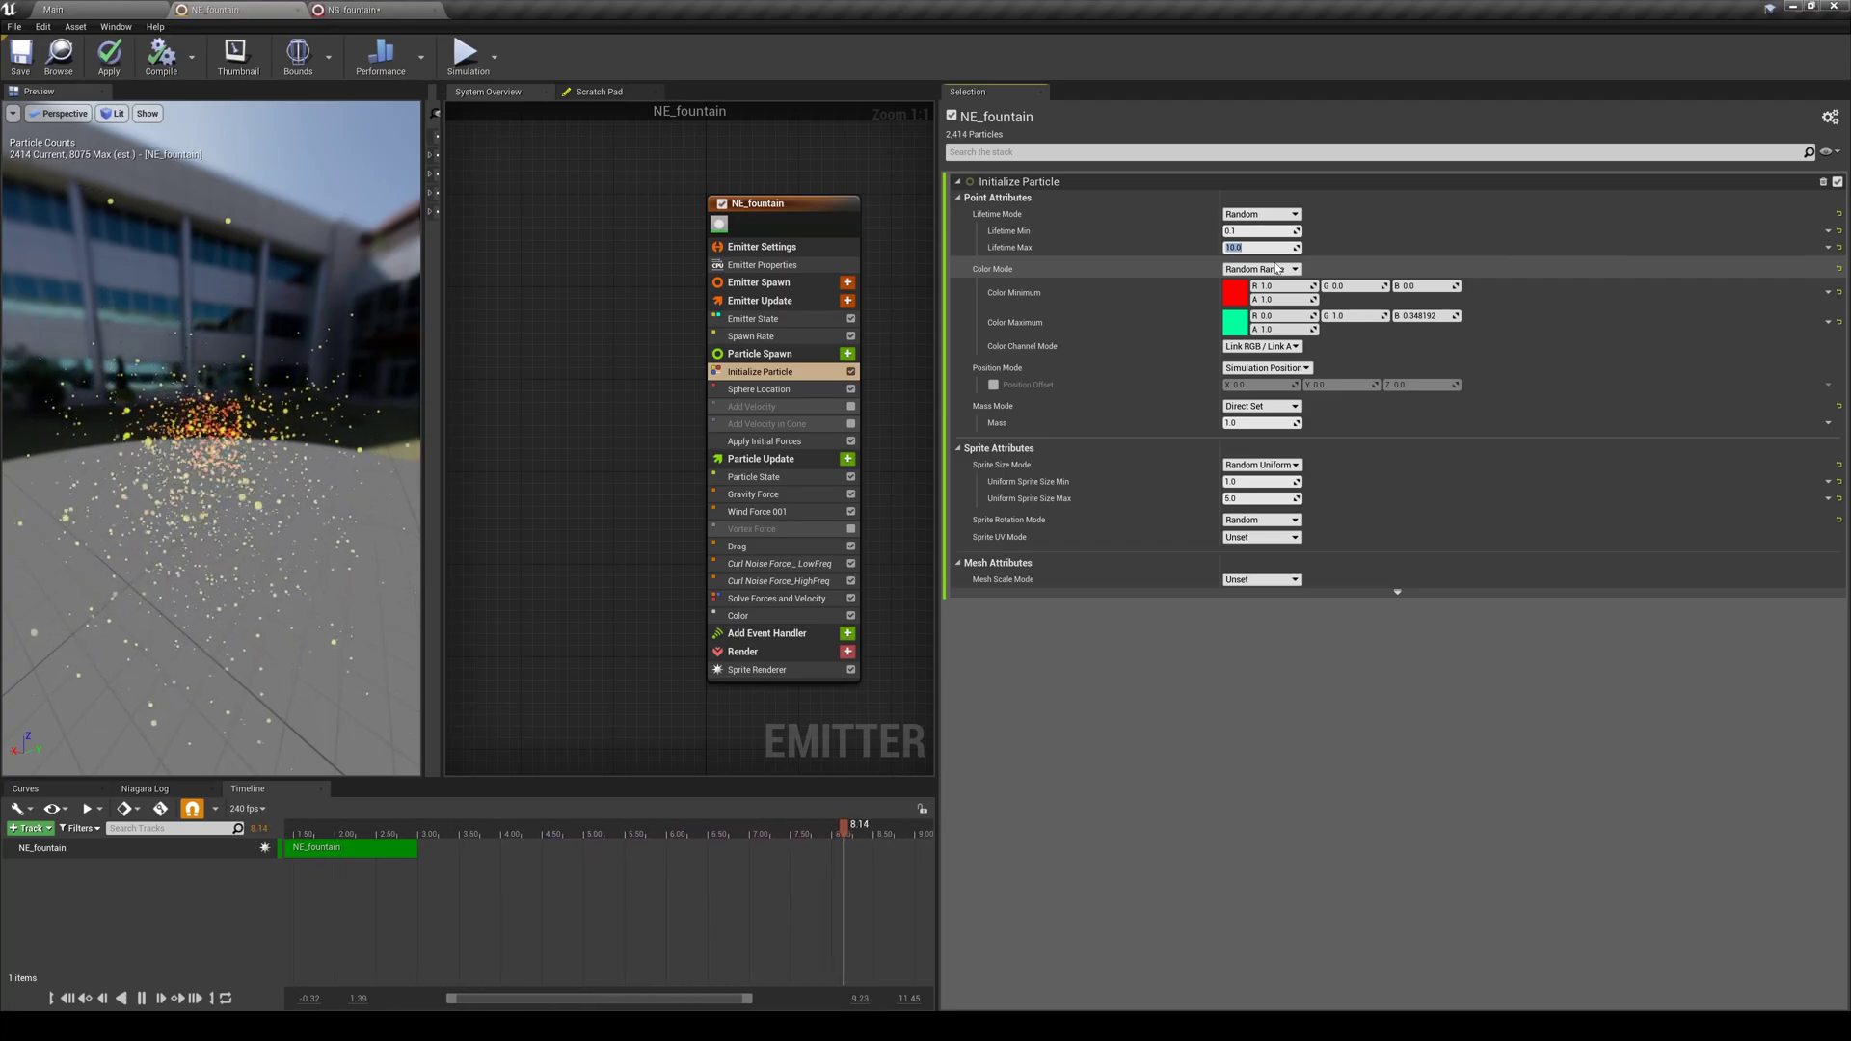
# Set Initialize Particle's maximum lifetime to 3
pyautogui.write('3')
pyautogui.press('Return')
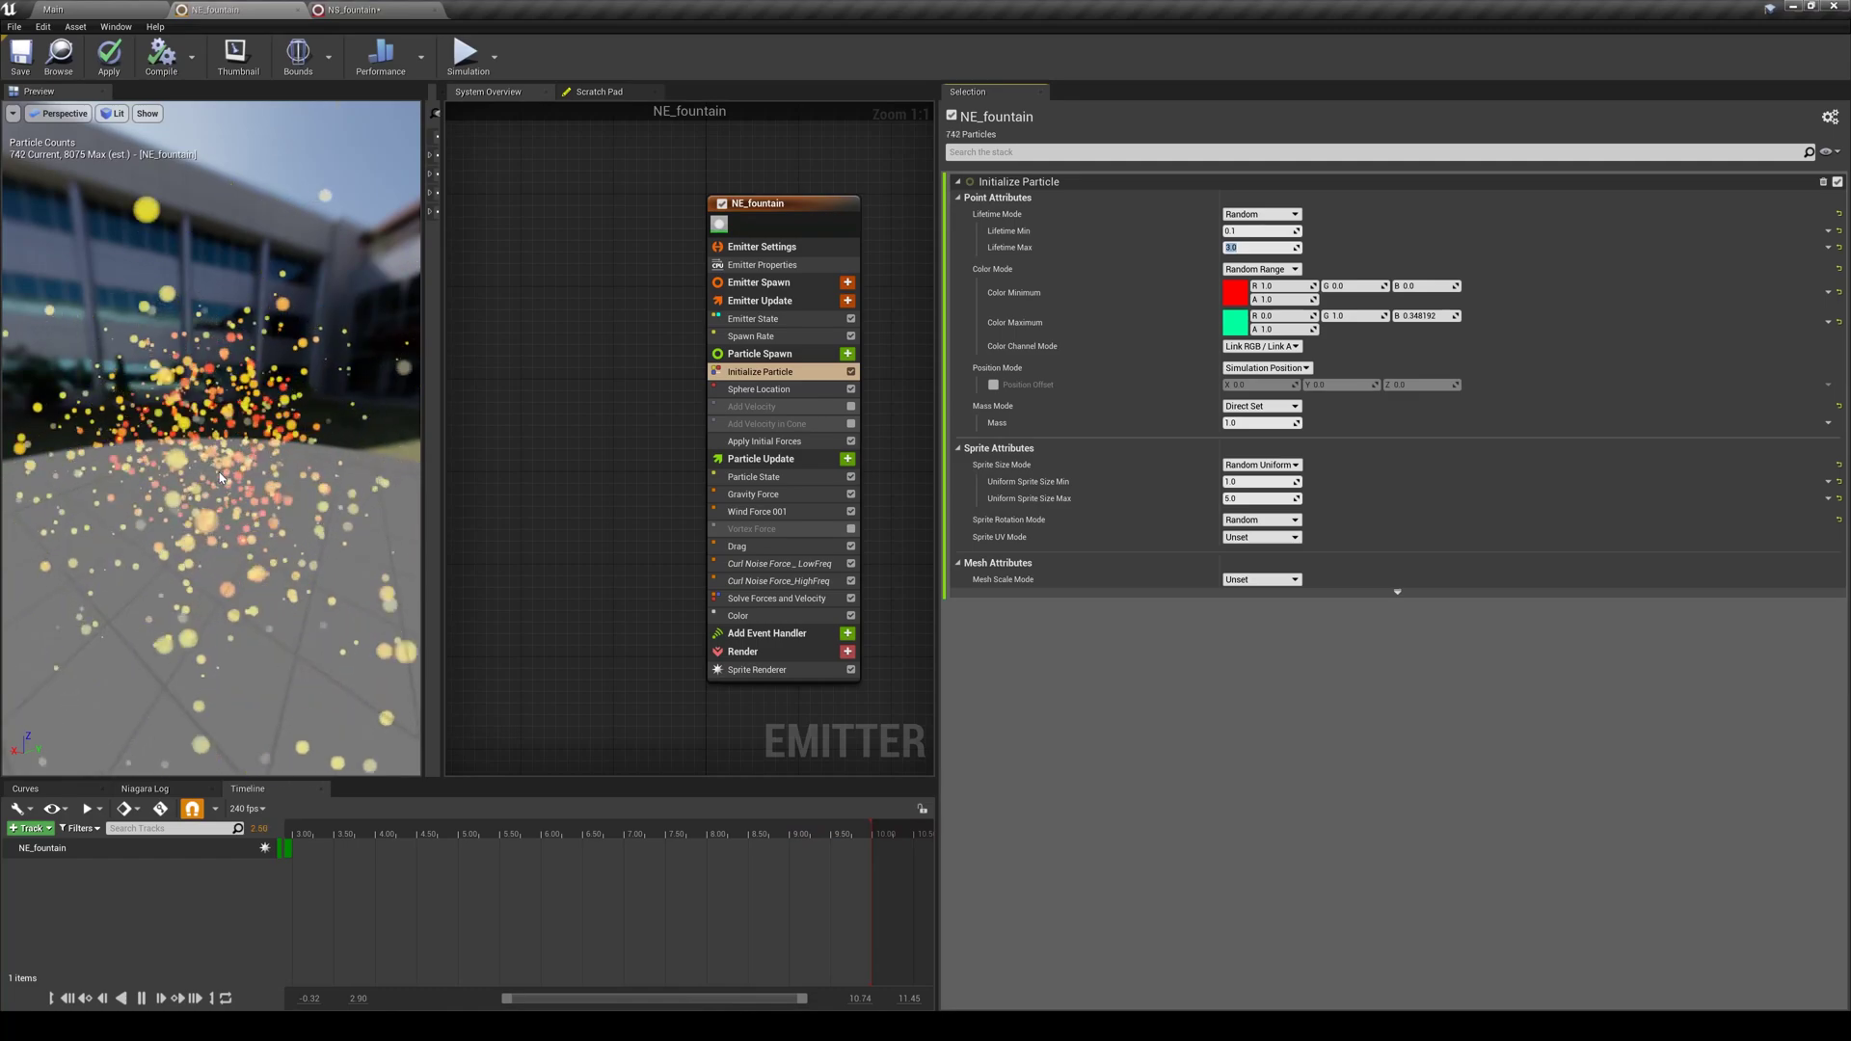
# In the Color module's gradient, move the red stop to 0.00 and the full-opacity stop to about 0.4 so the fade-out starts earlier
pyautogui.click(761, 616)
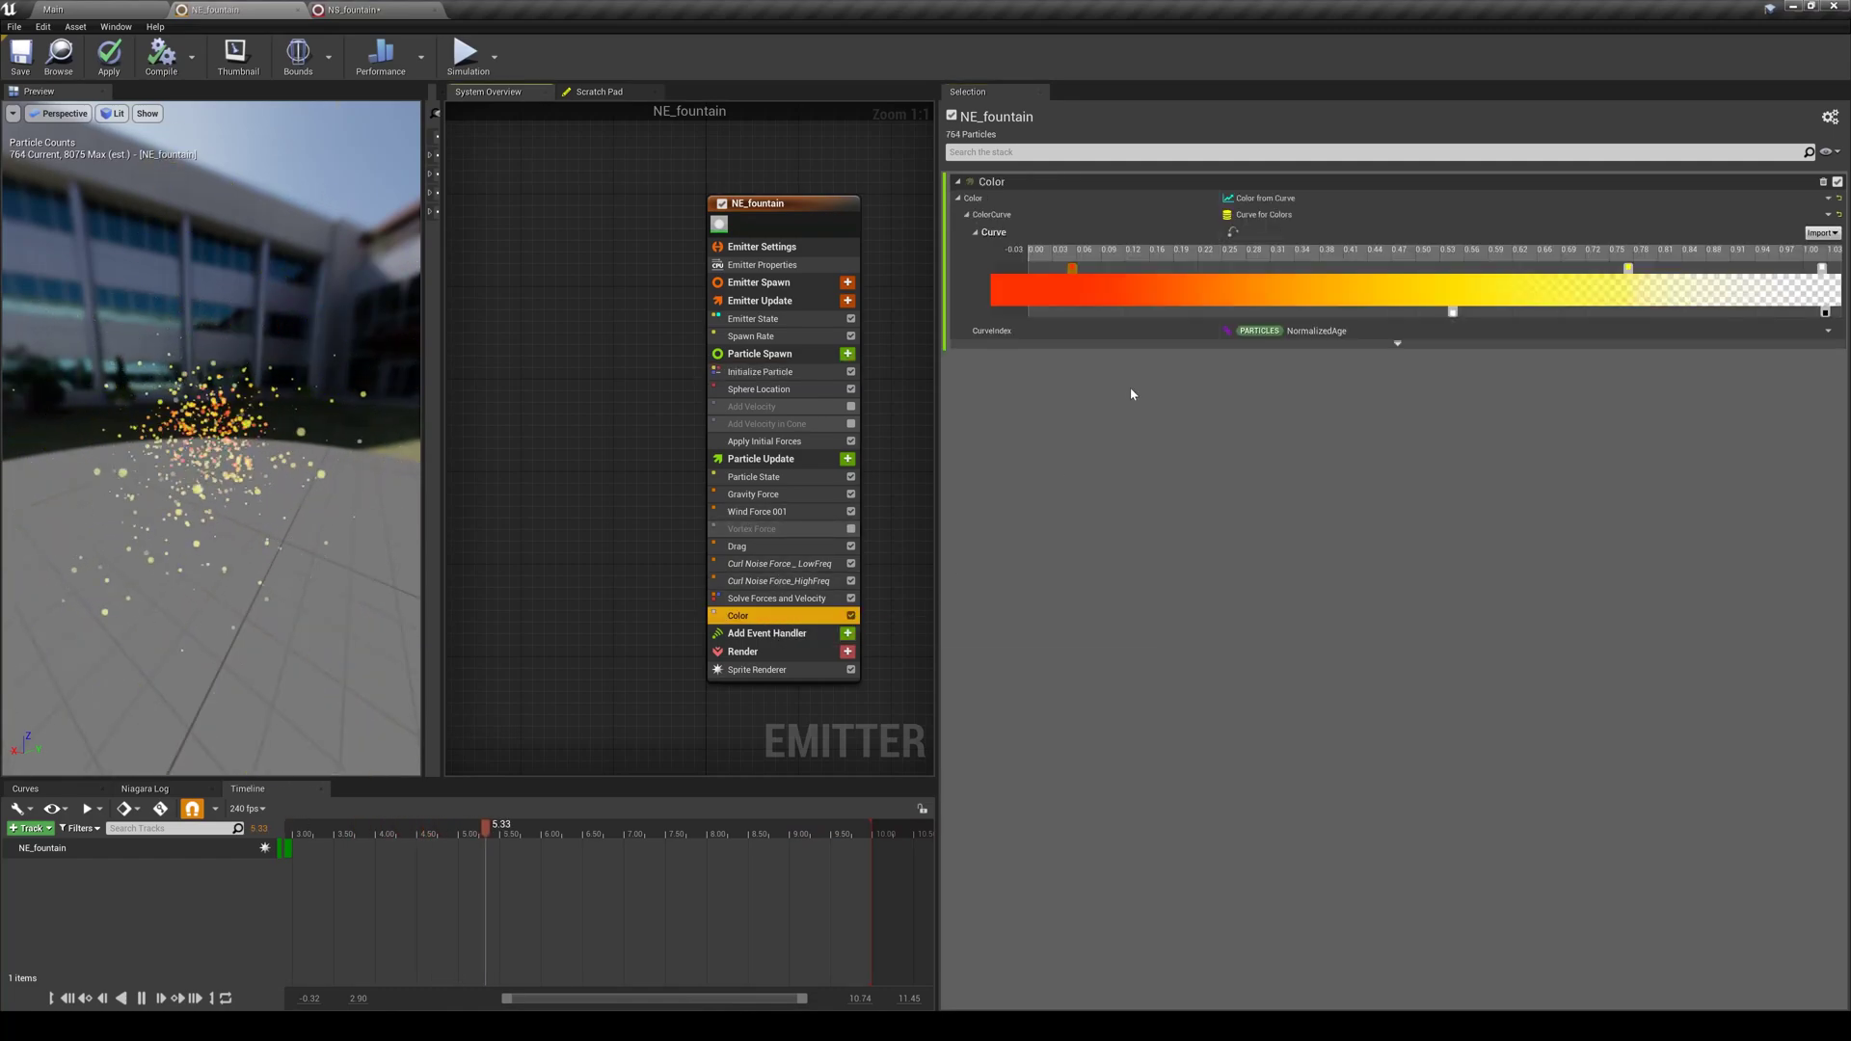
pyautogui.moveTo(1073, 268); pyautogui.dragTo(1031, 270)
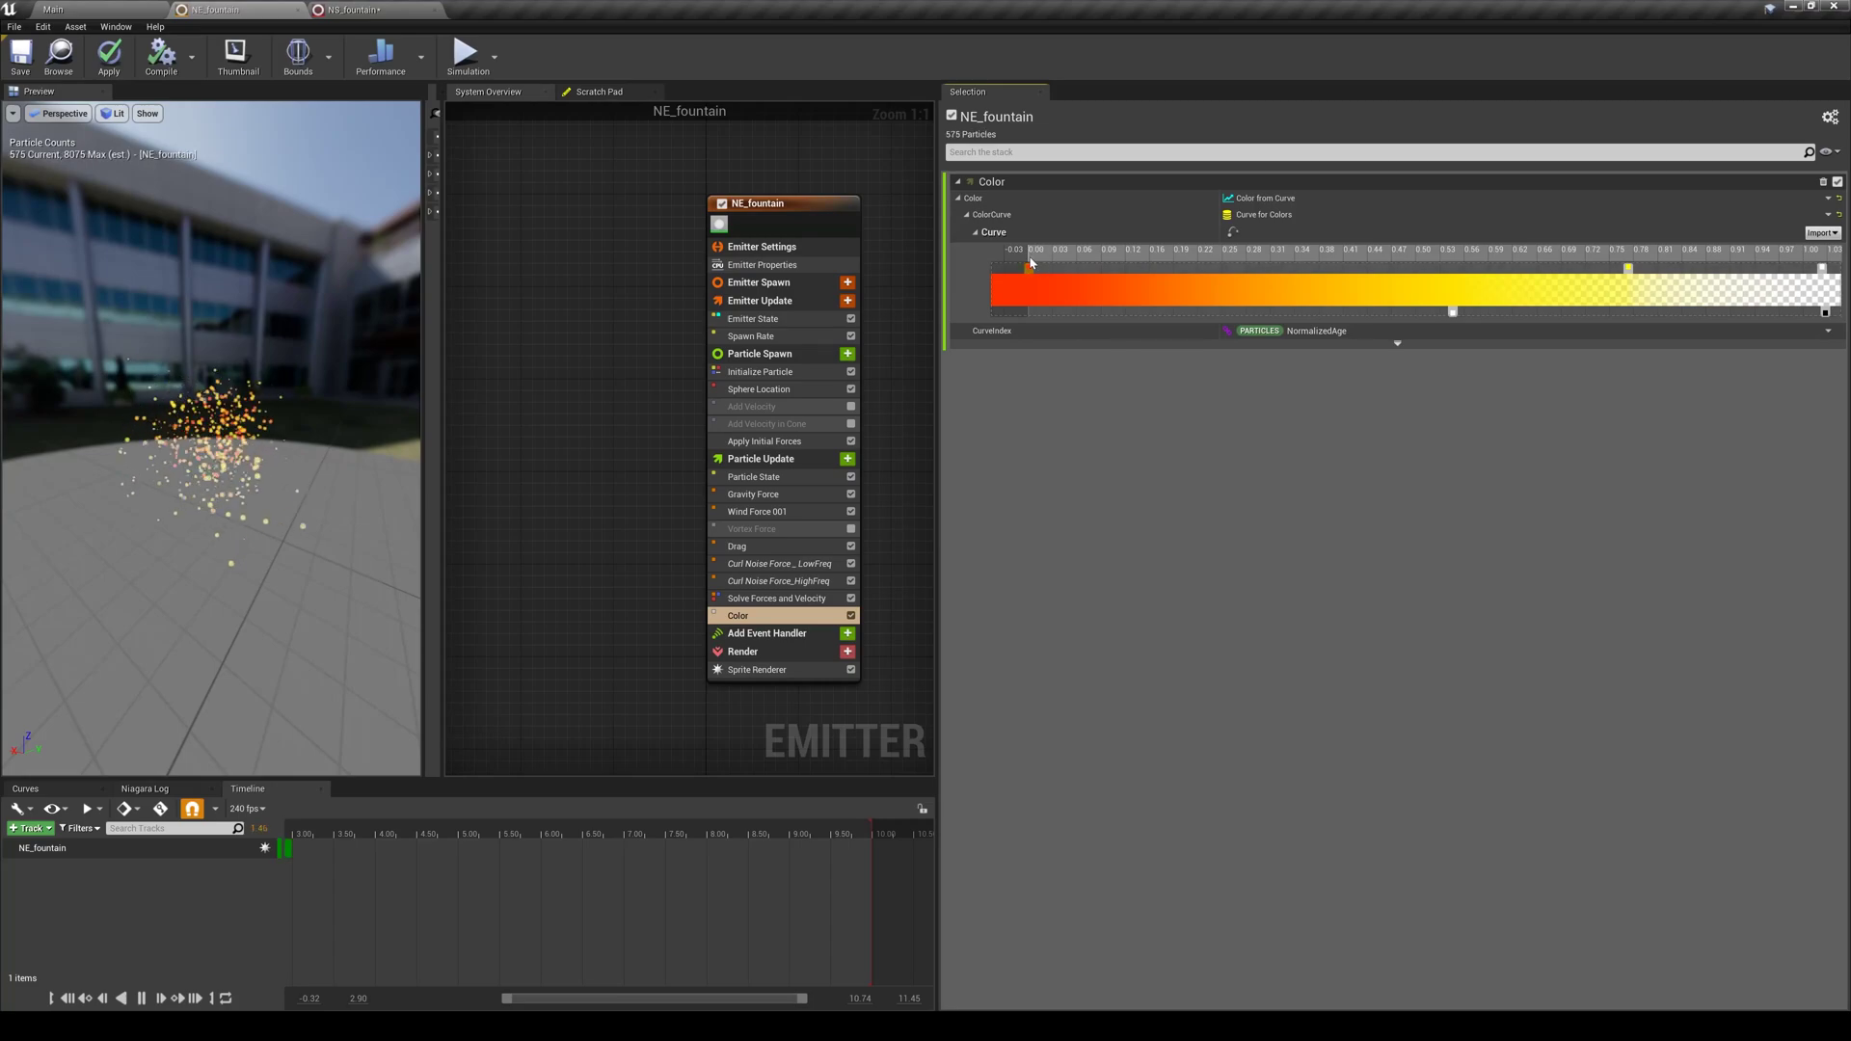
pyautogui.doubleClick(1821, 268)
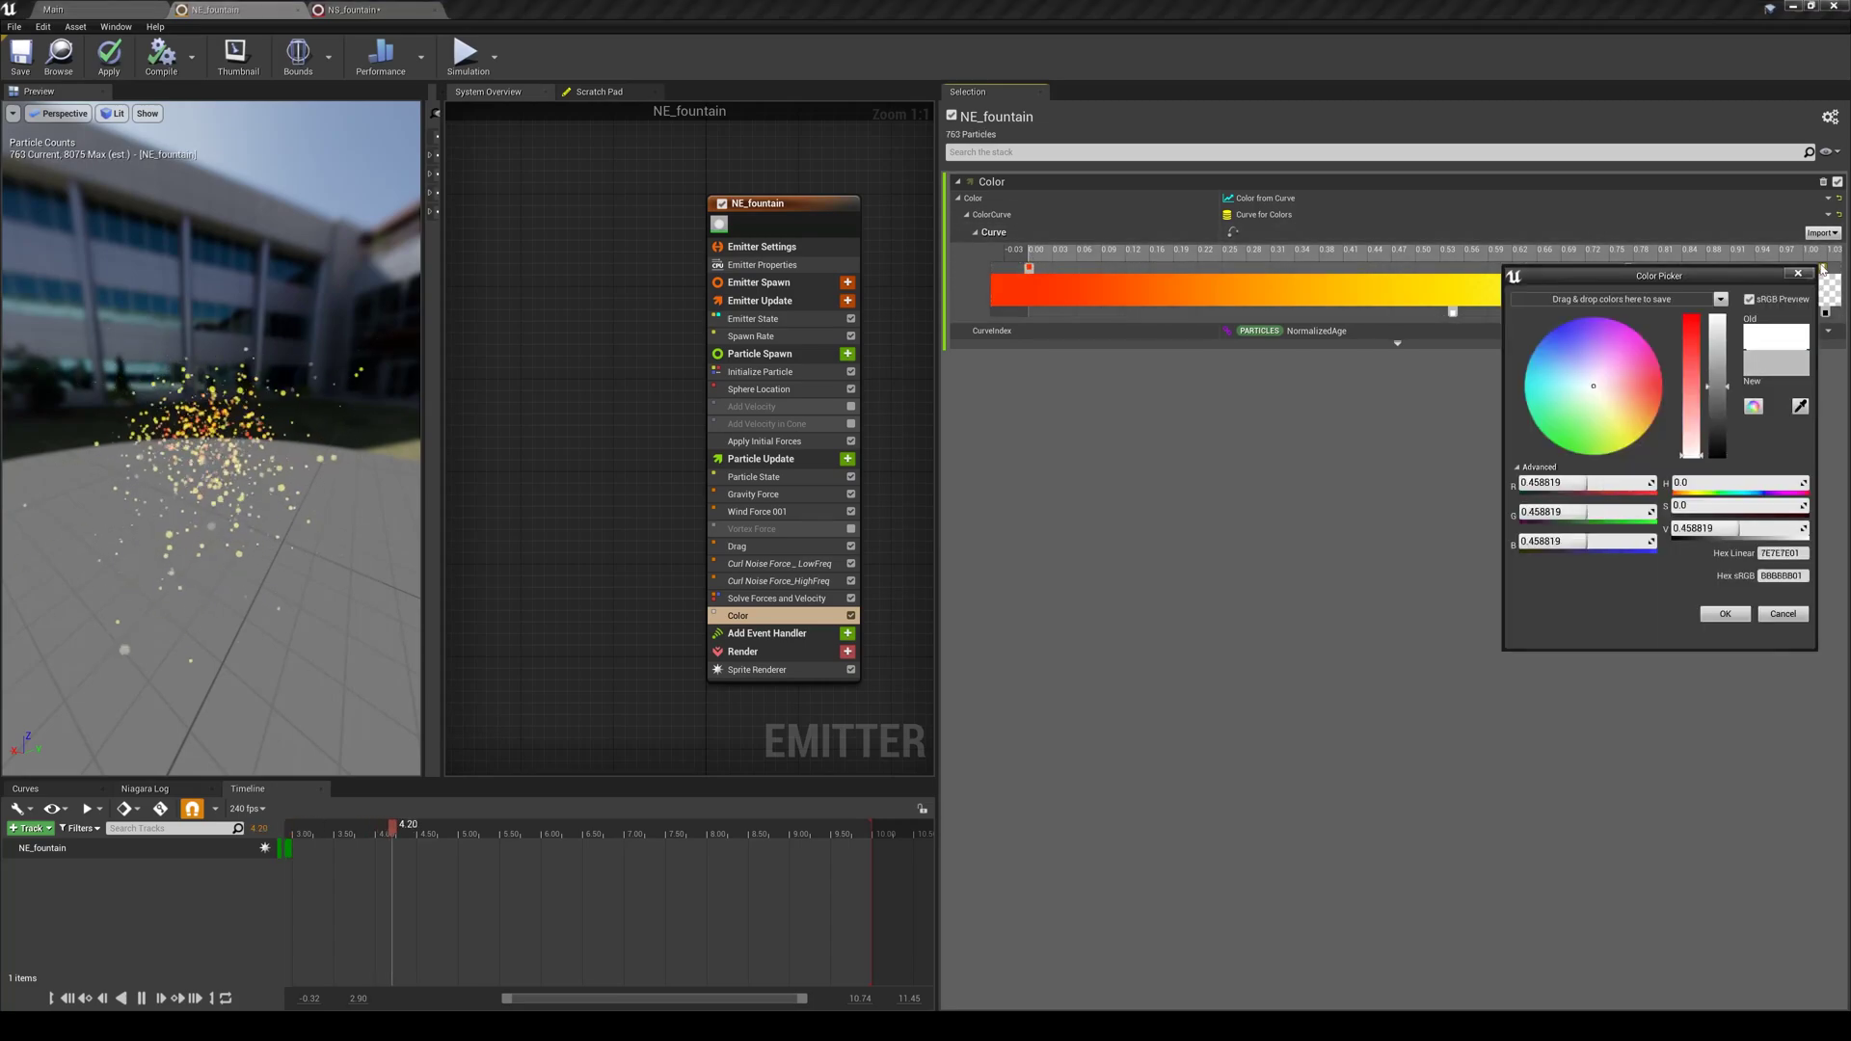
pyautogui.click(1782, 614)
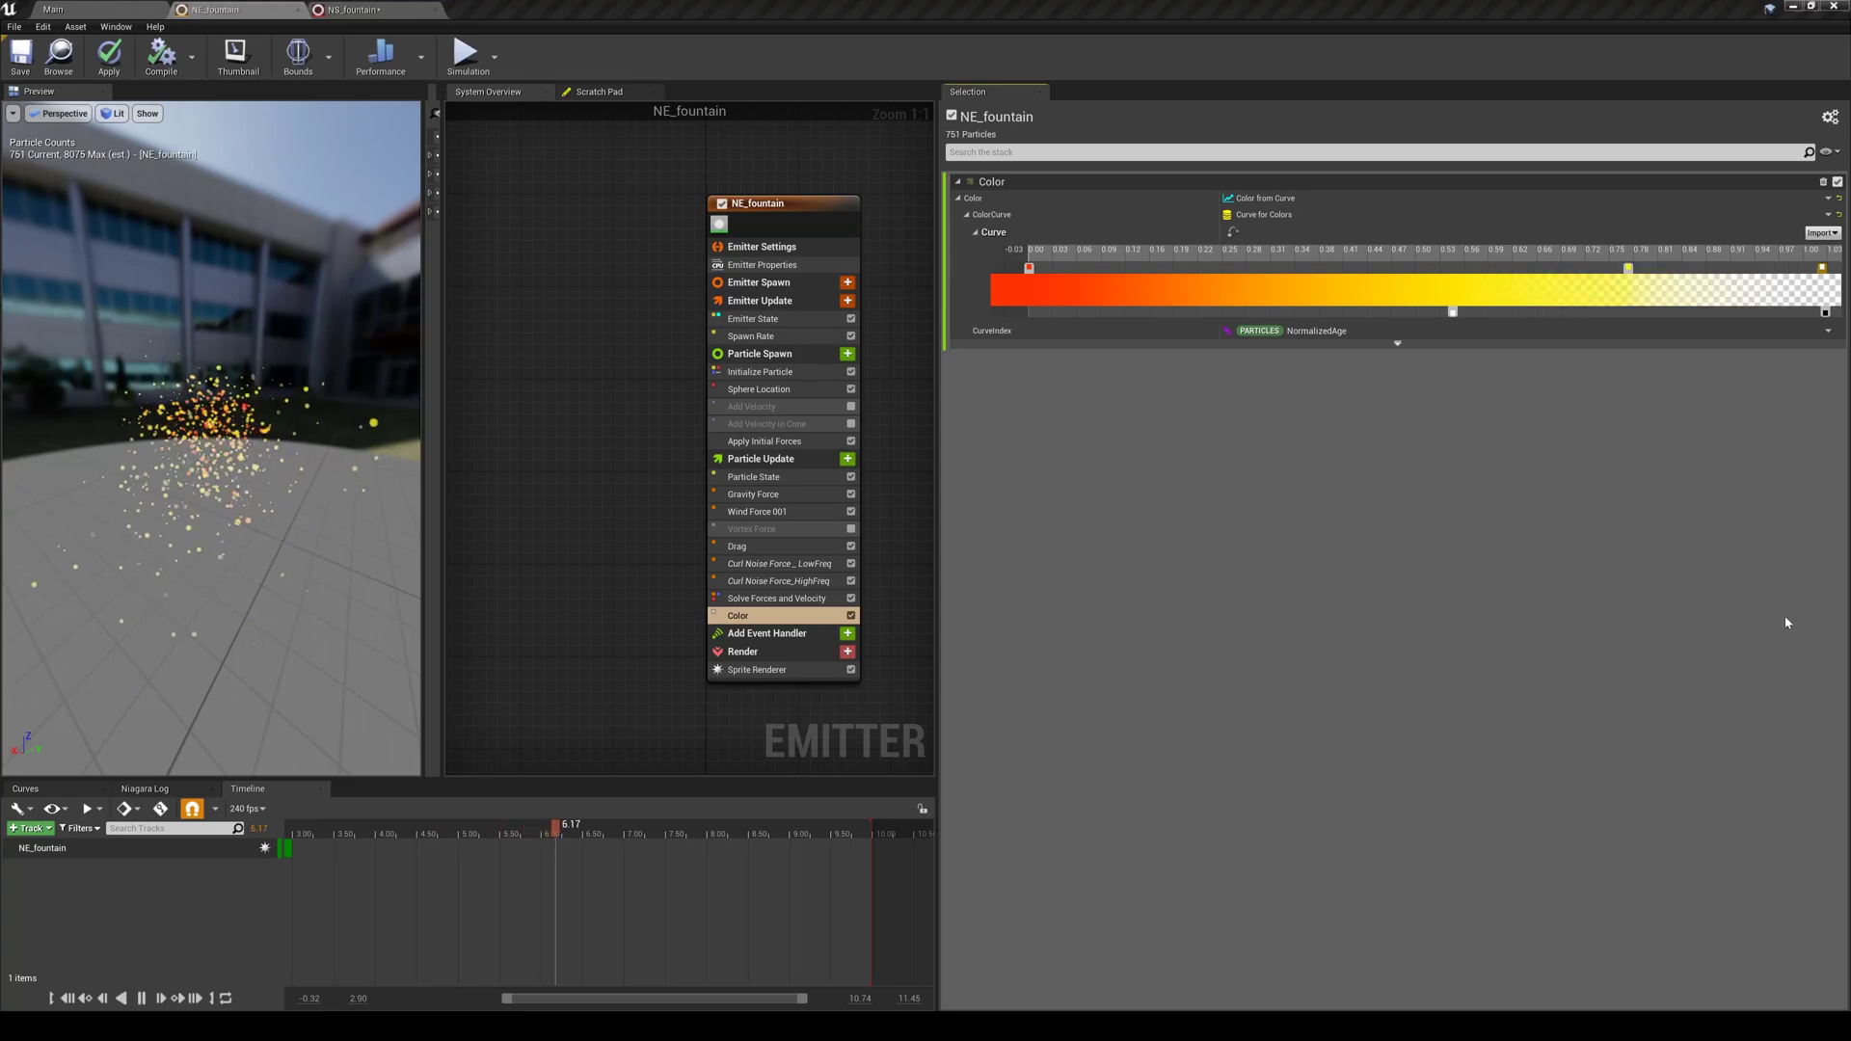
pyautogui.click(1453, 312)
pyautogui.moveTo(1369, 315); pyautogui.dragTo(1344, 315)
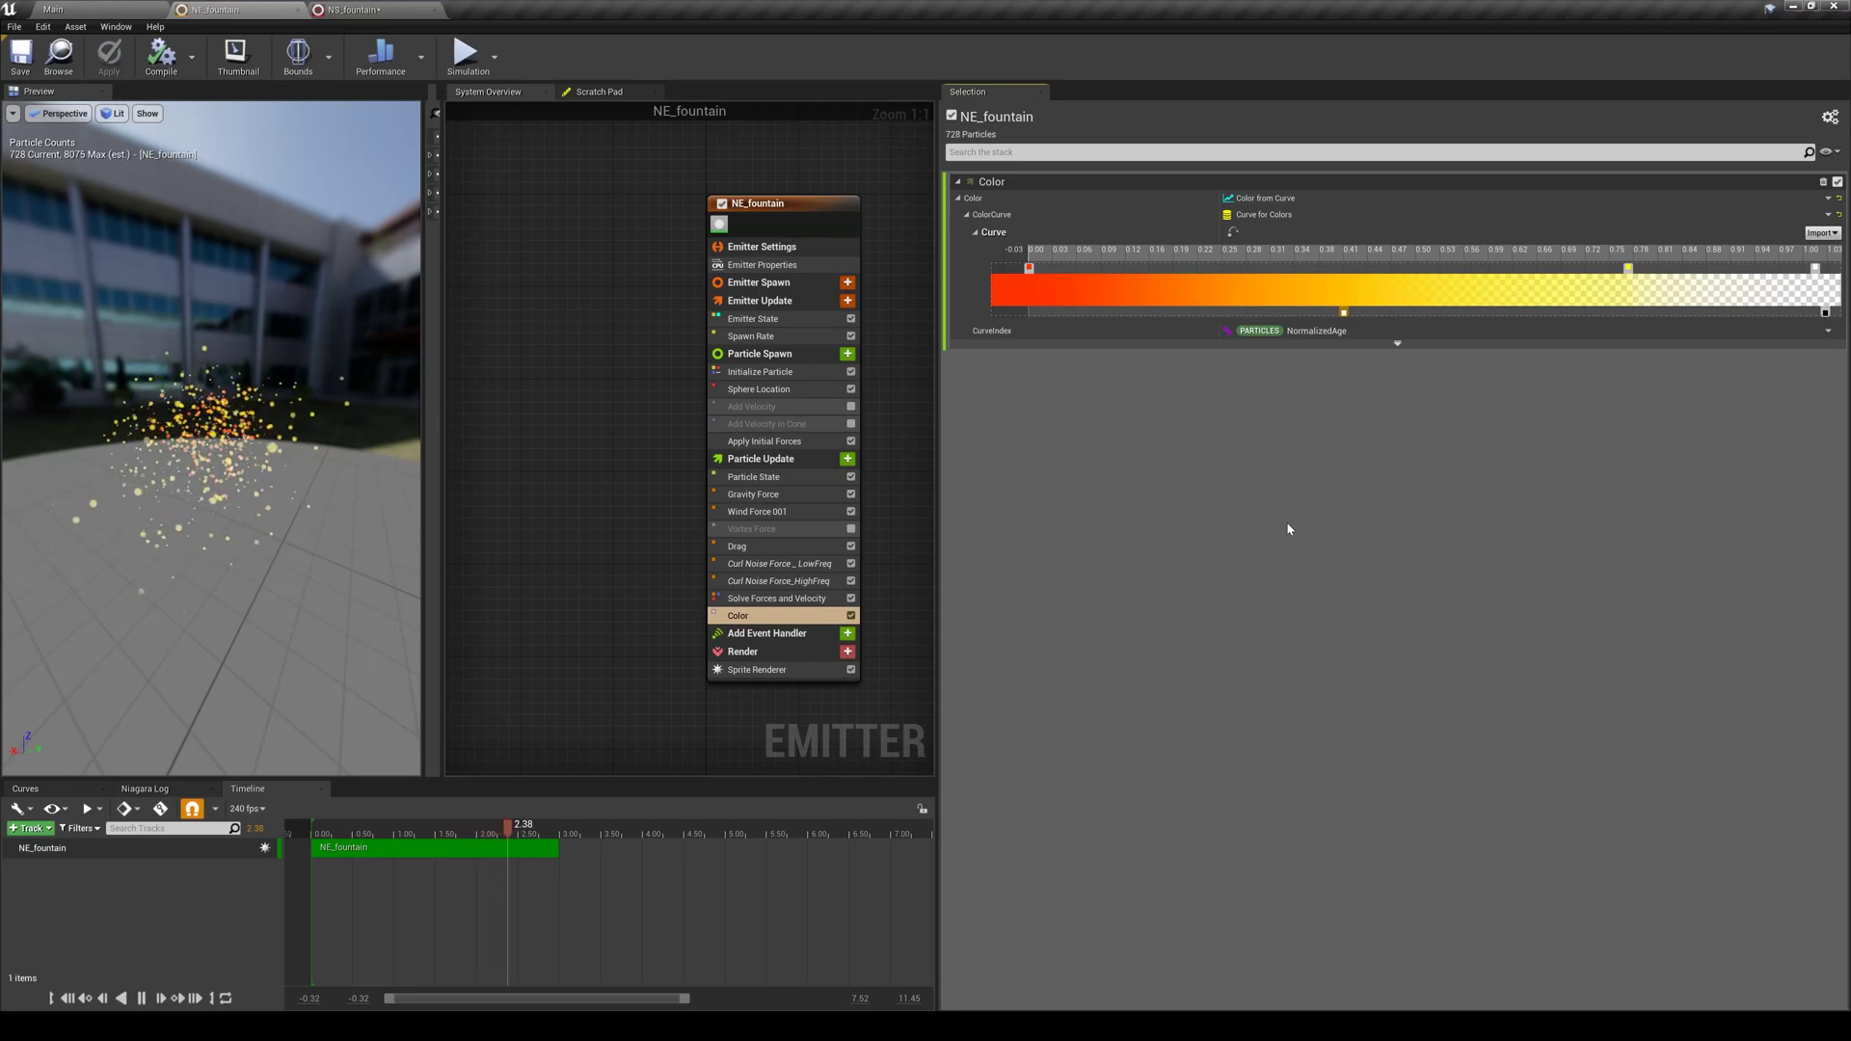
# Add a Scale Sprite Size module to the Particle Update group
pyautogui.click(847, 459)
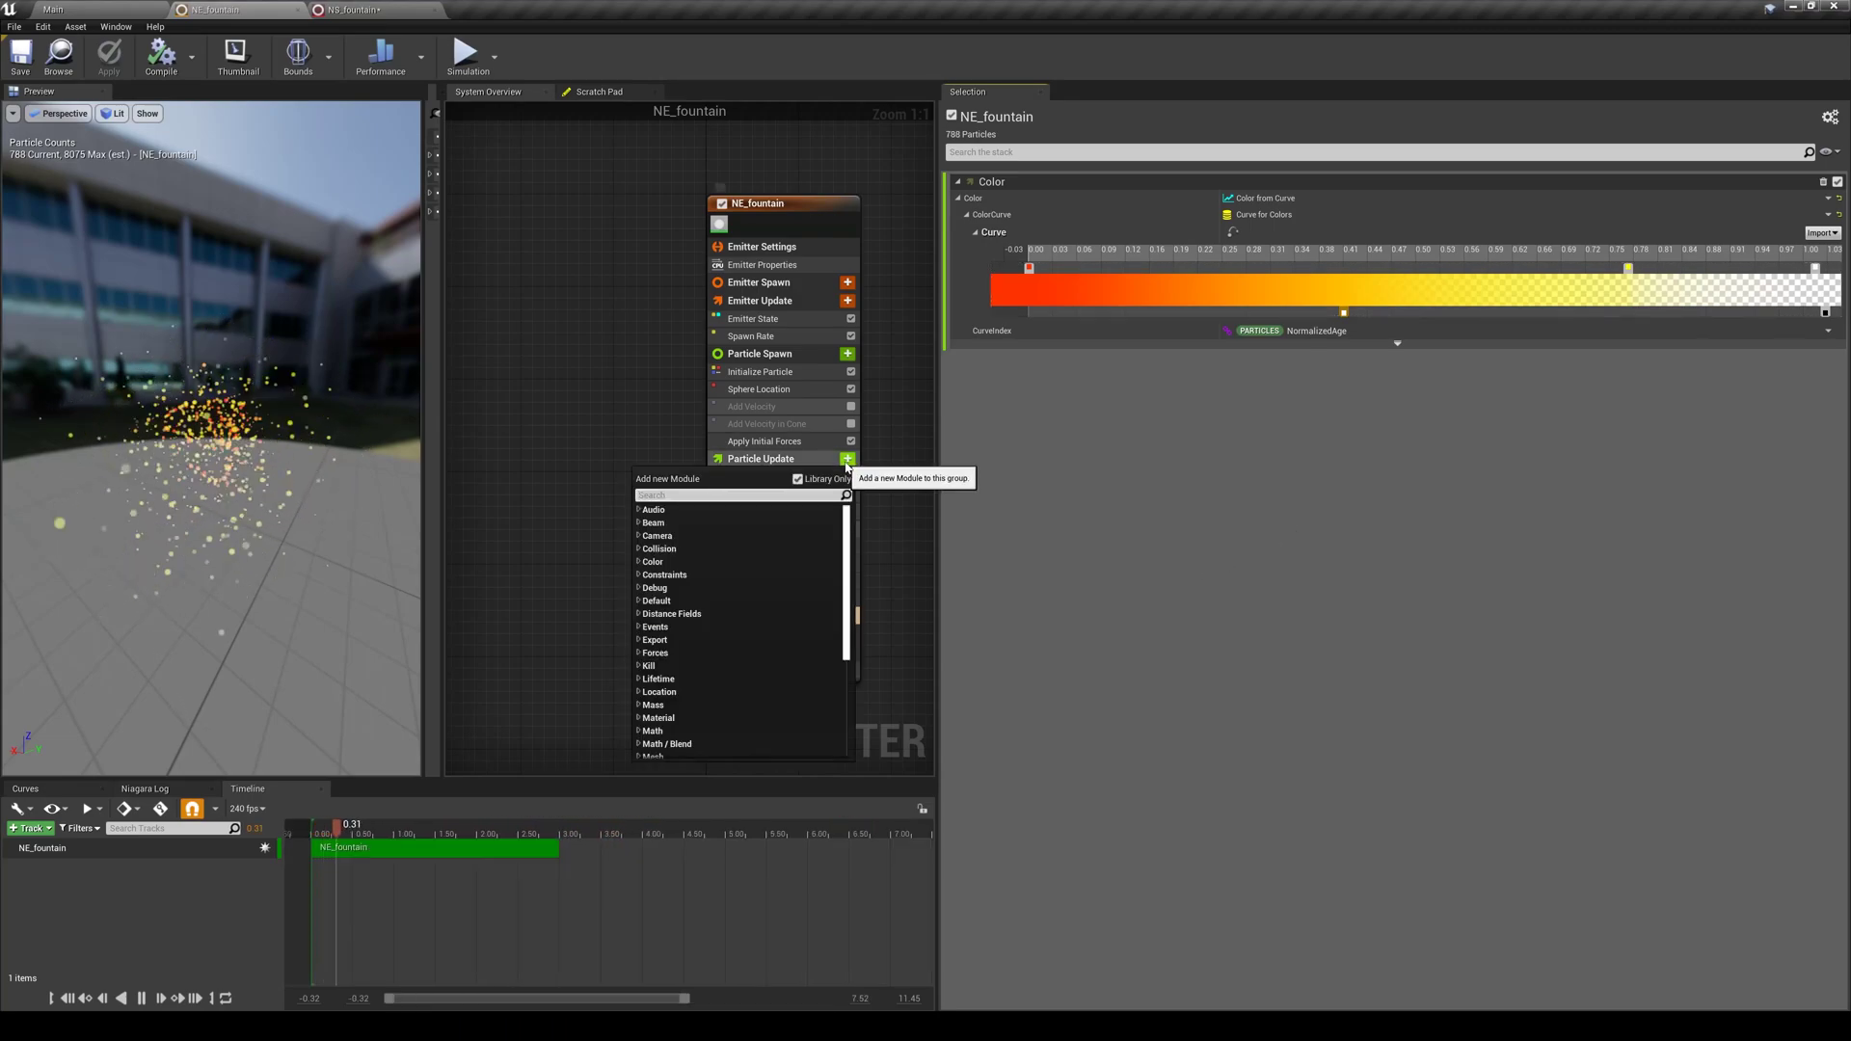
pyautogui.write('scale')
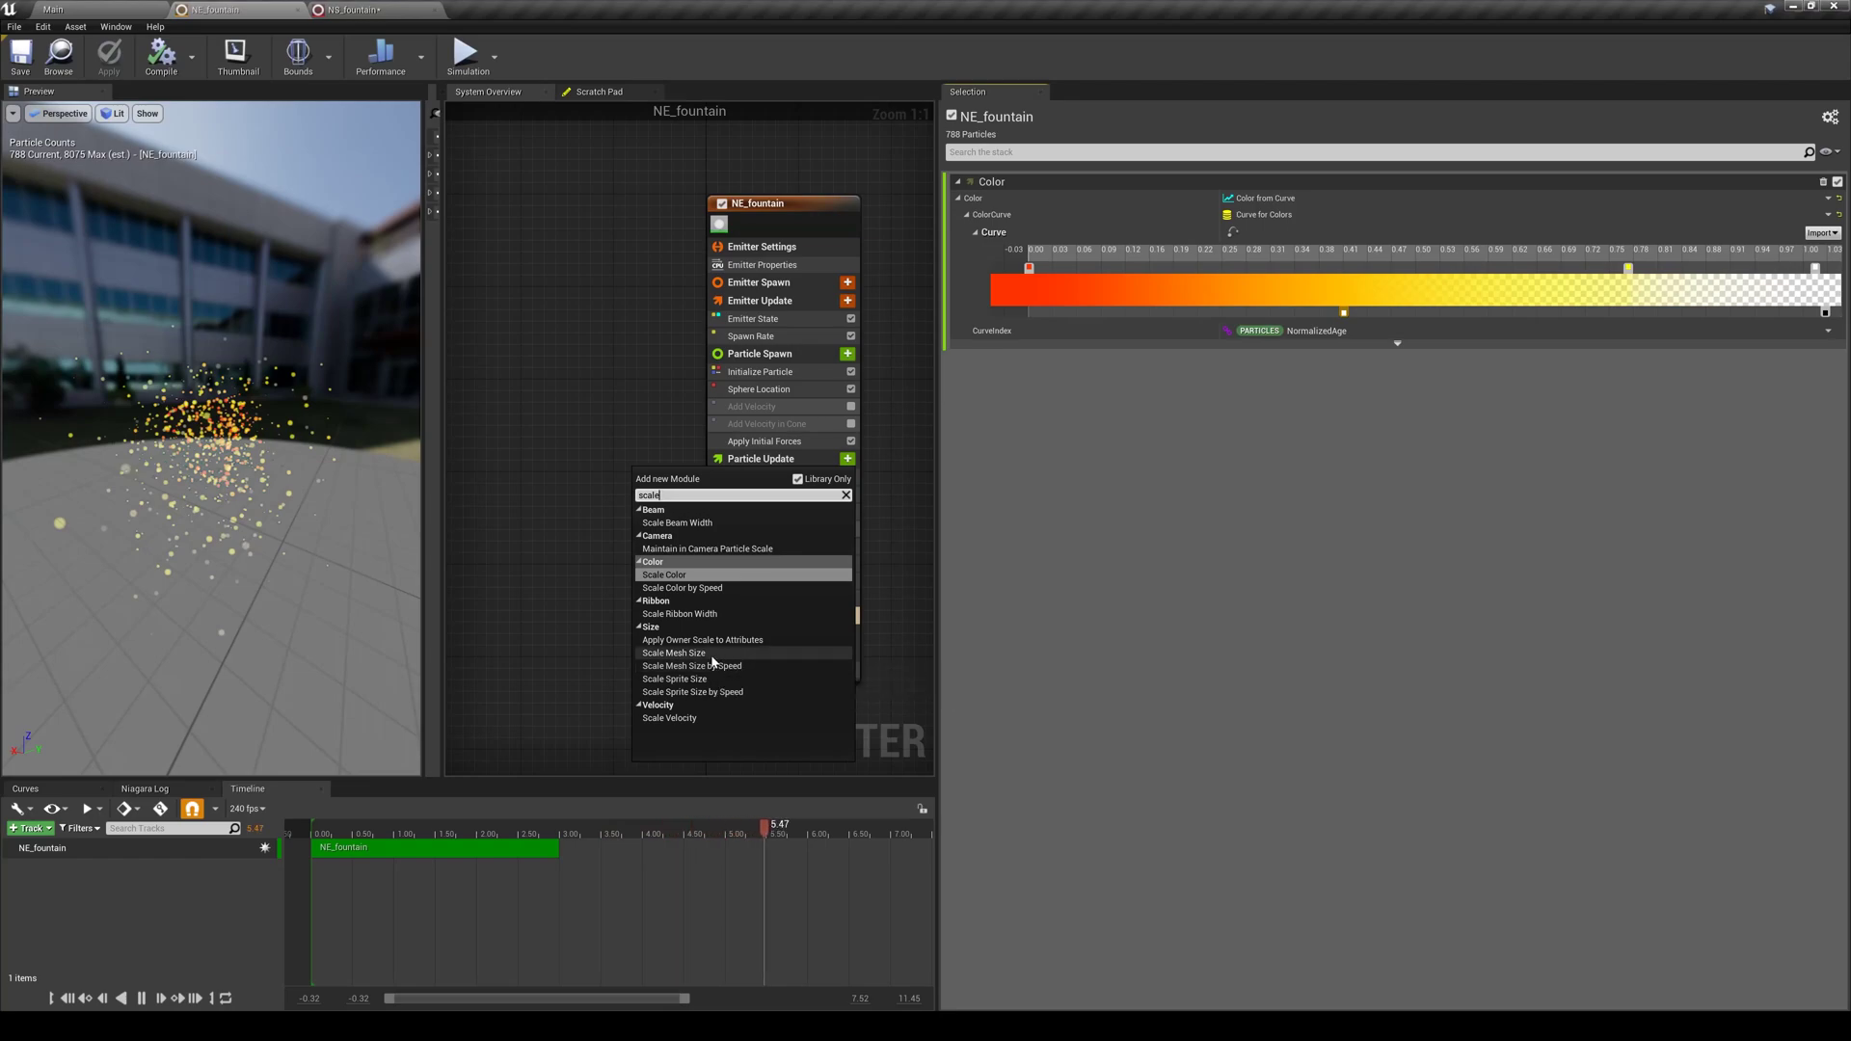
pyautogui.press('Escape')
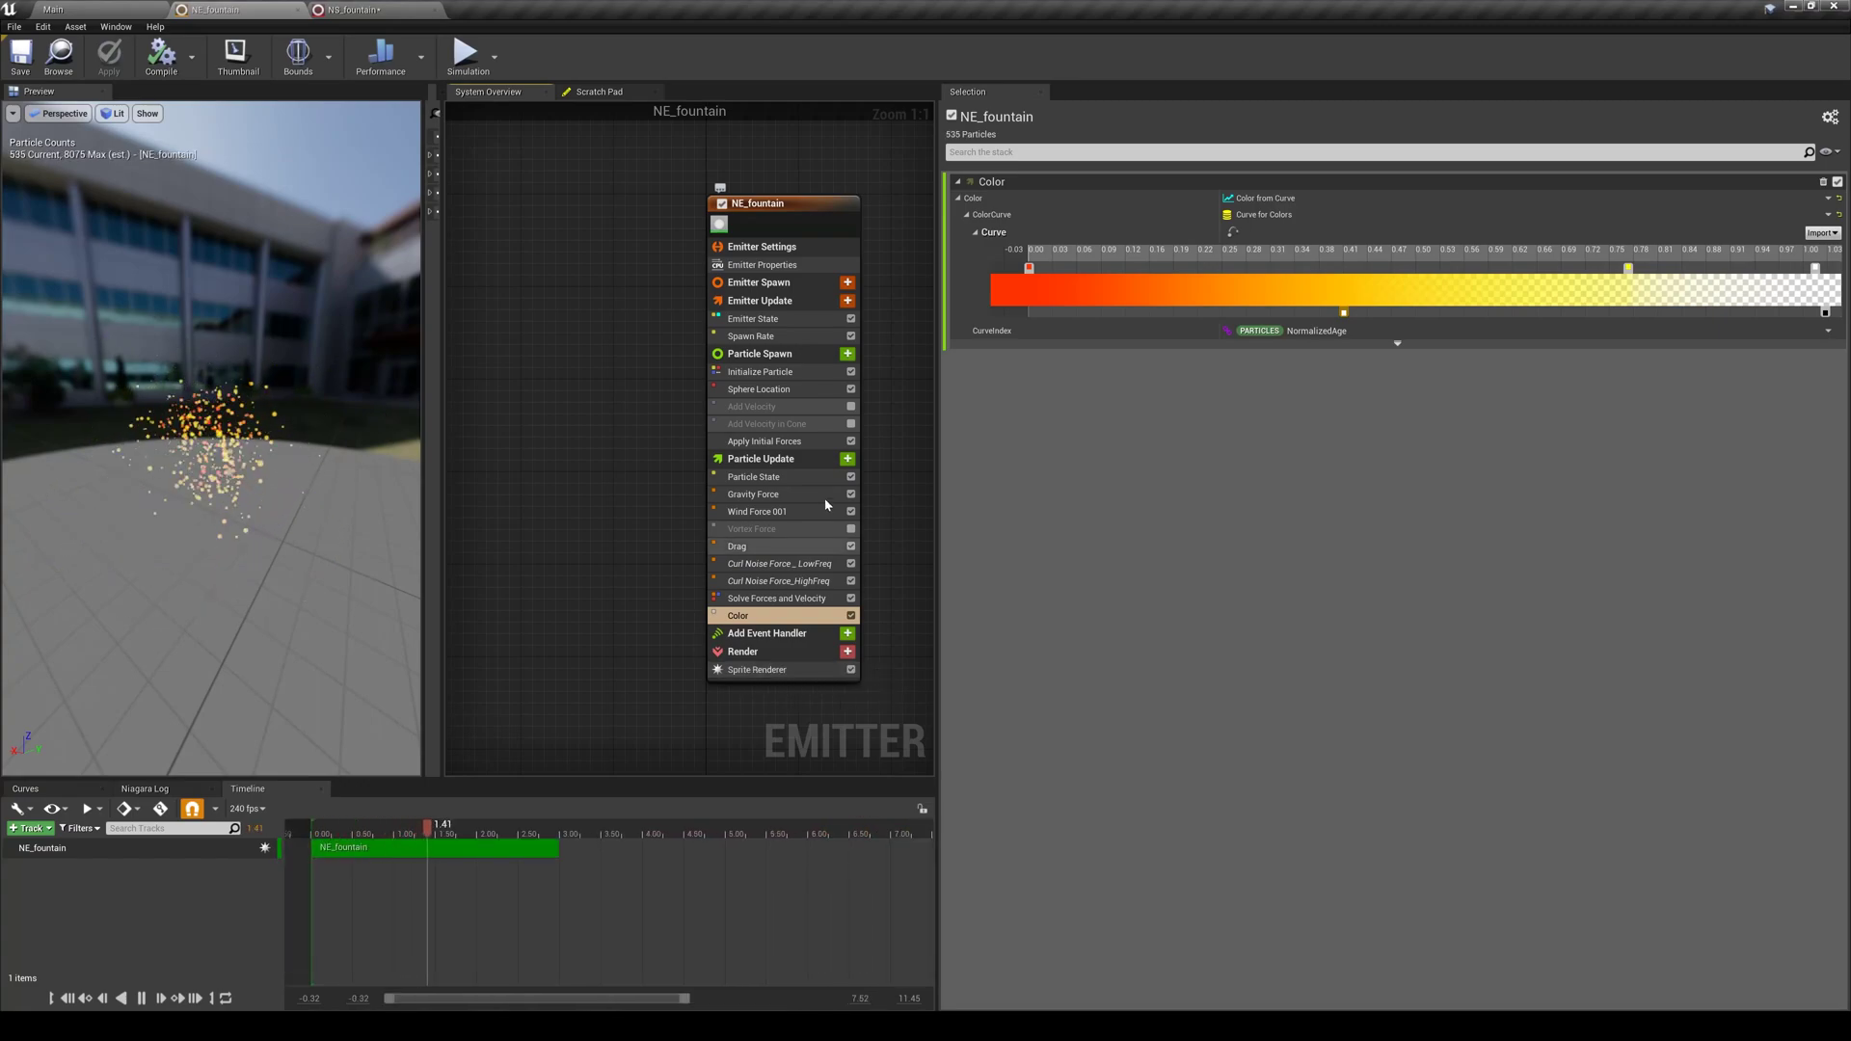
pyautogui.click(847, 459)
pyautogui.write('sca')
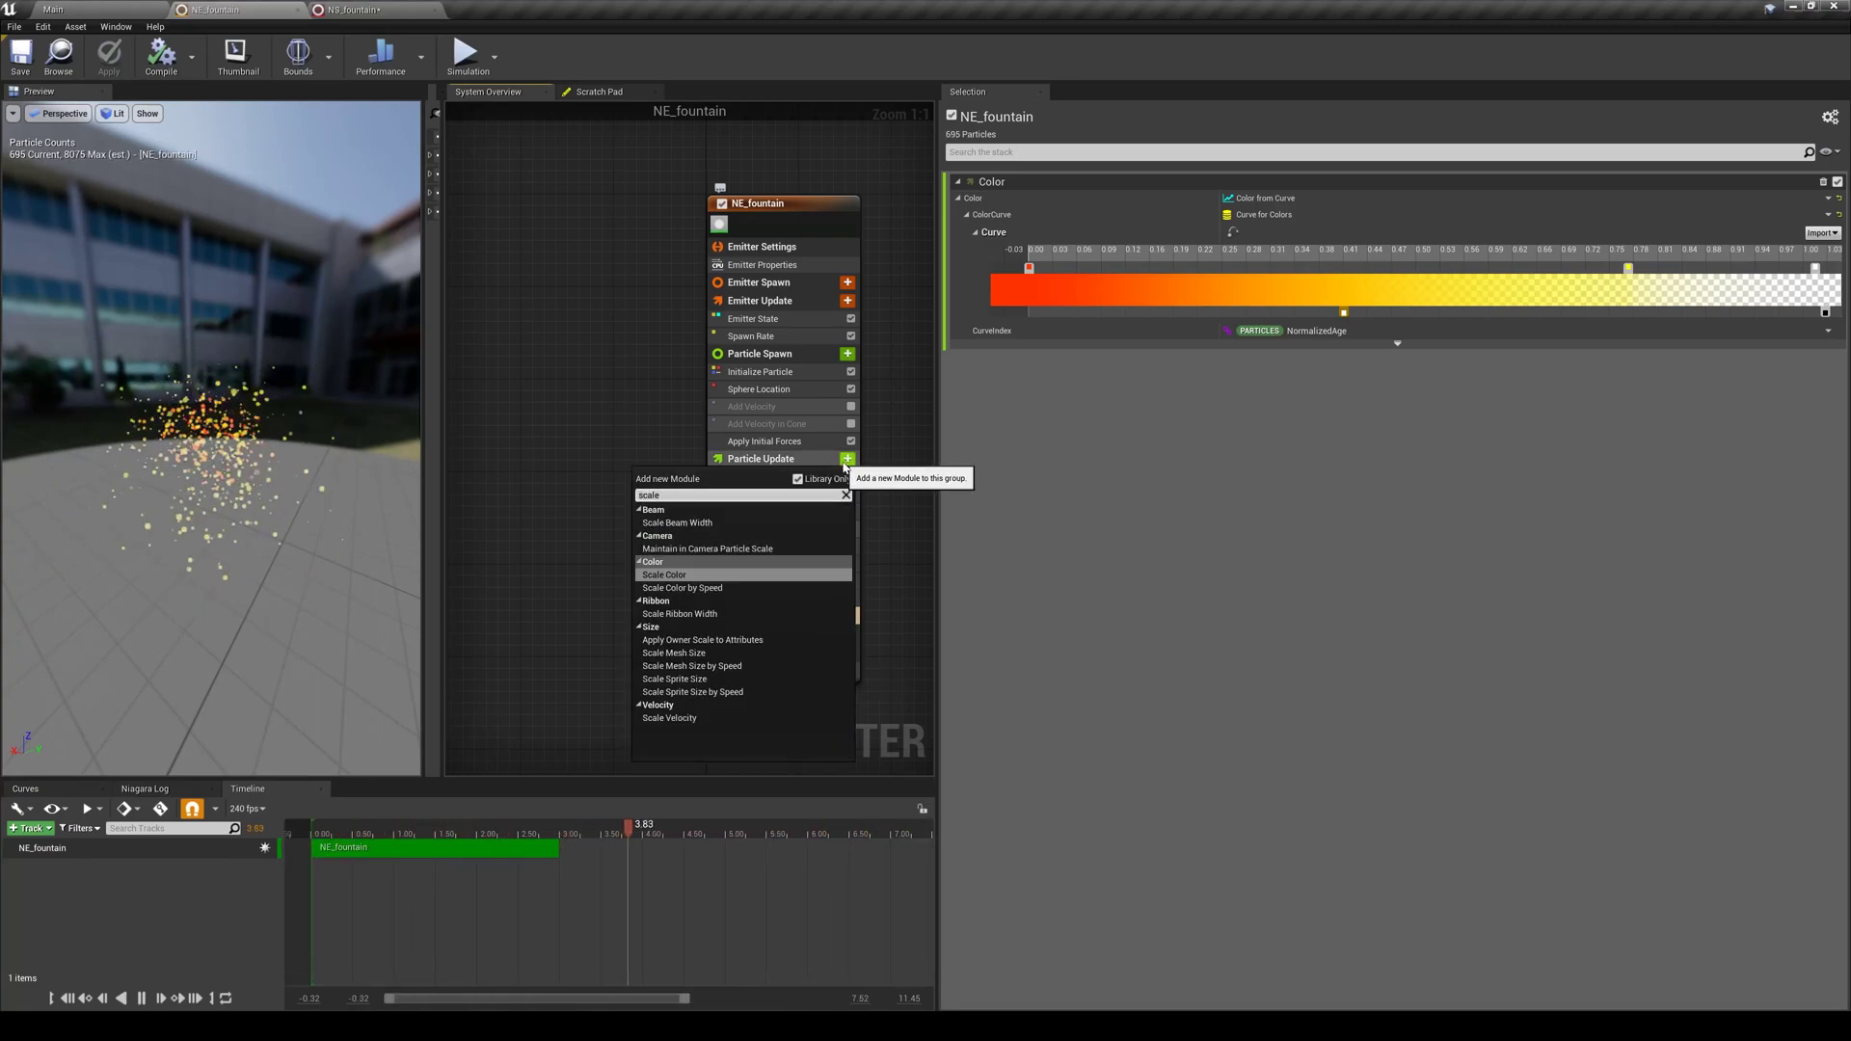
pyautogui.write('le')
pyautogui.press('Return')
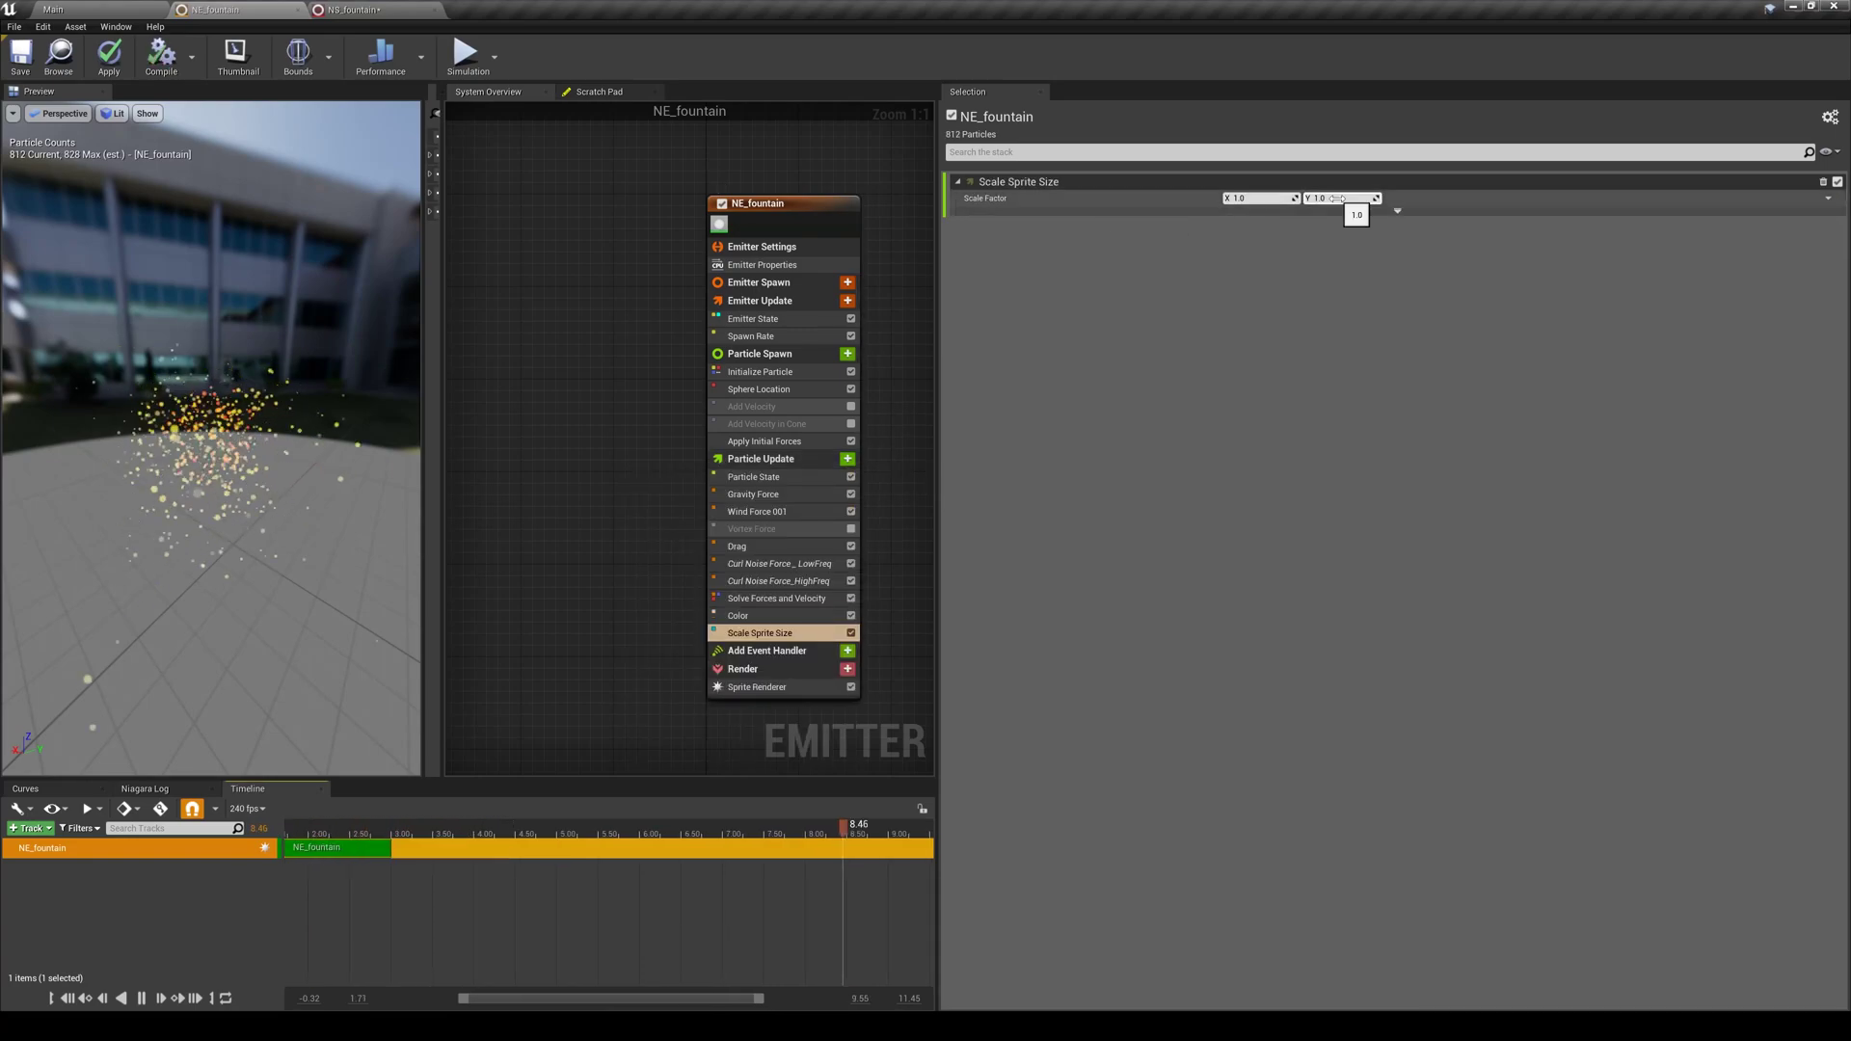
# Drive the Scale Sprite Size module's Scale Factor with a Vector 2D From Curve dynamic input
pyautogui.click(774, 622)
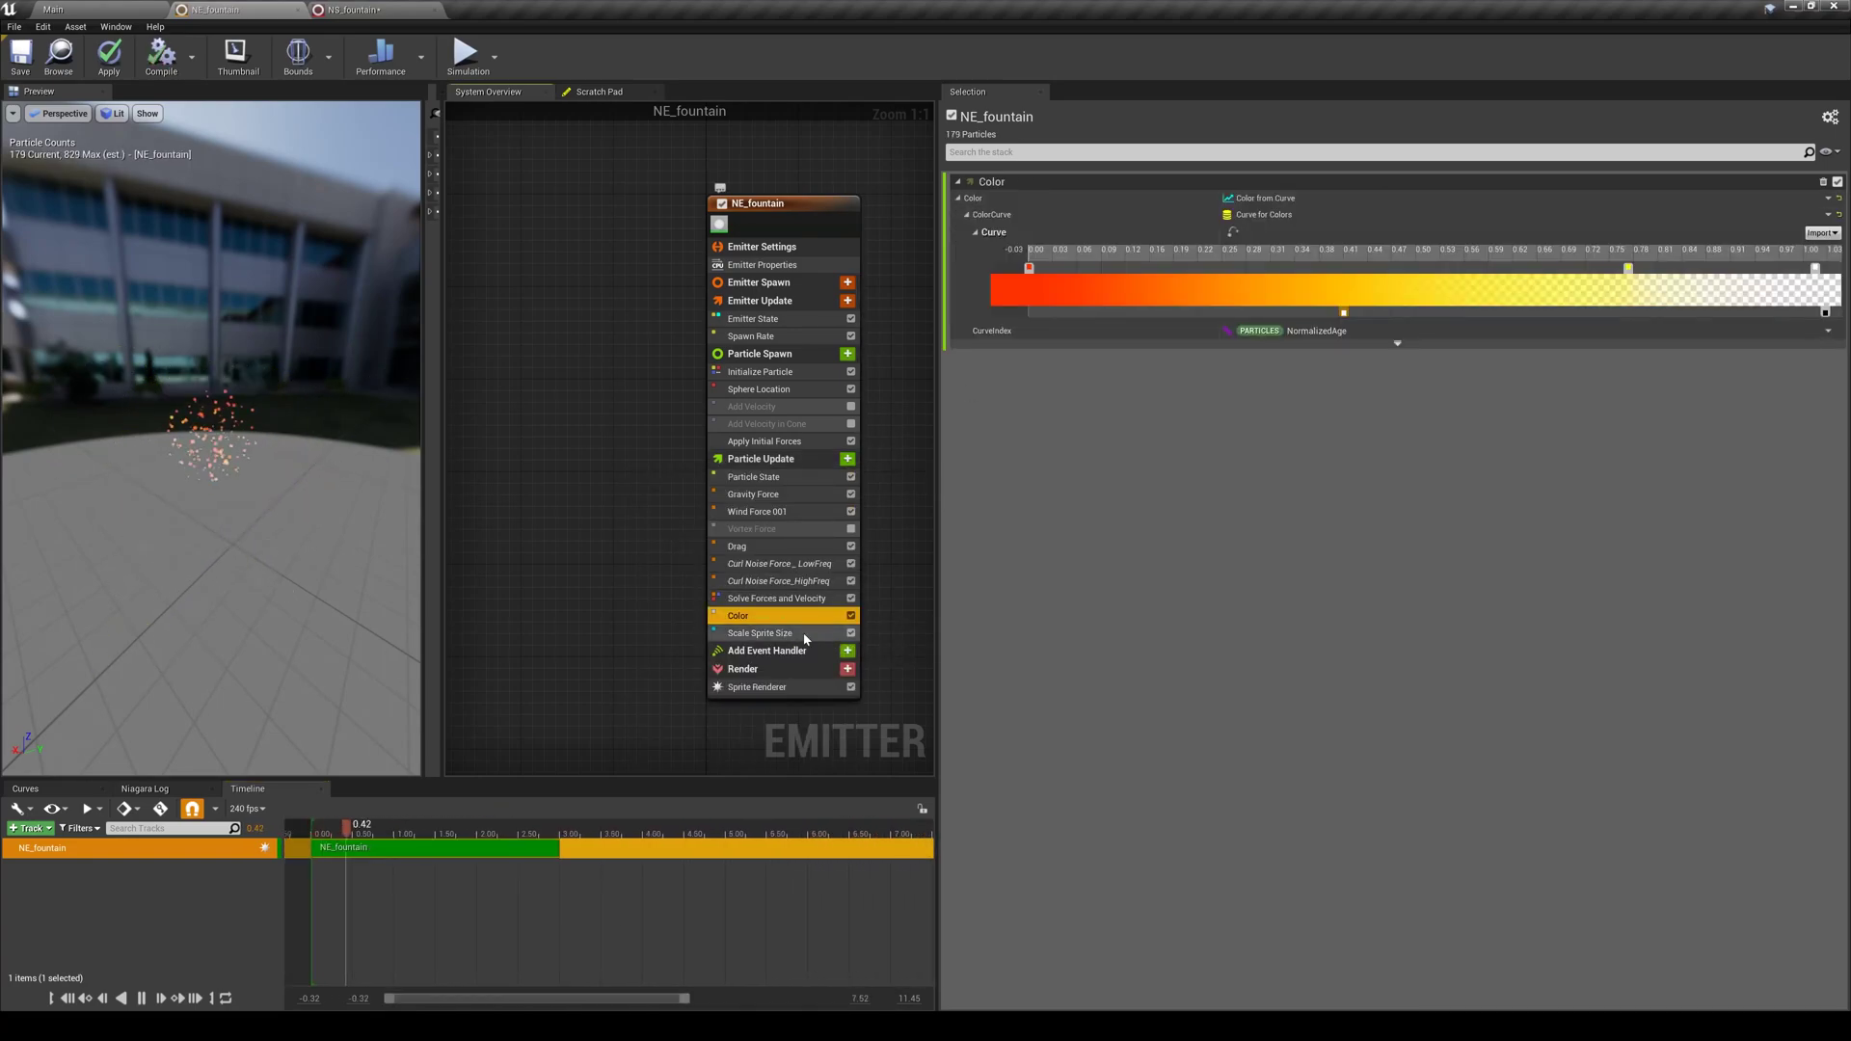
pyautogui.click(776, 632)
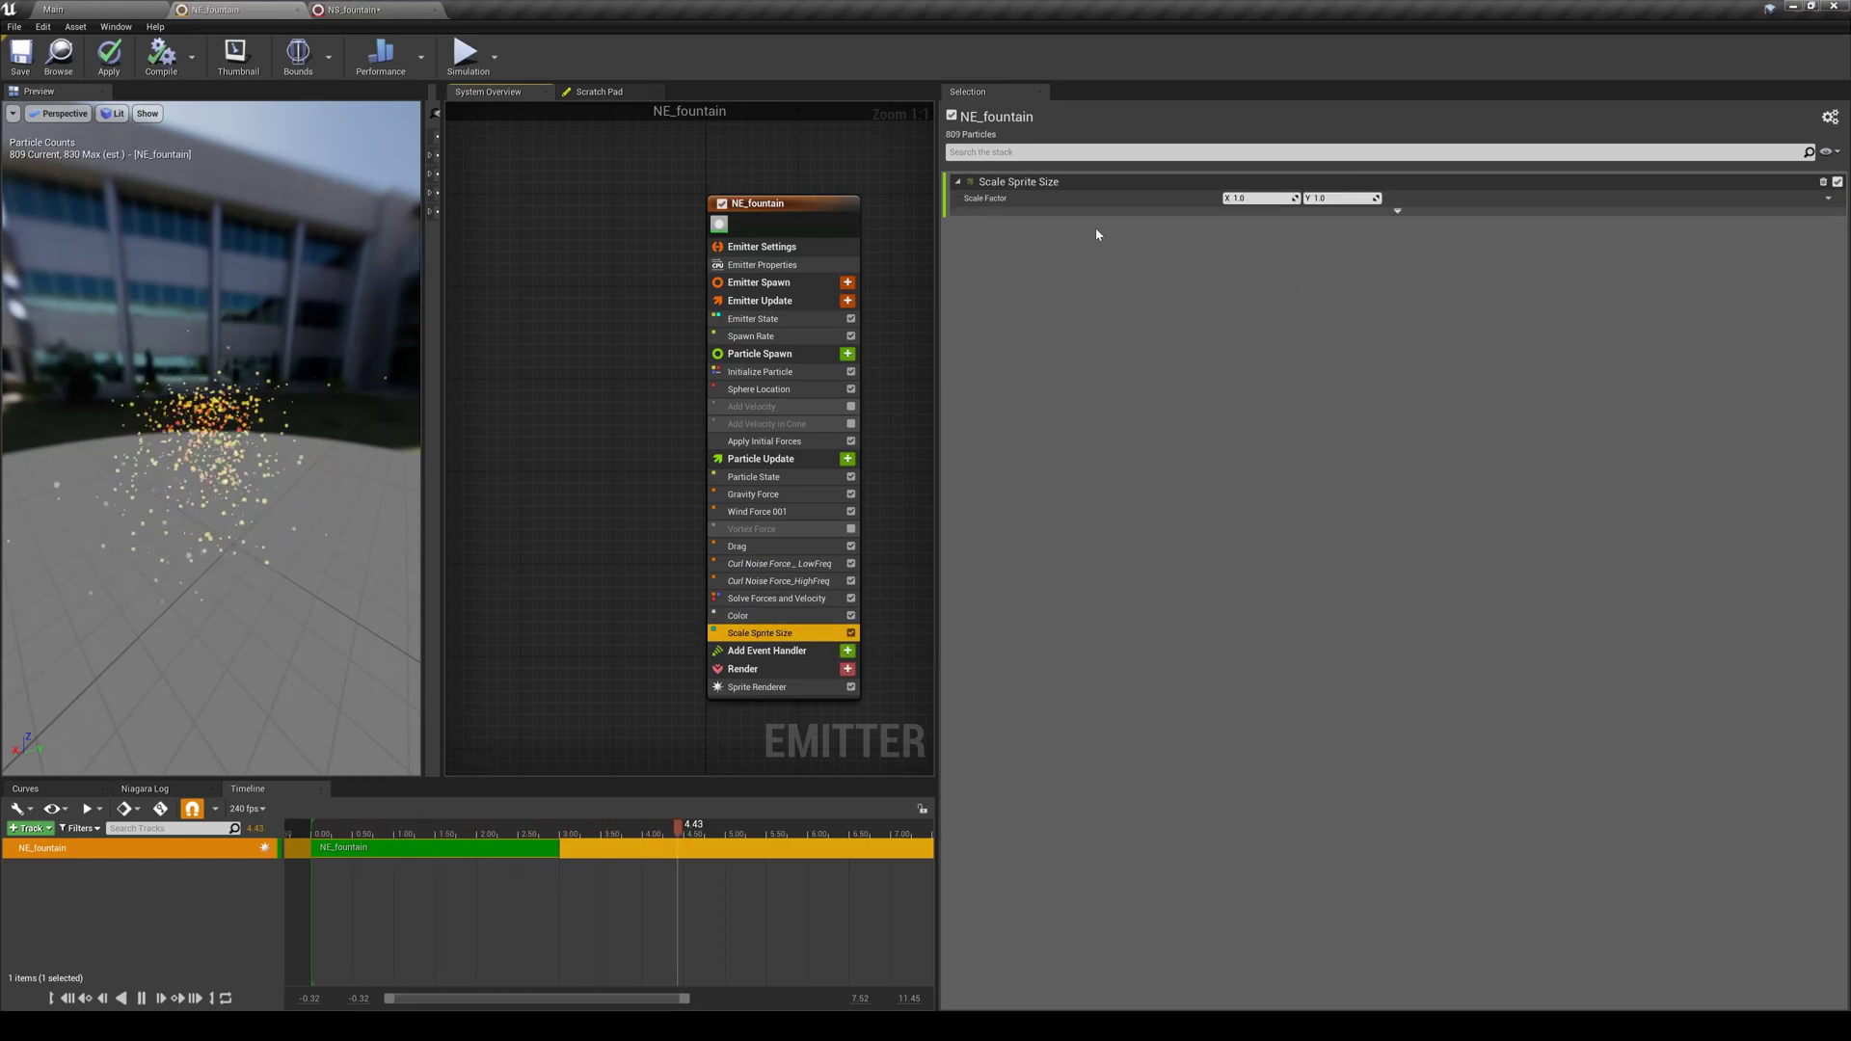
pyautogui.click(1828, 198)
pyautogui.write('curve')
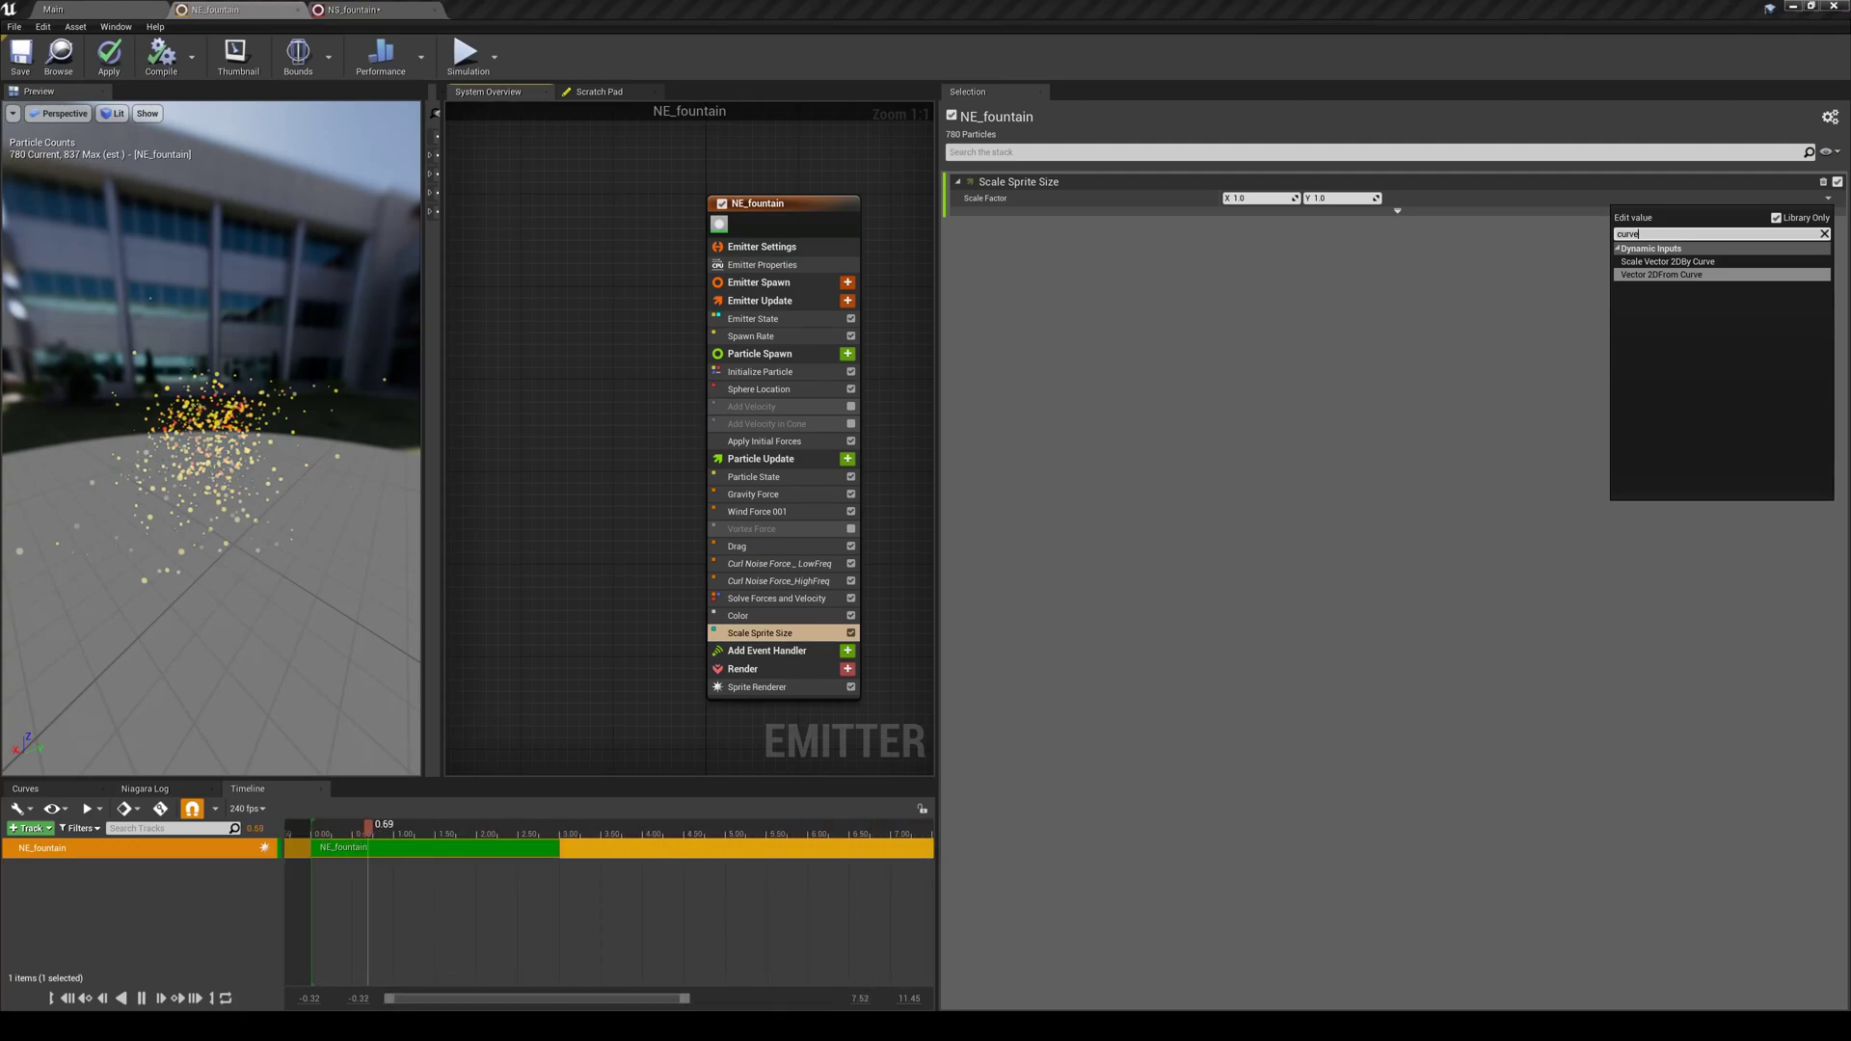
pyautogui.click(1670, 278)
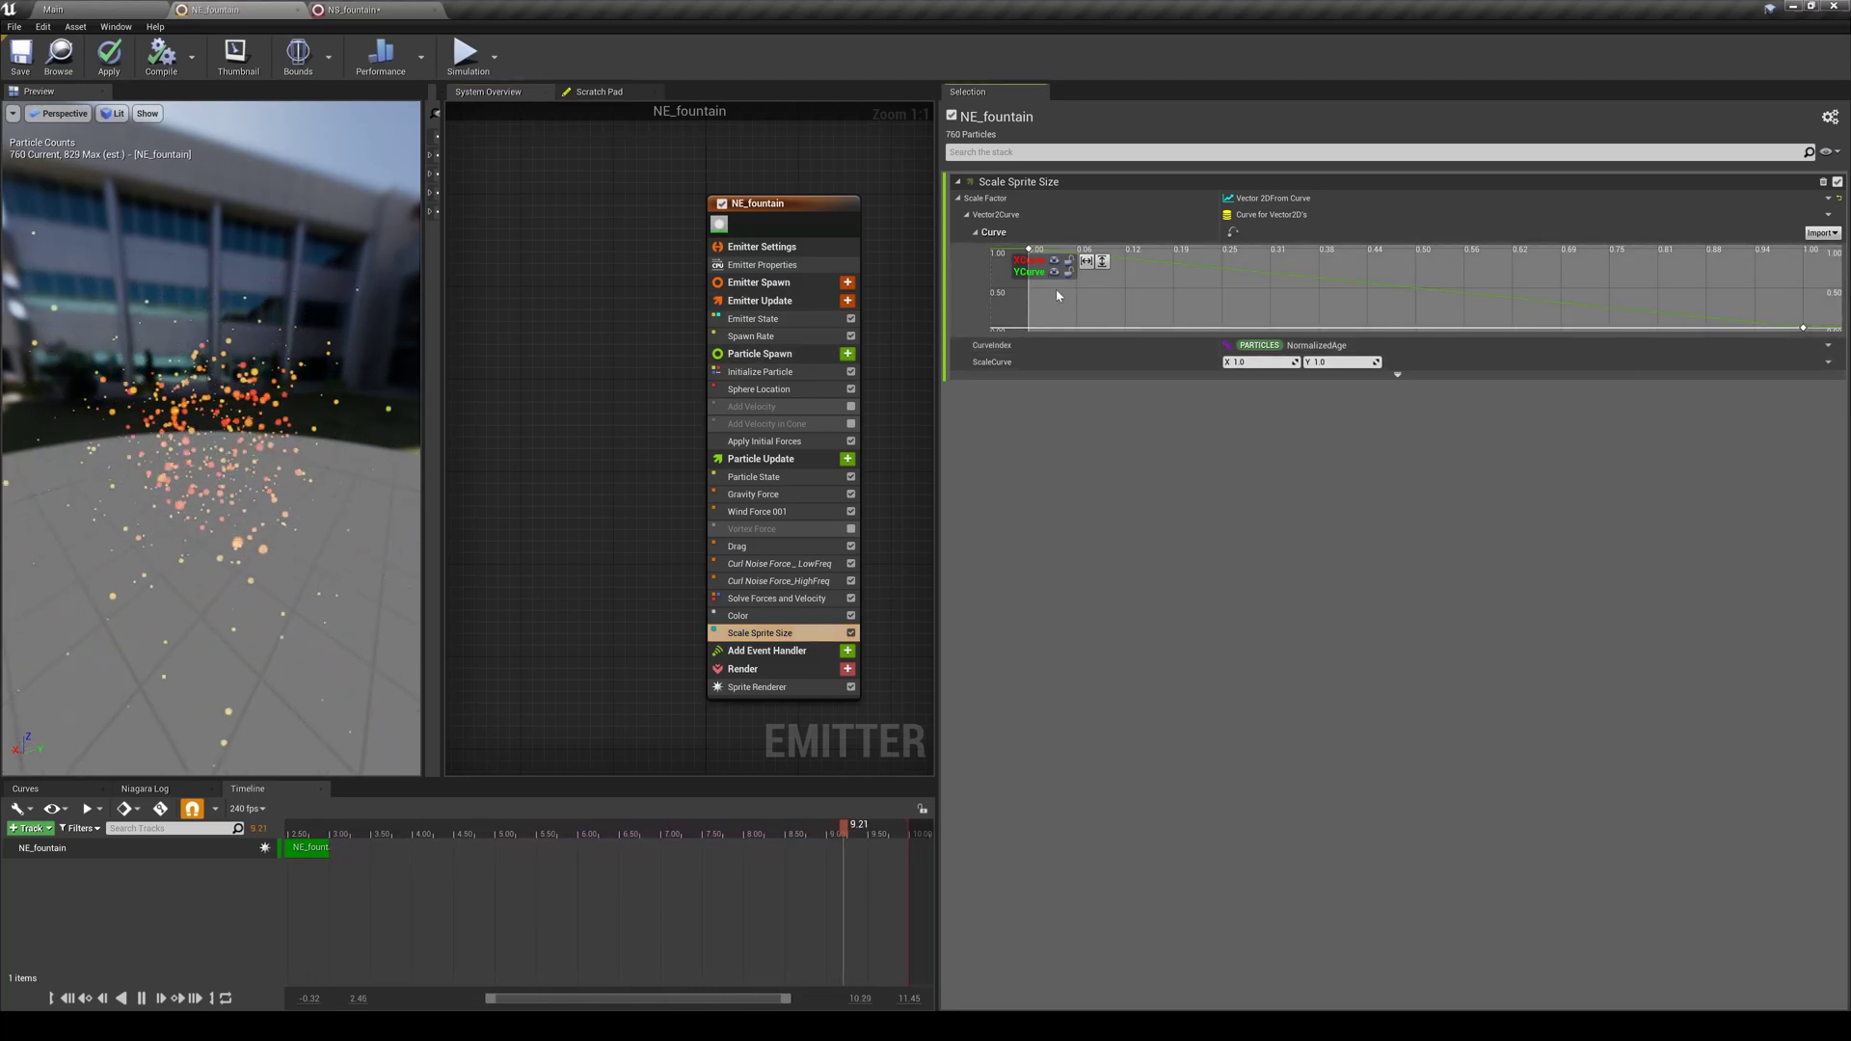
# Inspect the time and value of the first and last keys on the sprite size scale curve
pyautogui.click(1030, 249)
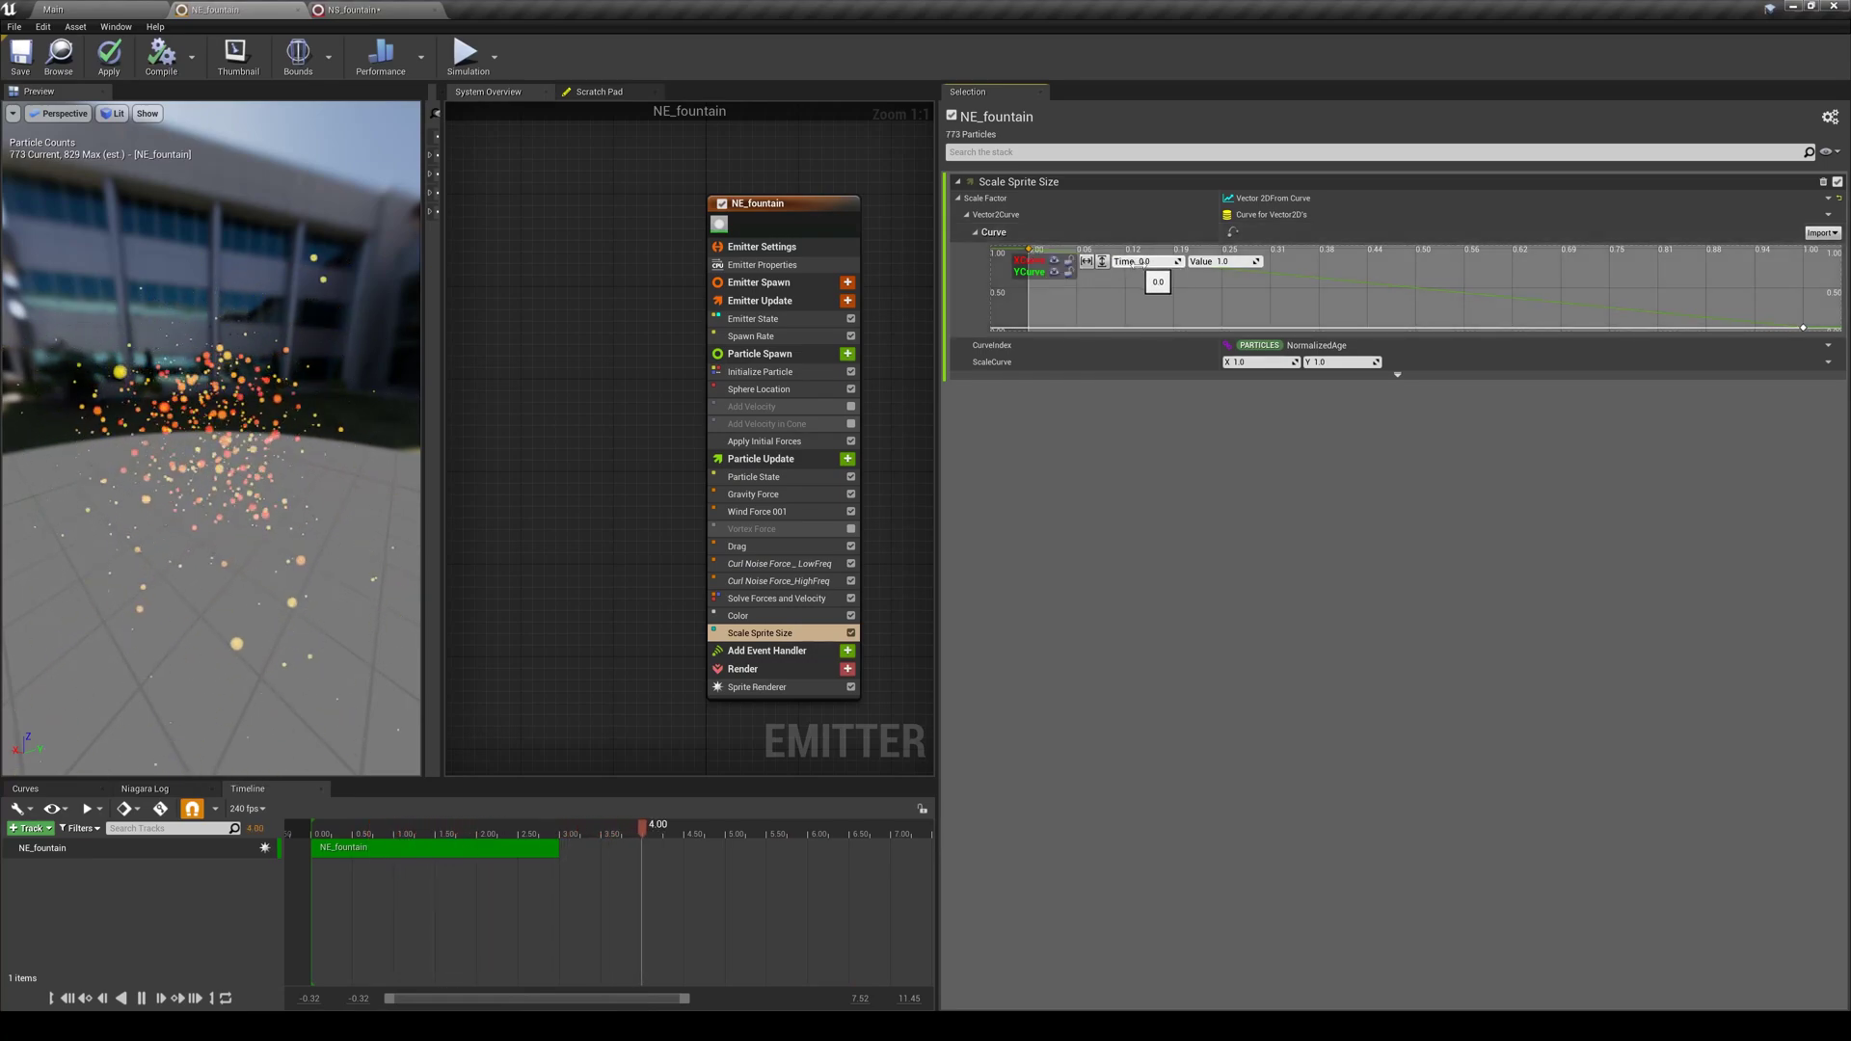
pyautogui.click(1787, 321)
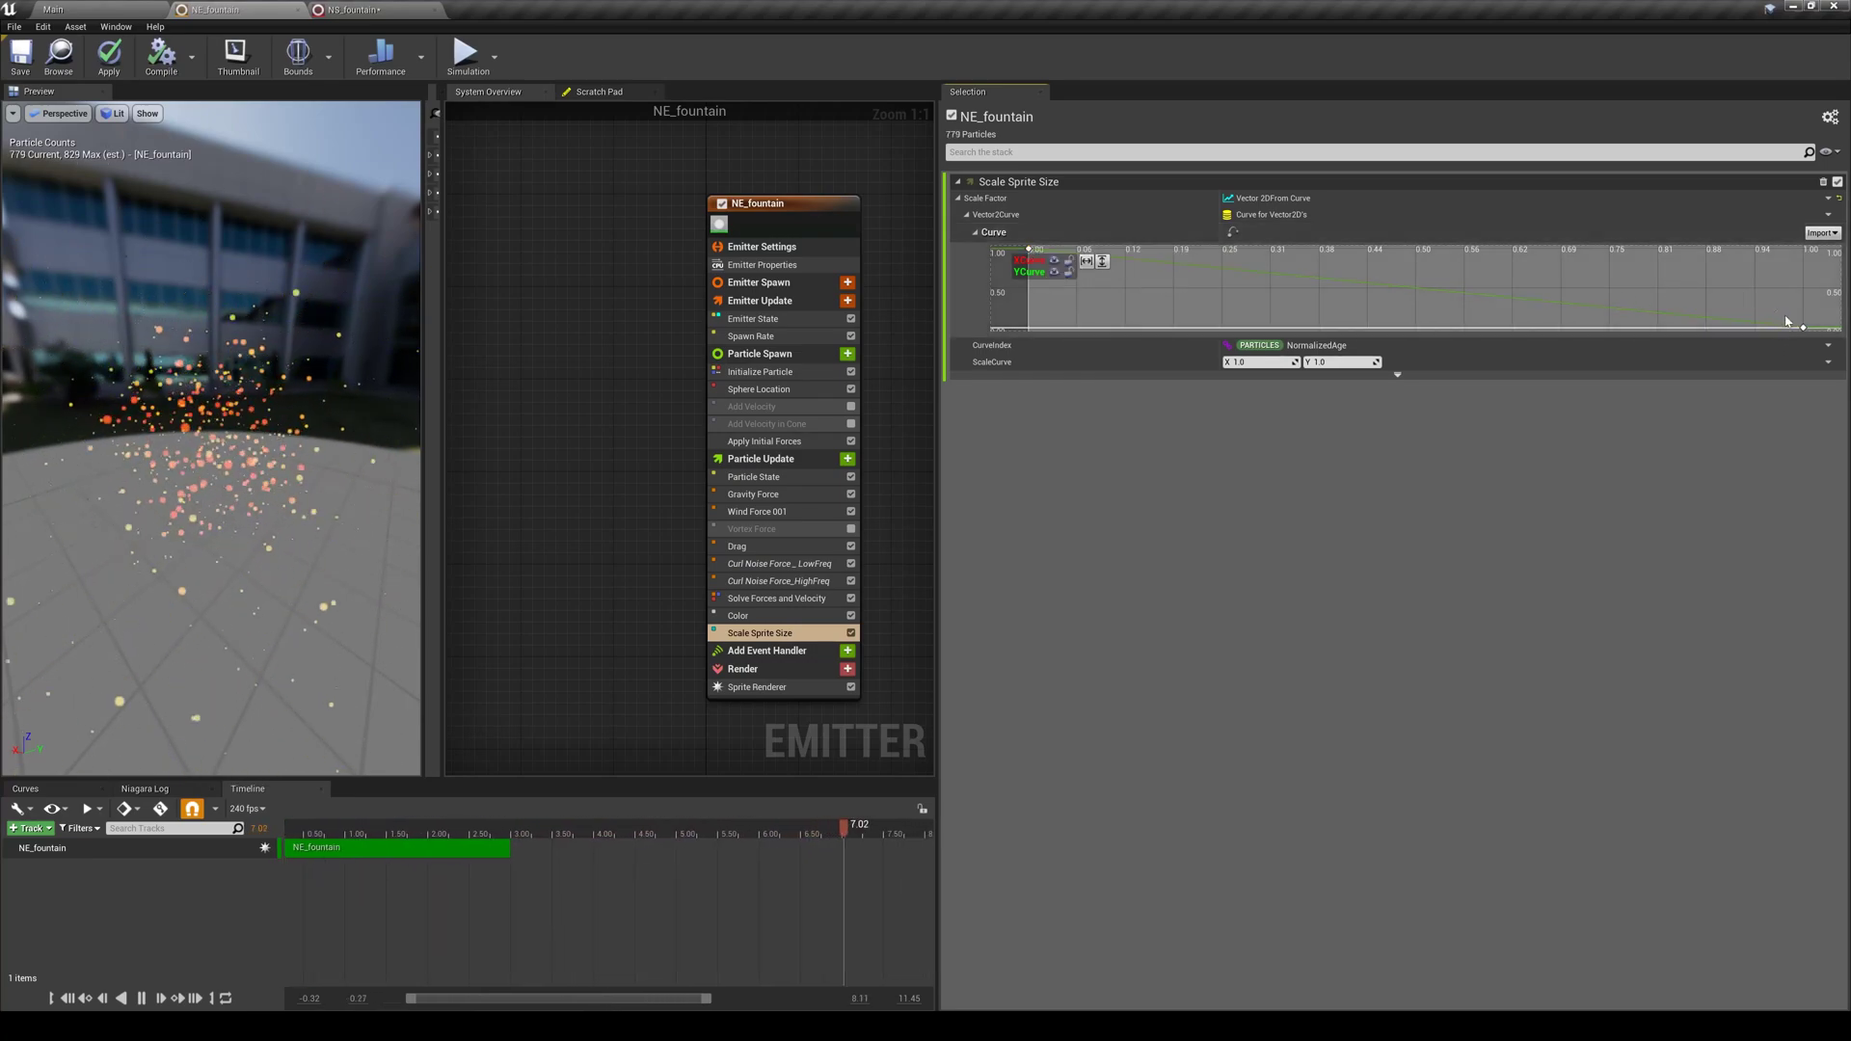
pyautogui.click(1804, 329)
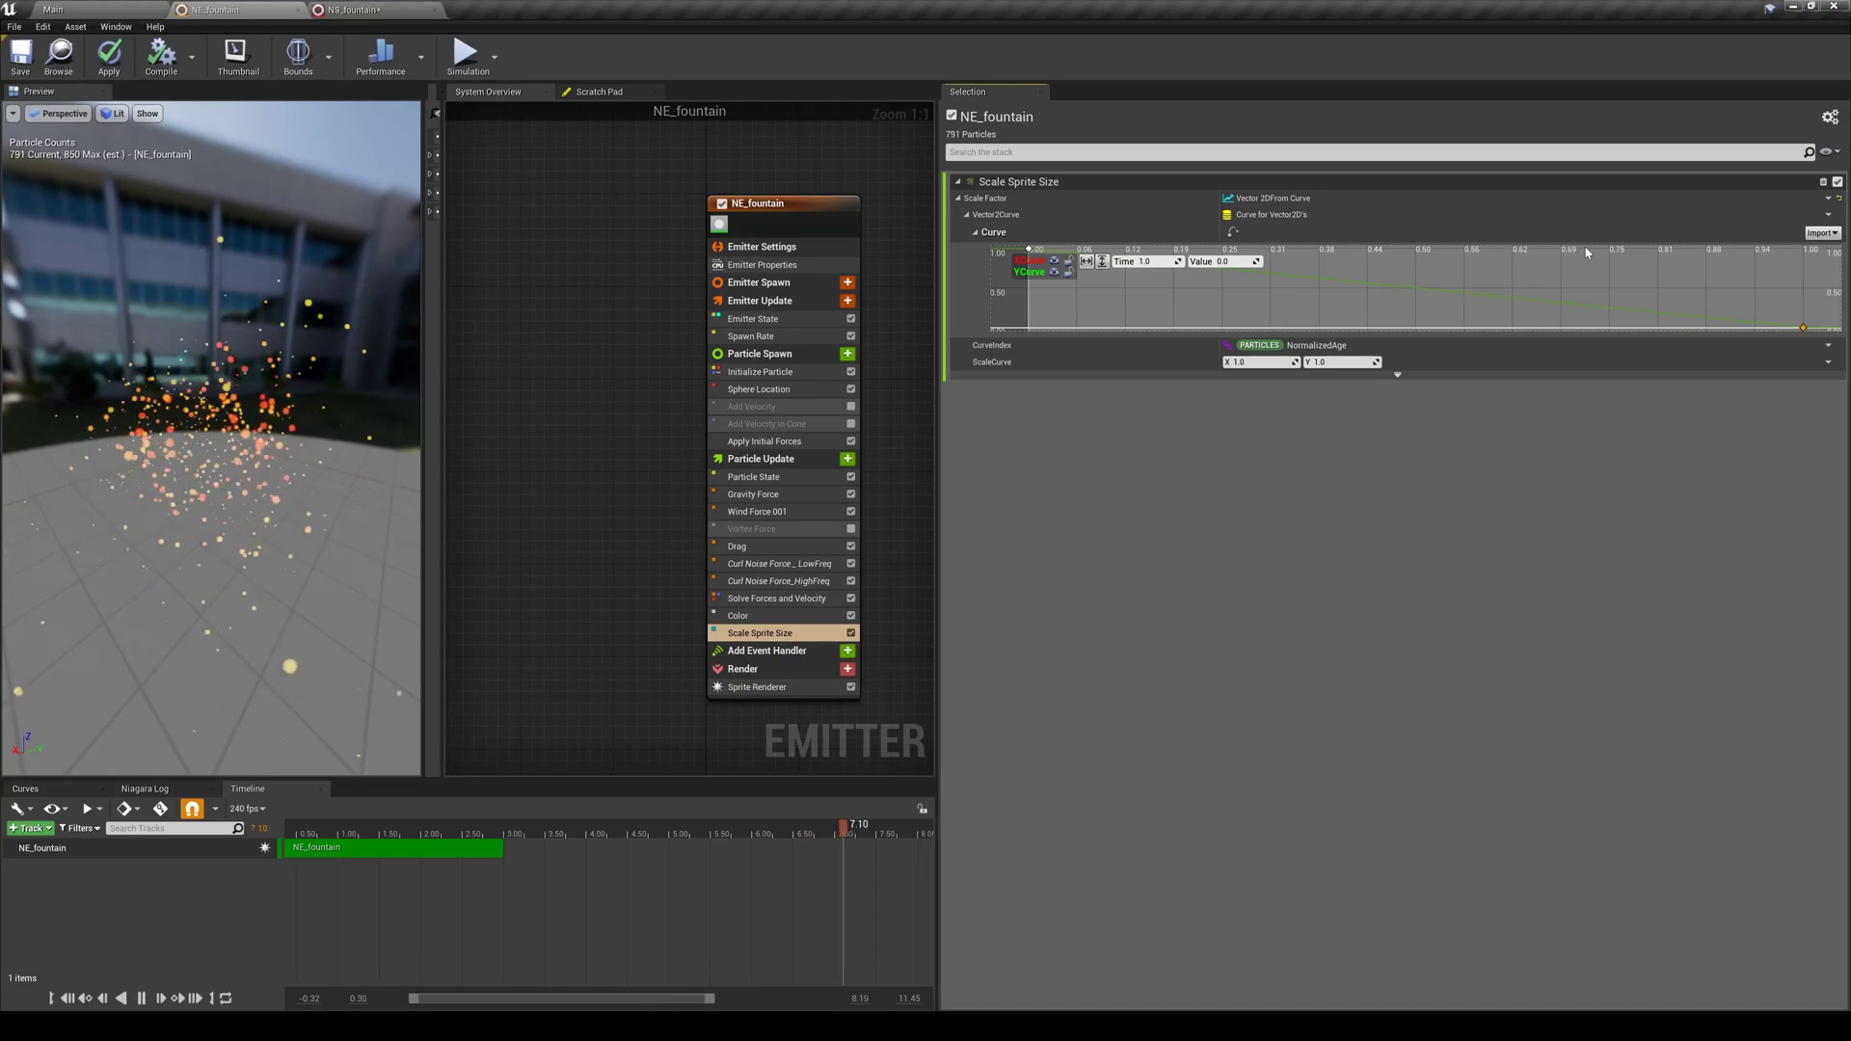
# Add a key at about time 0.31 to both scale curves, with X at about 0.83 and Y at about 0.7
pyautogui.rightClick(1256, 278)
pyautogui.click(1283, 291)
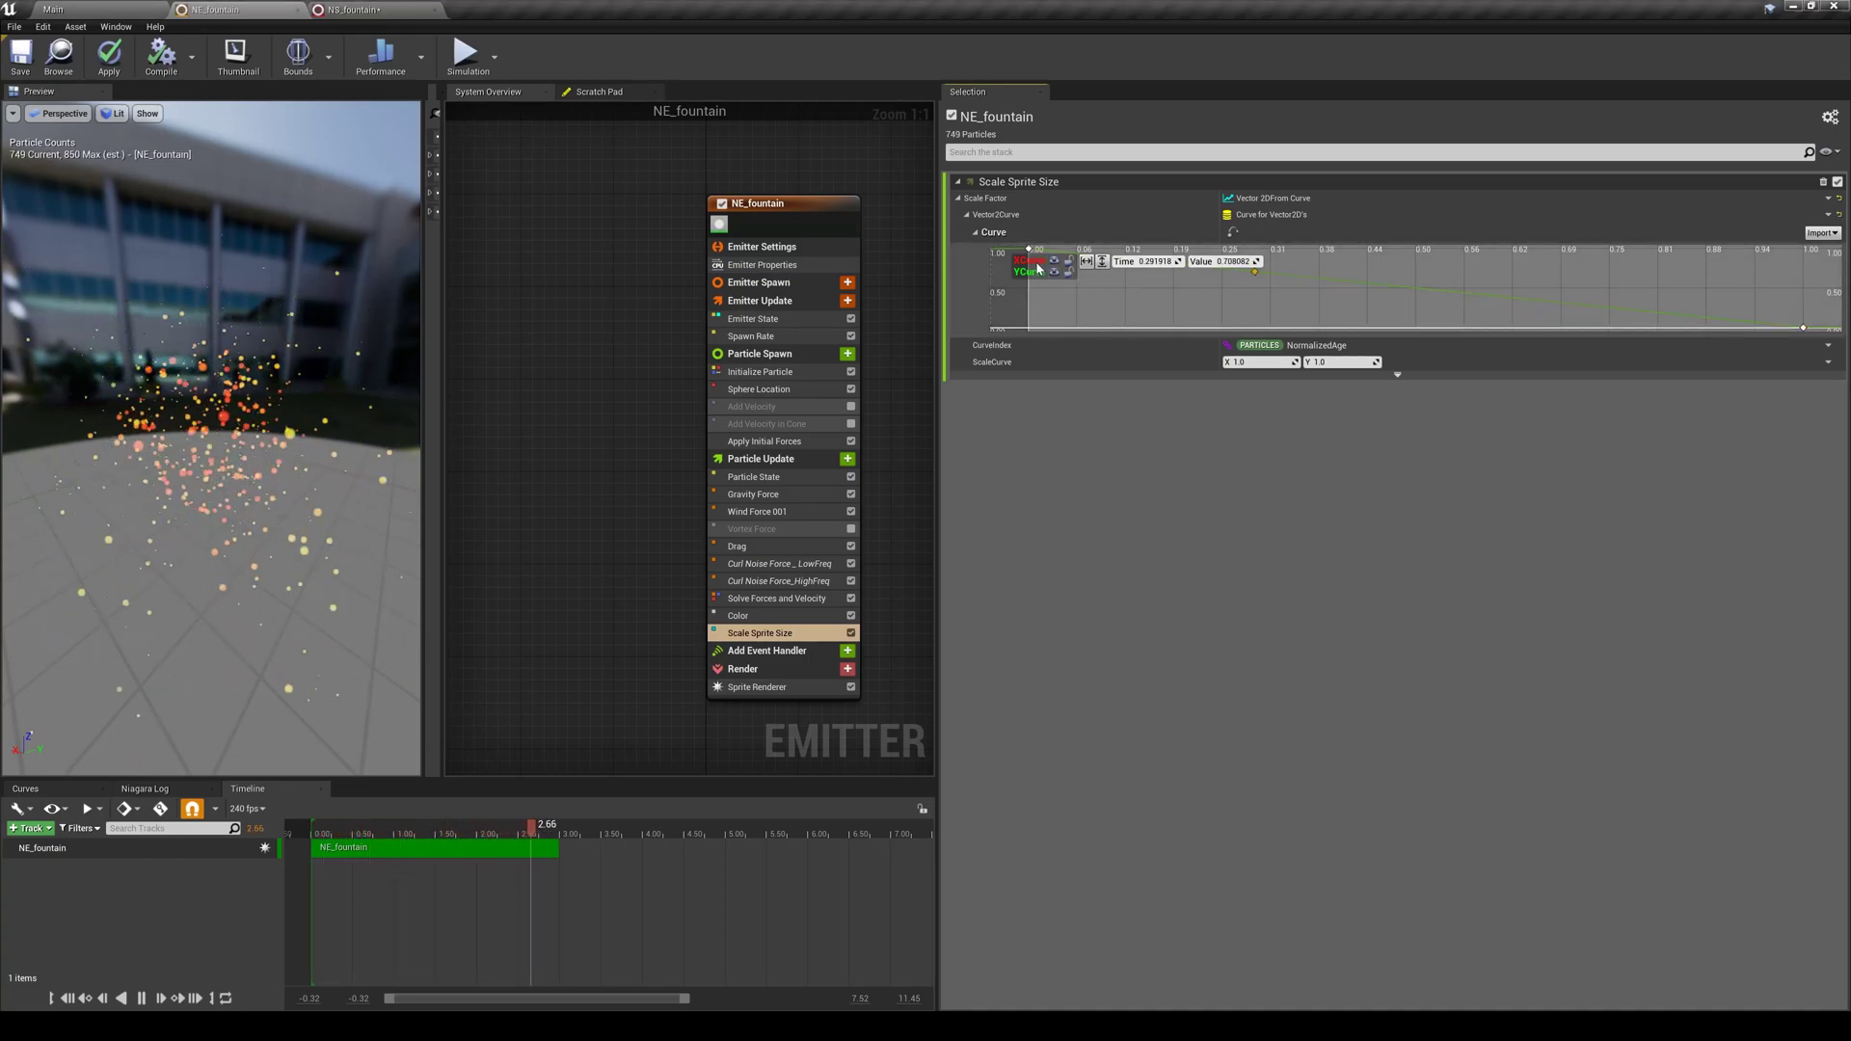
pyautogui.moveTo(1254, 276)
pyautogui.moveTo(1254, 277); pyautogui.dragTo(1271, 266)
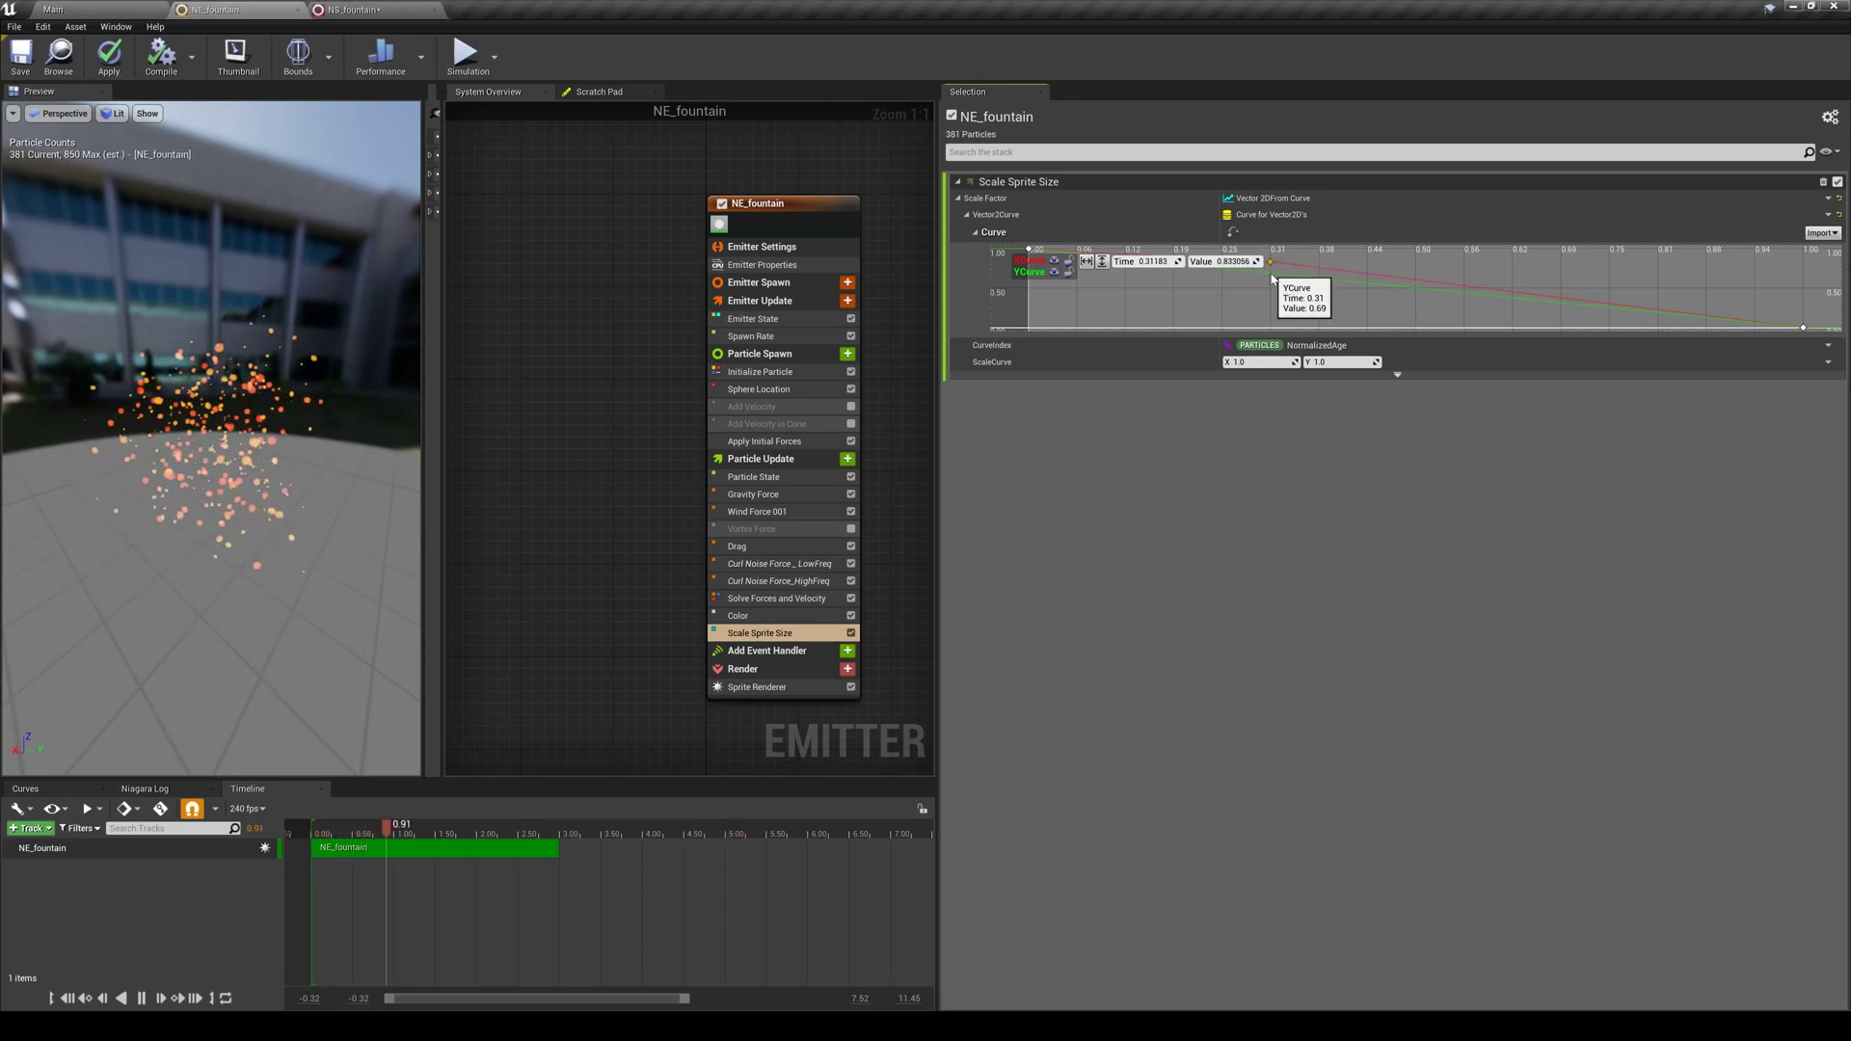
pyautogui.rightClick(1271, 274)
pyautogui.click(1271, 283)
pyautogui.moveTo(1271, 274); pyautogui.dragTo(1271, 280)
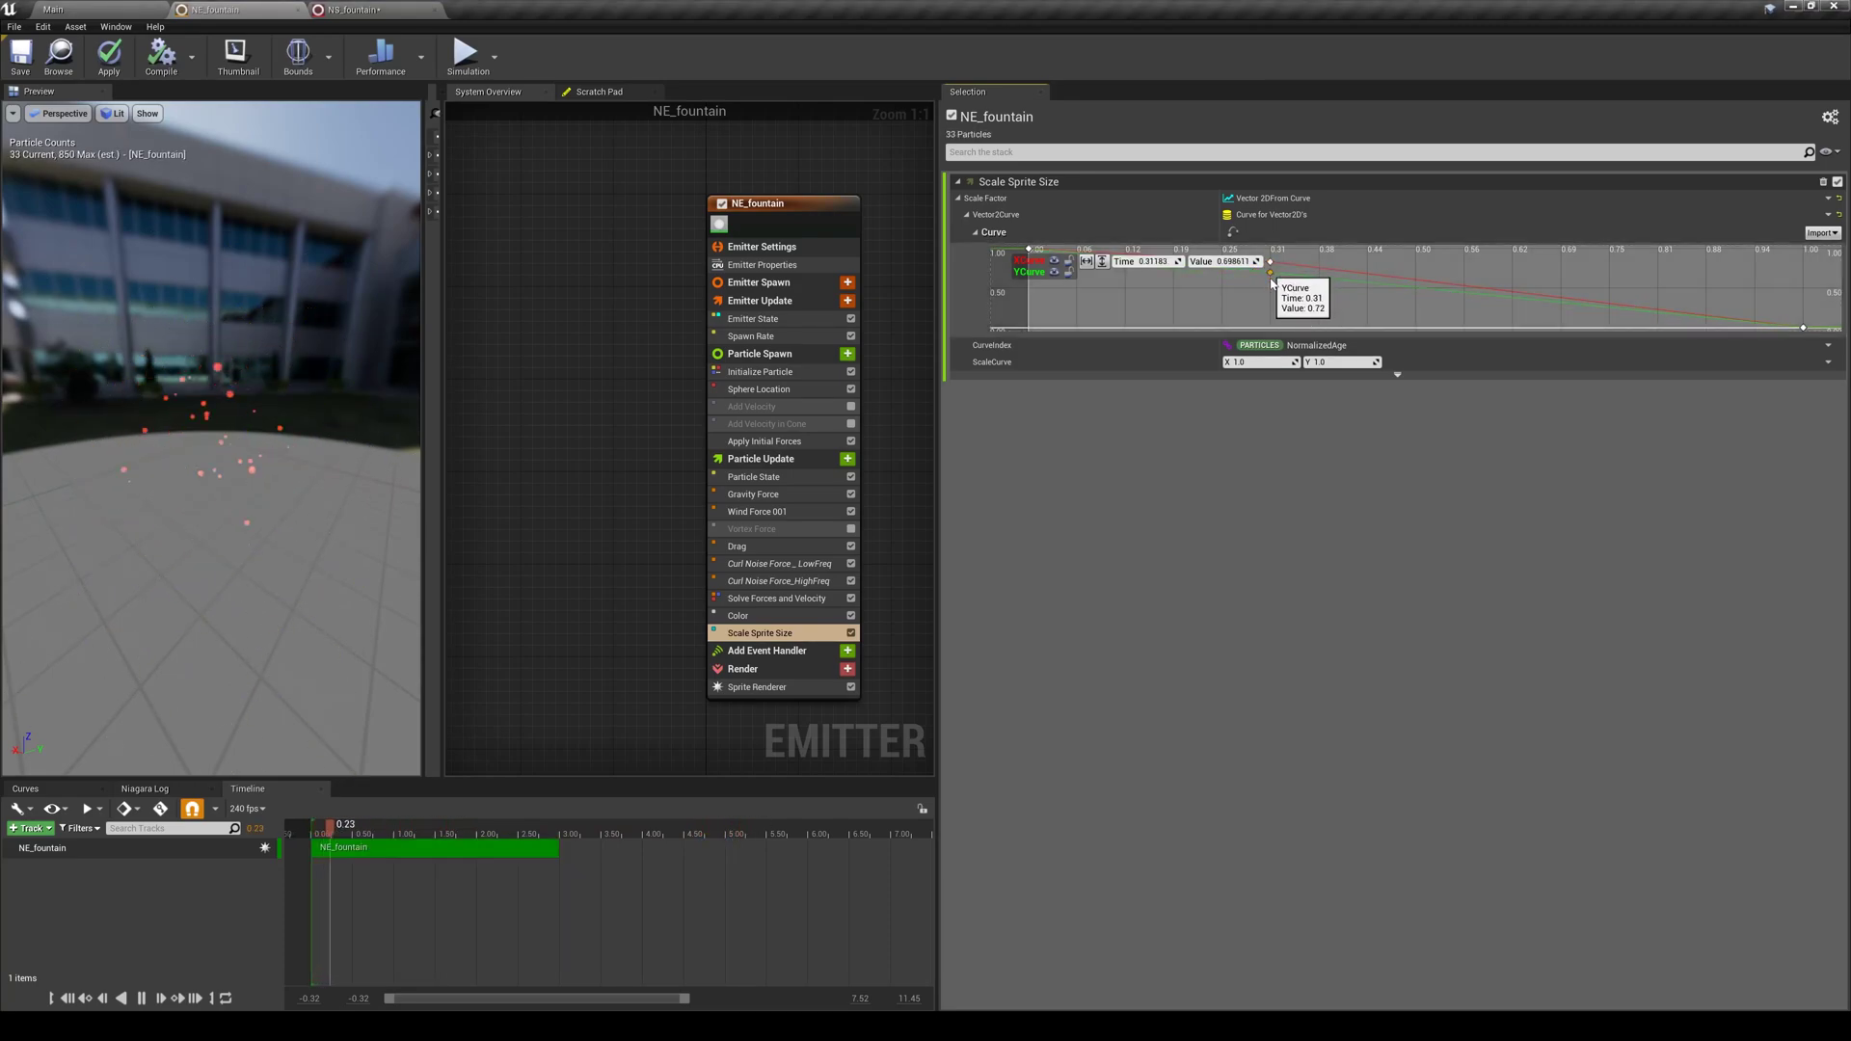
# Lower the starting keys of both scale curves to about 0 and set their time to 0.0
pyautogui.click(1030, 249)
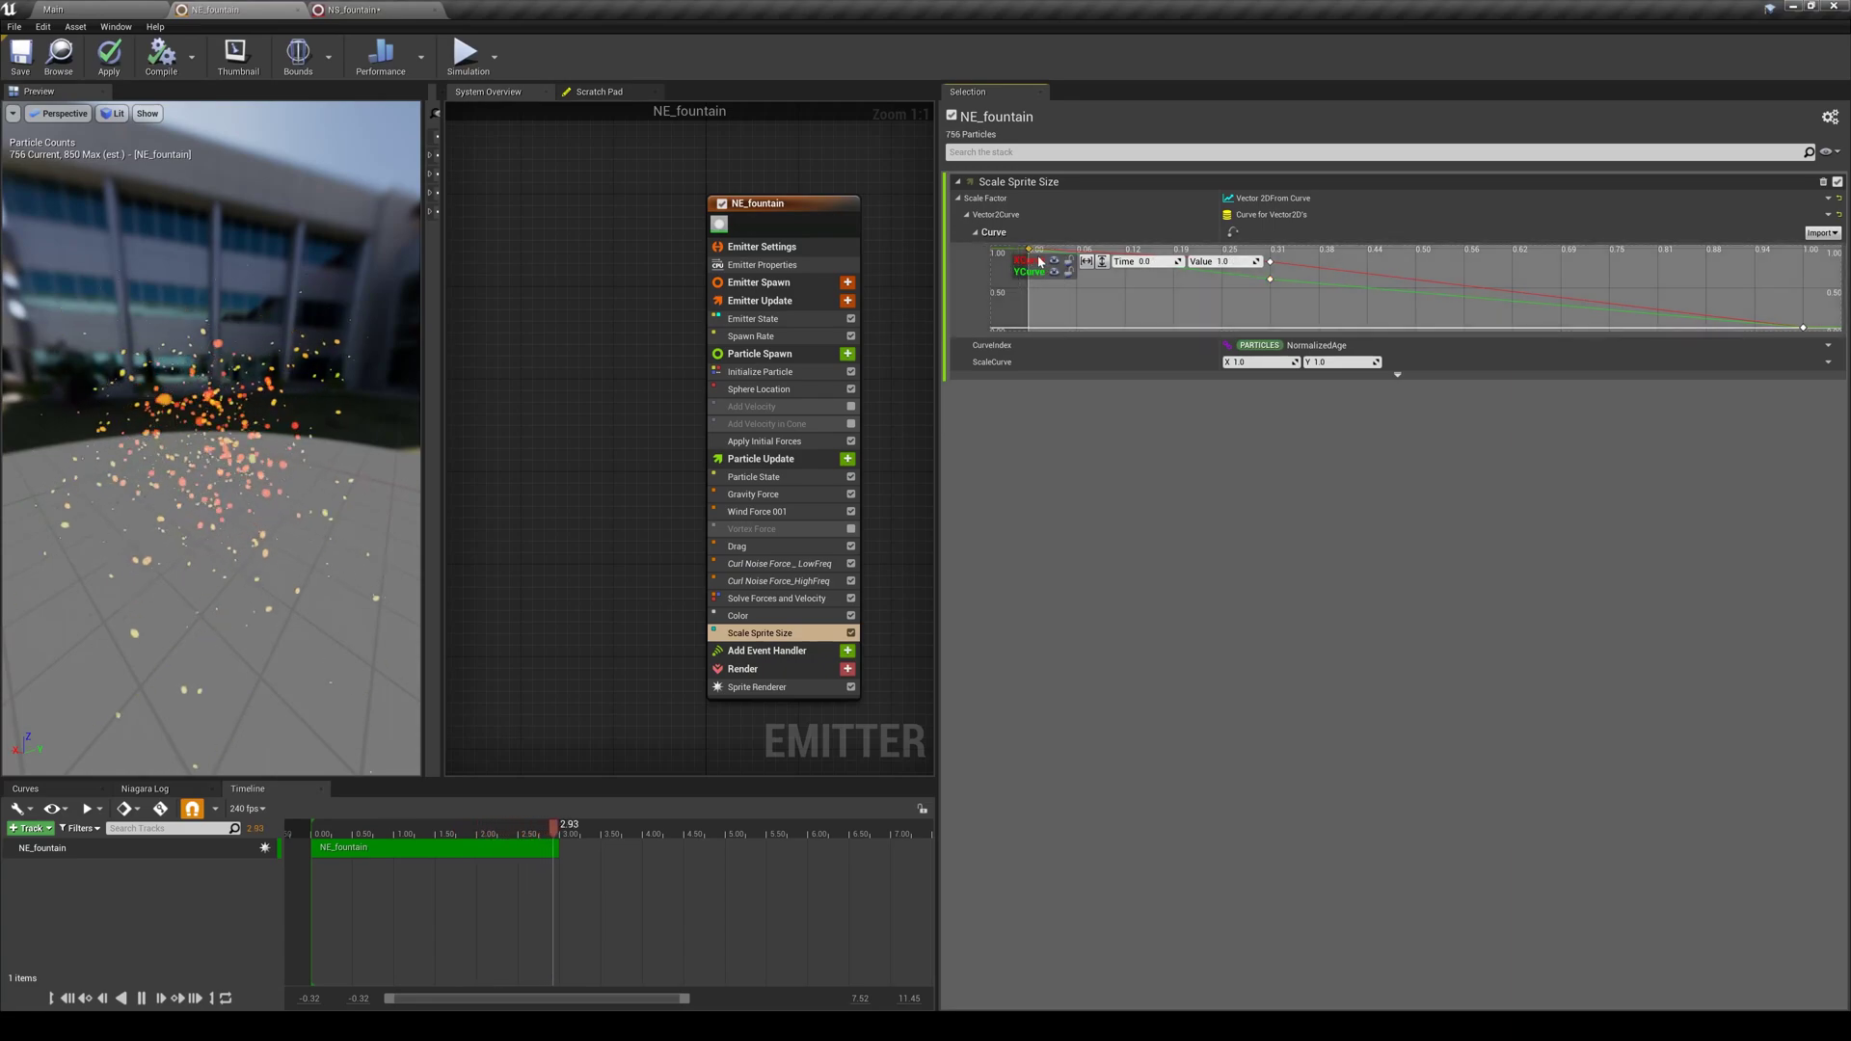
pyautogui.moveTo(1031, 252); pyautogui.dragTo(1037, 317)
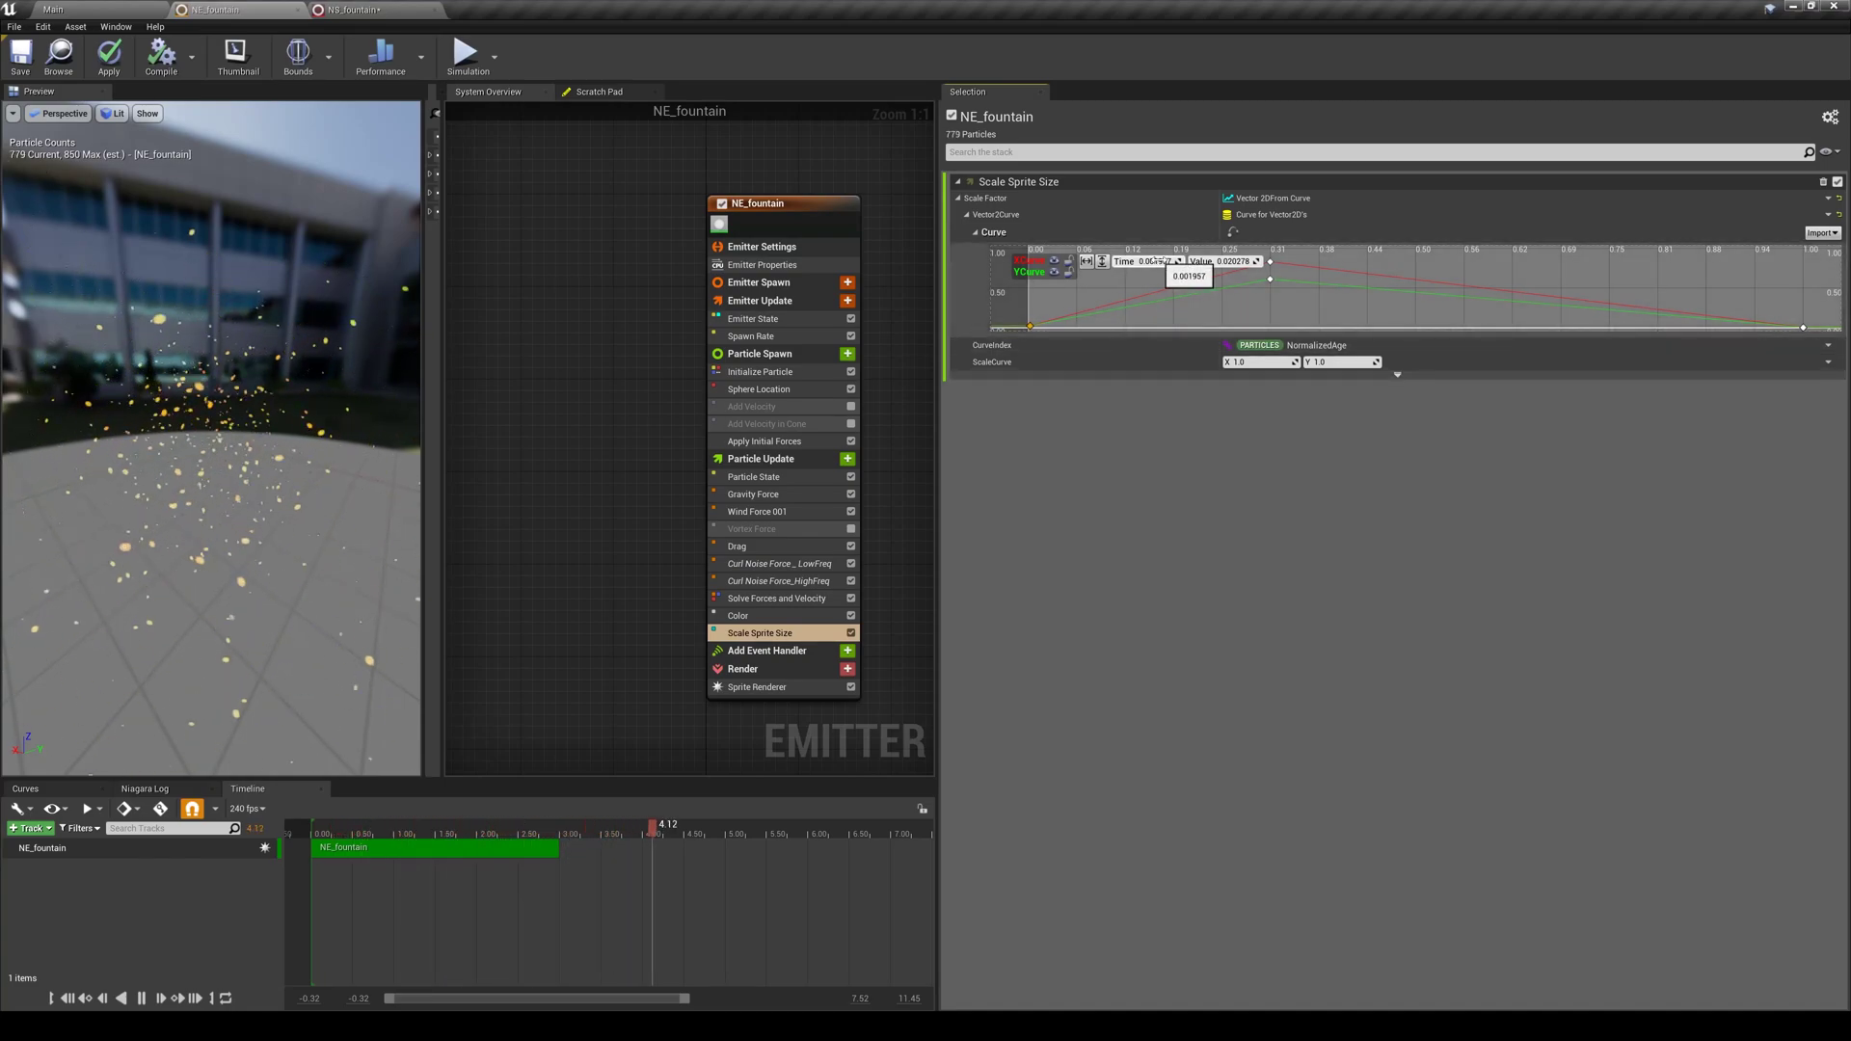
pyautogui.click(1154, 260)
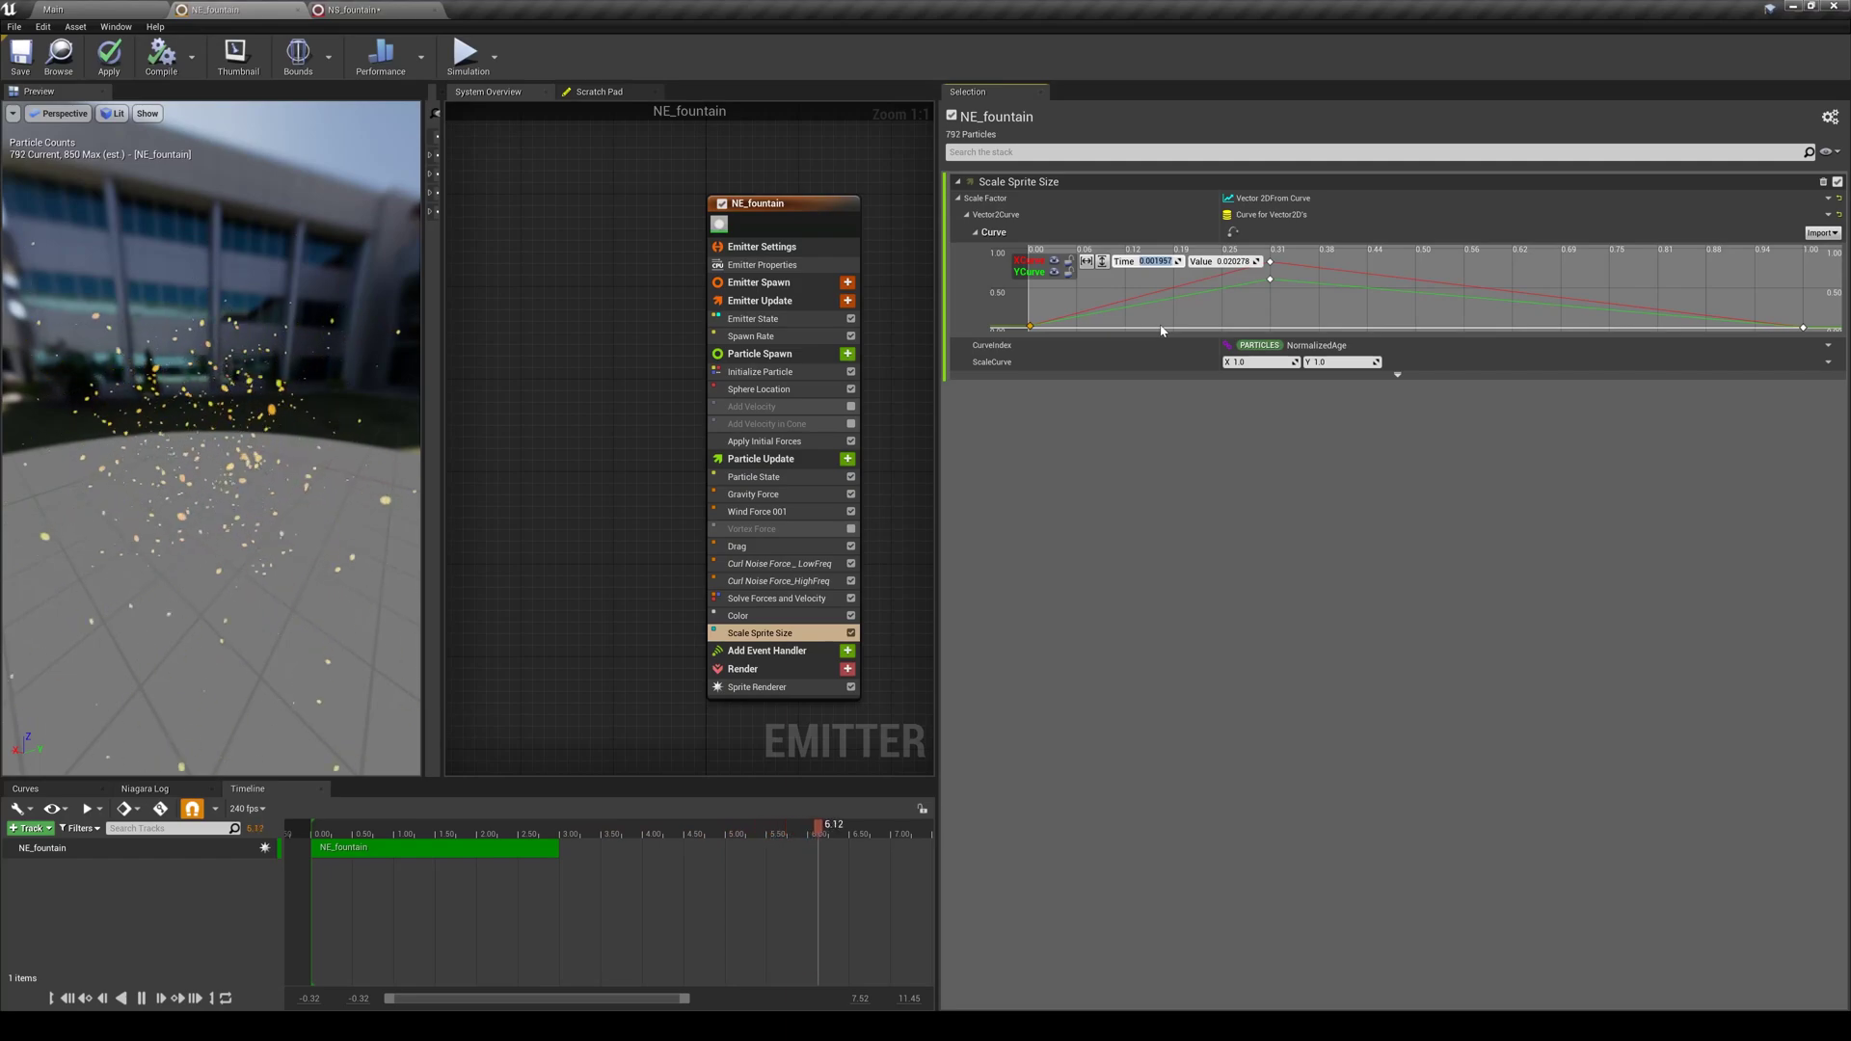
pyautogui.write('0.0')
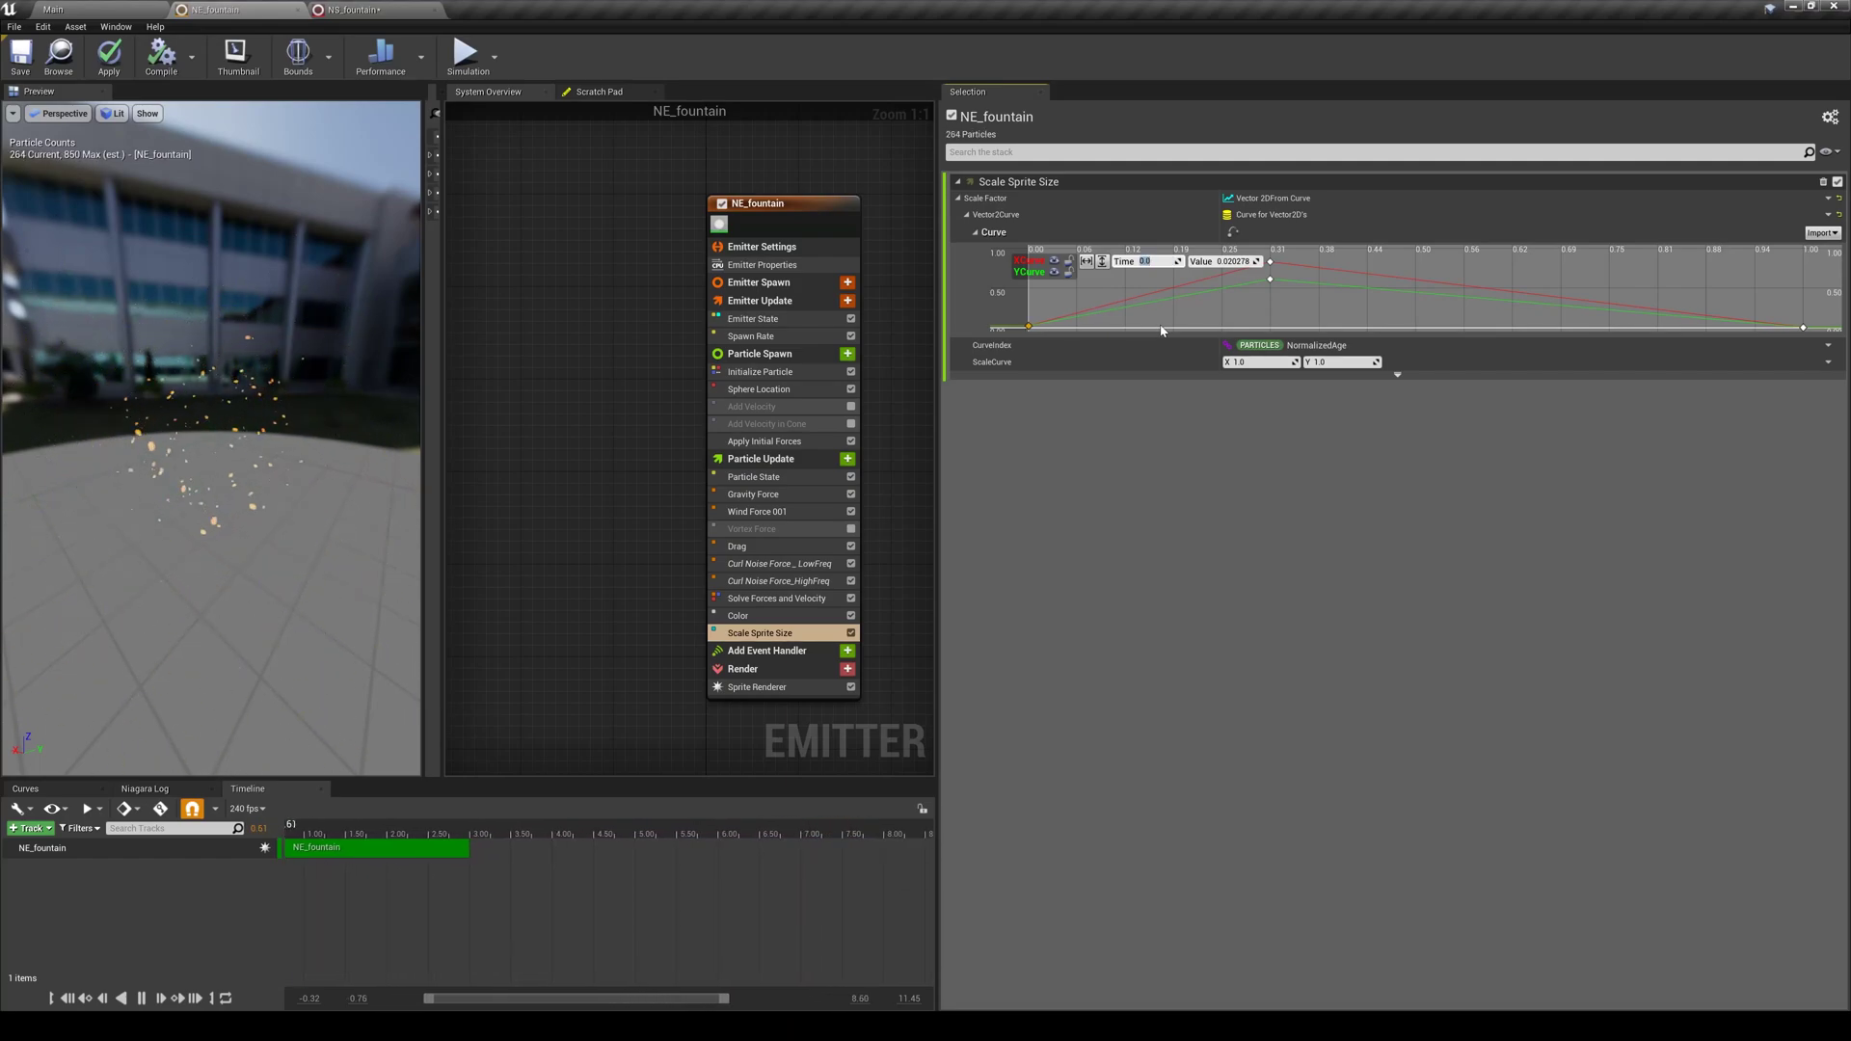
pyautogui.click(1218, 260)
# Select the middle keys of both scale curves and set them to time 0.2 and value 1.0
pyautogui.moveTo(1287, 292); pyautogui.dragTo(1243, 255)
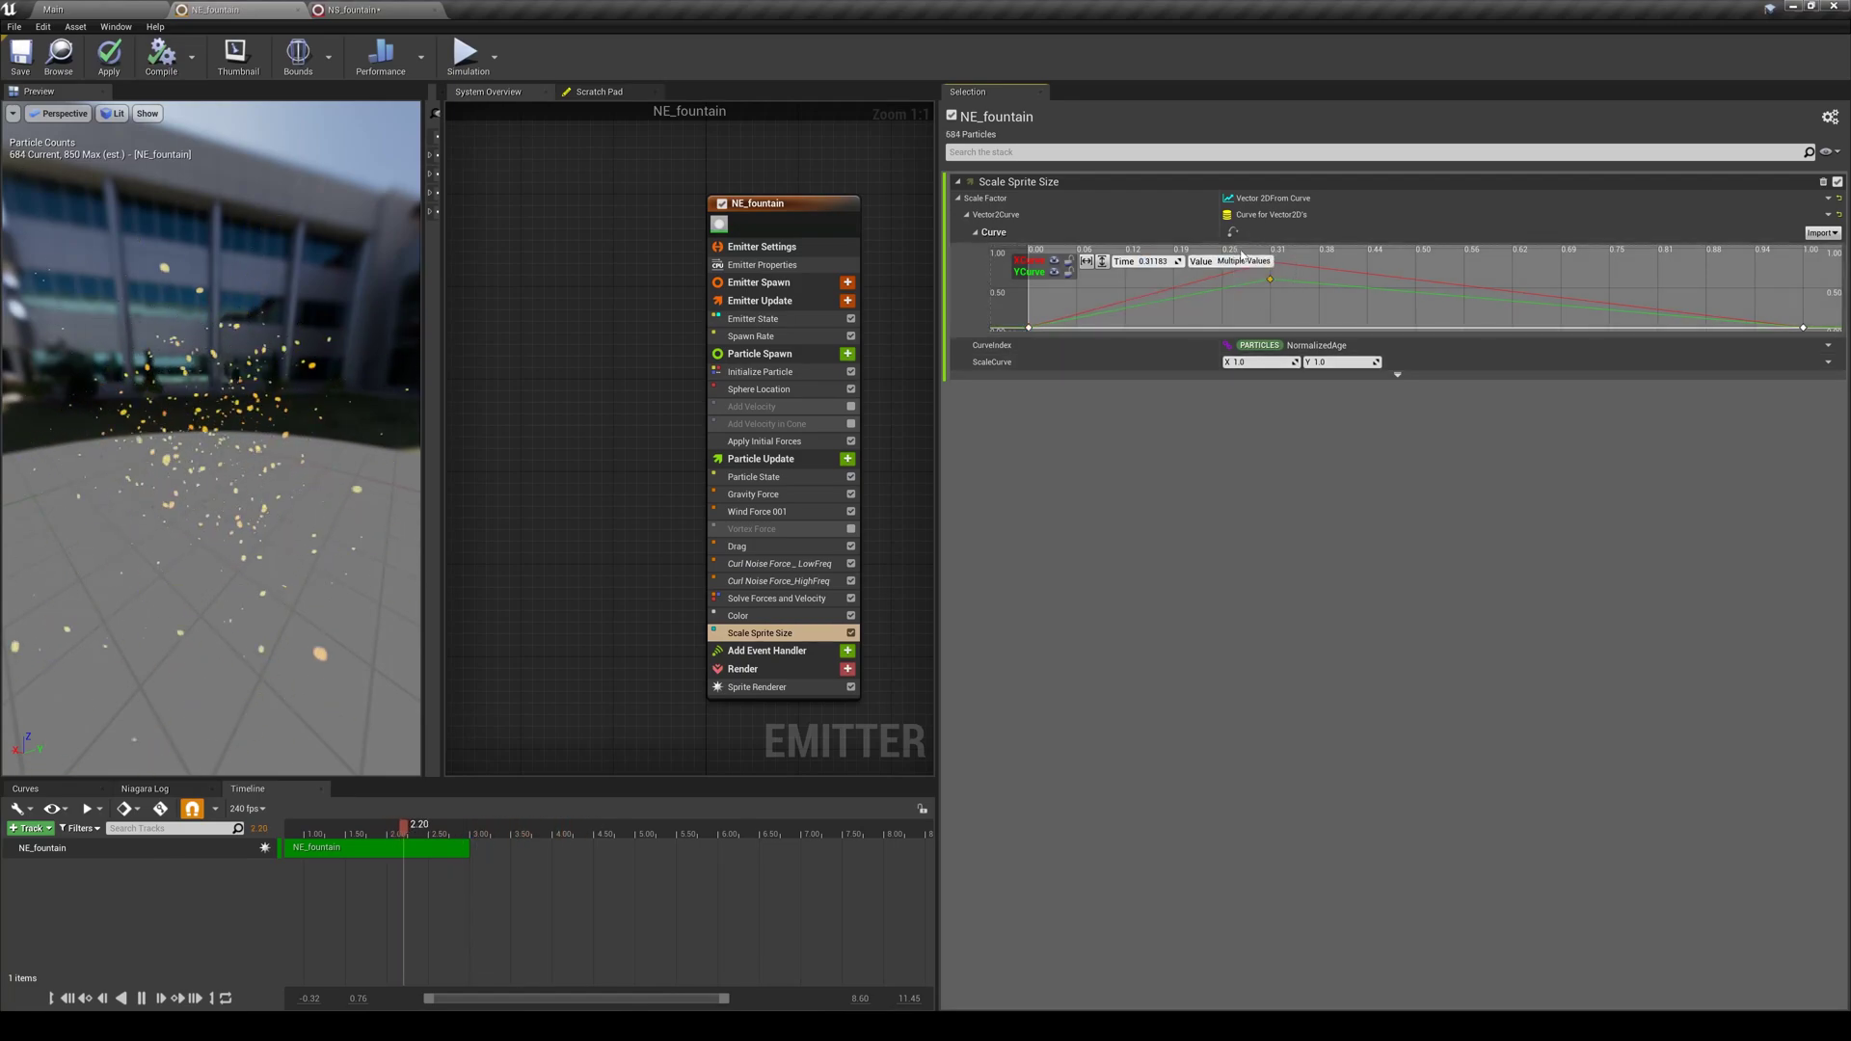
pyautogui.click(1169, 260)
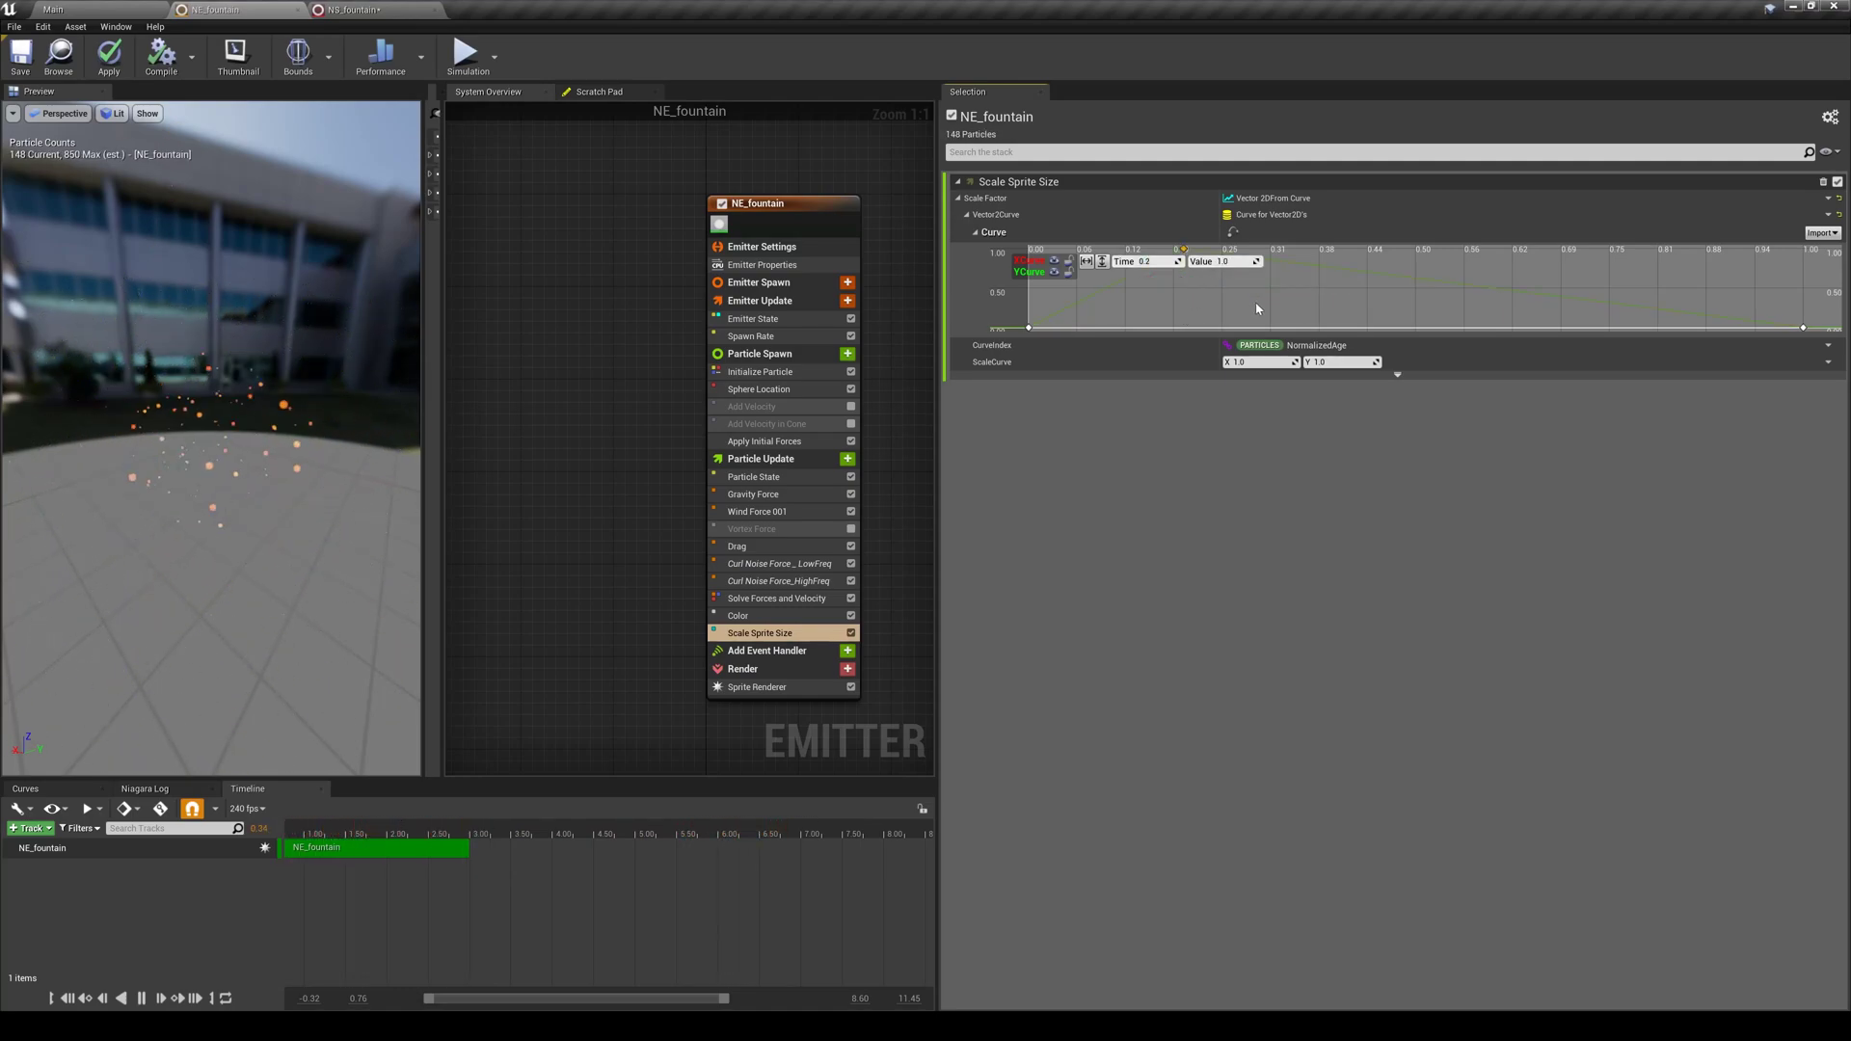
# Add another key to both the X and Y scale curves and set the pair to time 0.6 and value 1.0
pyautogui.rightClick(1525, 294)
pyautogui.click(1543, 303)
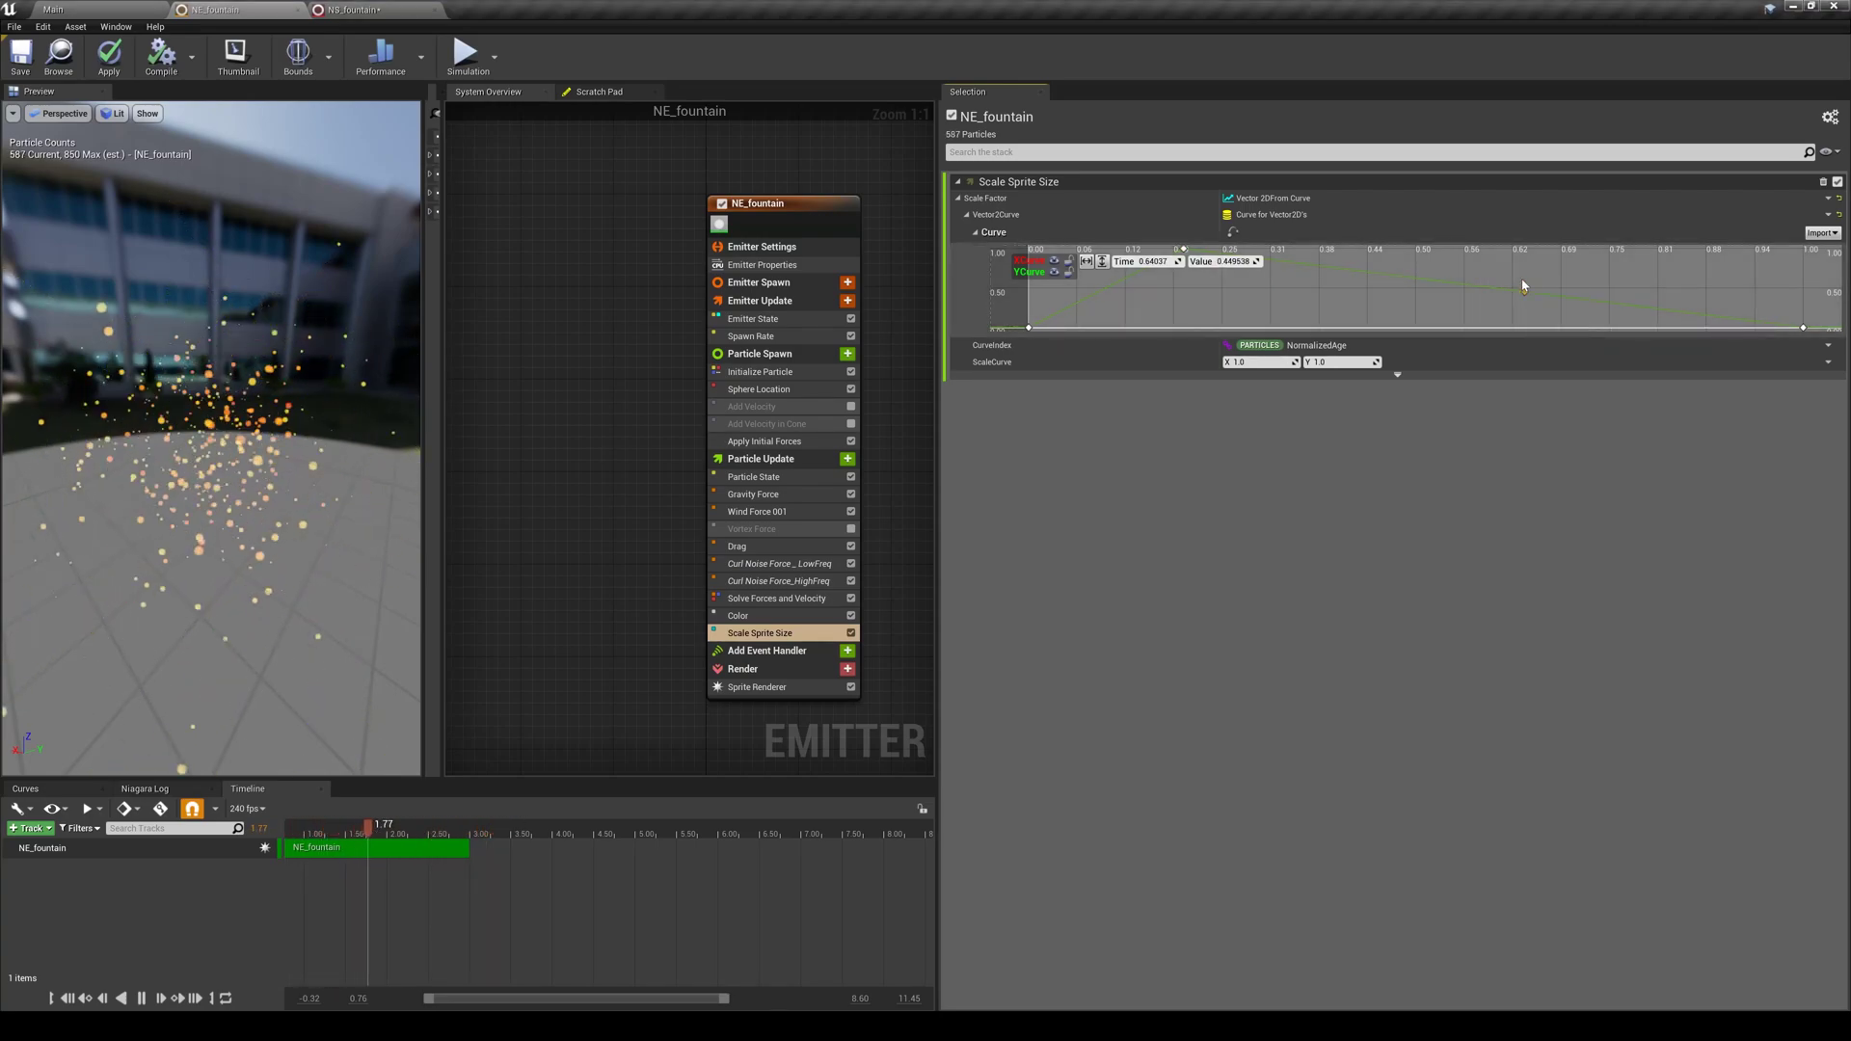
pyautogui.rightClick(1515, 290)
pyautogui.click(1540, 315)
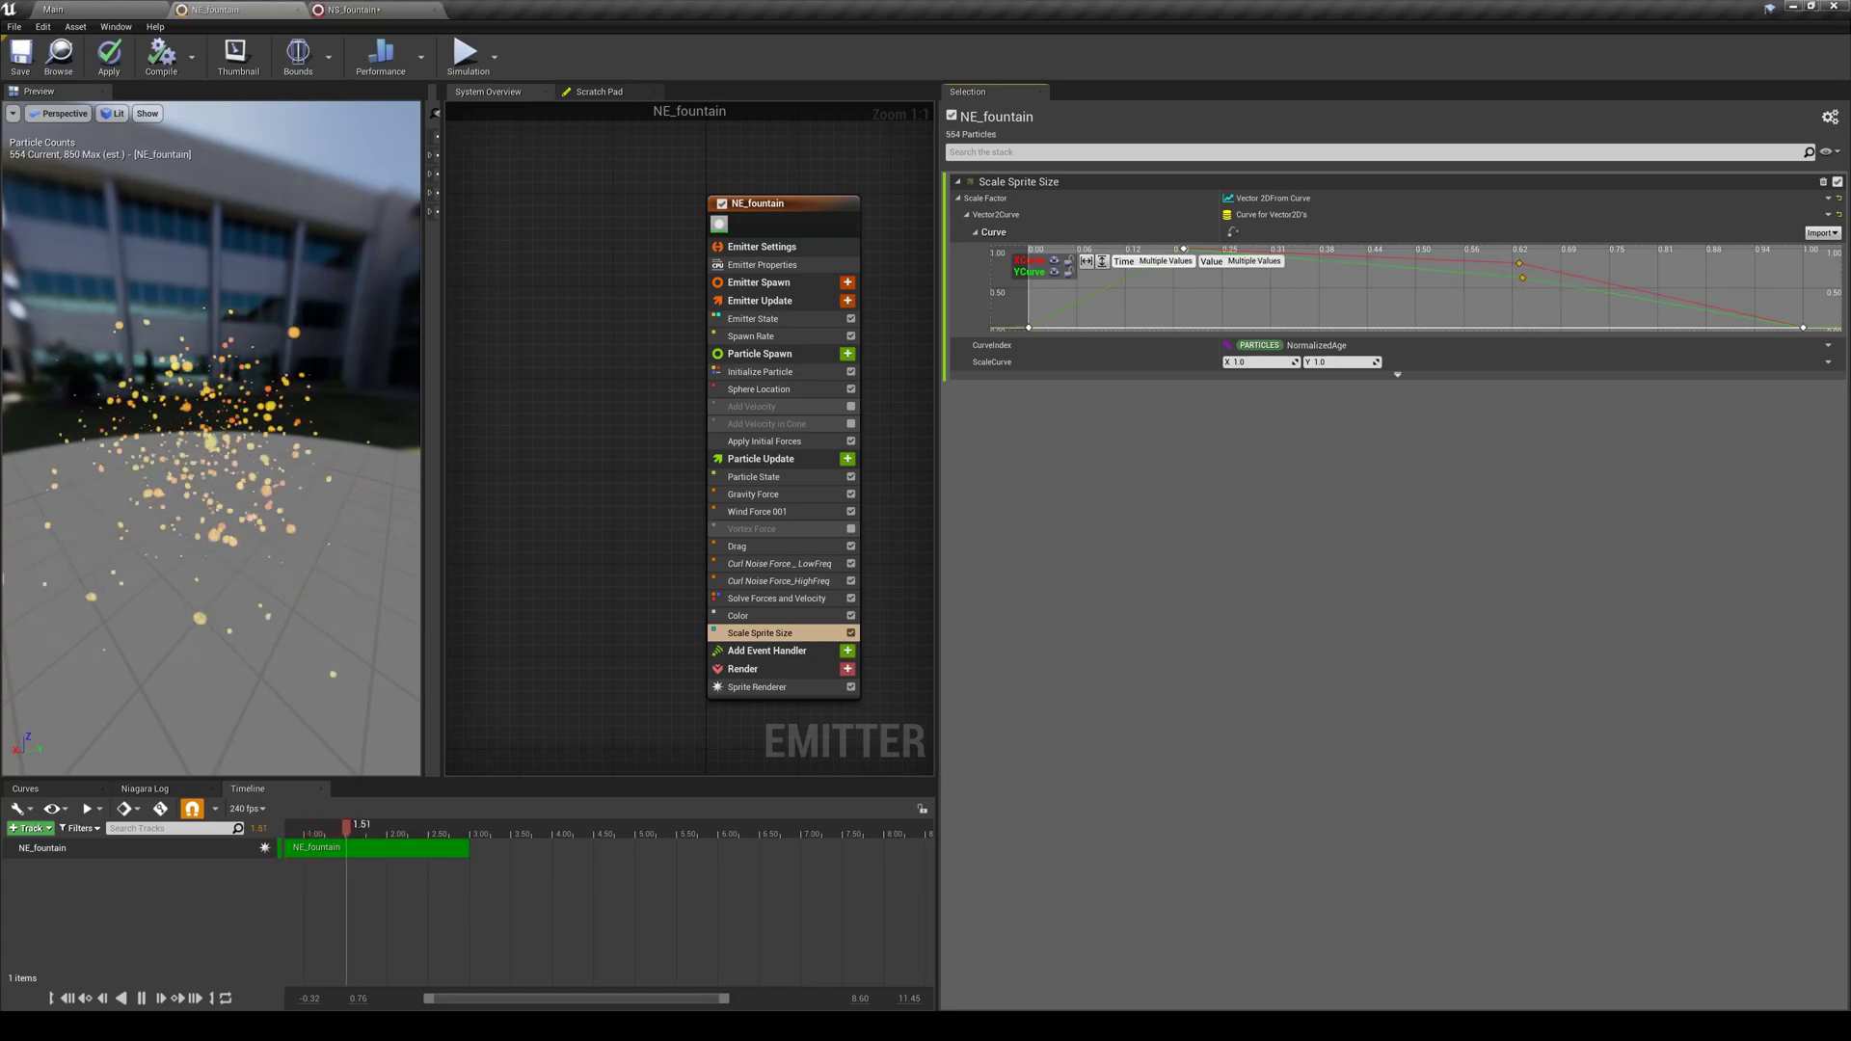
pyautogui.write('0.6')
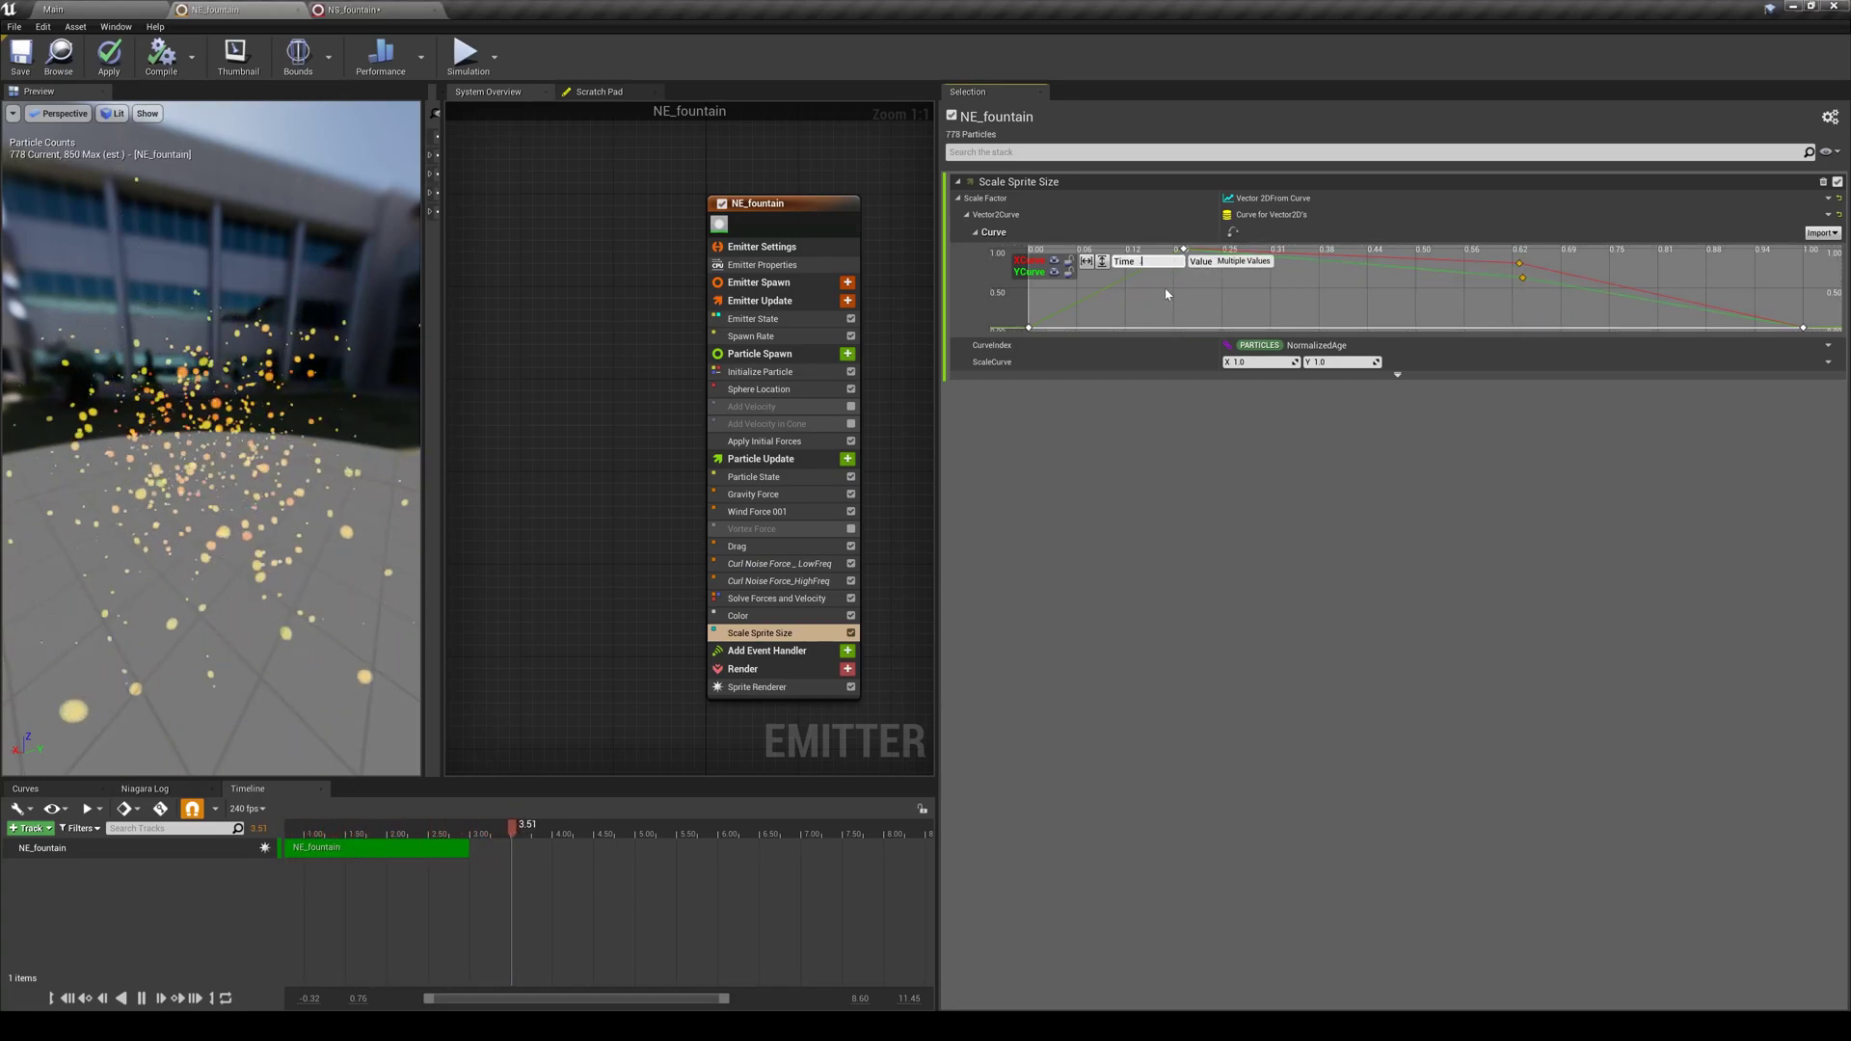
pyautogui.press('Tab')
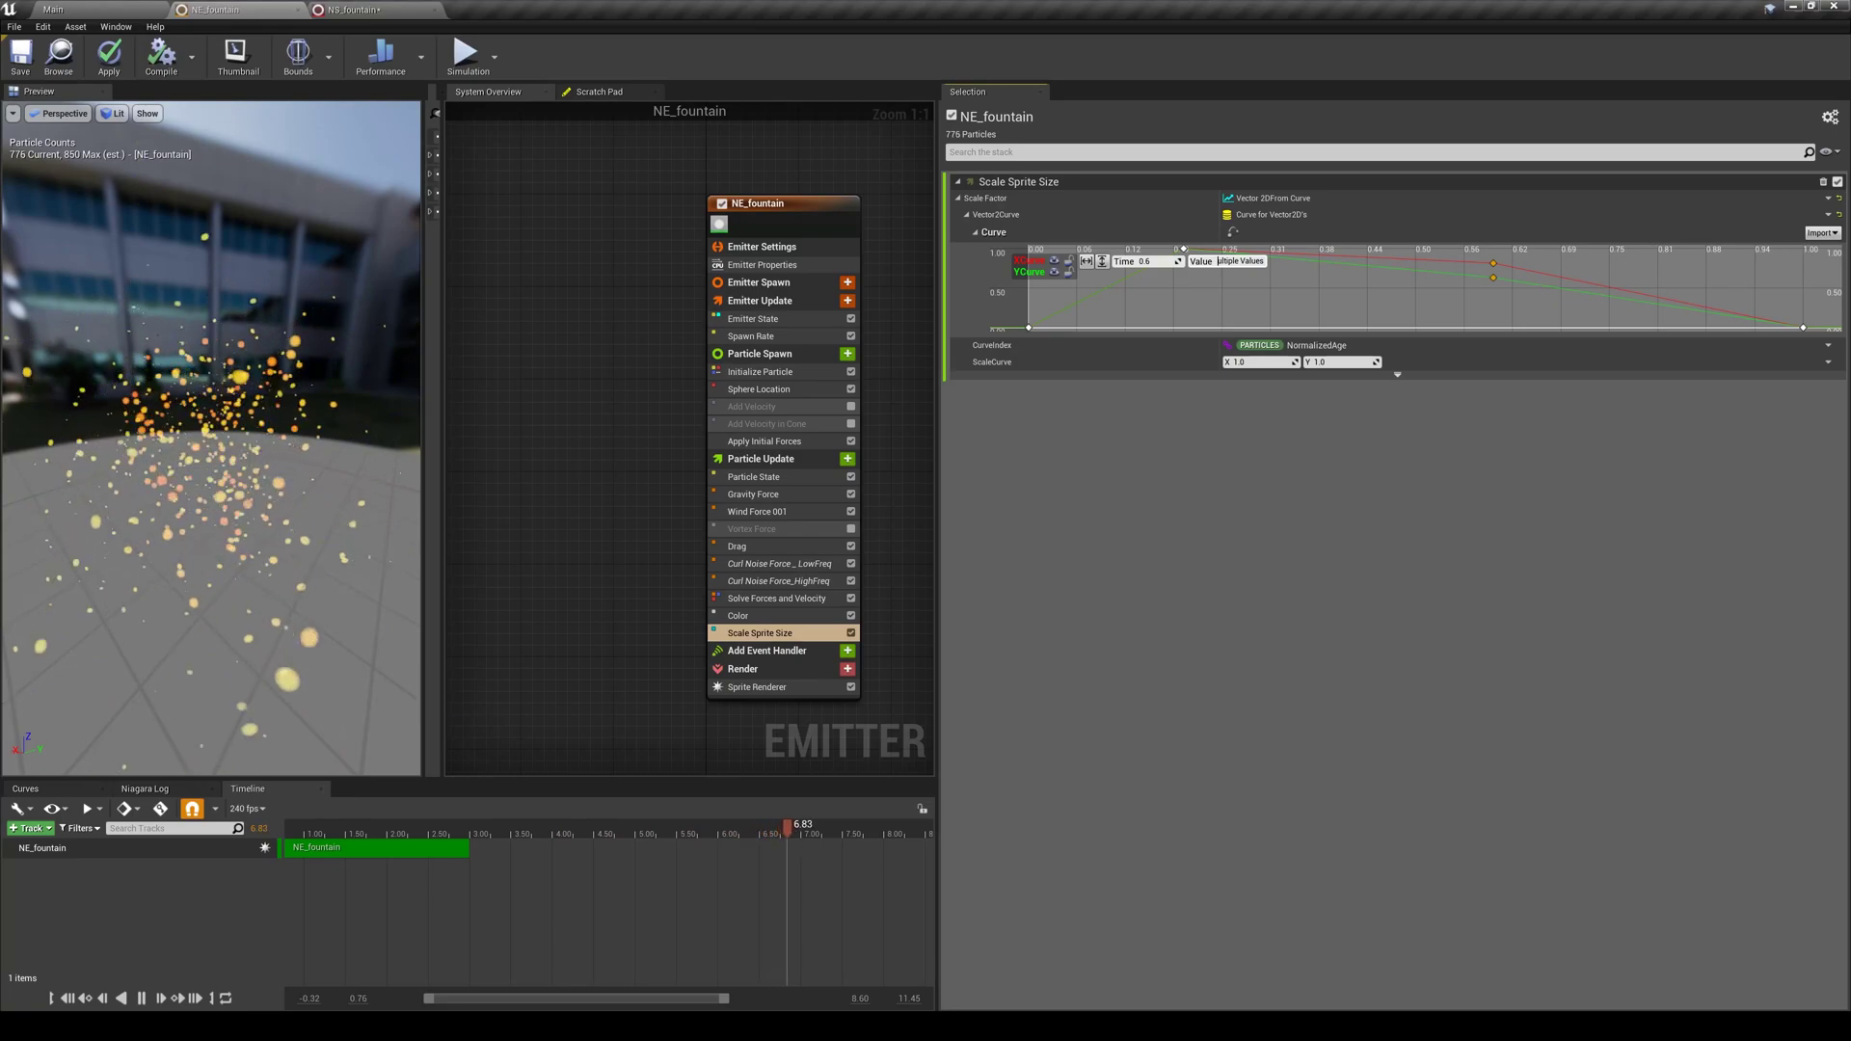
pyautogui.write('1')
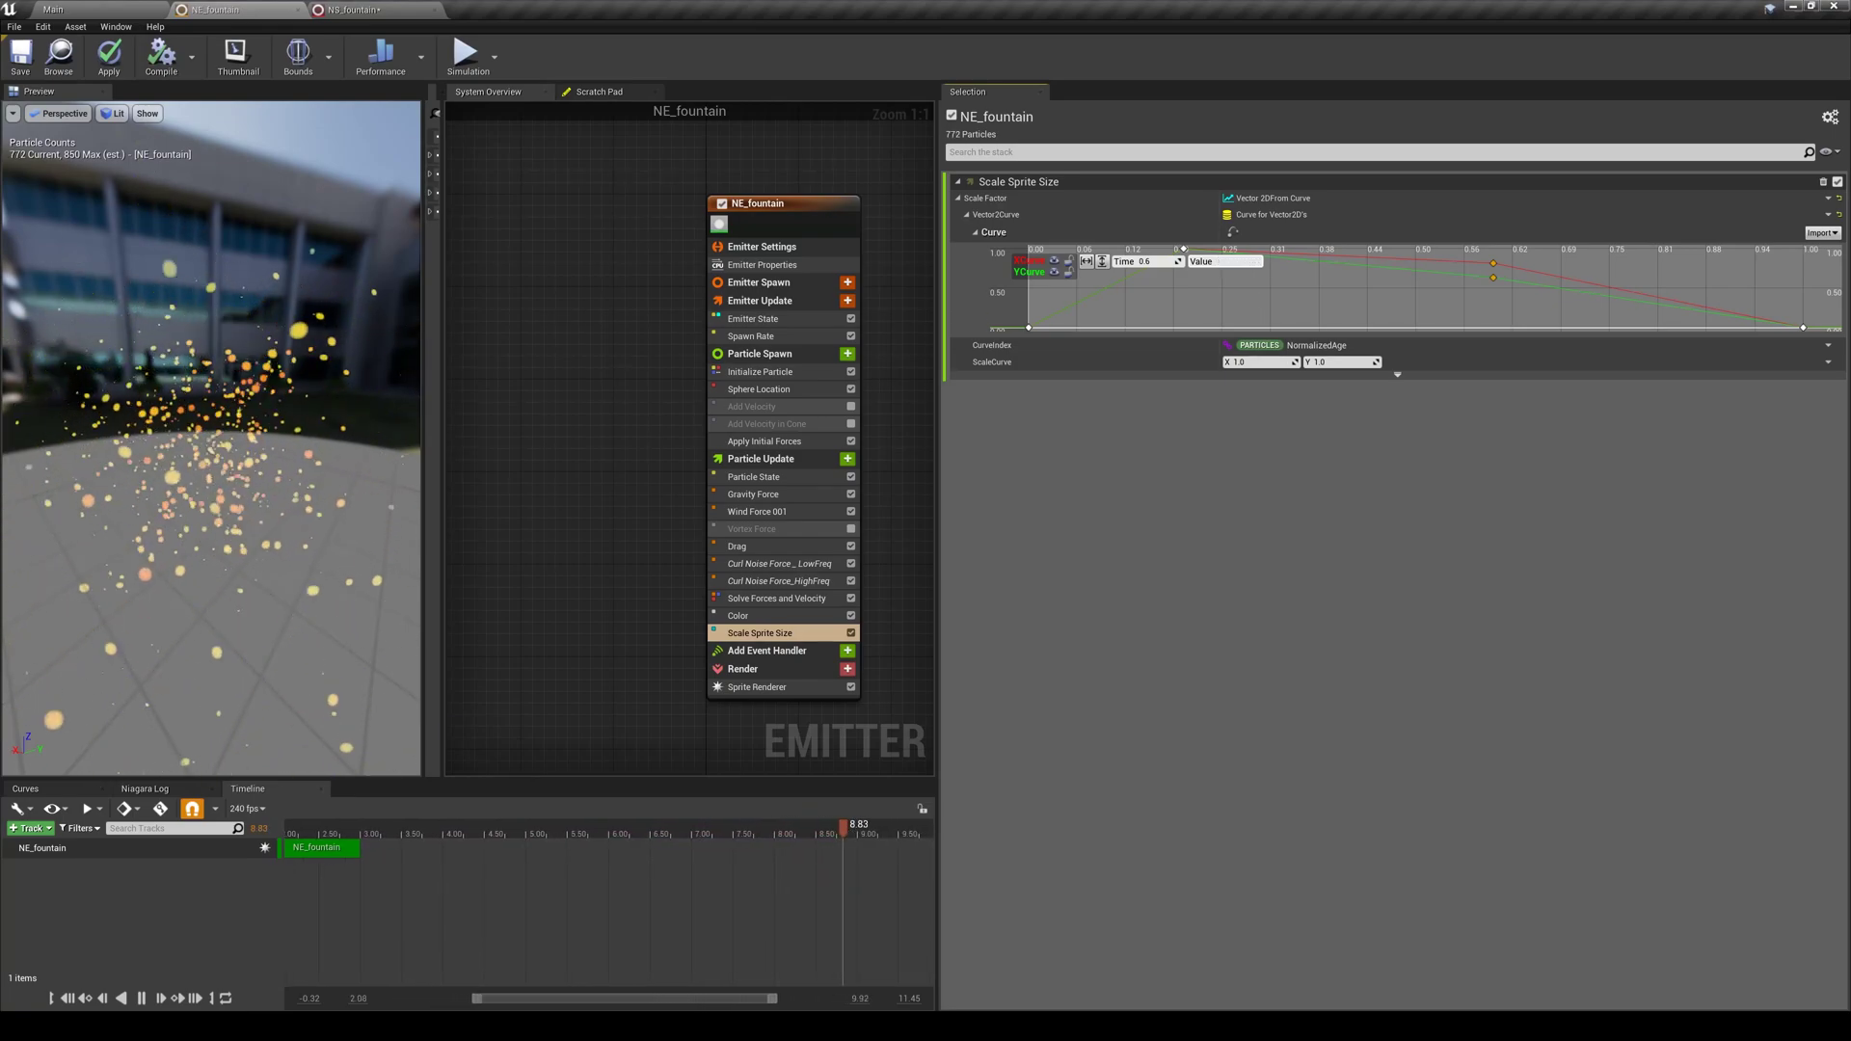
pyautogui.press('Return')
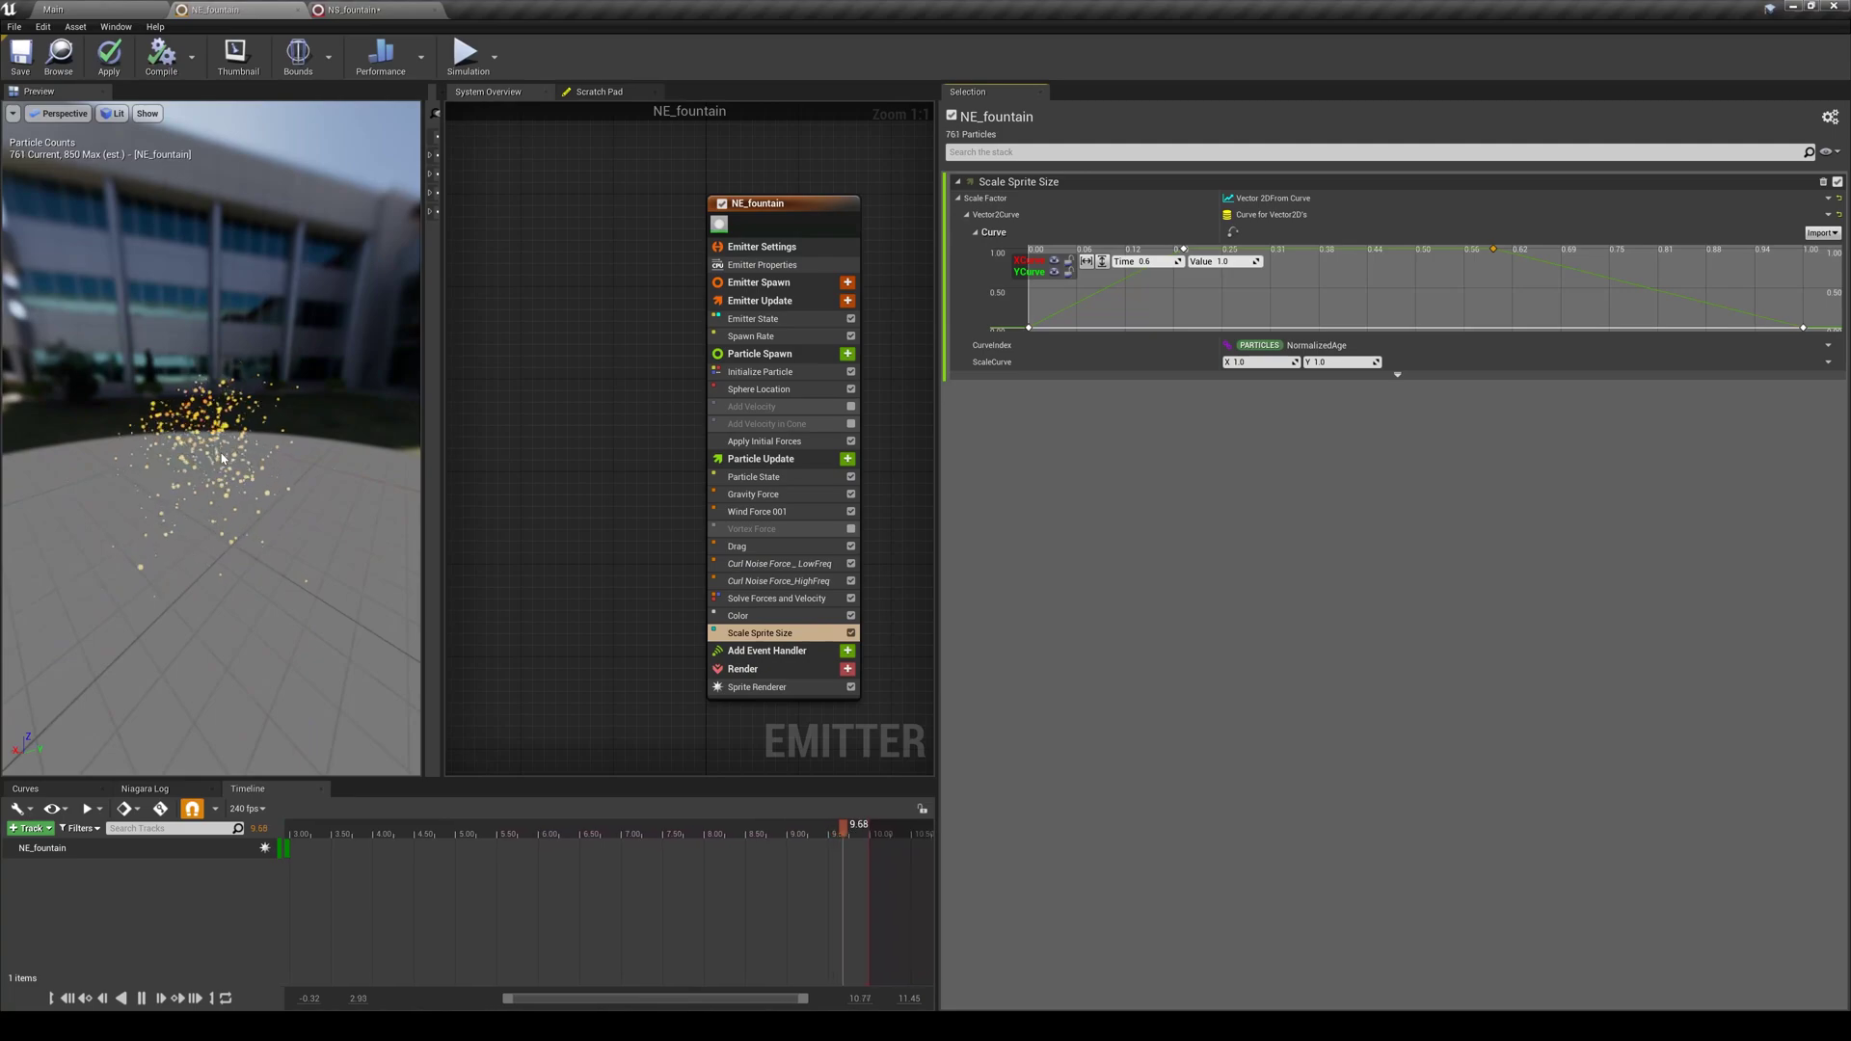
# Disable the Color module and examine the size-scaled fountain from another angle in the preview
pyautogui.click(850, 615)
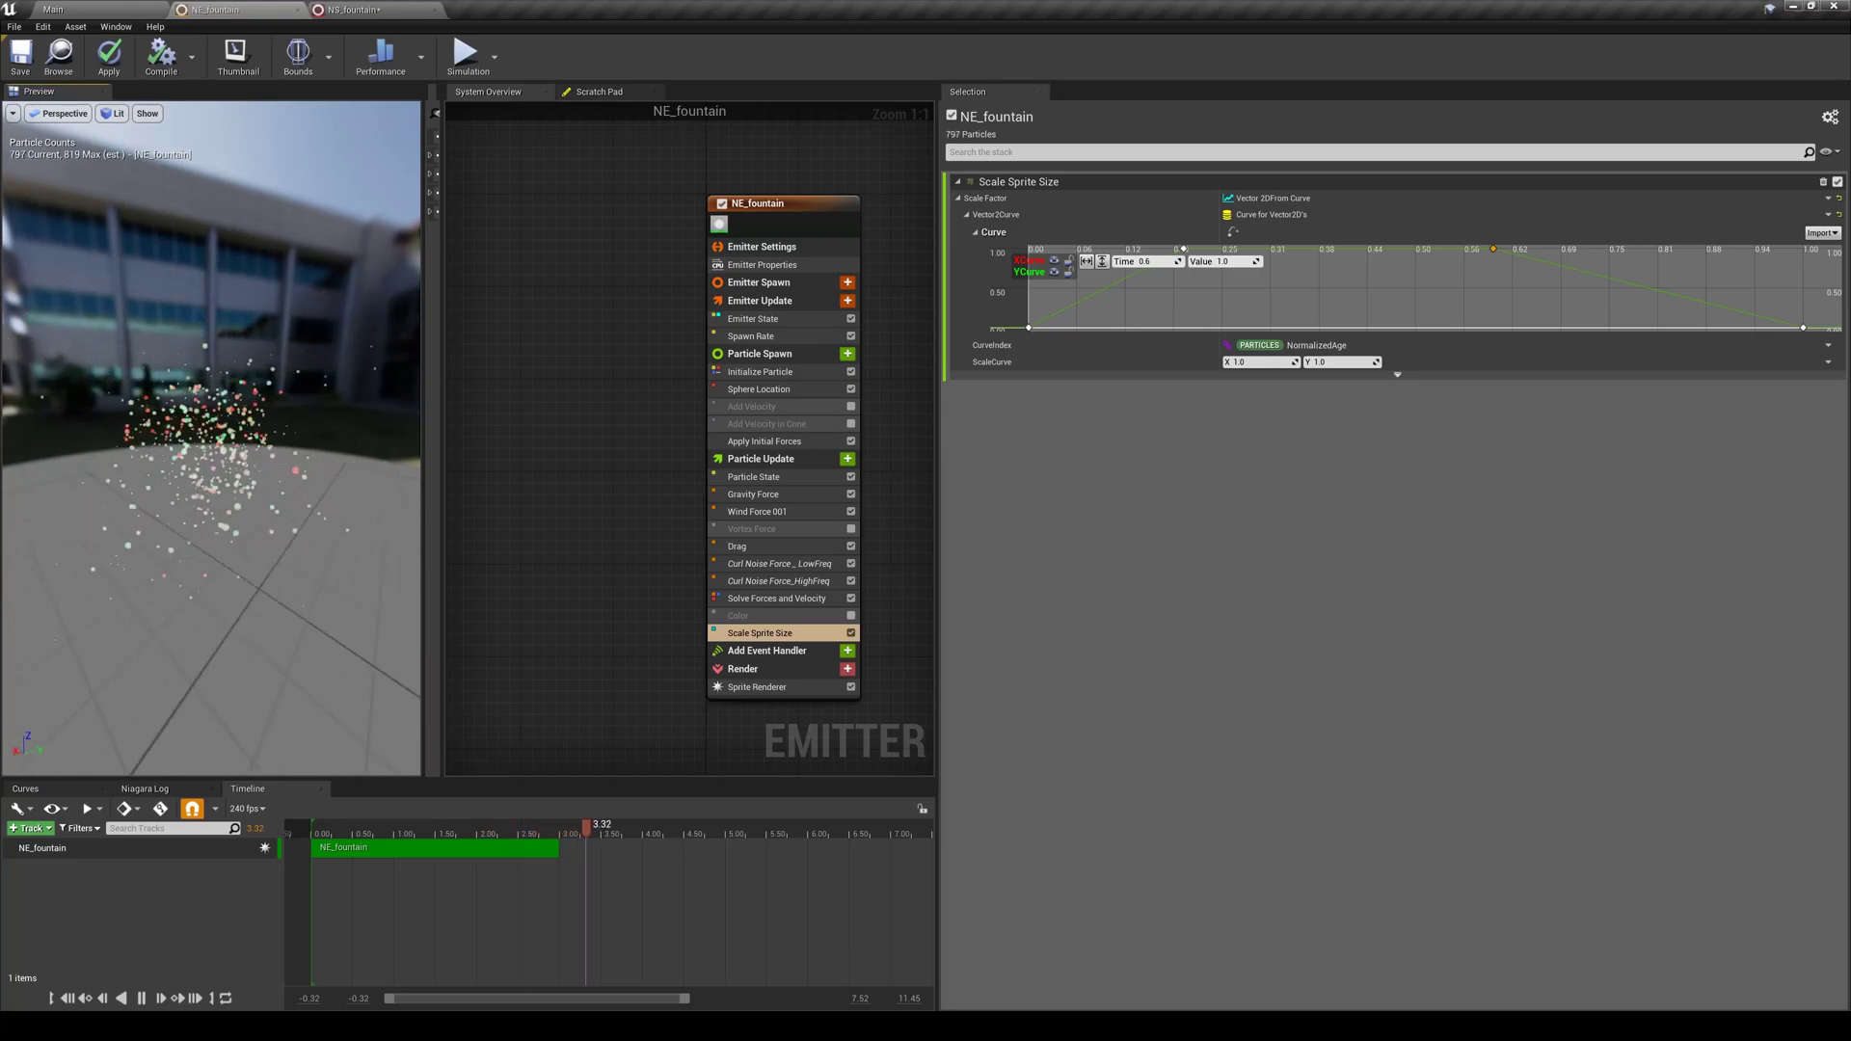
pyautogui.moveTo(212, 482); pyautogui.dragTo(174, 482)
pyautogui.moveTo(162, 365); pyautogui.dragTo(126, 367)
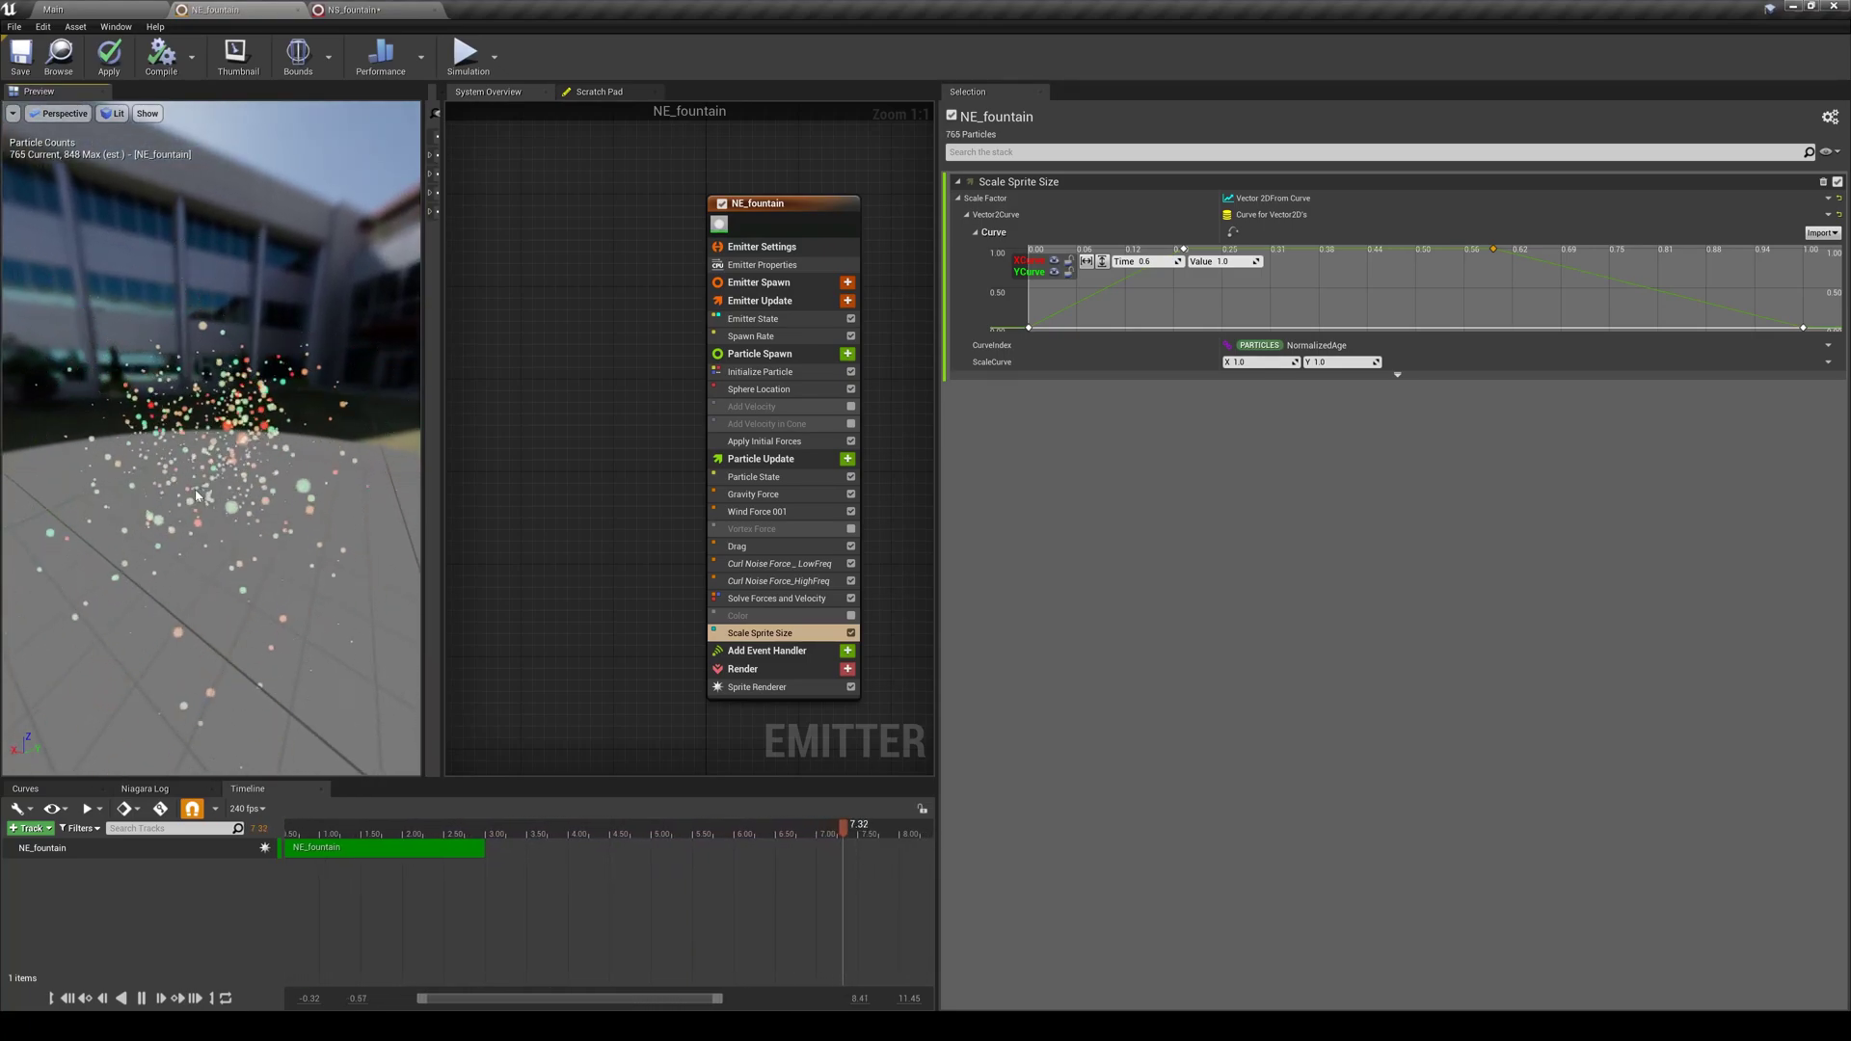
# Move the first peak keys of the X and Y scale curves to time 0.1 and check the fountain in the preview
pyautogui.scroll(5, 186, 499)
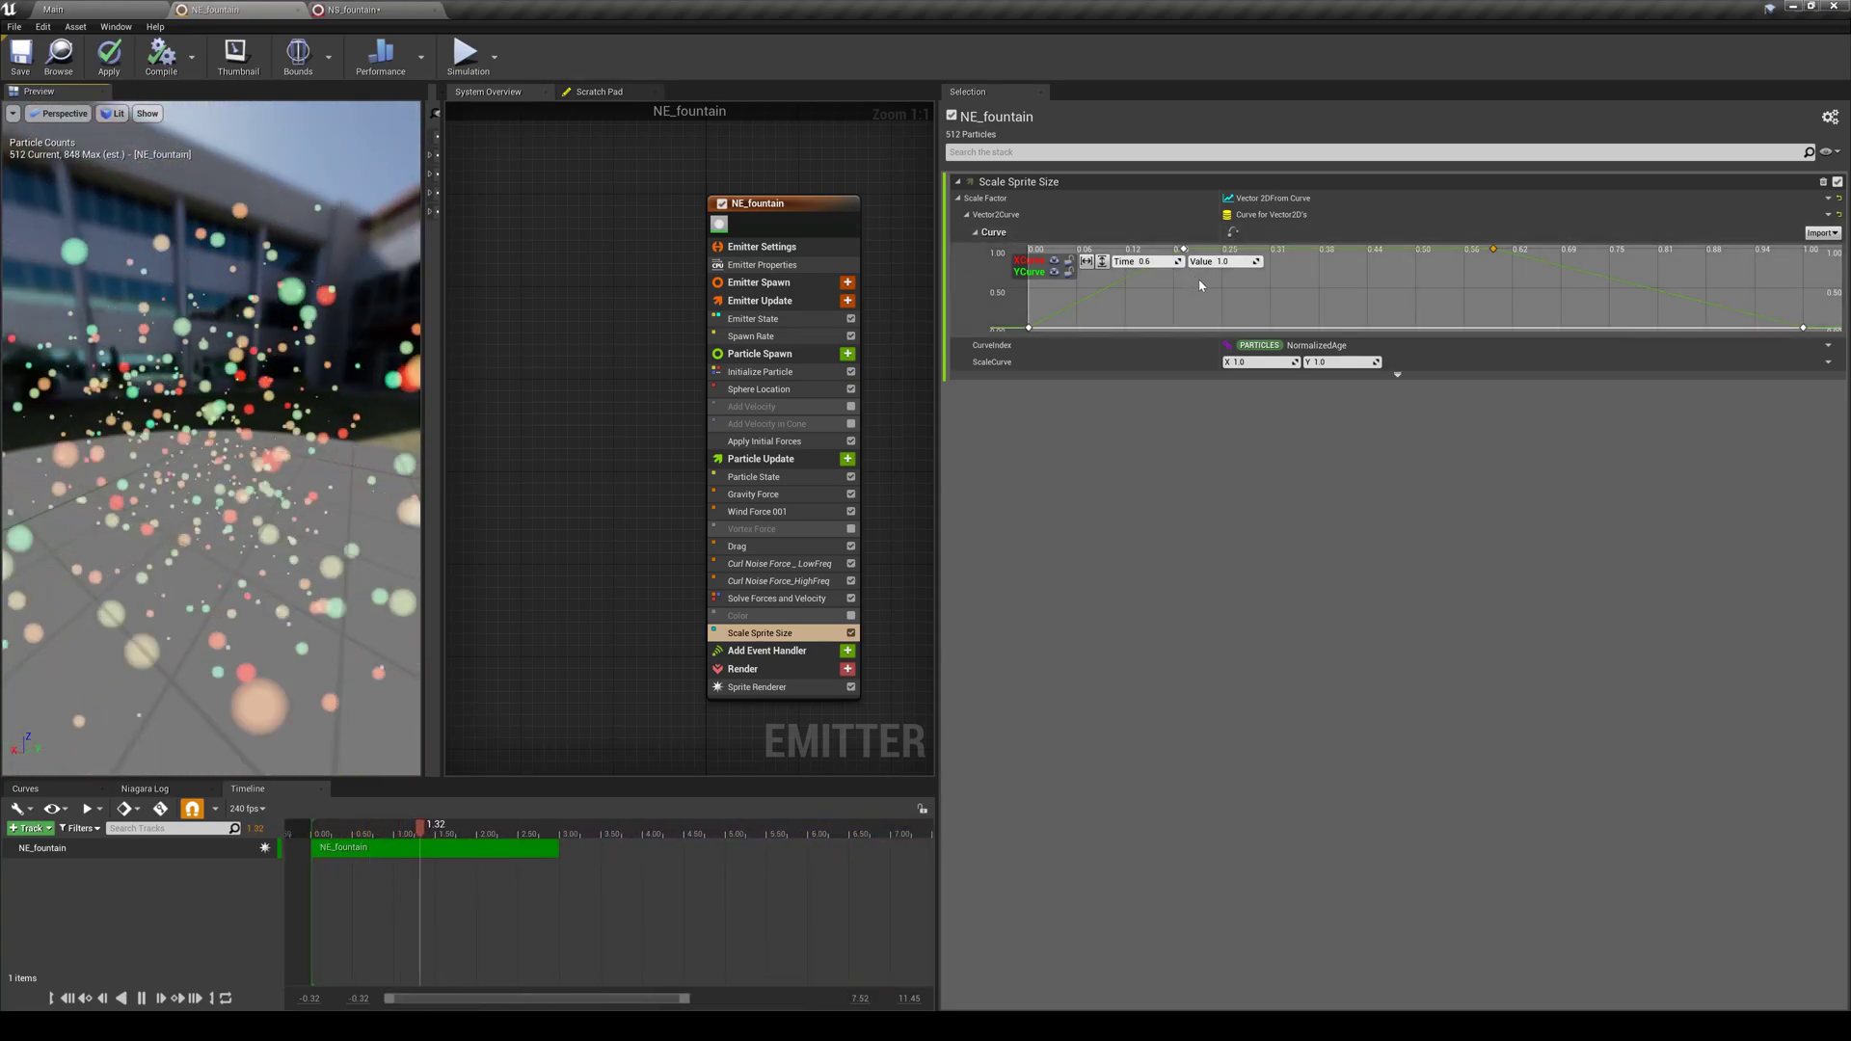
pyautogui.click(1184, 249)
pyautogui.click(1144, 261)
pyautogui.write('0.1')
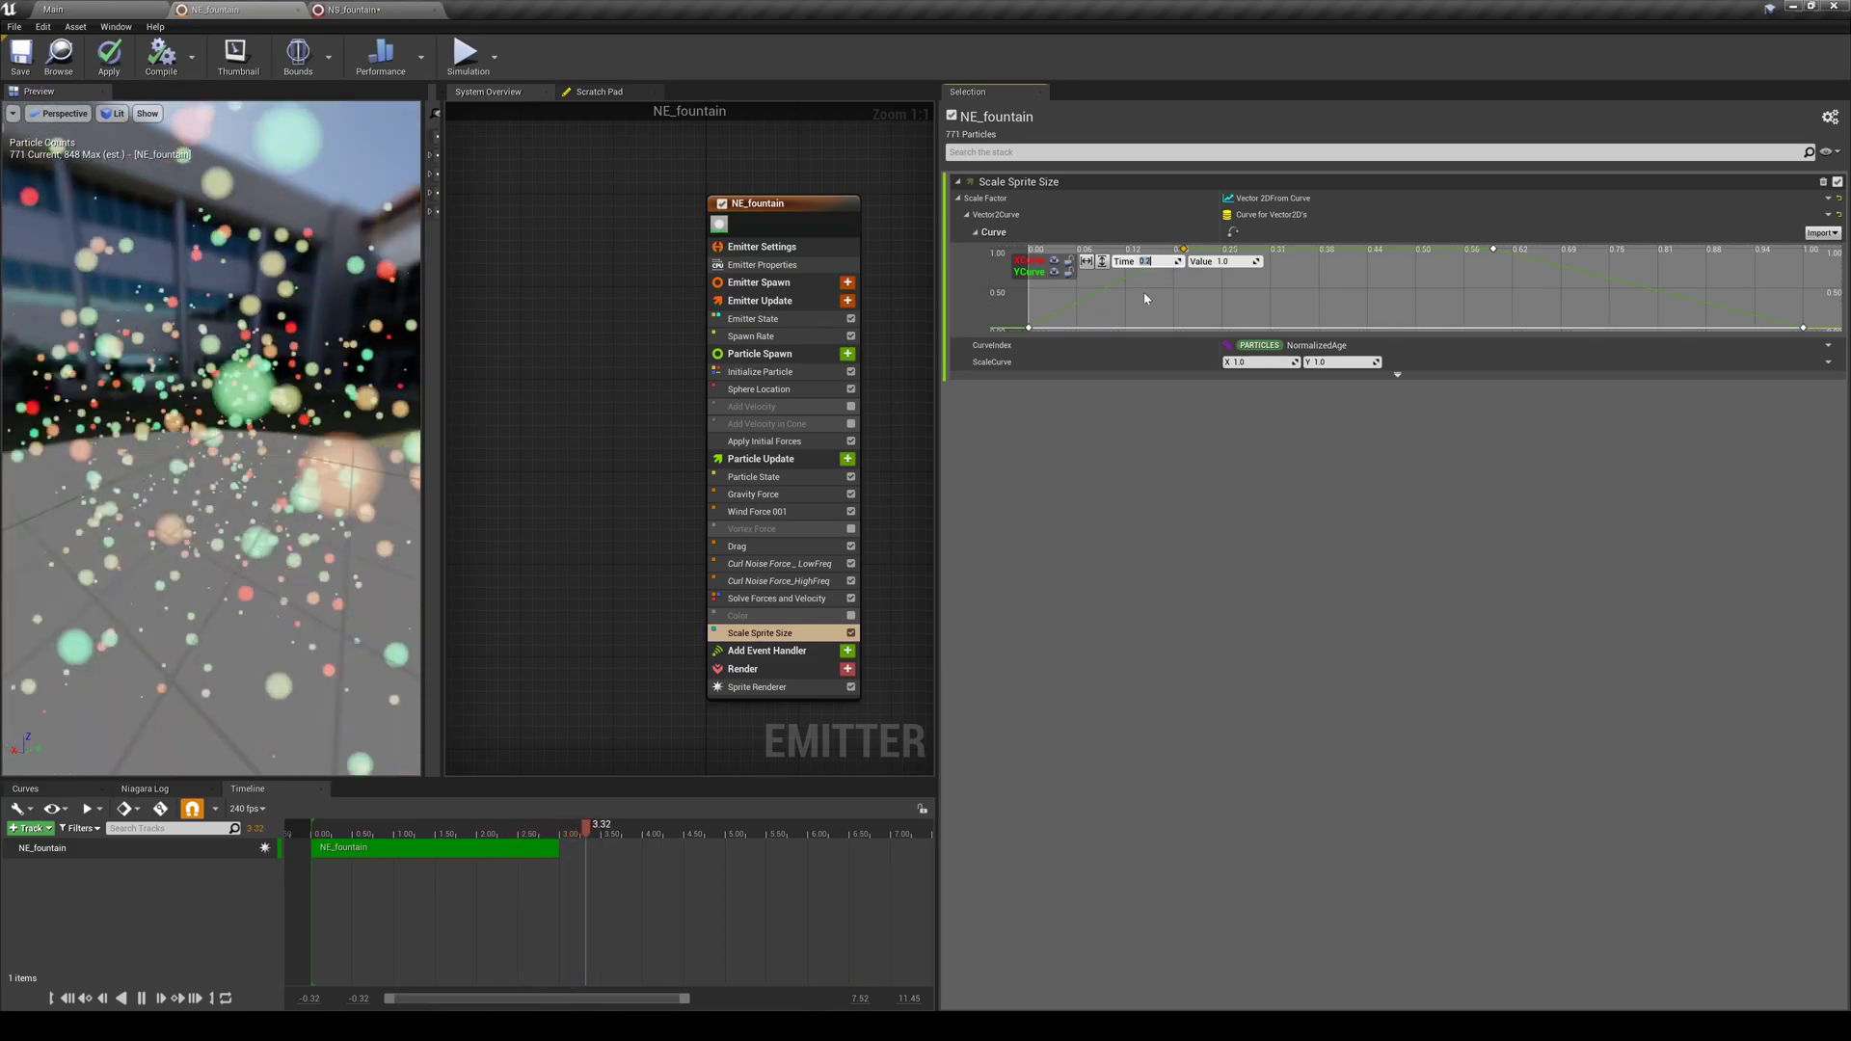
pyautogui.press('Return')
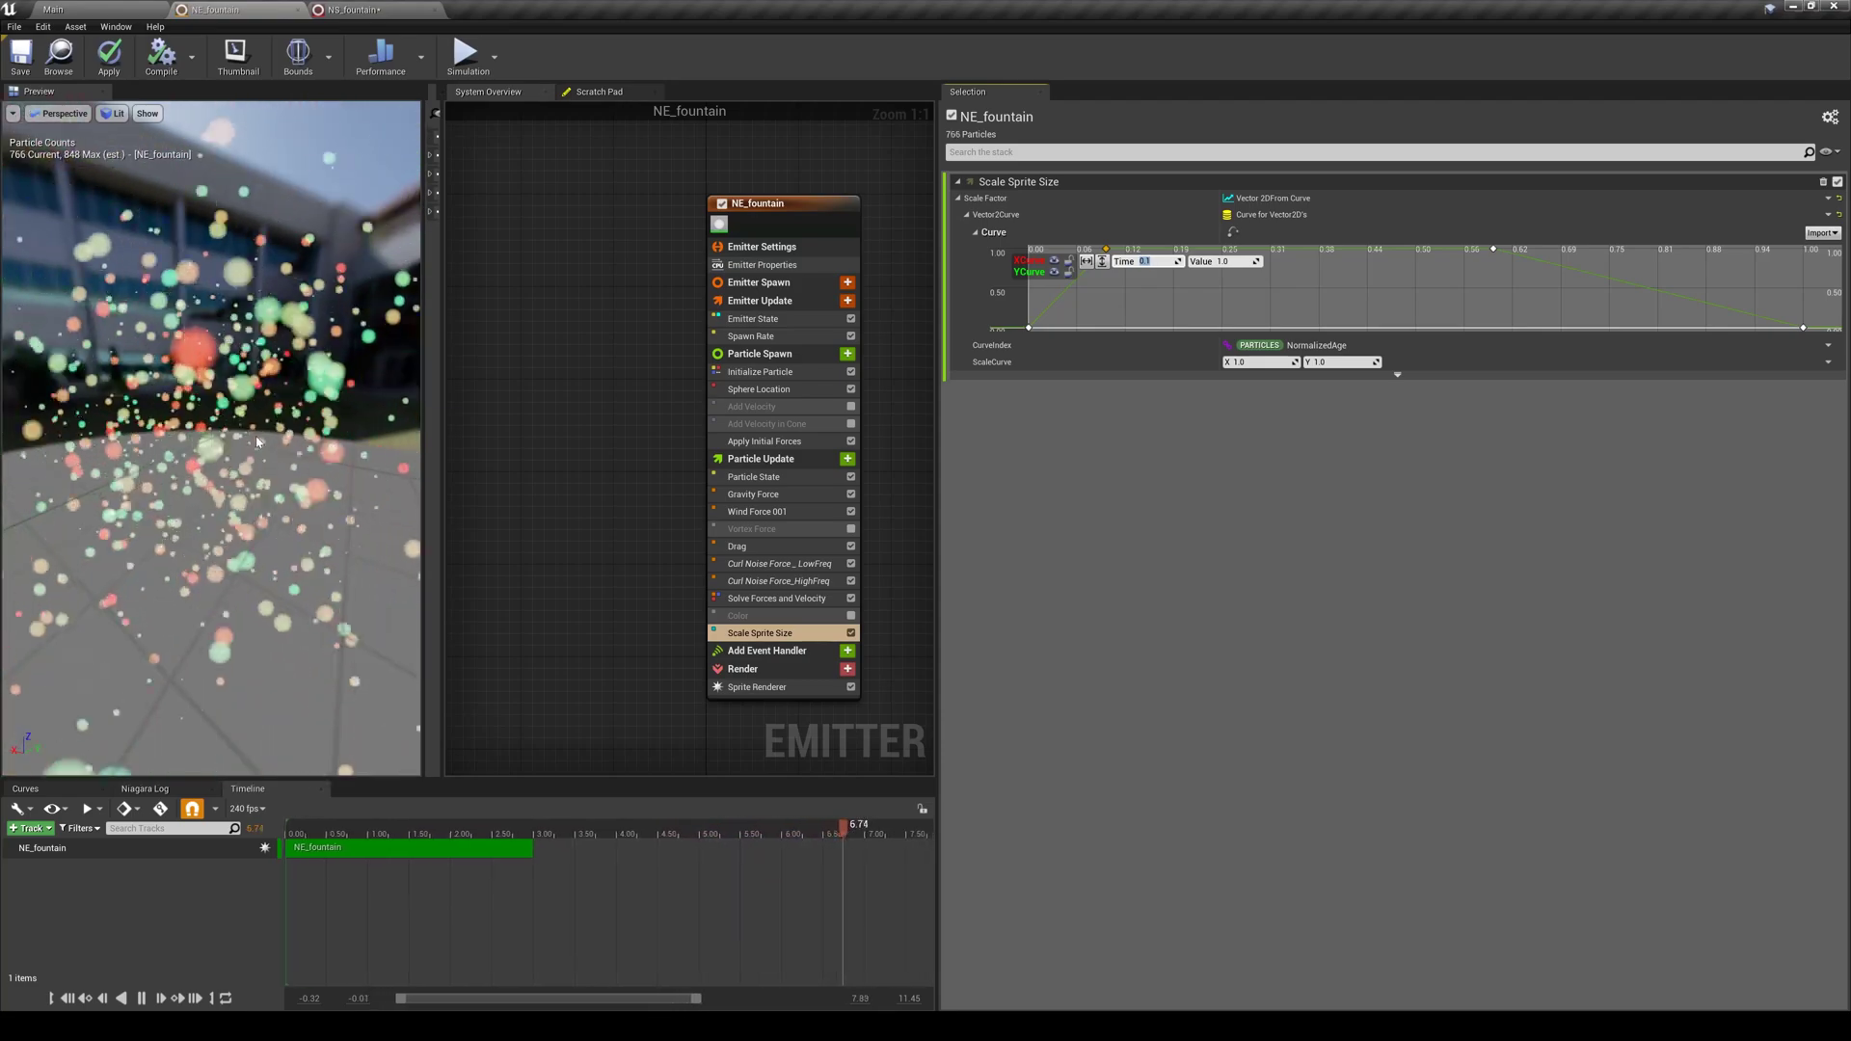
pyautogui.moveTo(314, 469); pyautogui.dragTo(257, 464)
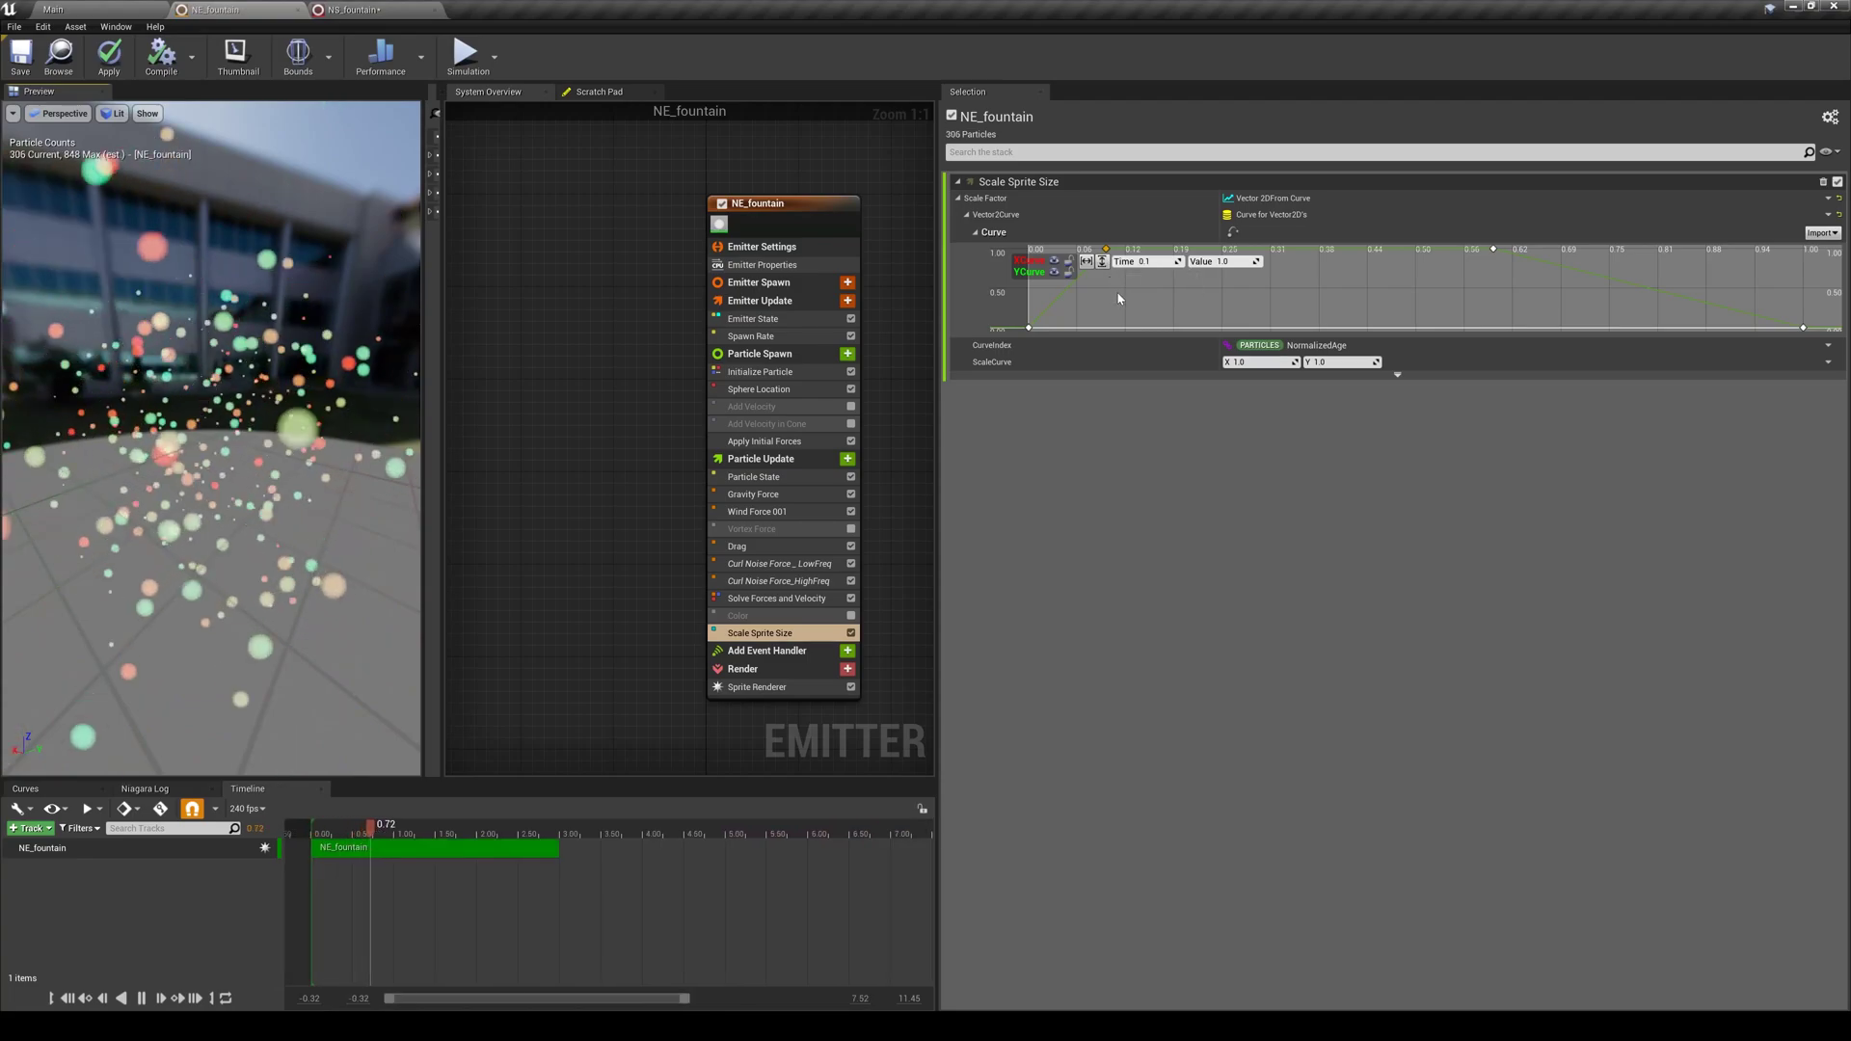
pyautogui.moveTo(1039, 324)
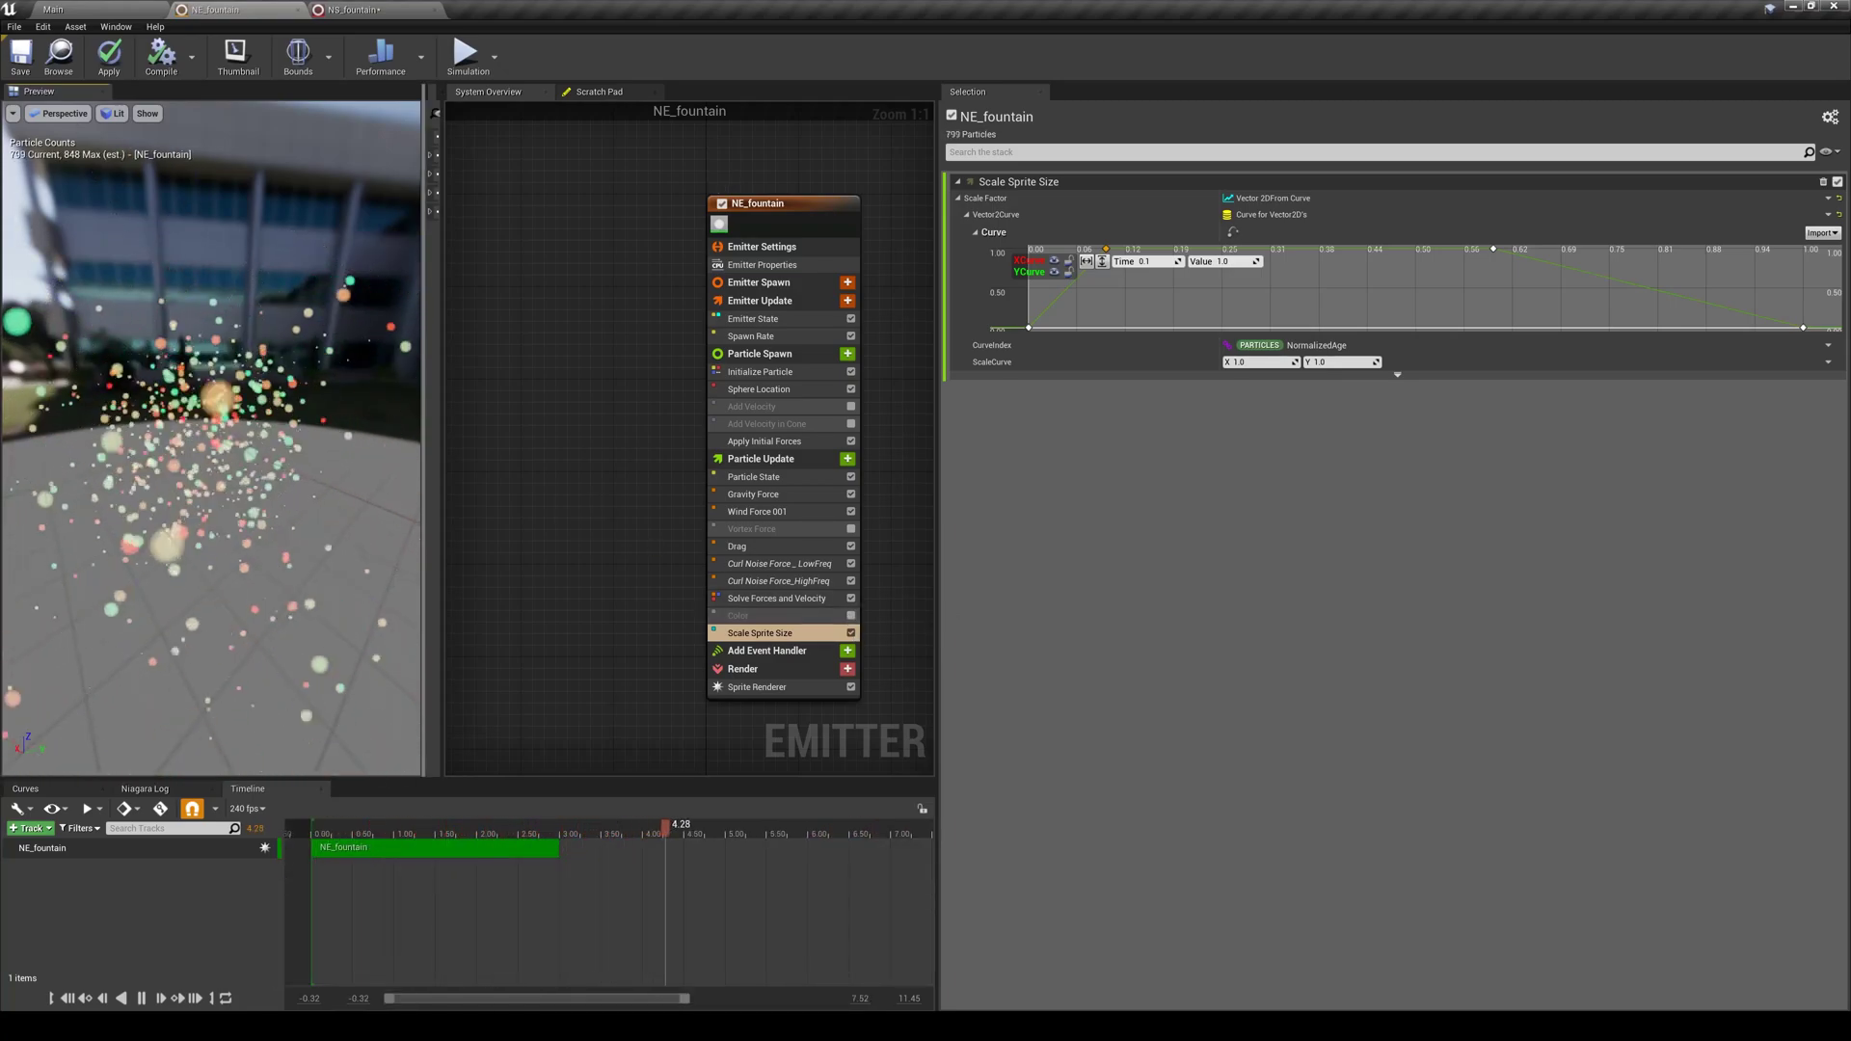
pyautogui.moveTo(181, 460)
pyautogui.mouseDown()
pyautogui.moveTo(212, 459)
pyautogui.moveTo(181, 461)
pyautogui.mouseUp()
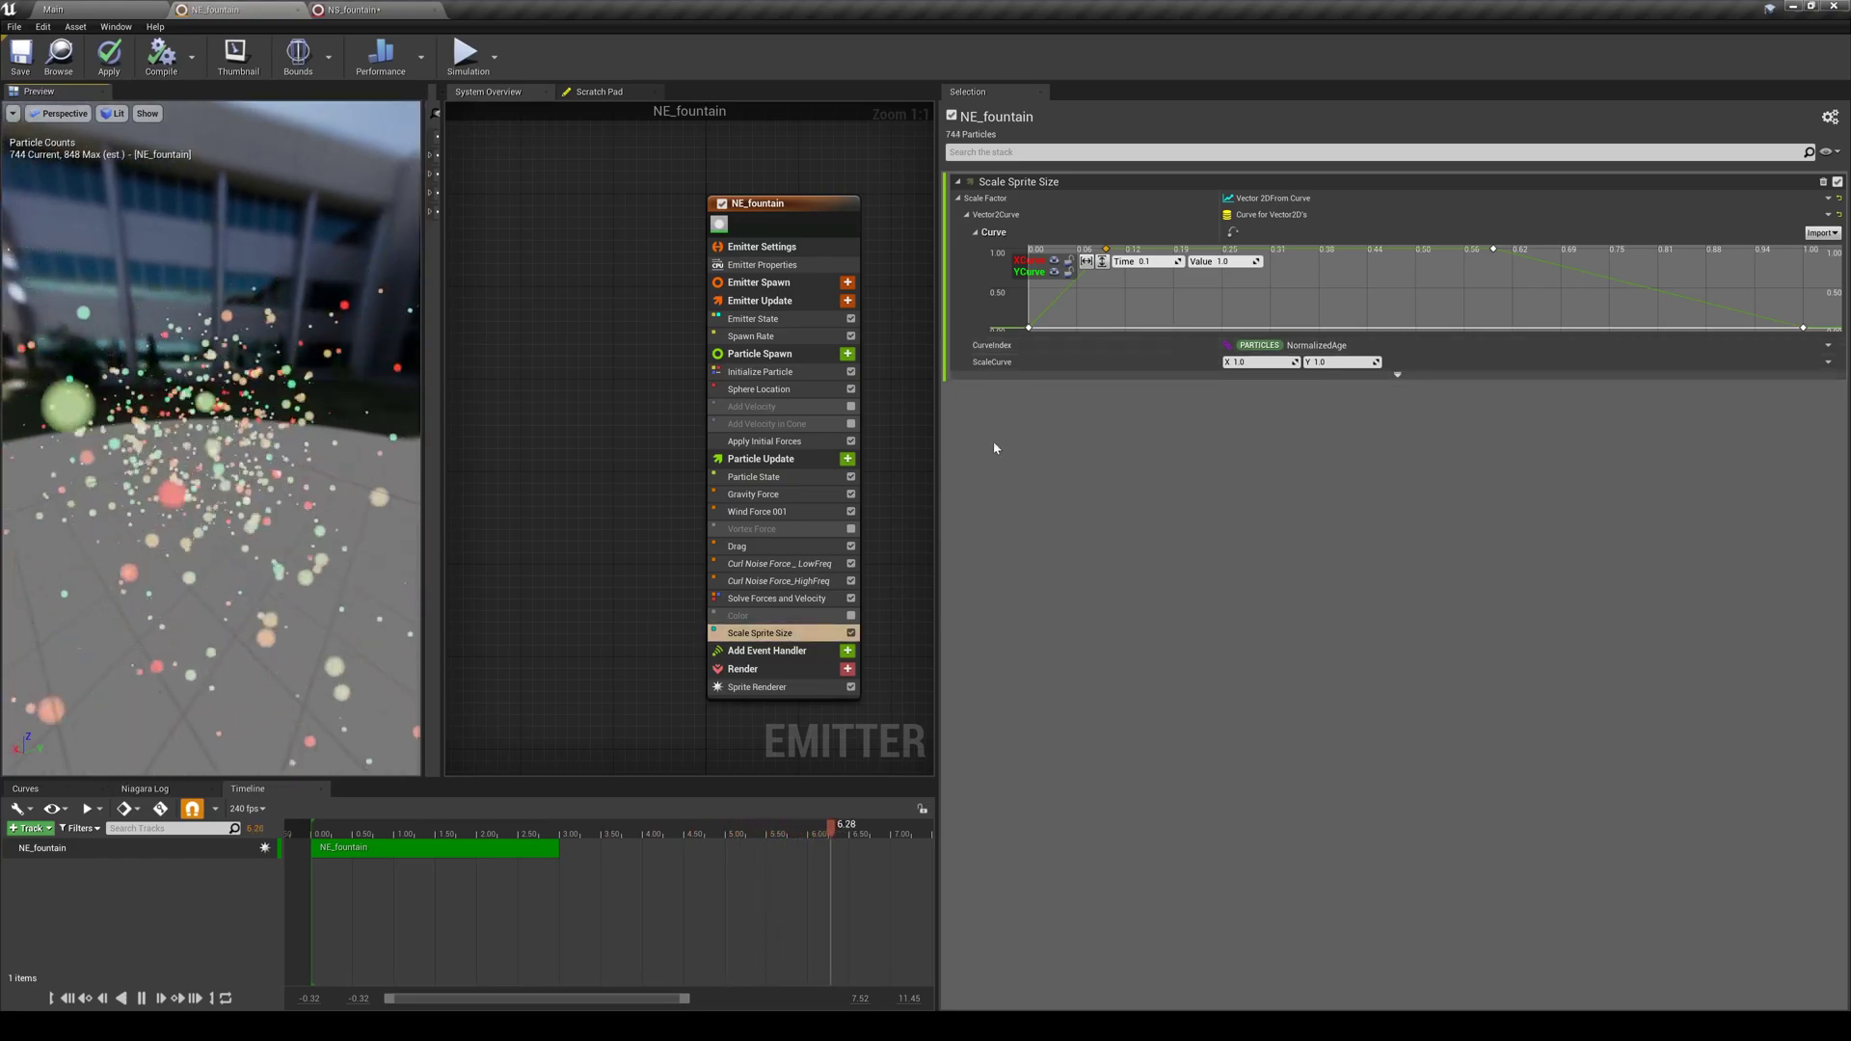
# Re-enable the Color module and set the Spawn Rate to 5000
pyautogui.click(851, 615)
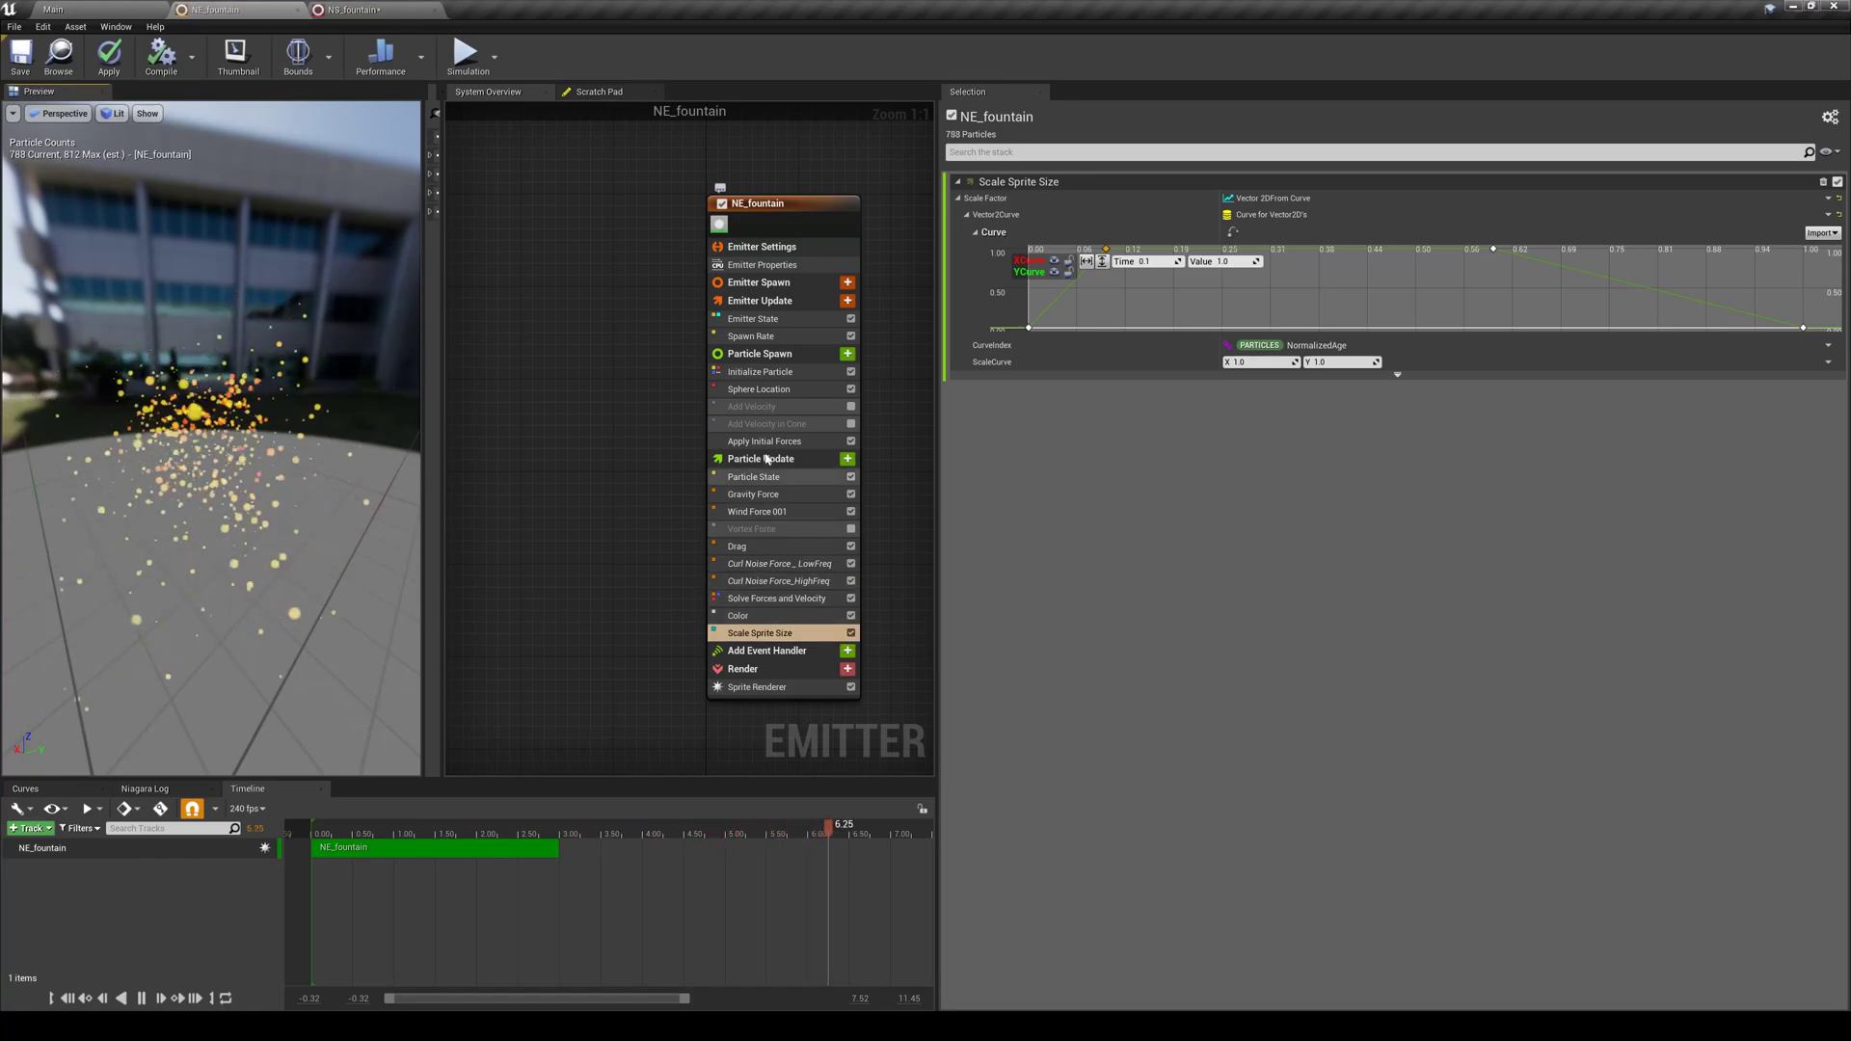
pyautogui.click(762, 335)
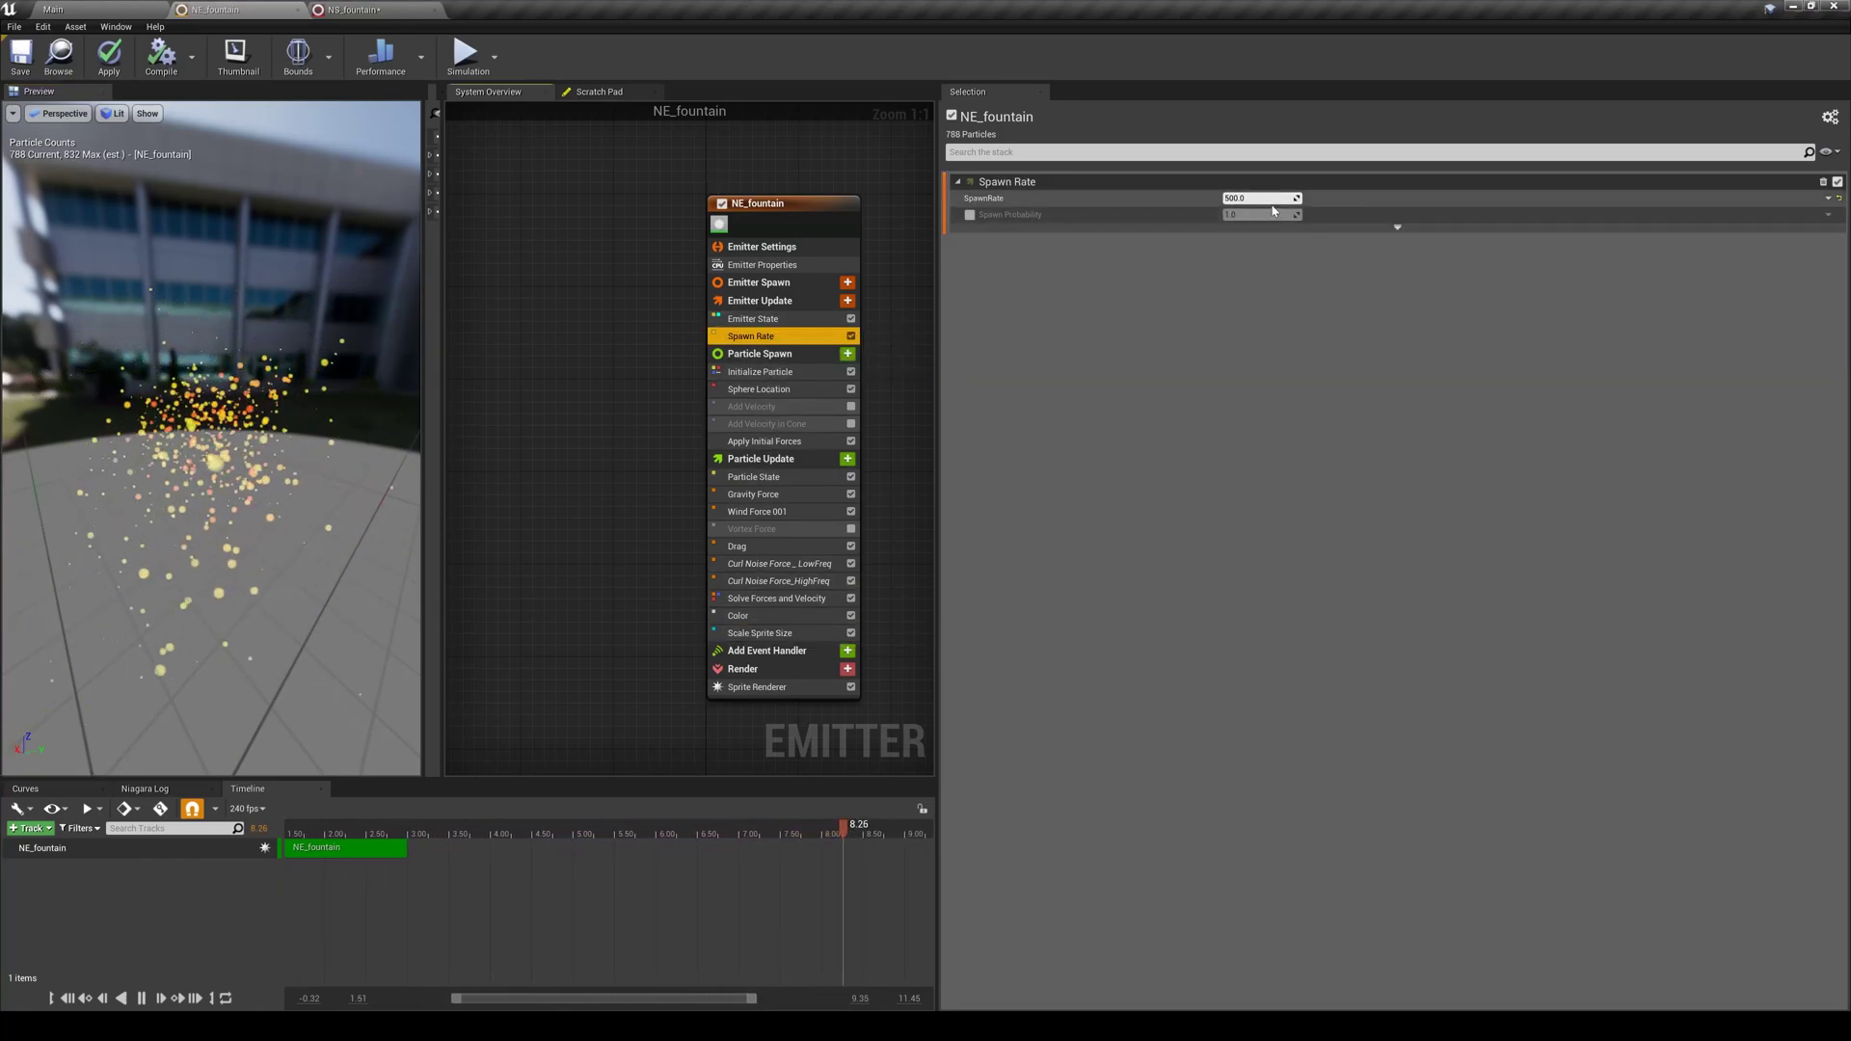
pyautogui.write('5000')
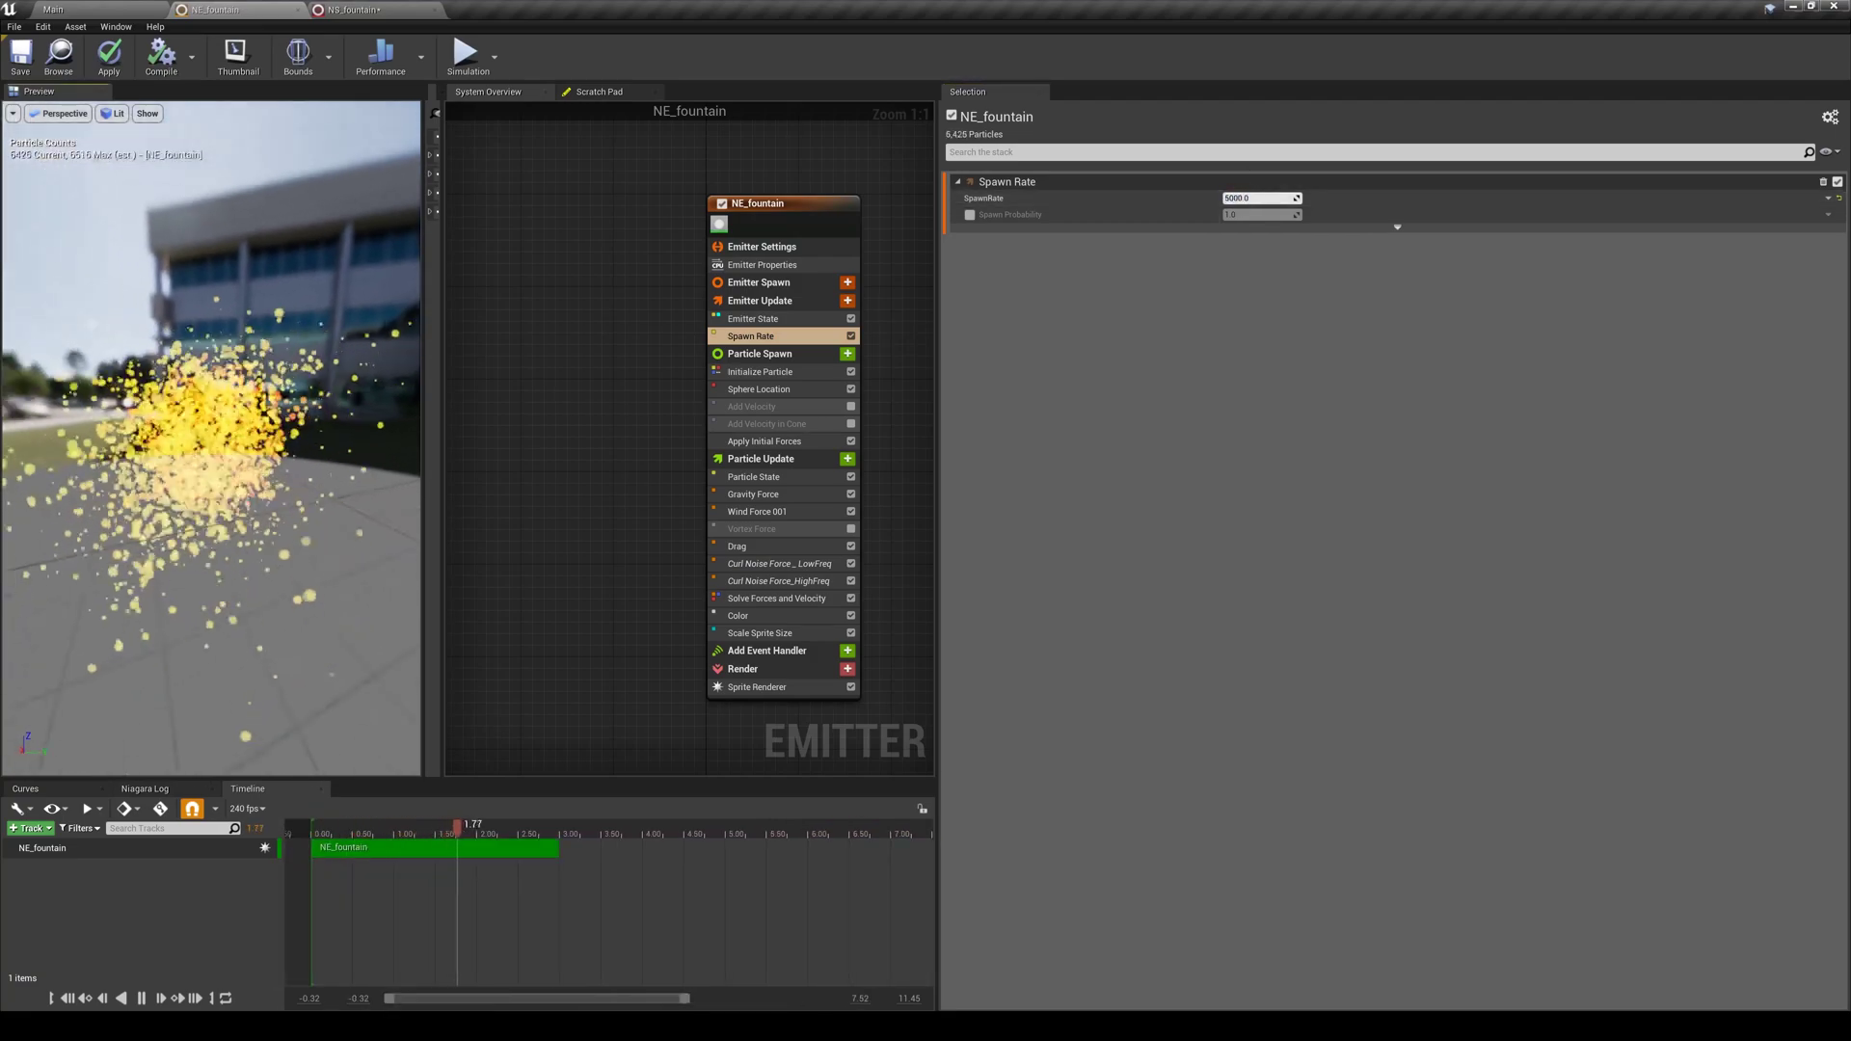
pyautogui.moveTo(219, 450); pyautogui.dragTo(178, 419, button='right')
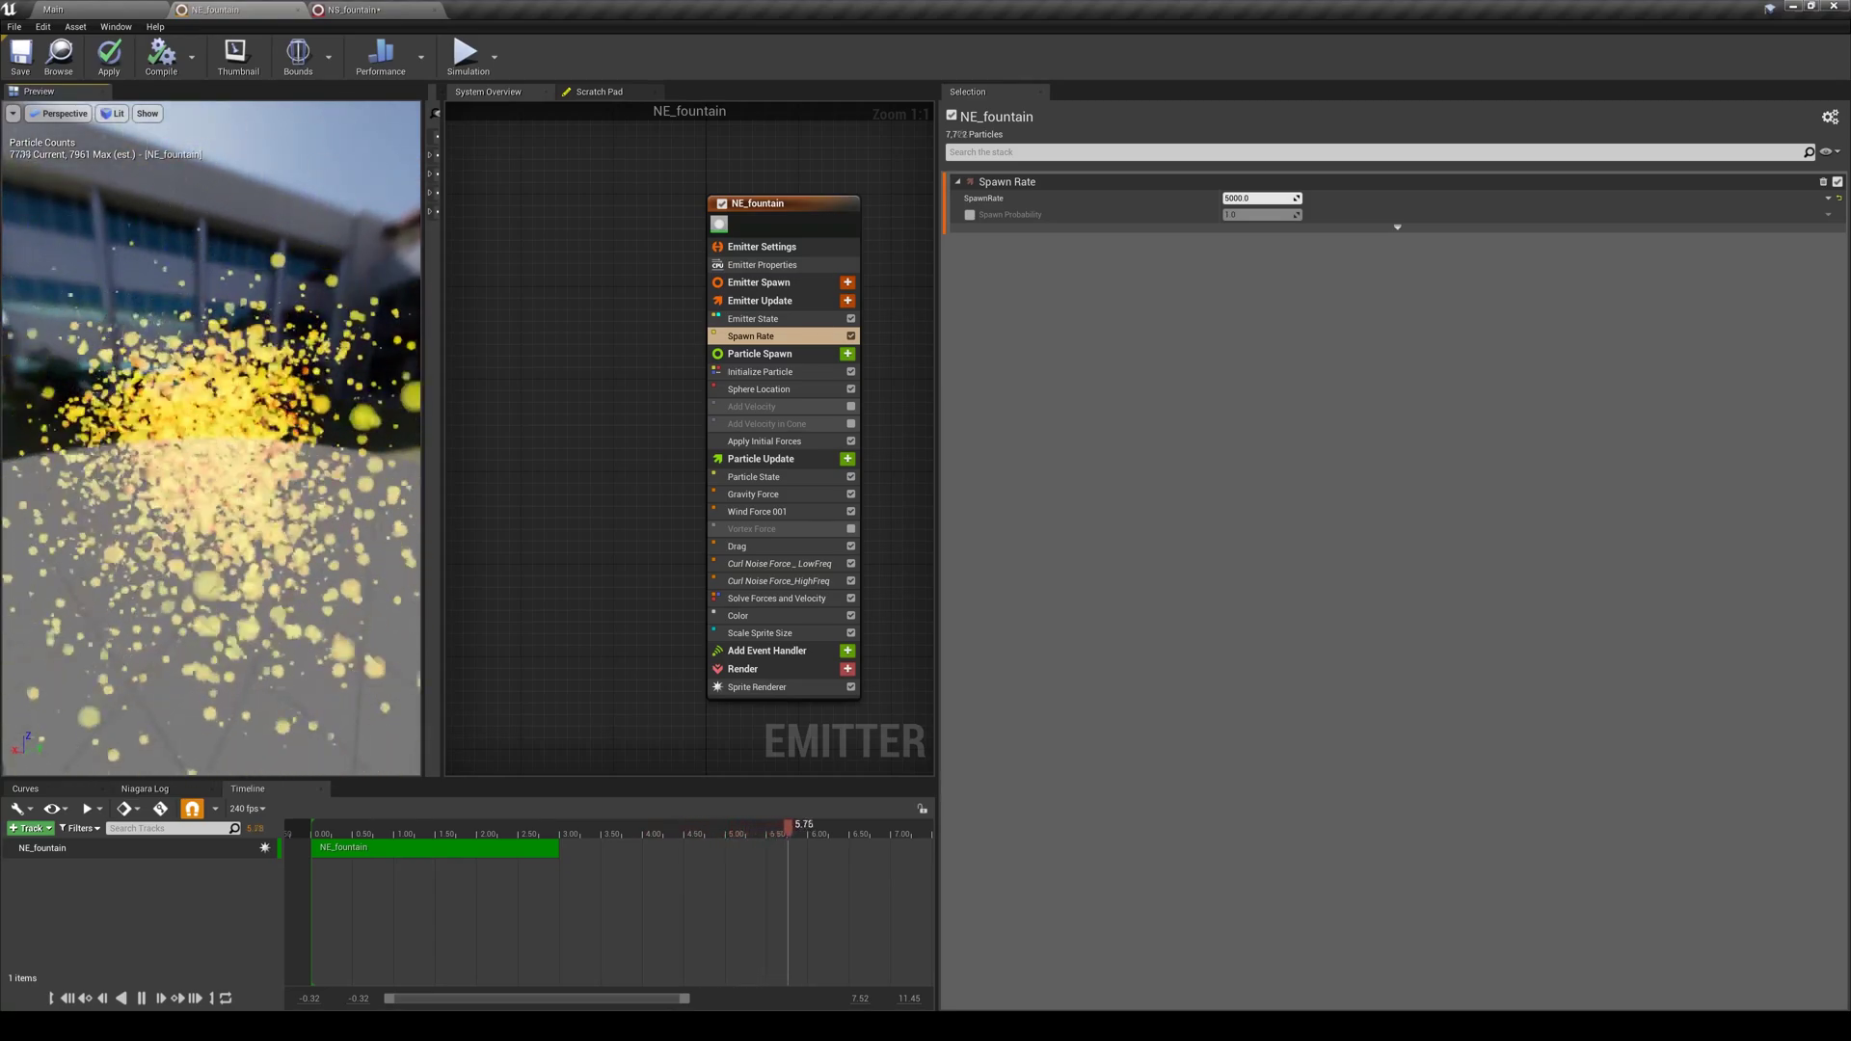
# Set the uniform sprite size in Initialize Particle to a minimum of 0.2 and a maximum of 15.0
pyautogui.click(759, 633)
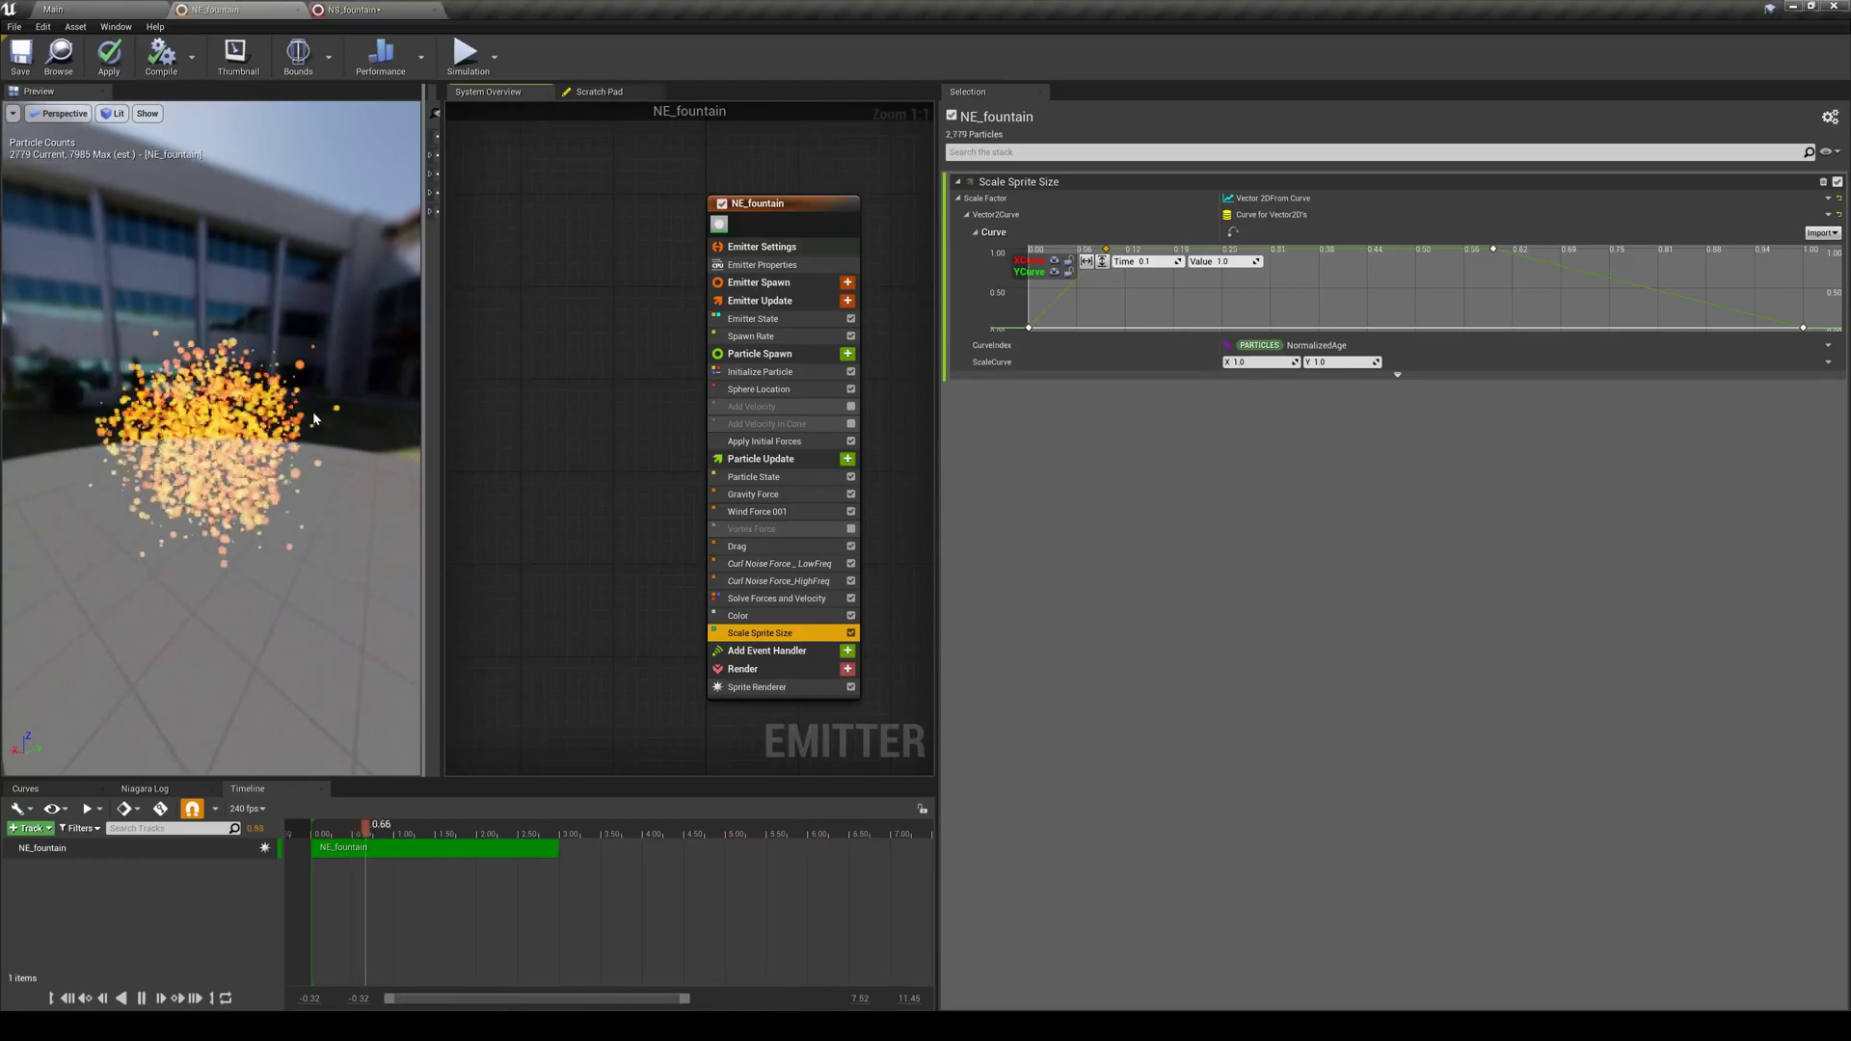
pyautogui.click(747, 372)
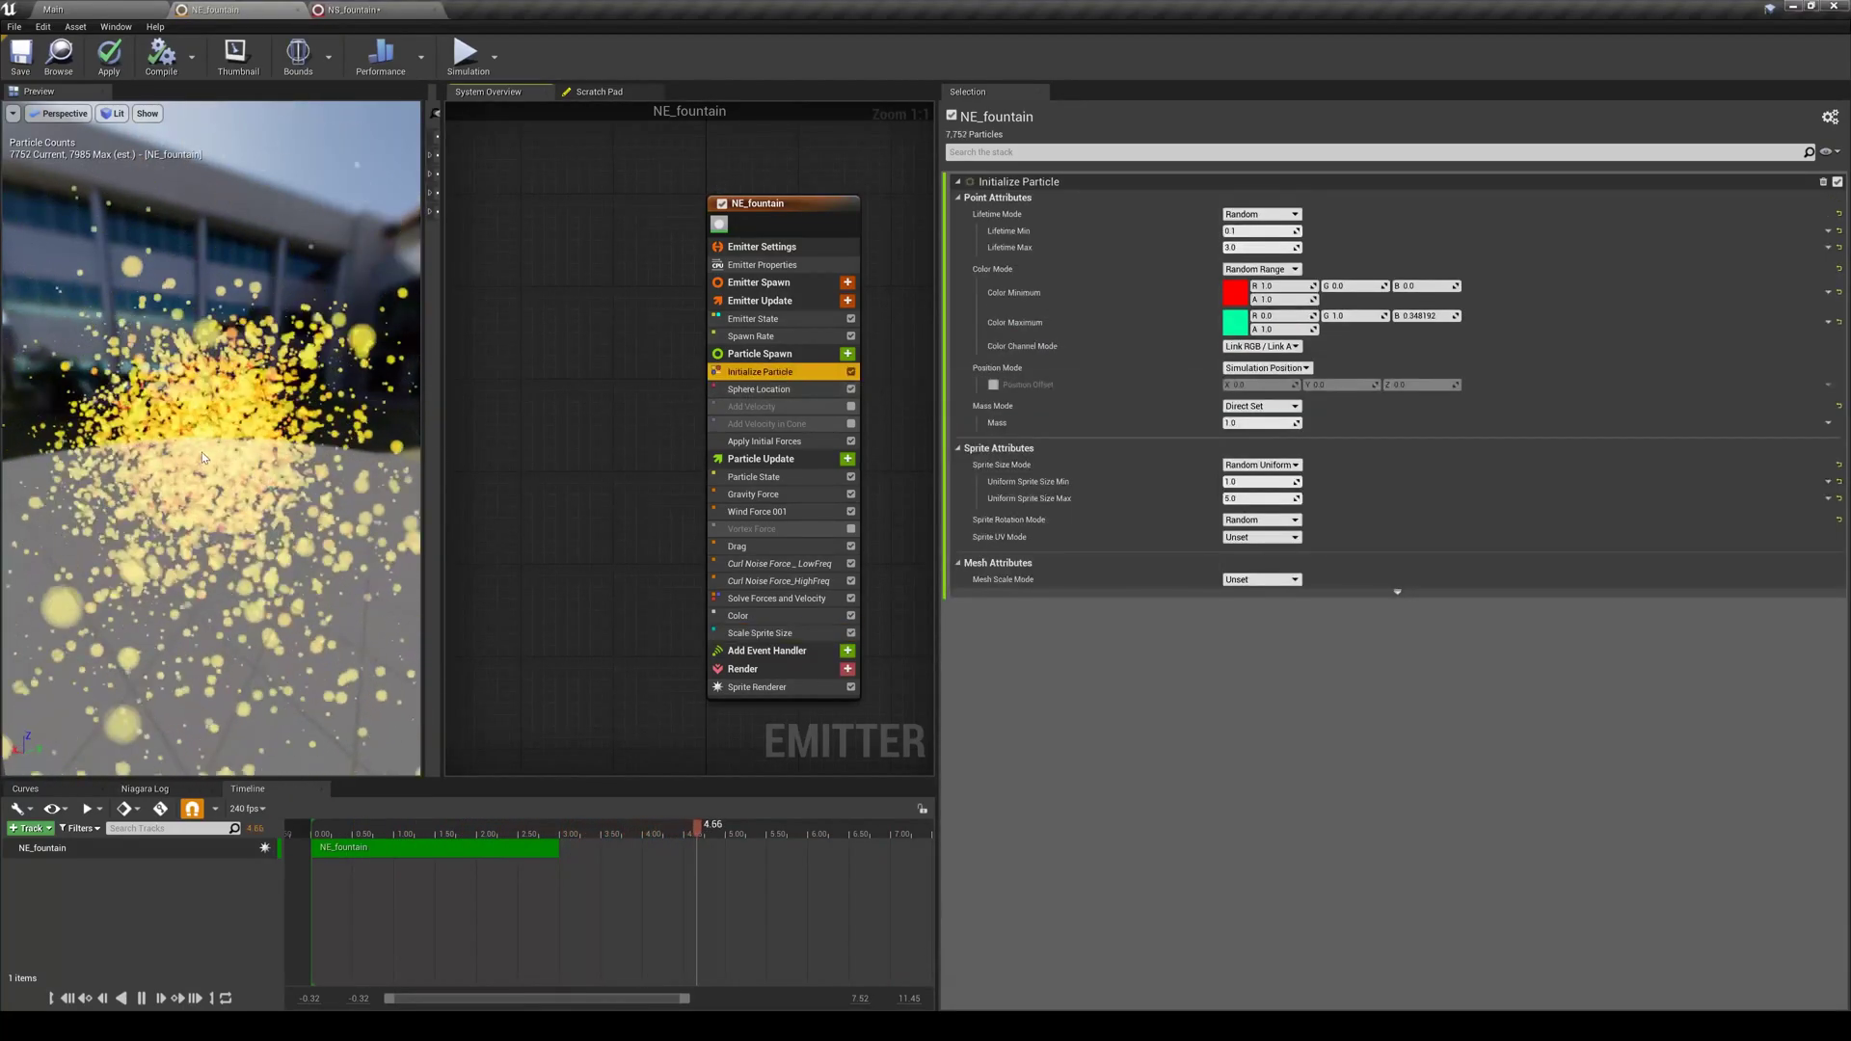
pyautogui.moveTo(203, 457); pyautogui.dragTo(241, 453)
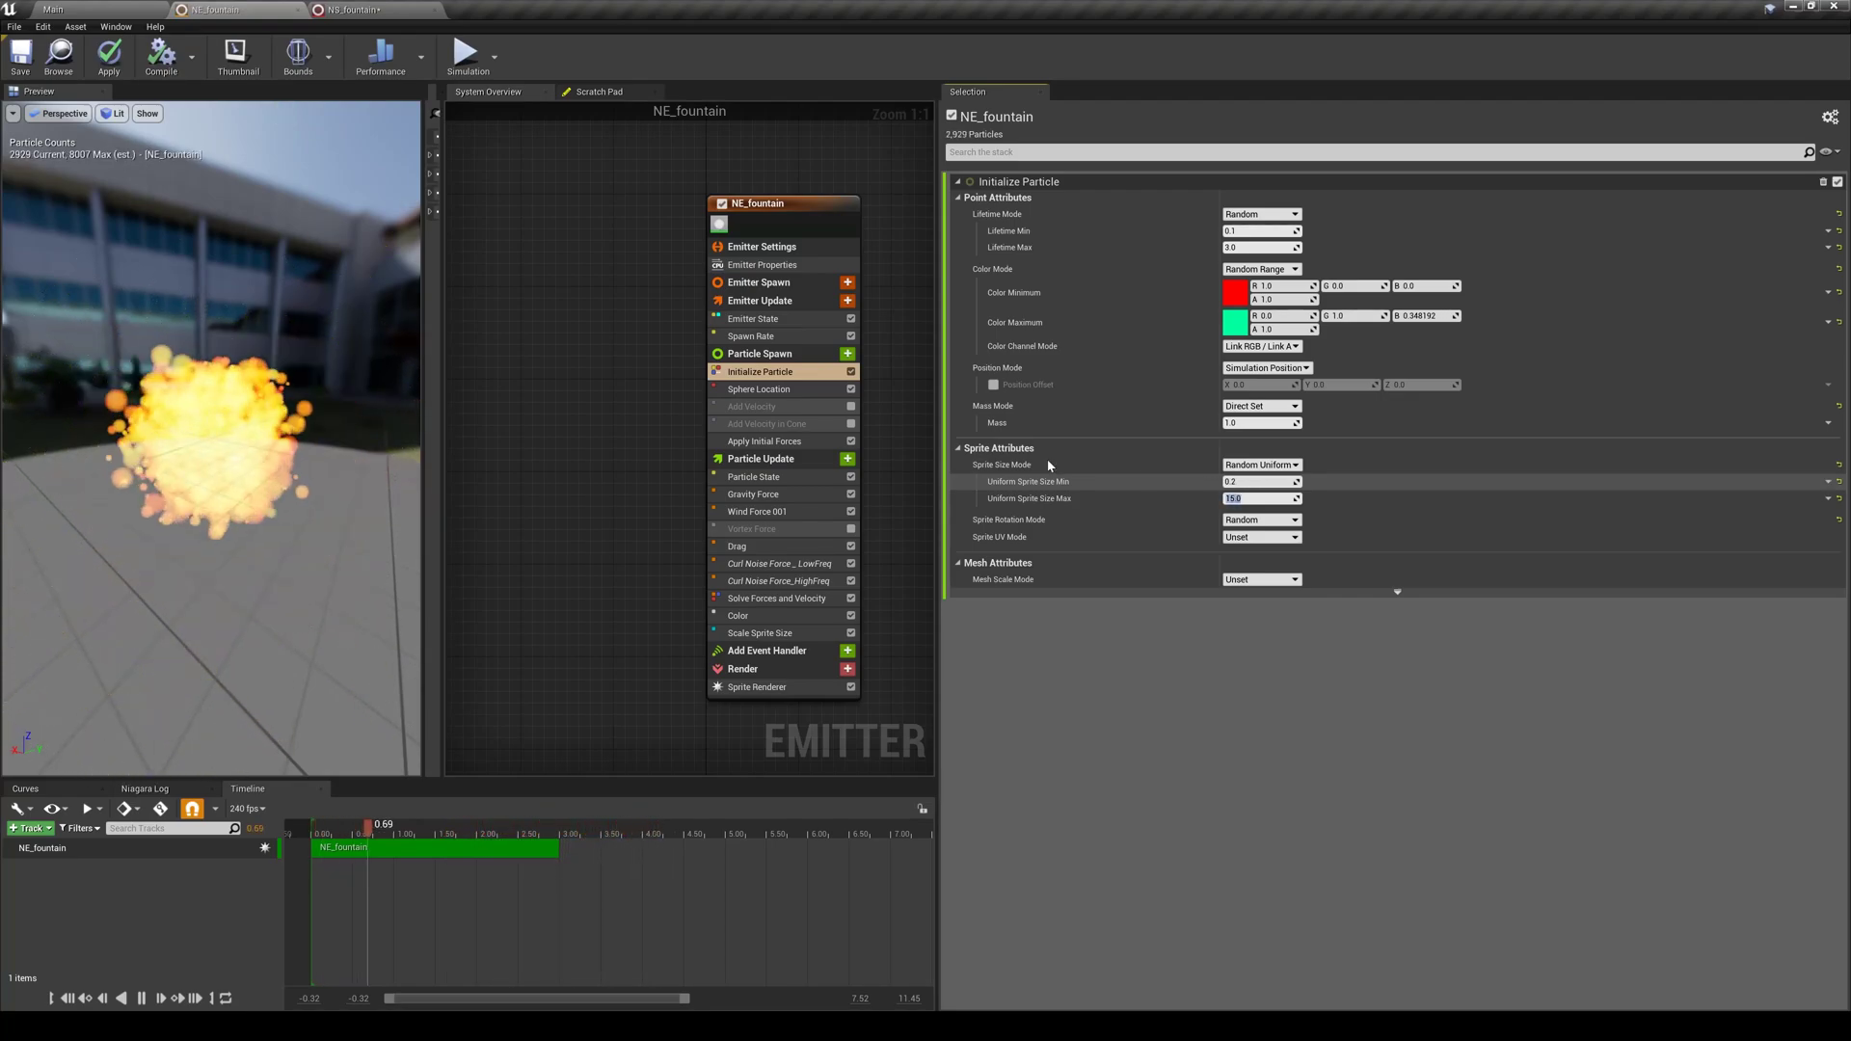
pyautogui.press('Return')
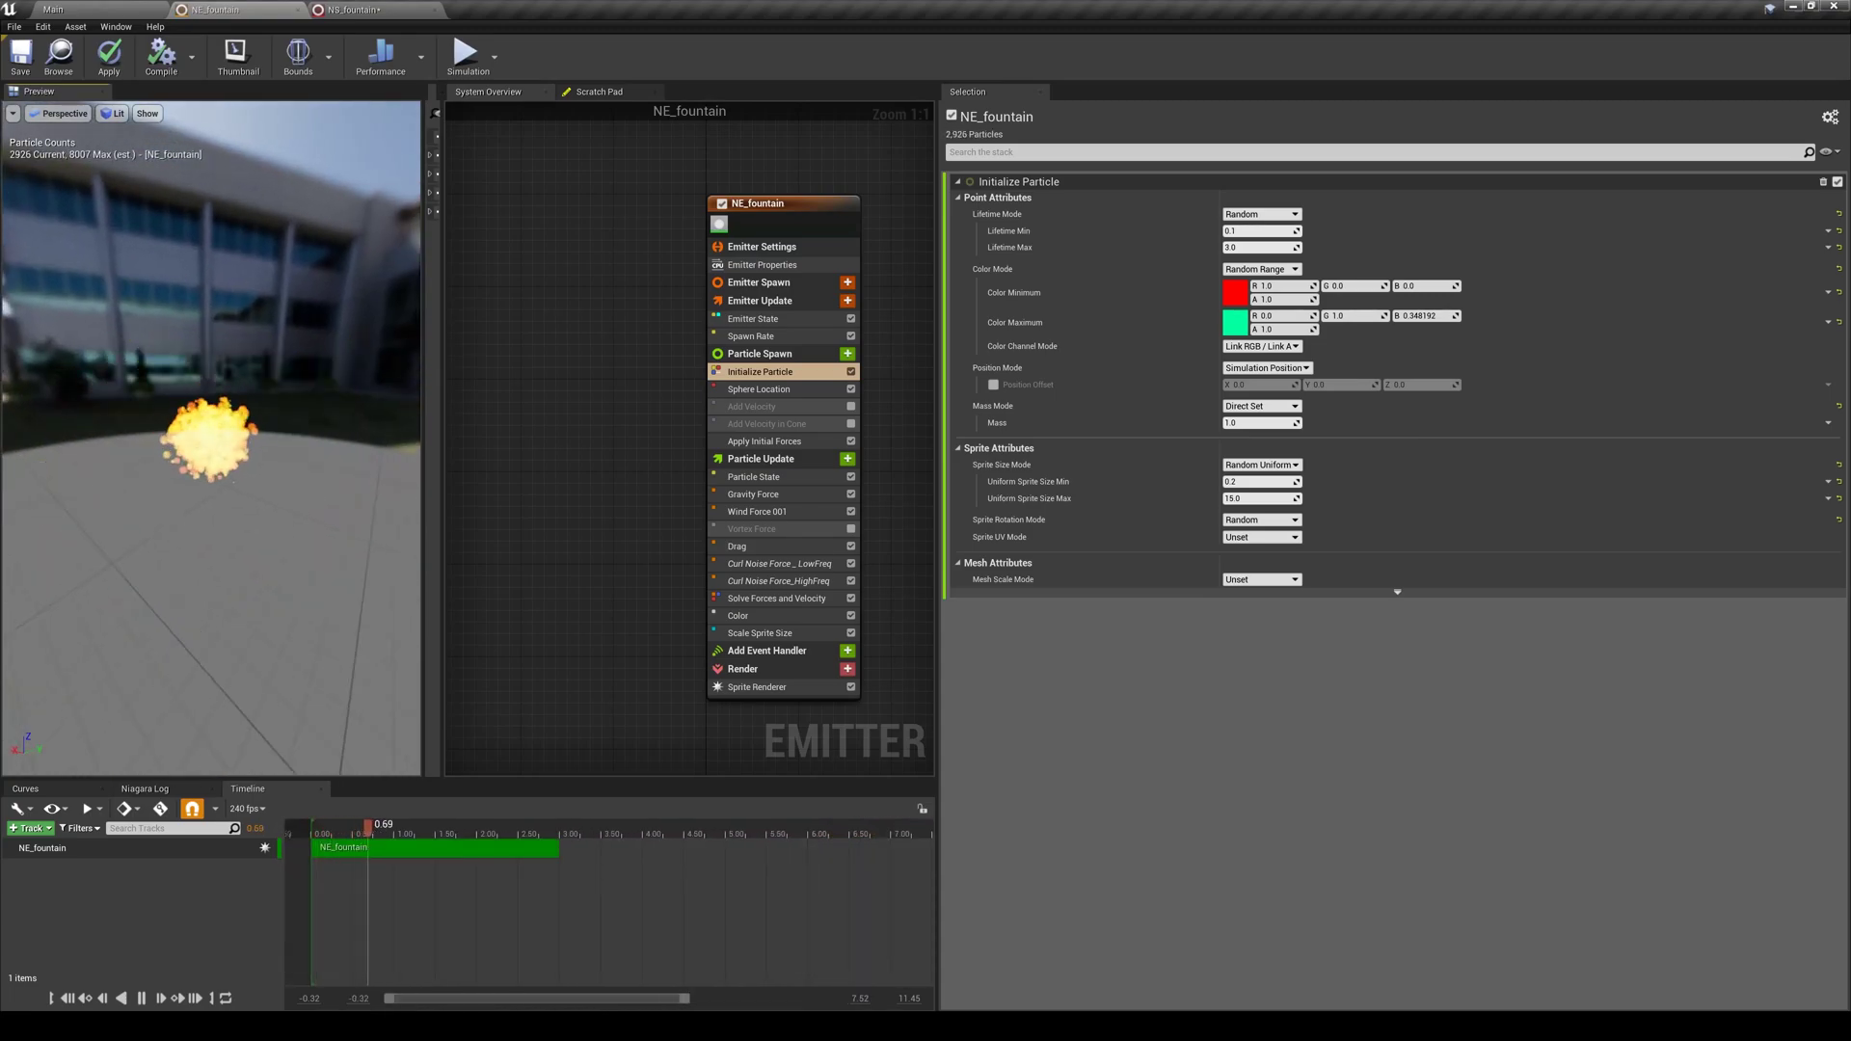
# Try a sphere radius of 100 in the Sphere Location module
pyautogui.click(762, 389)
pyautogui.click(1254, 197)
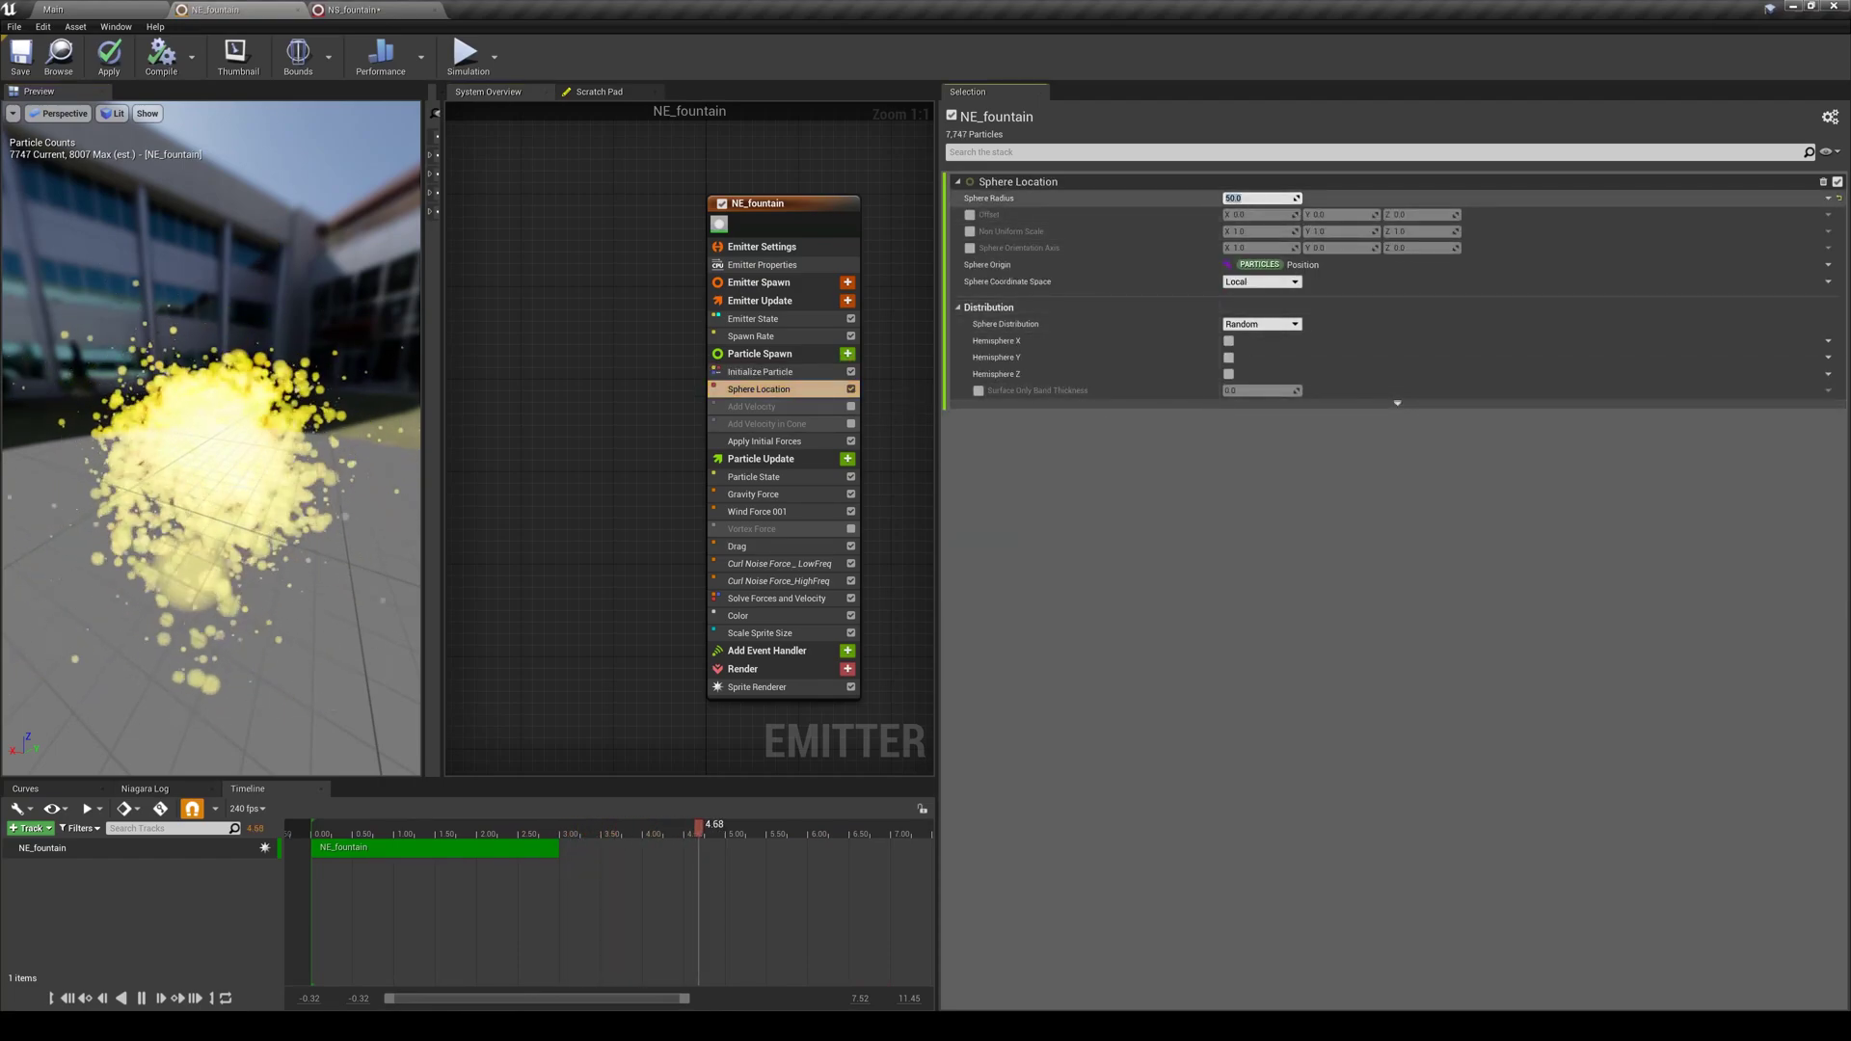
pyautogui.write('100')
# Set the Spawn Rate to 1500 and the Sphere Location radius to 50
pyautogui.click(751, 336)
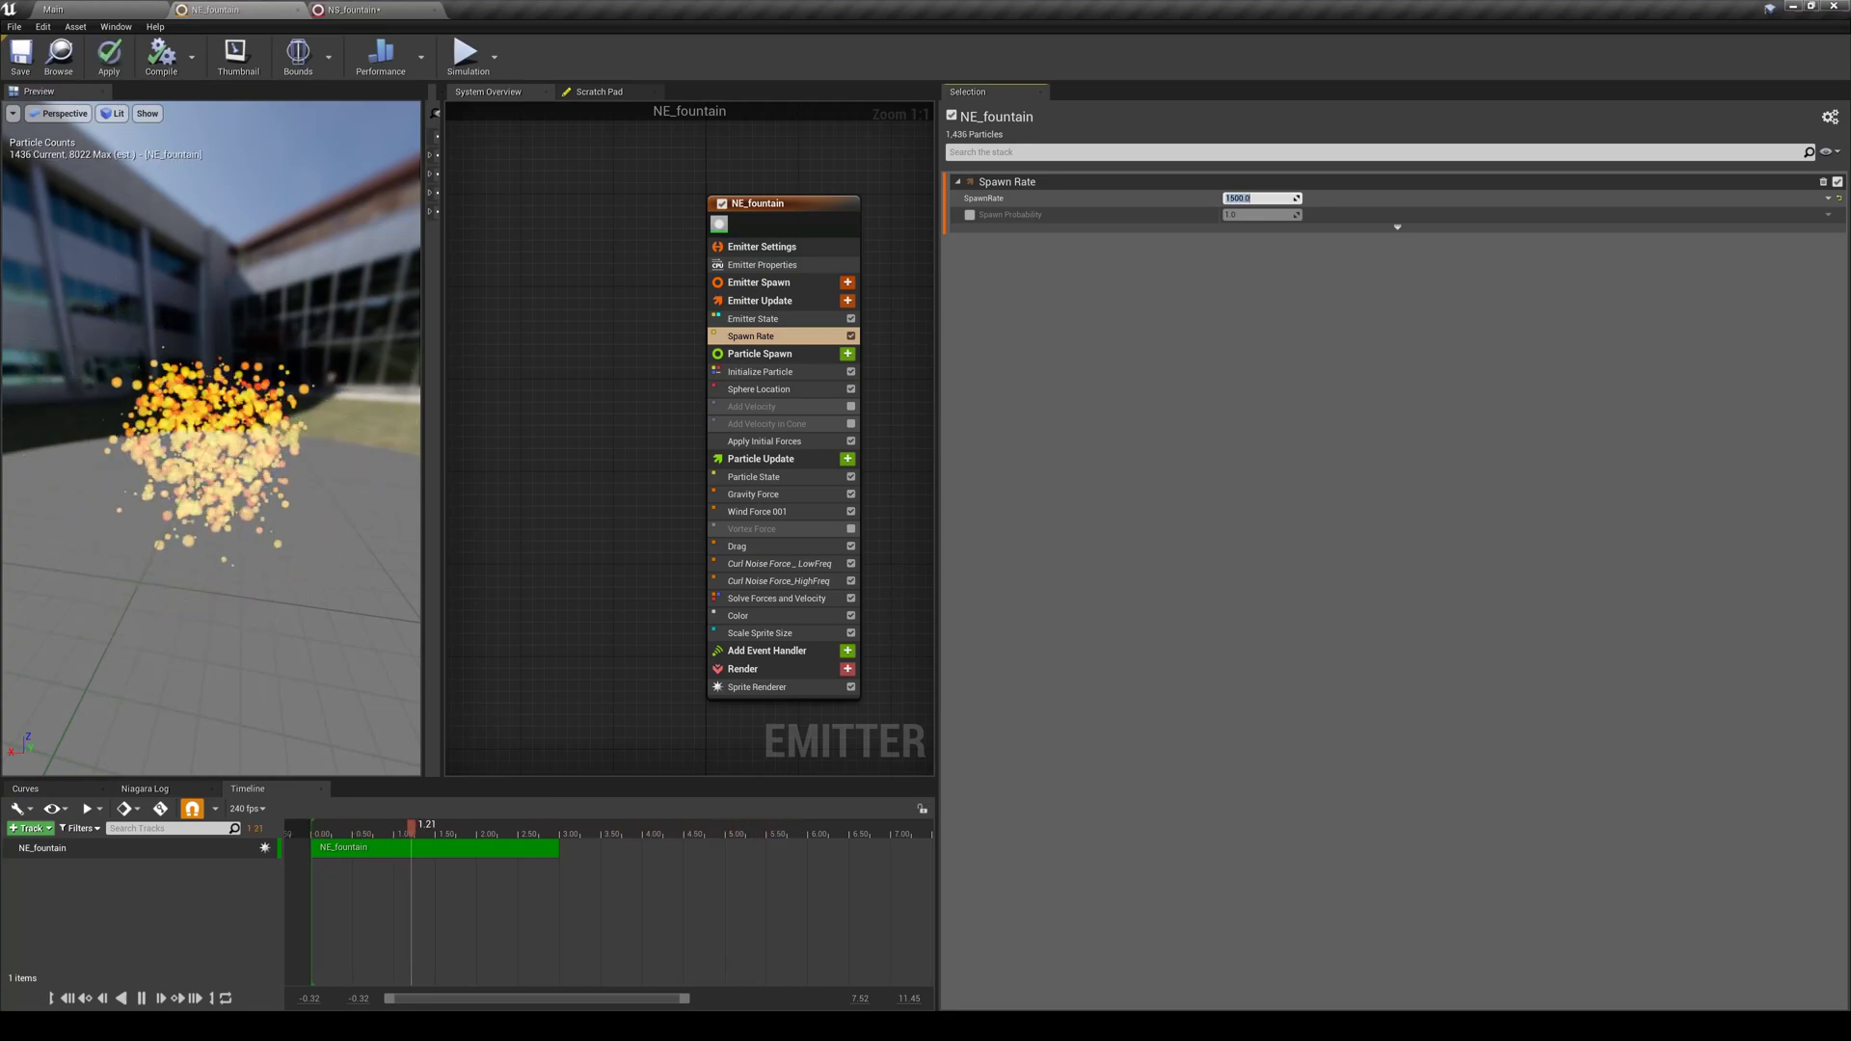
pyautogui.moveTo(177, 479); pyautogui.dragTo(292, 481)
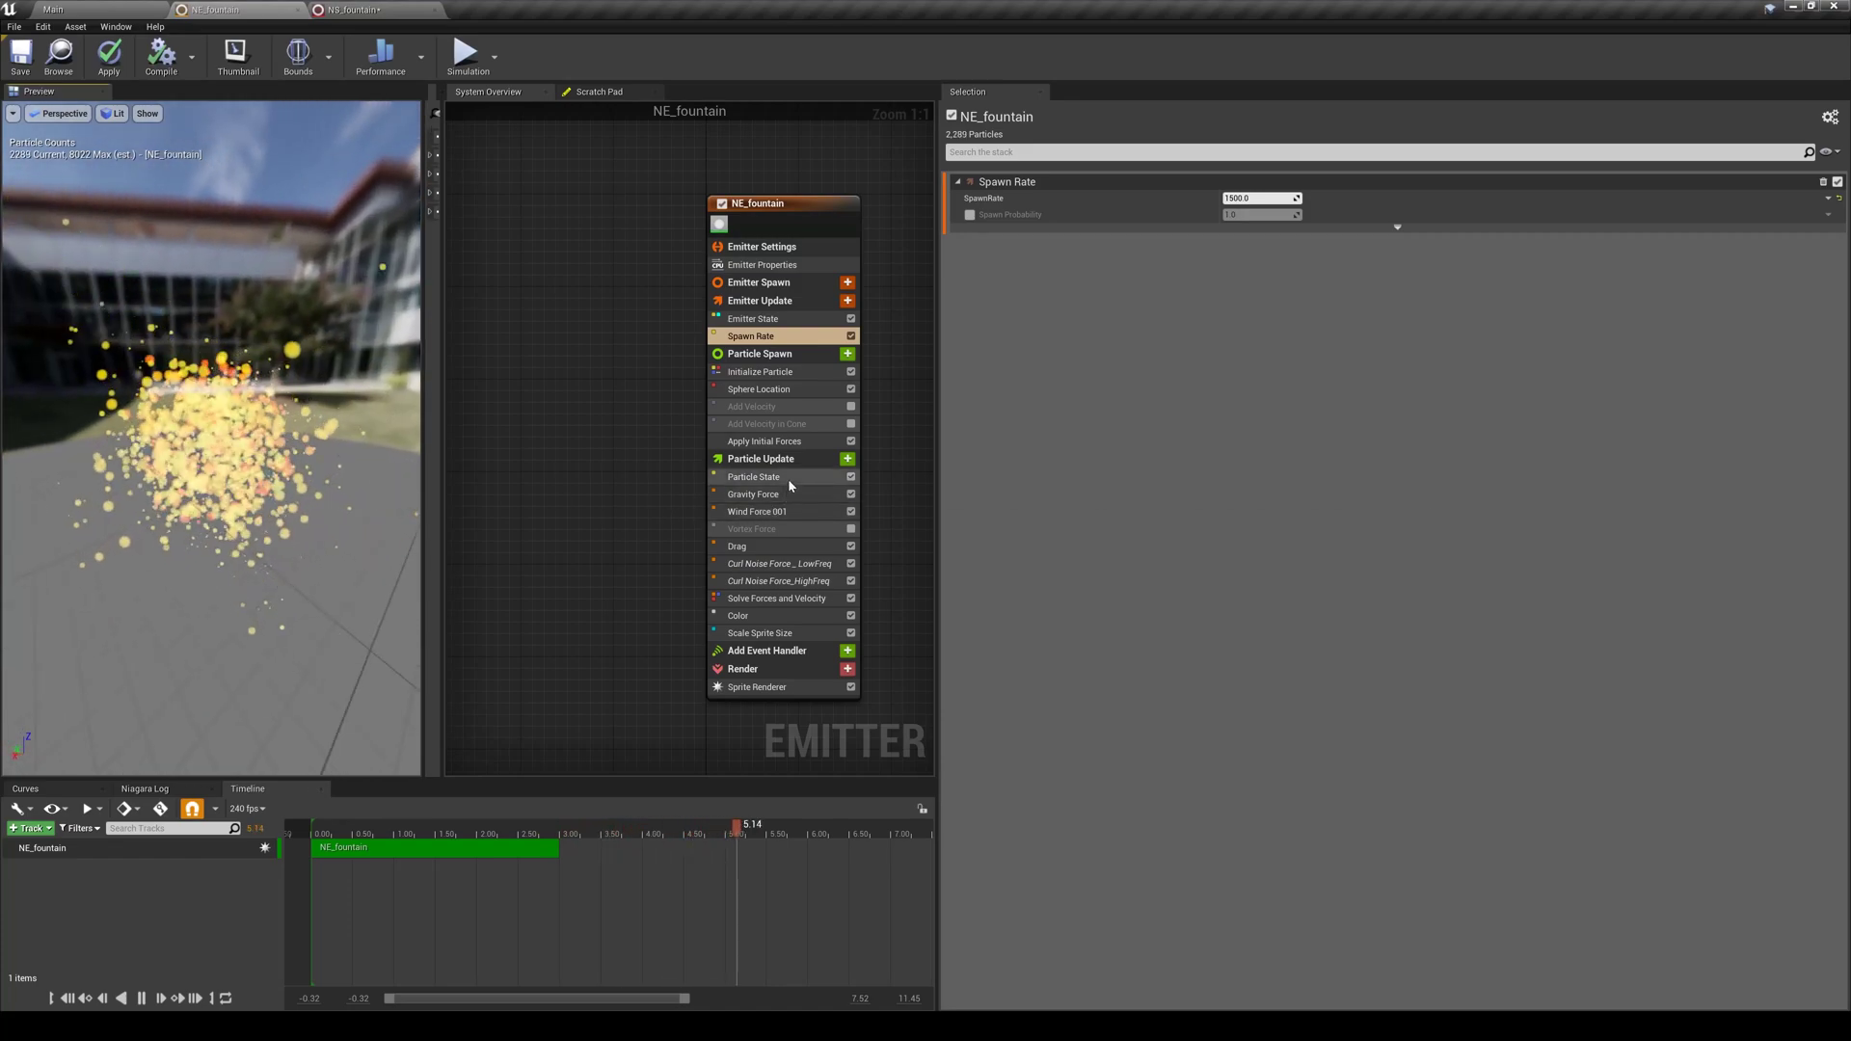
pyautogui.click(771, 388)
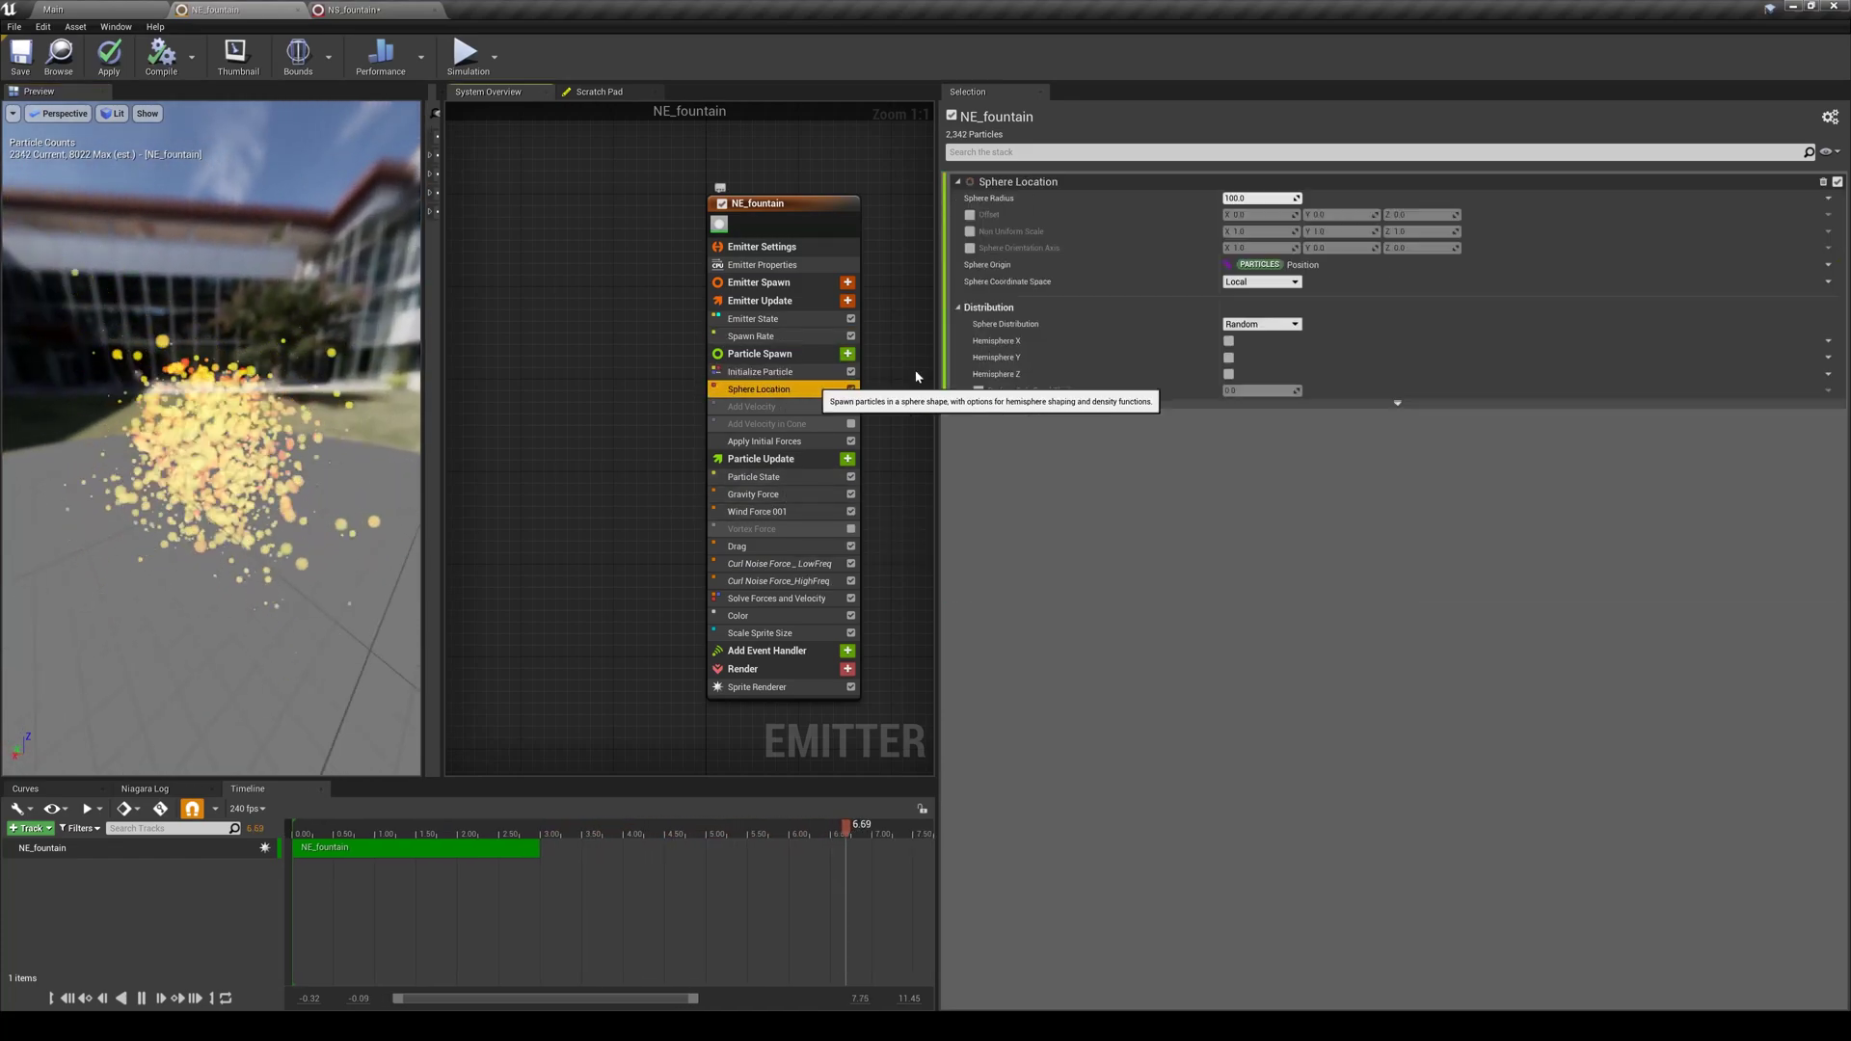
pyautogui.click(1256, 198)
pyautogui.write('50')
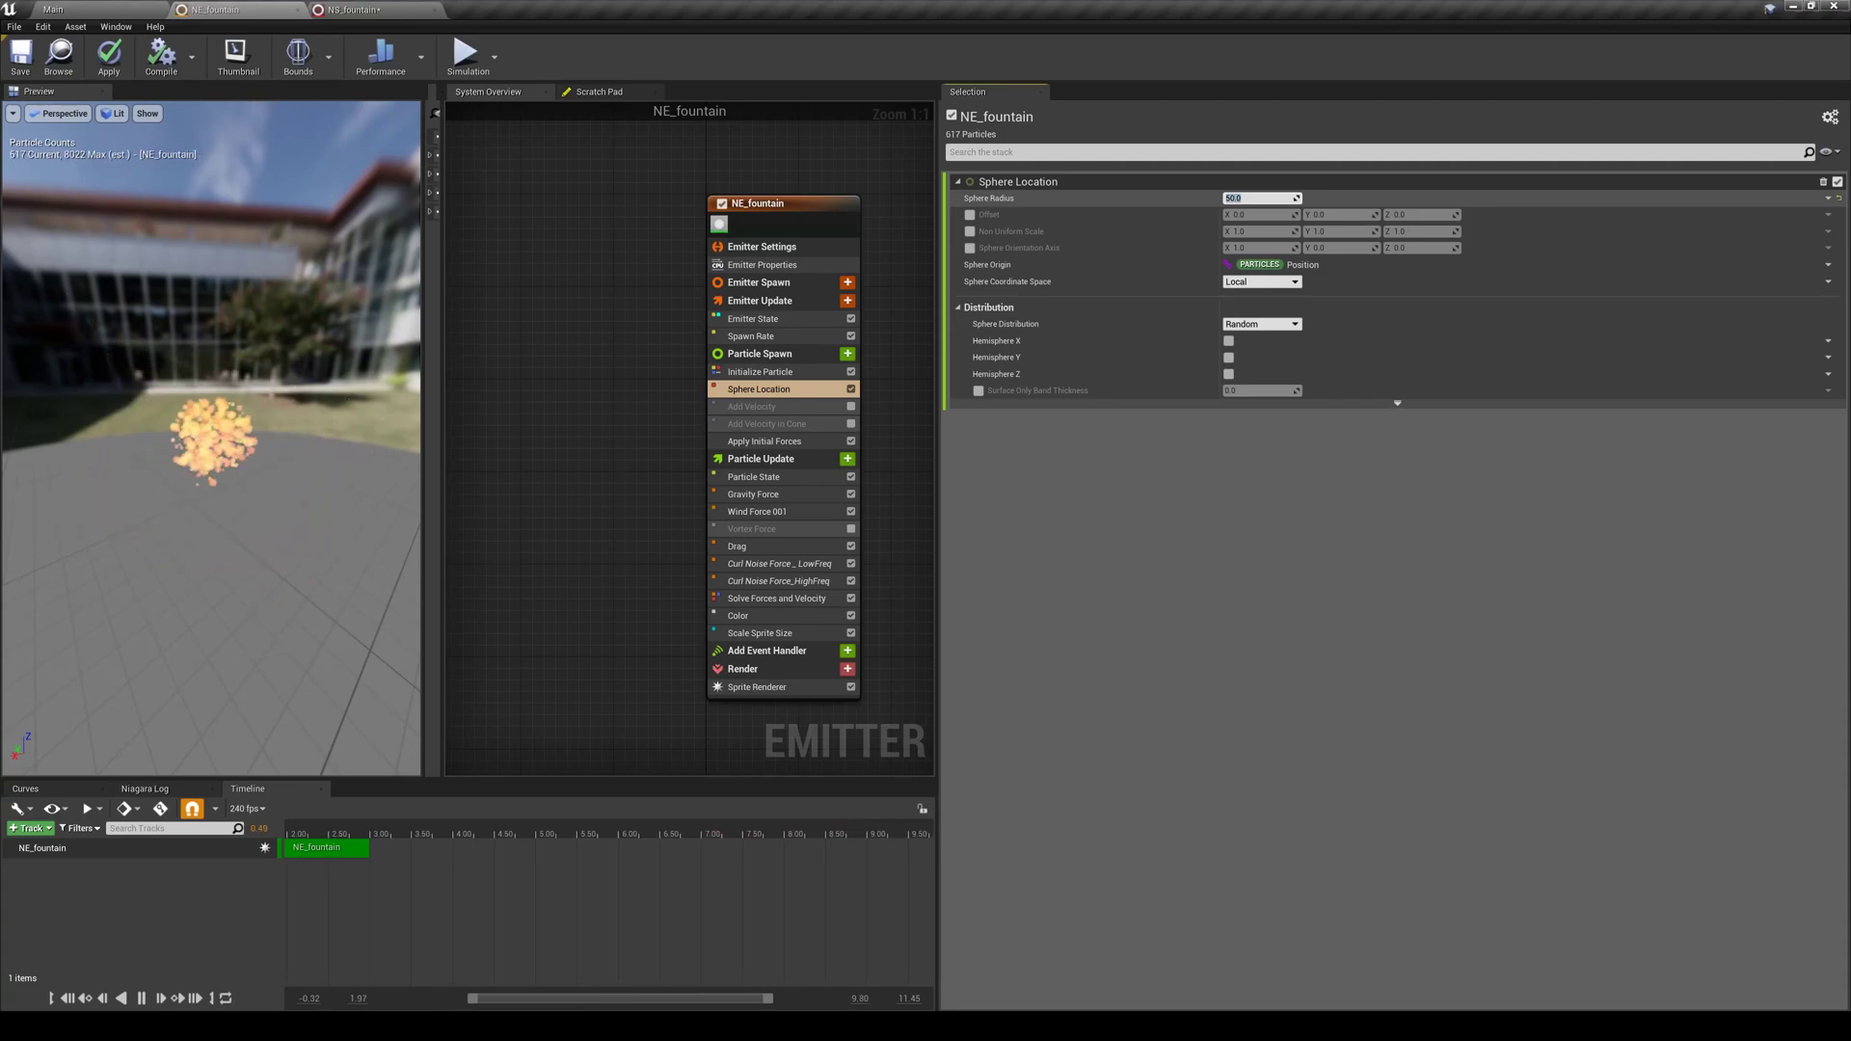
pyautogui.press('Return')
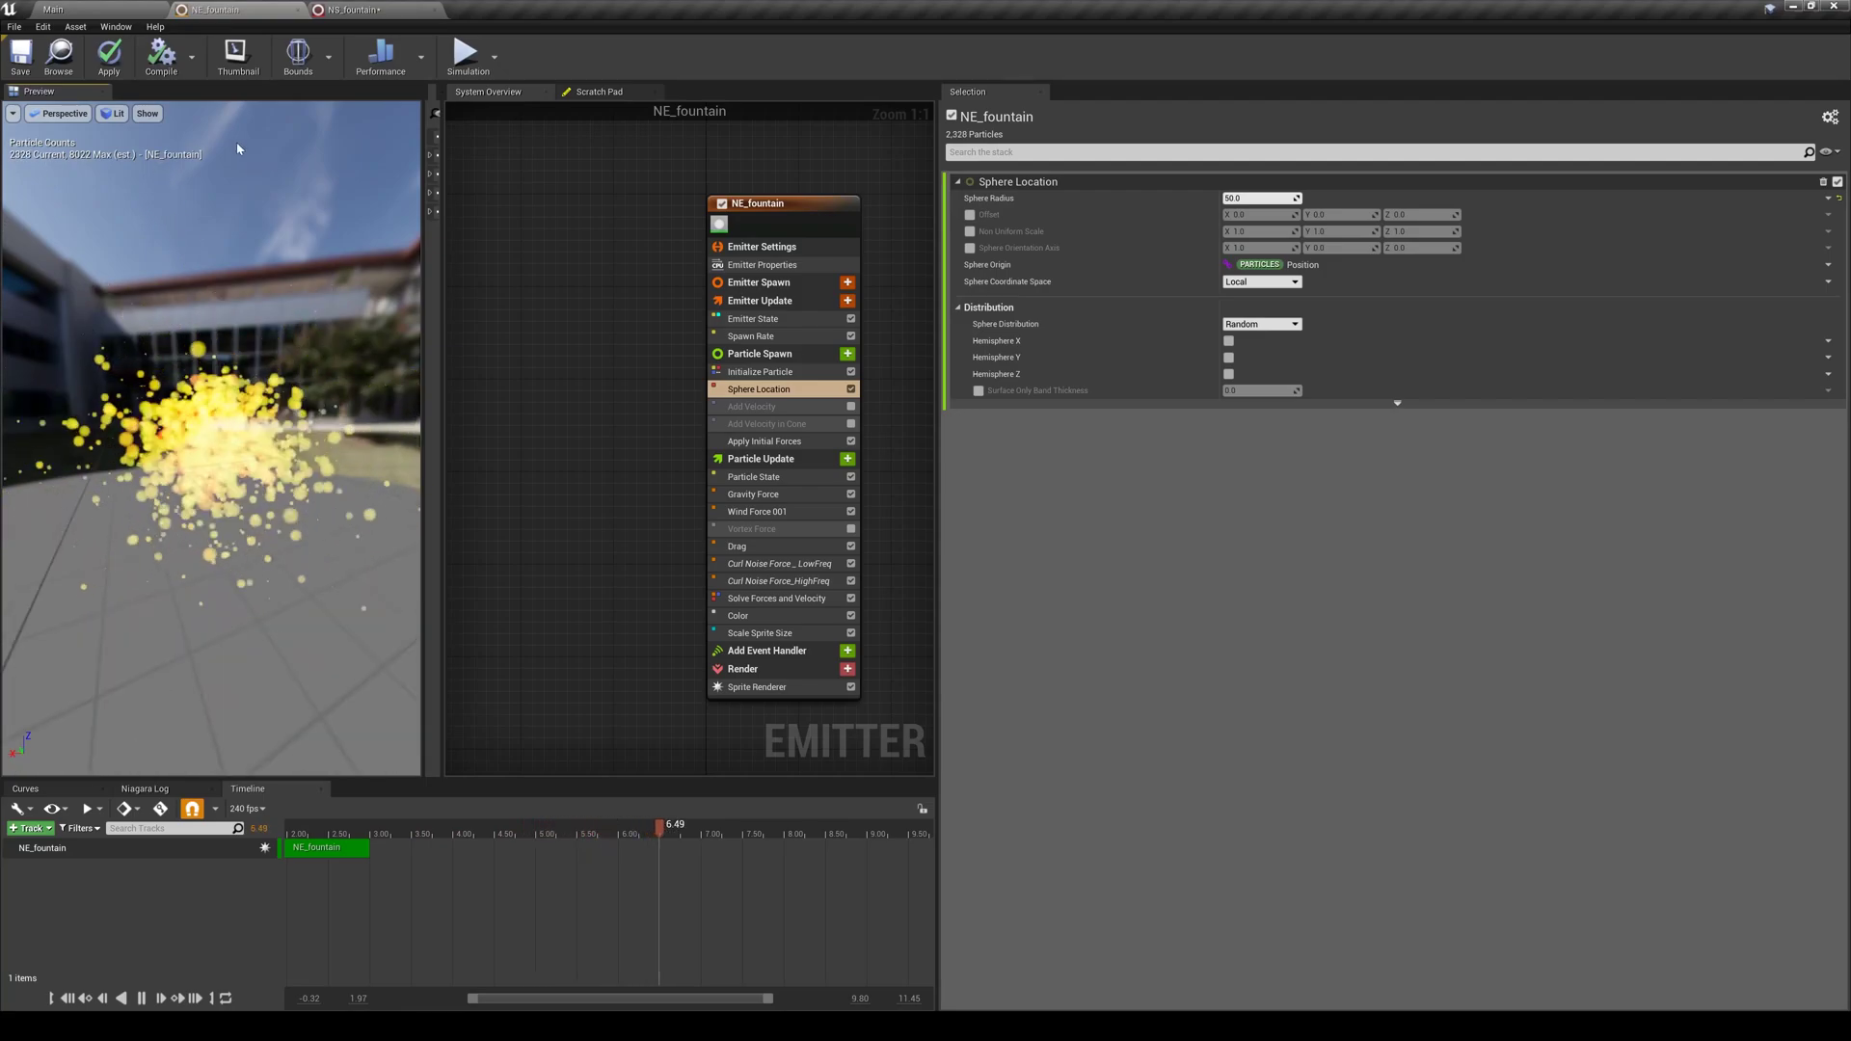
# Save the NE_fountain emitter and the NS_fountain system, and view the effect in the Main level
pyautogui.click(20, 53)
pyautogui.click(376, 10)
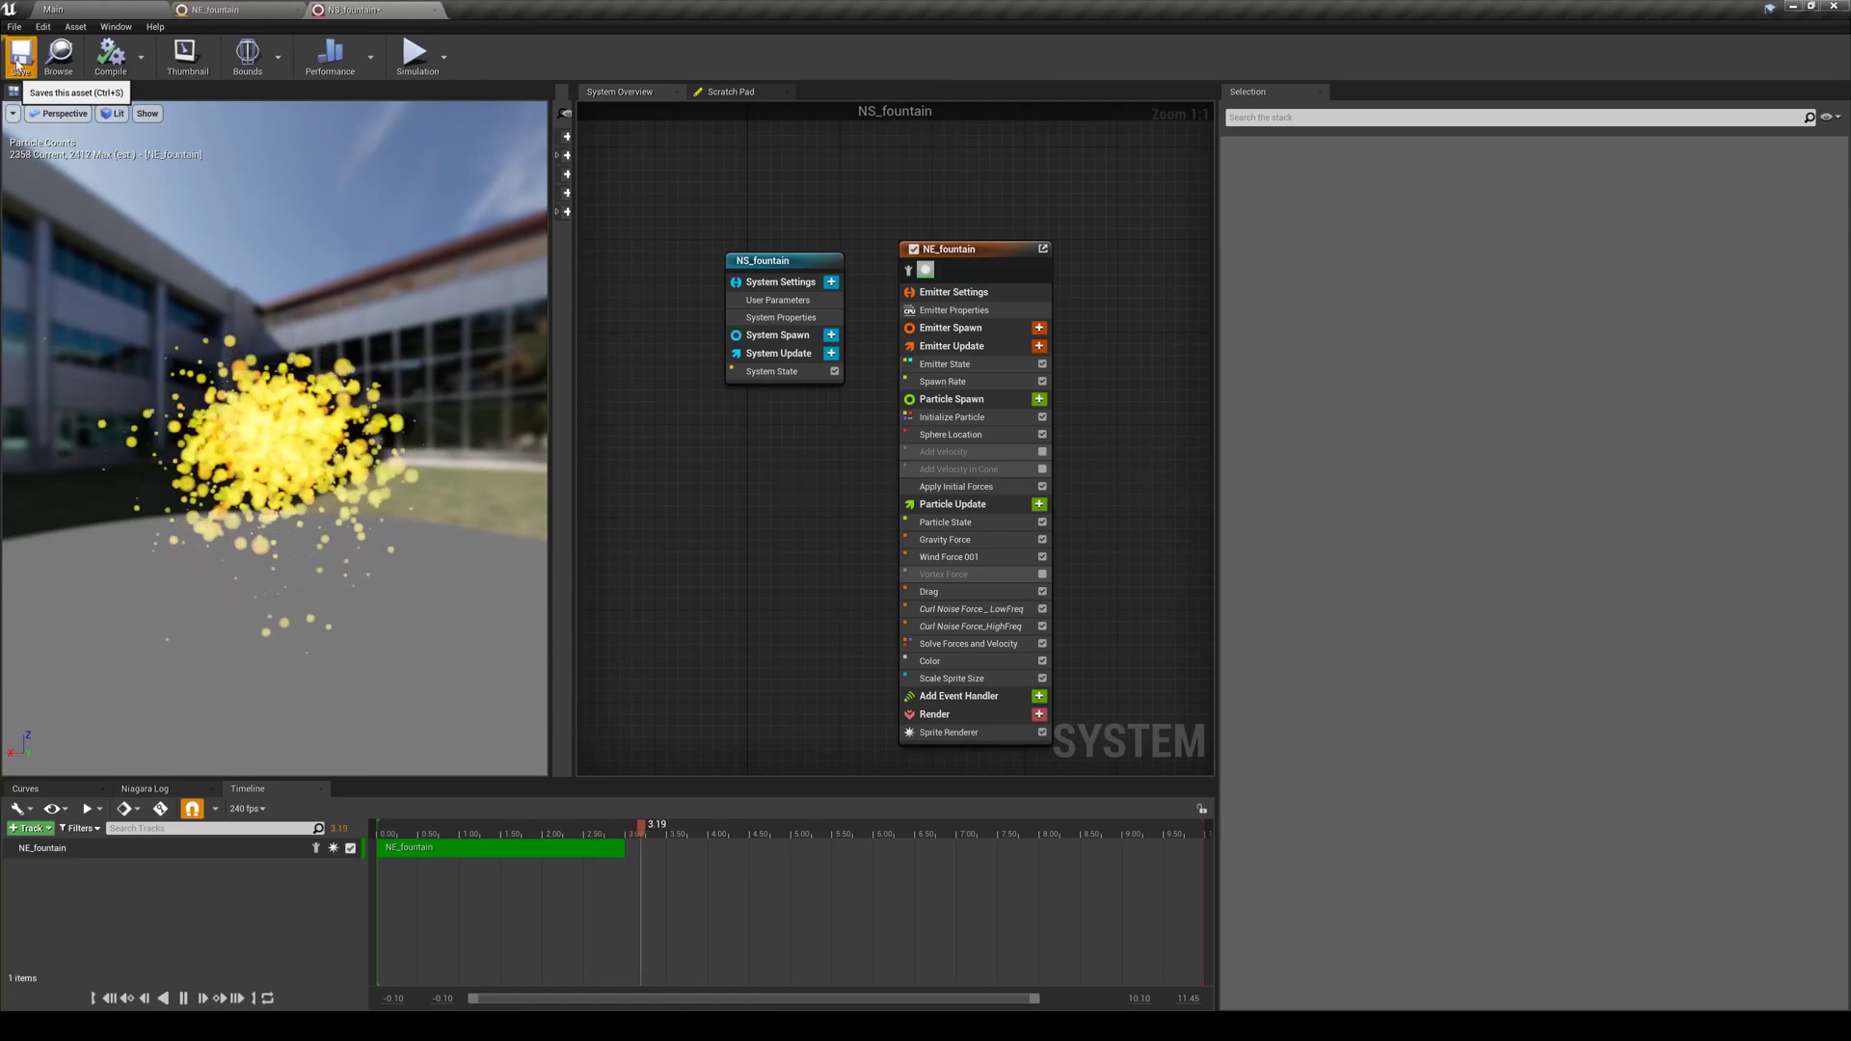
pyautogui.click(96, 10)
pyautogui.moveTo(795, 407); pyautogui.dragTo(688, 504, button='right')
pyautogui.scroll(2, 688, 504)
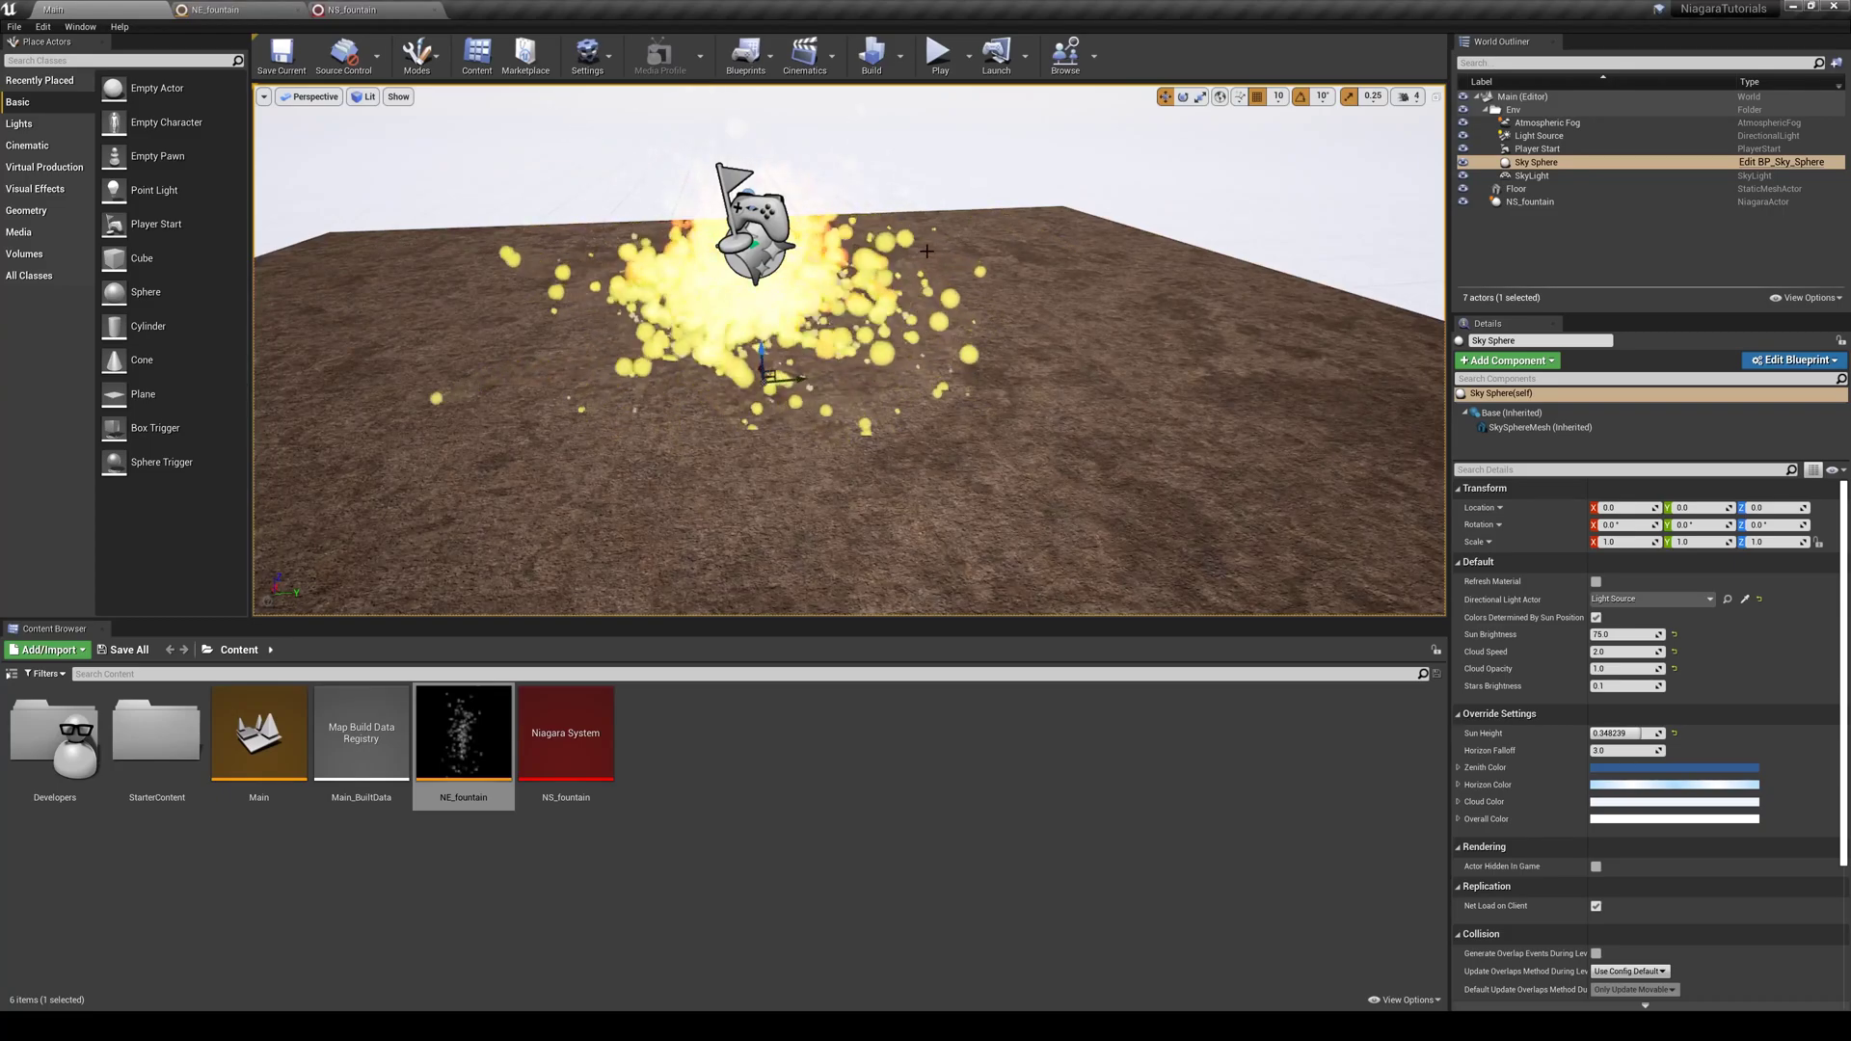
pyautogui.moveTo(512, 244); pyautogui.dragTo(472, 137, button='right')
# Return to the NE_fountain emitter and review its Color gradient and Scale Sprite Size curves
pyautogui.click(378, 11)
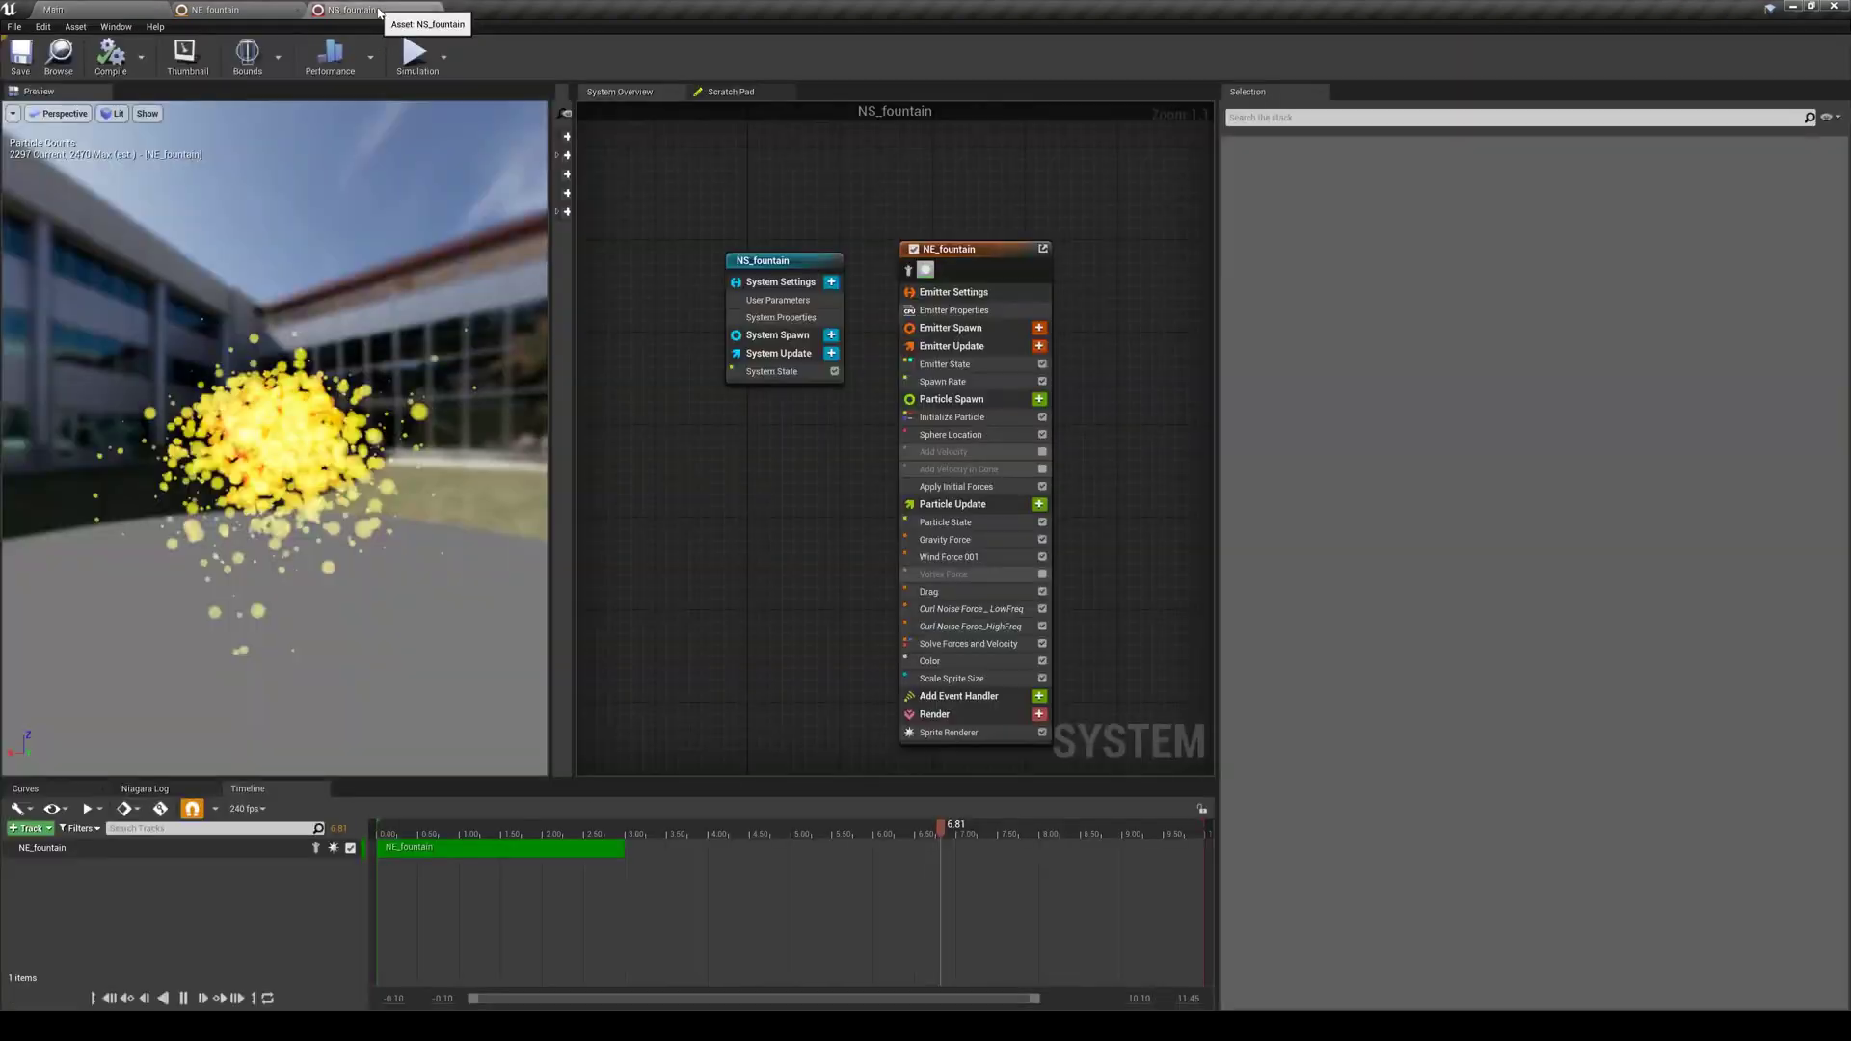
pyautogui.click(239, 8)
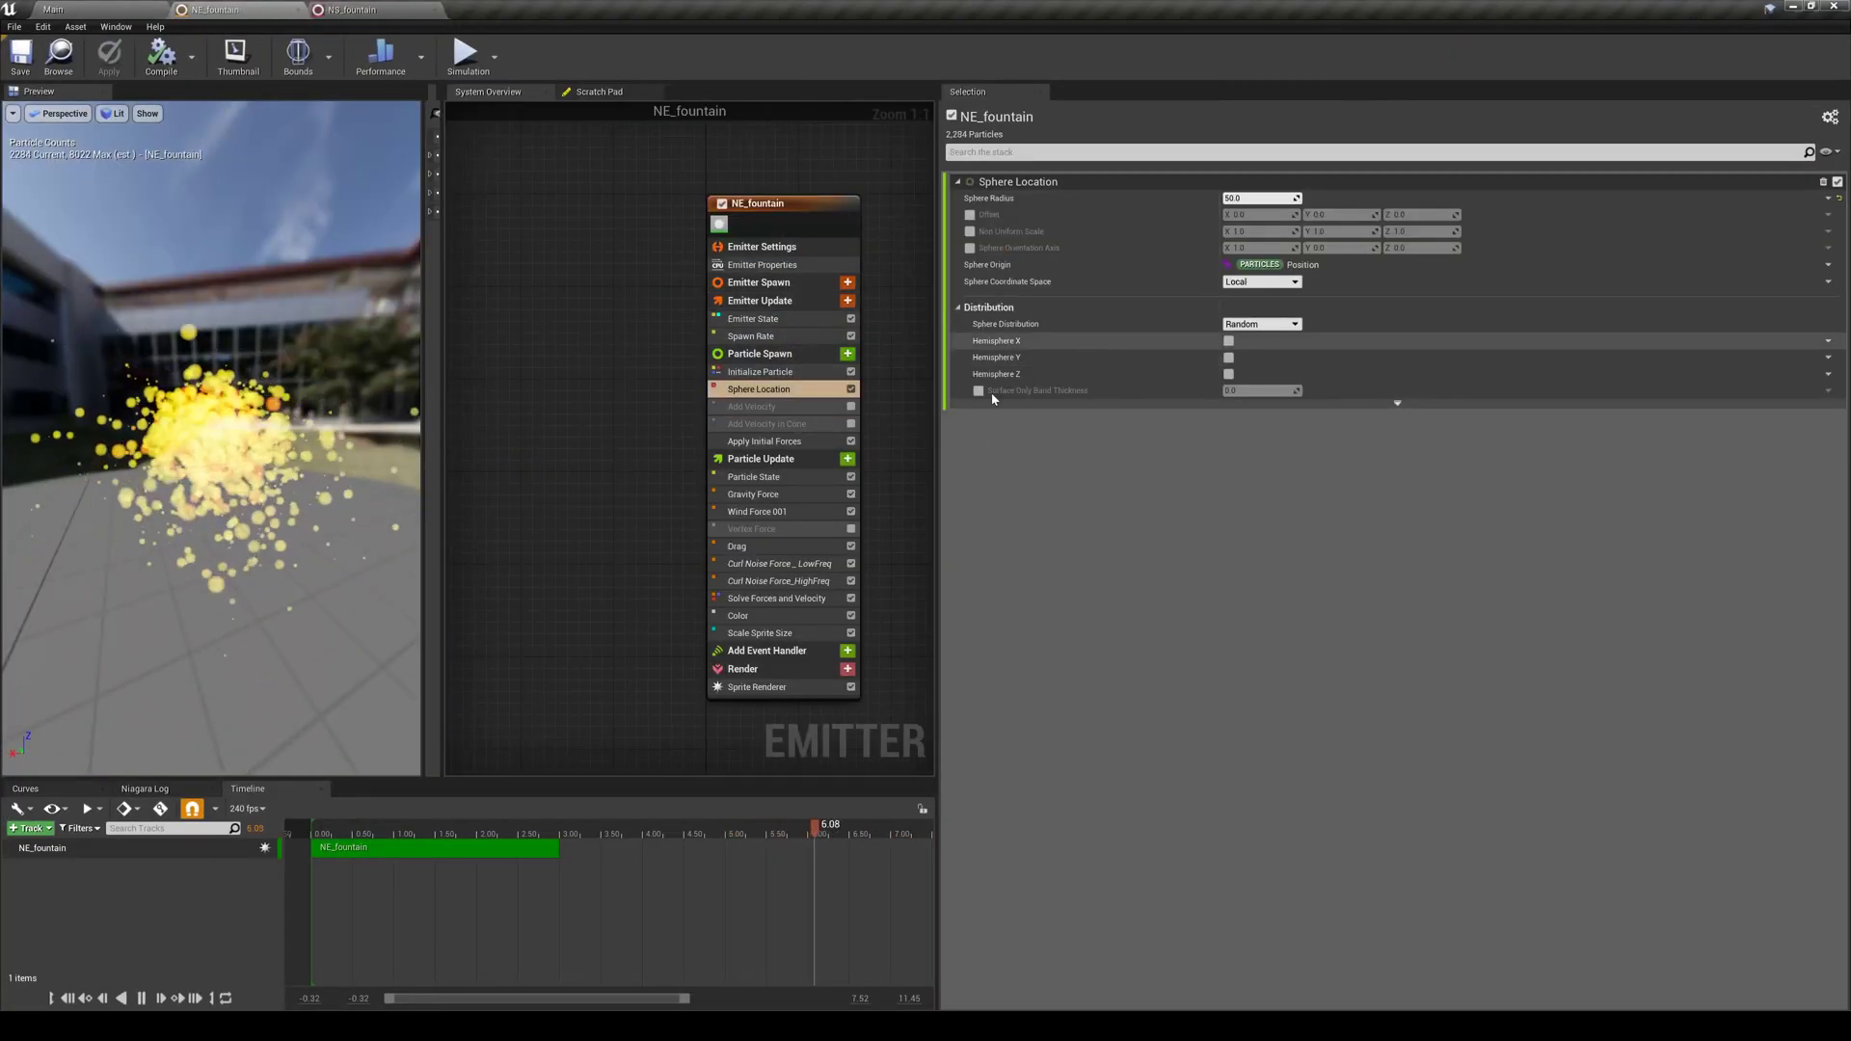
pyautogui.click(762, 615)
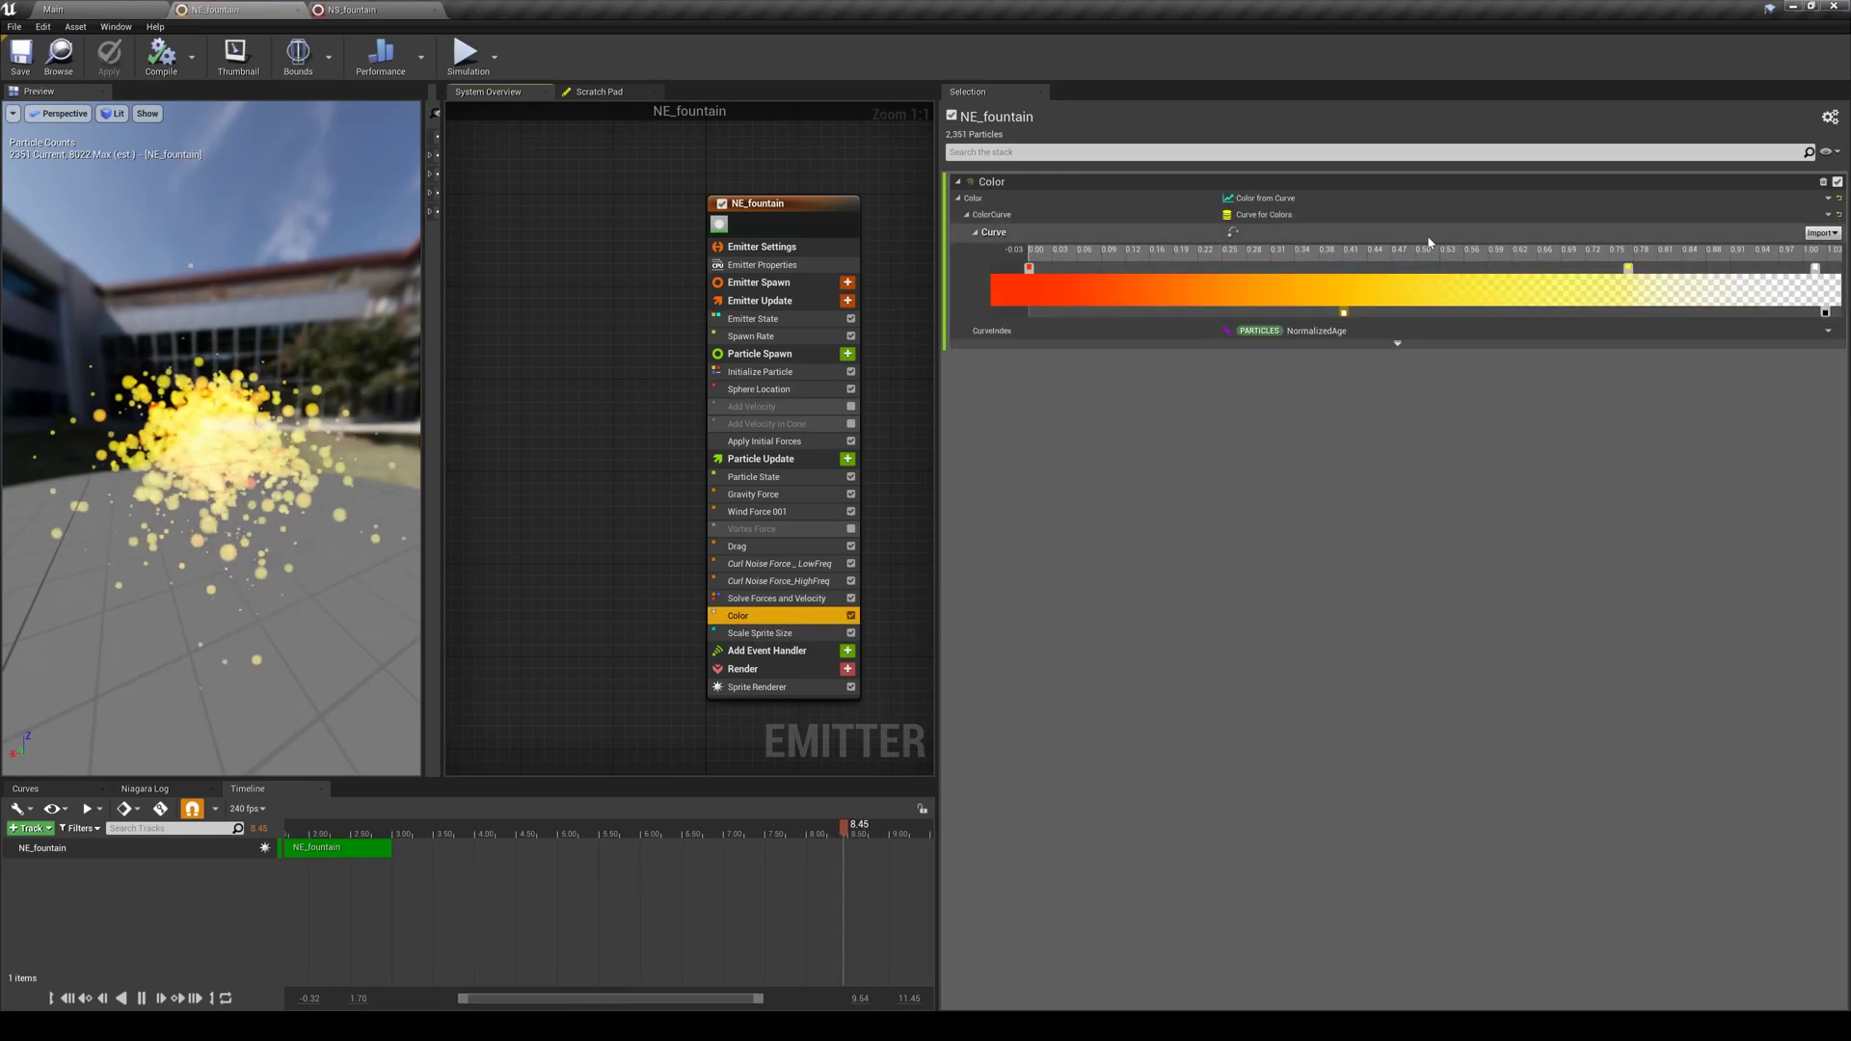
pyautogui.click(760, 633)
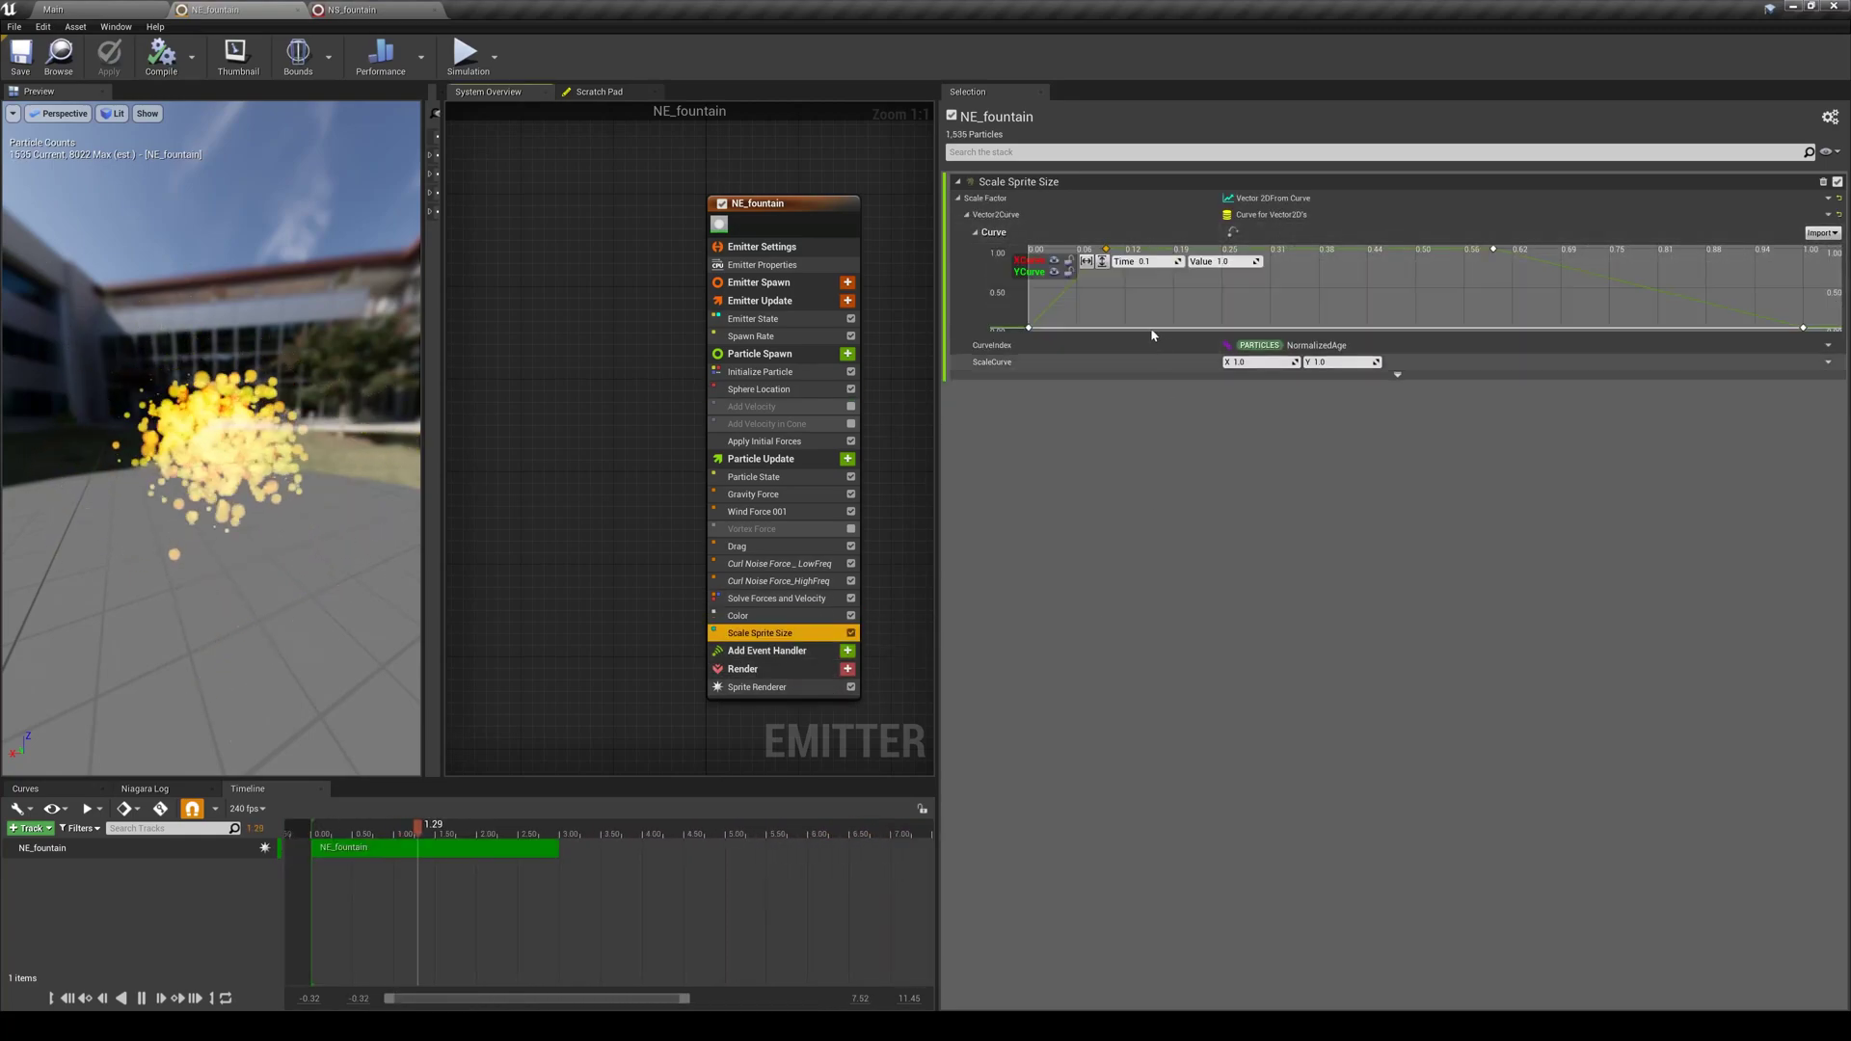